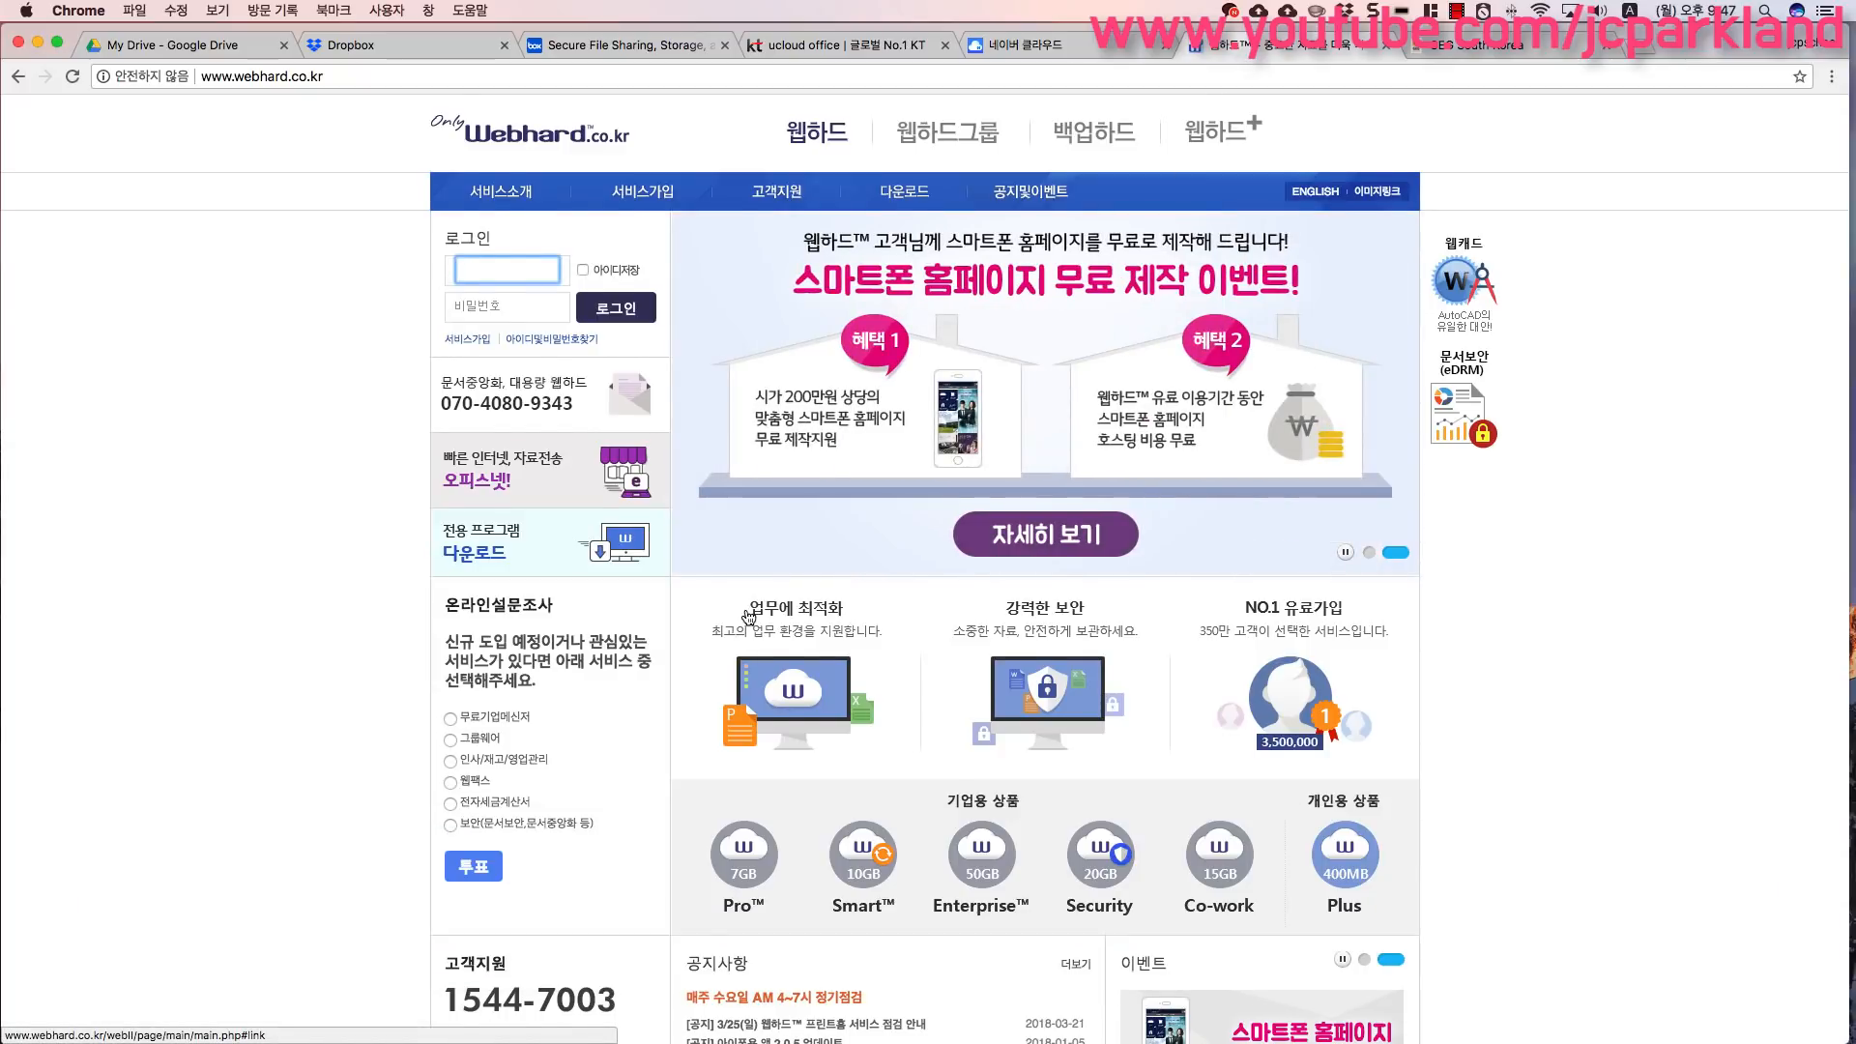
- Scroll through the Webhard home page to review its storage services
{"action": "scroll", "coordinate": [750, 616], "scroll_direction": "down", "scroll_amount": 1}
{"action": "scroll", "coordinate": [749, 616], "scroll_direction": "up", "scroll_amount": 2}
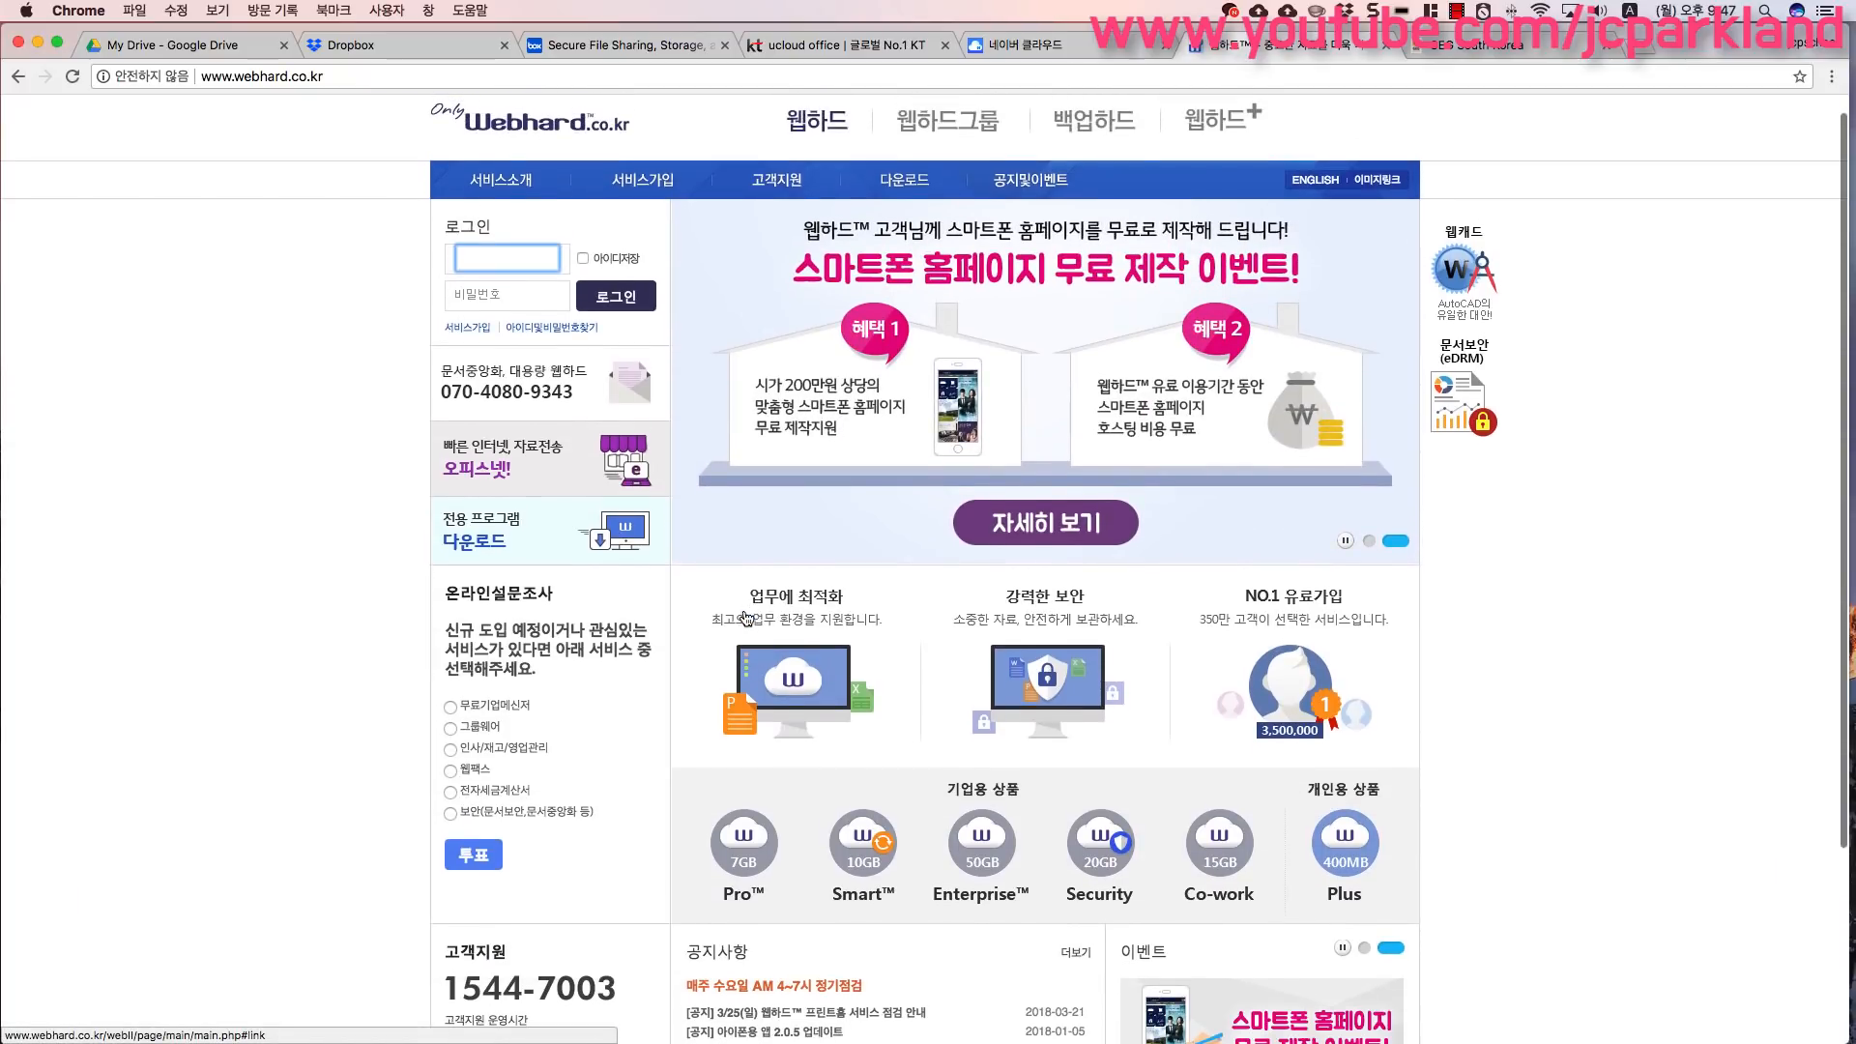
{"action": "scroll", "coordinate": [722, 635], "scroll_direction": "down", "scroll_amount": 2}
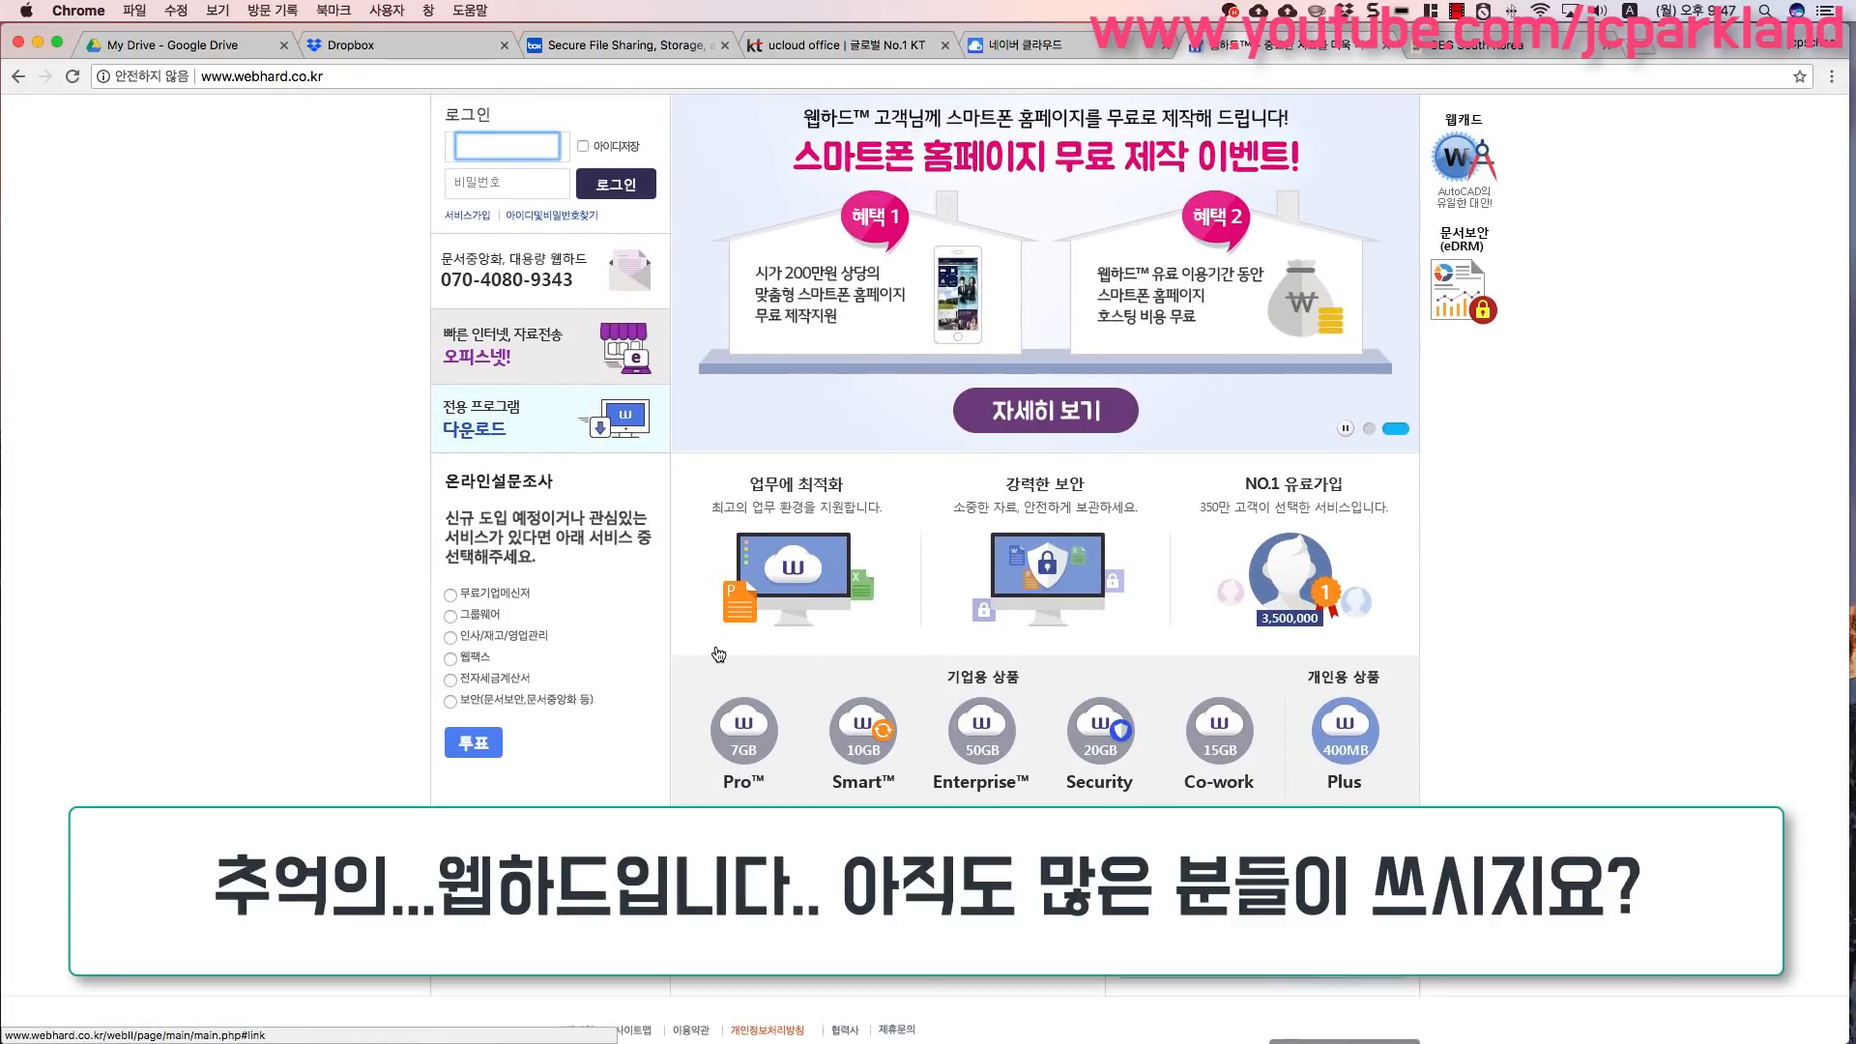
{"action": "scroll", "coordinate": [723, 646], "scroll_direction": "down", "scroll_amount": 2}
{"action": "scroll", "coordinate": [721, 655], "scroll_direction": "up", "scroll_amount": 3}
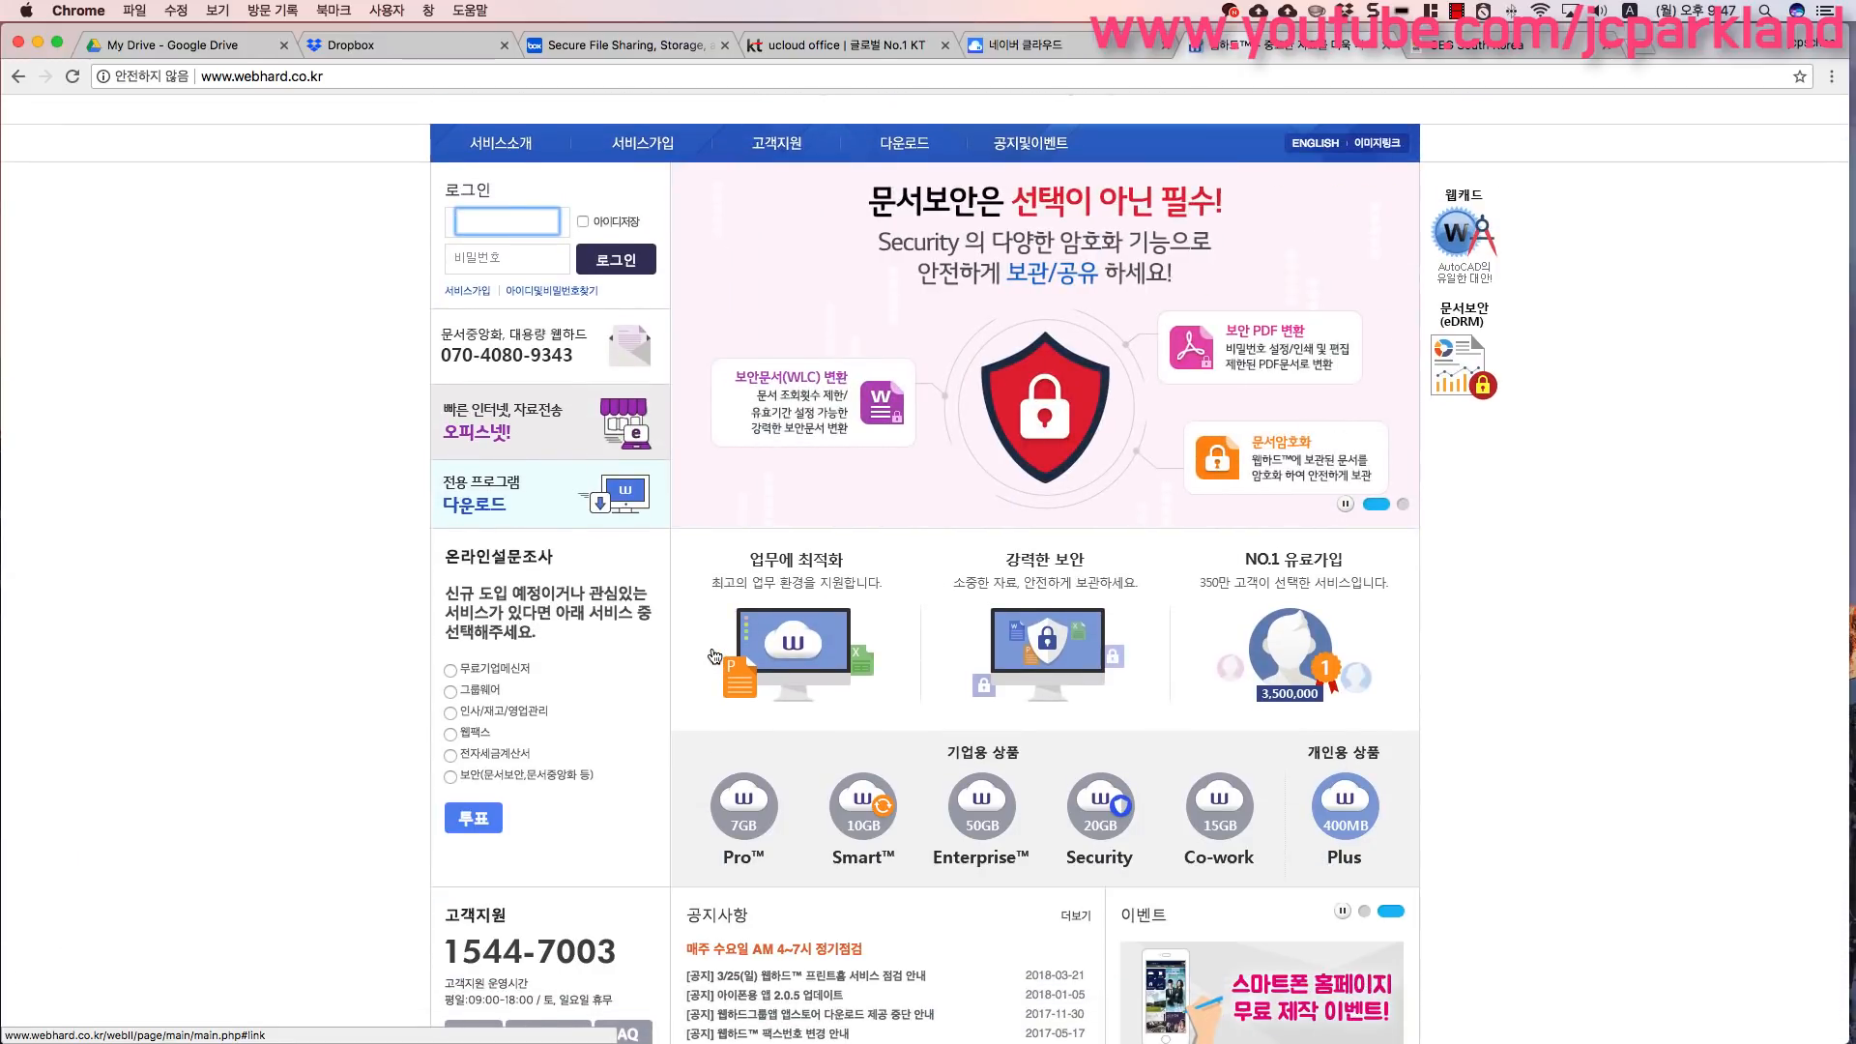
{"action": "scroll", "coordinate": [716, 655], "scroll_direction": "up", "scroll_amount": 1}
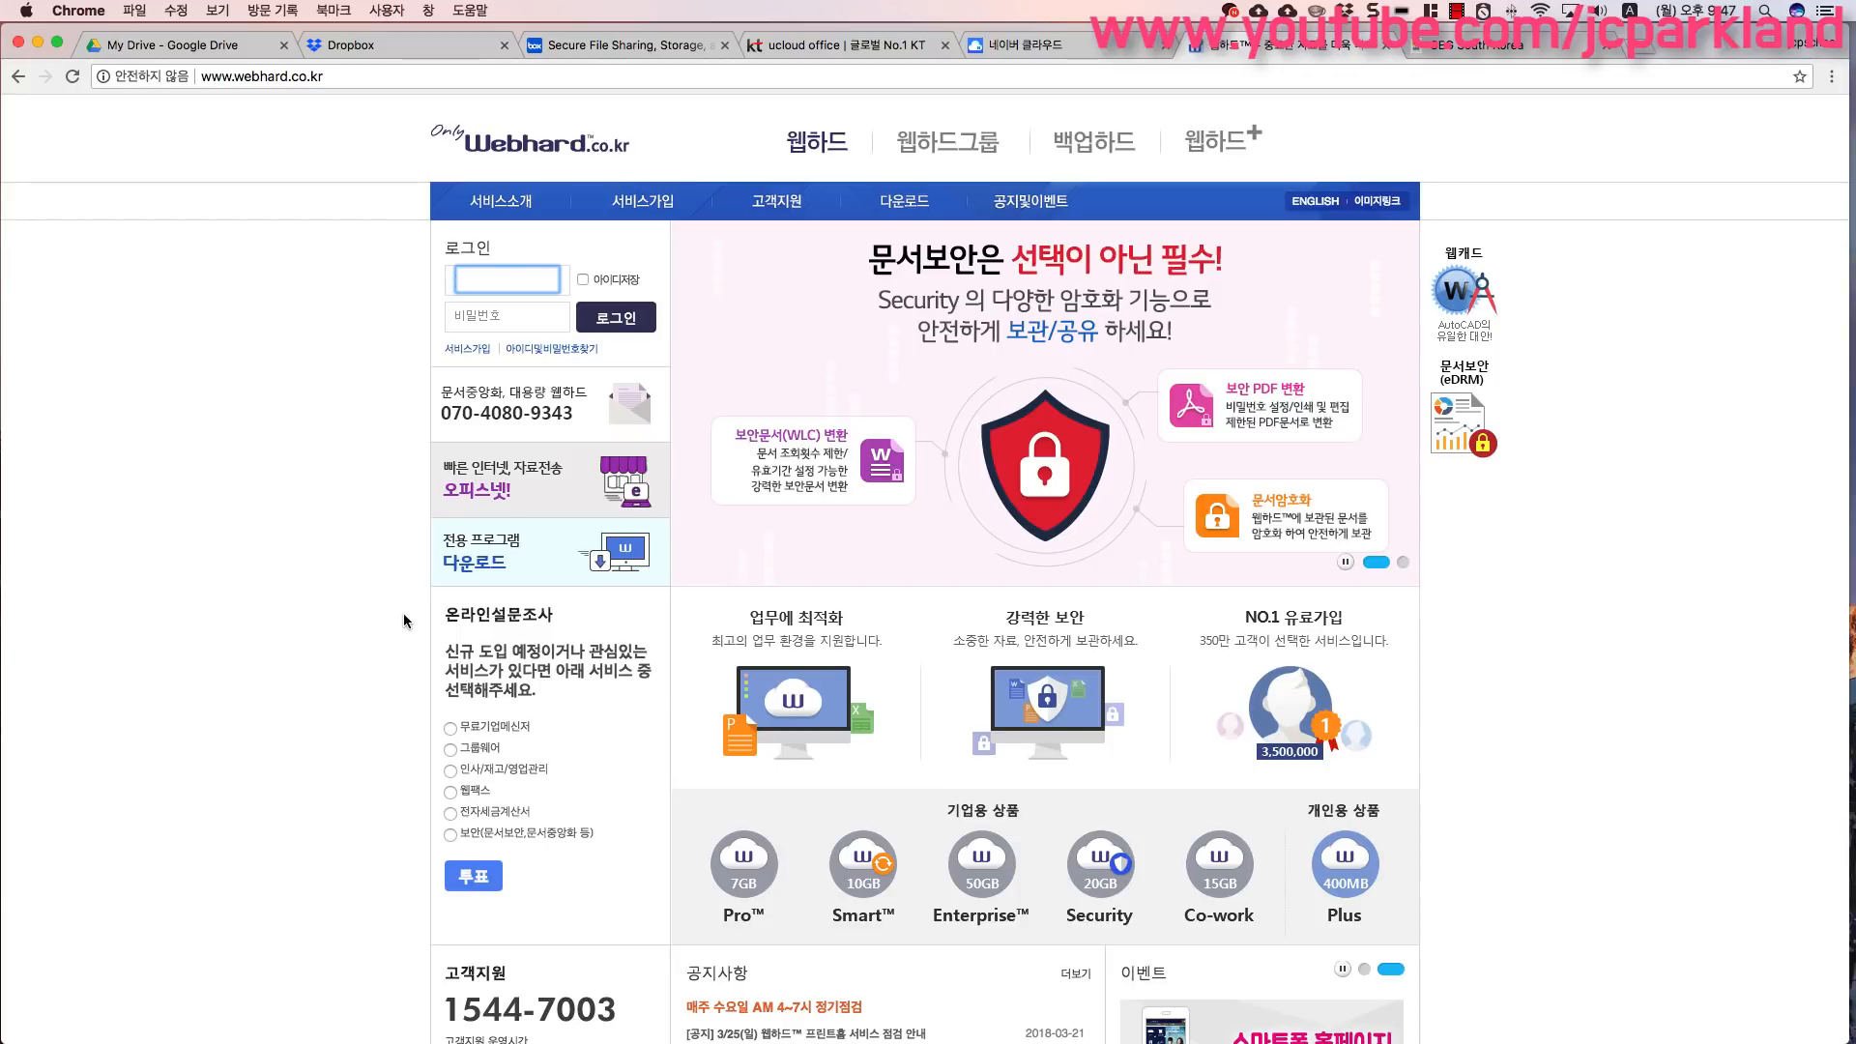
- Switch to the ucloud office and Naver Cloud tabs to view their home pages
{"action": "left_click", "coordinate": [843, 45]}
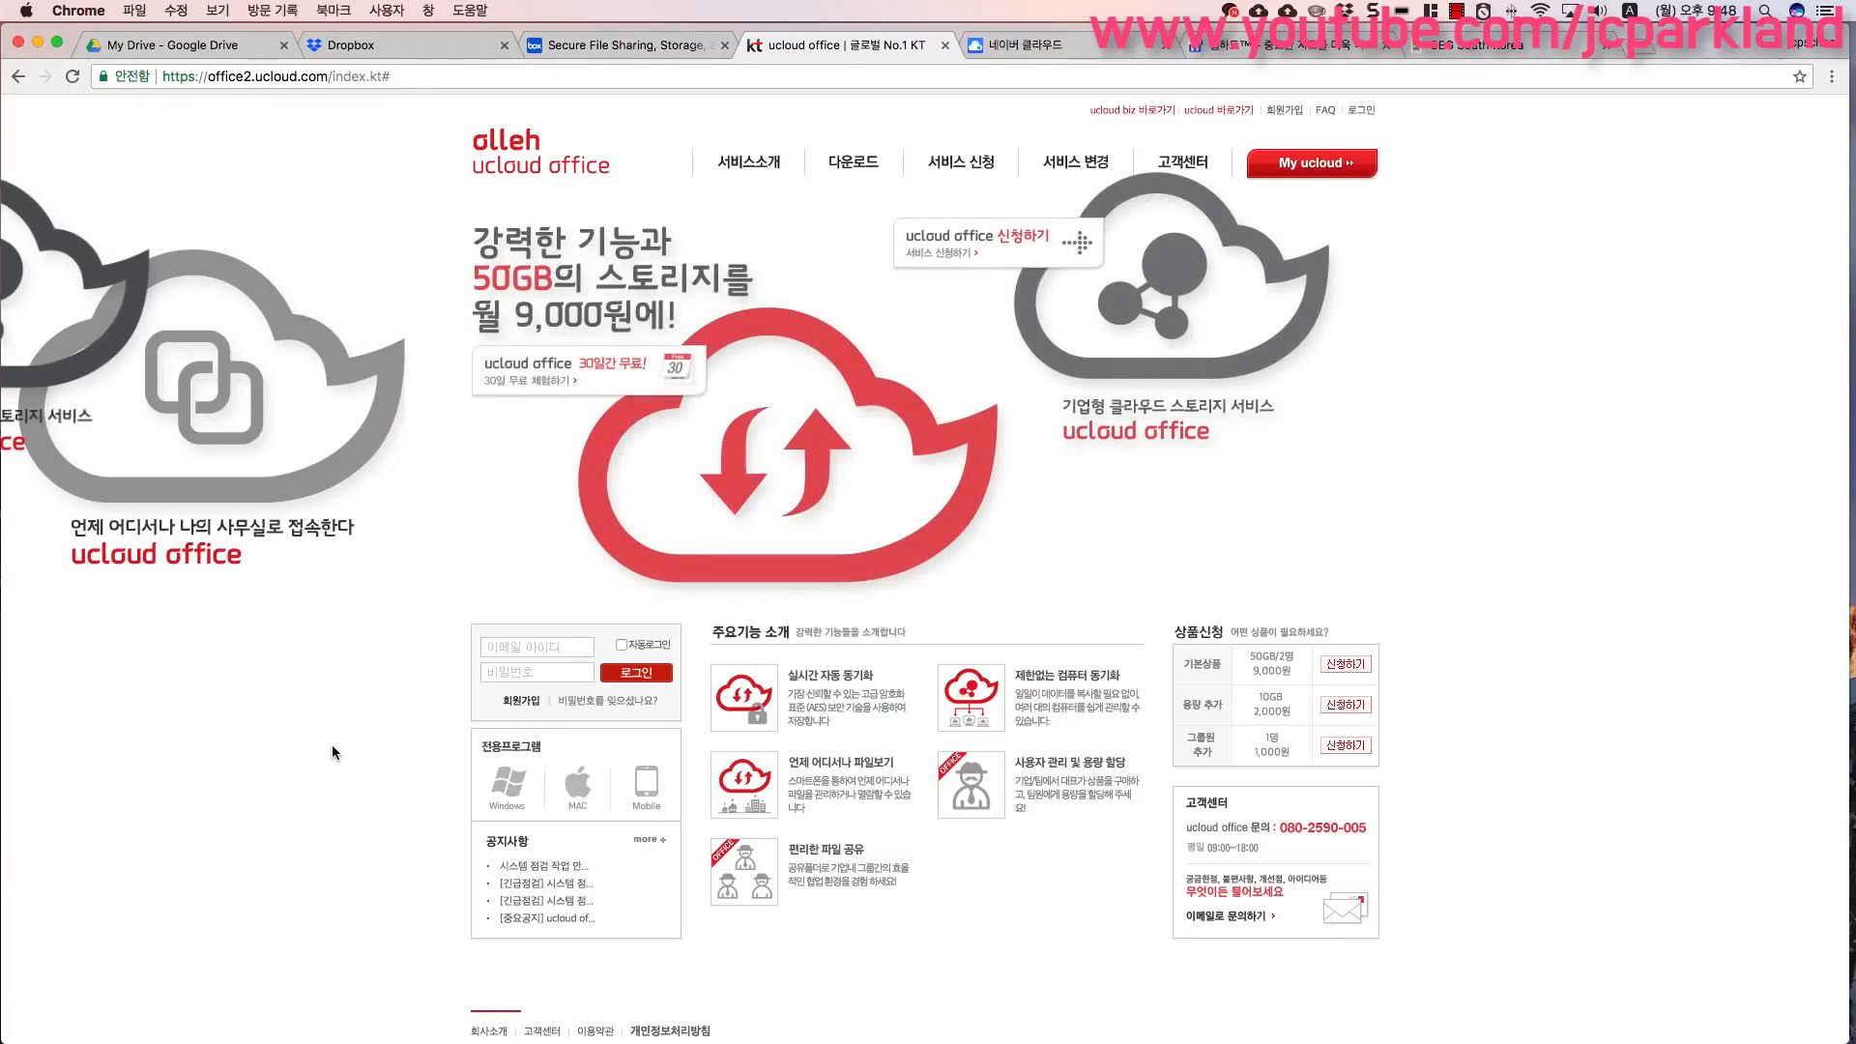
{"action": "left_click", "coordinate": [1040, 46]}
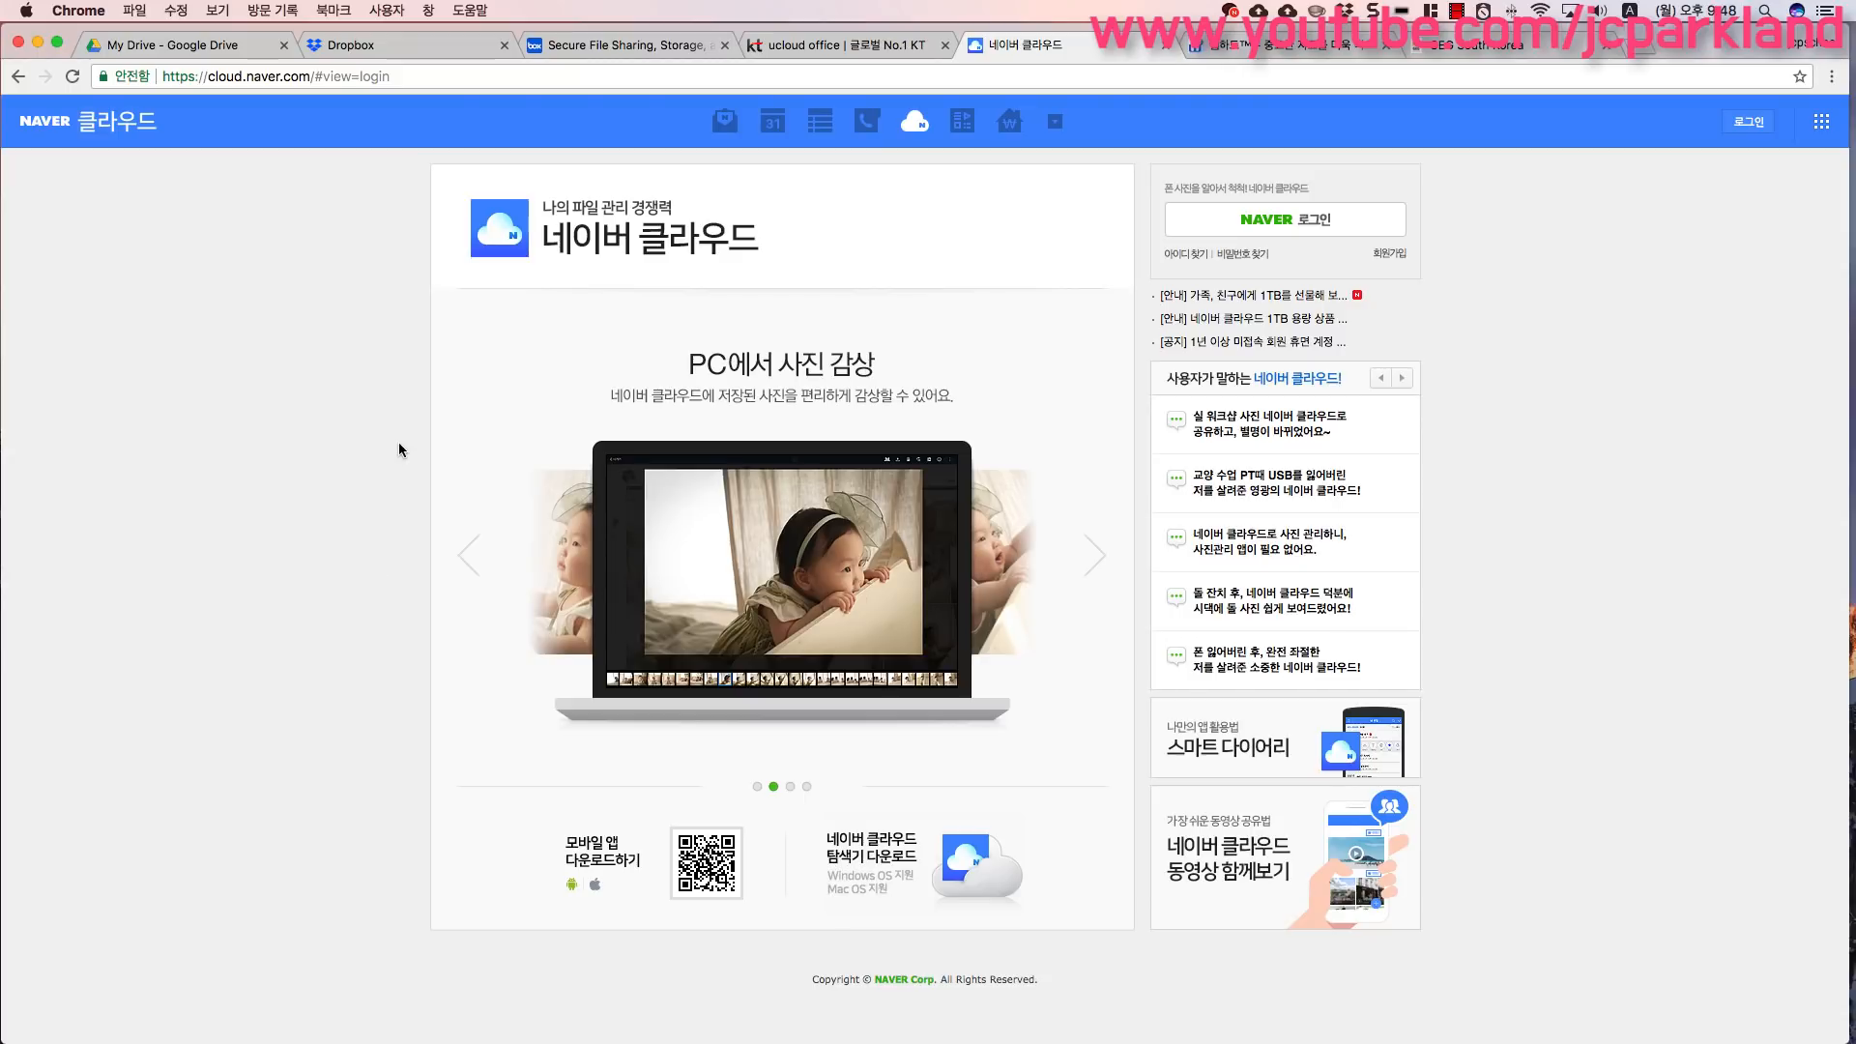
- Switch to the Box tab and scroll through its home page
{"action": "left_click", "coordinate": [623, 45]}
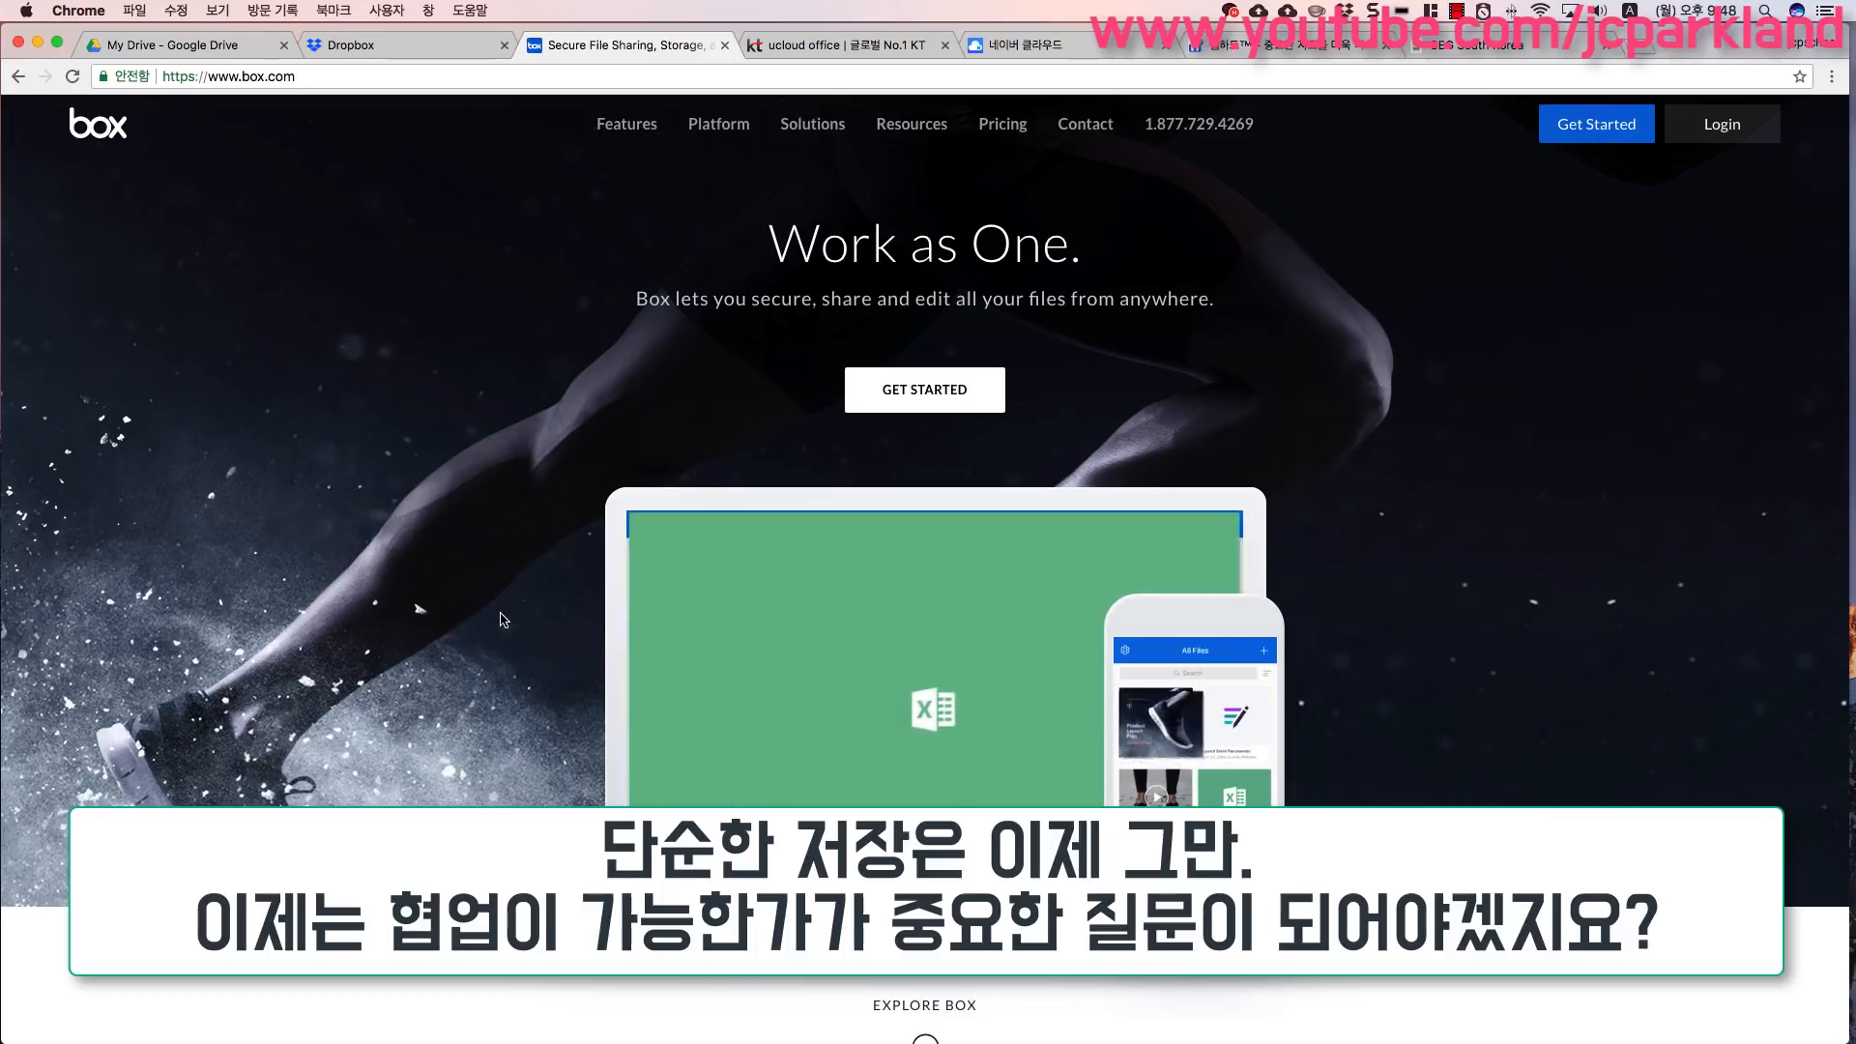
{"action": "scroll", "coordinate": [503, 619], "scroll_direction": "down", "scroll_amount": 2}
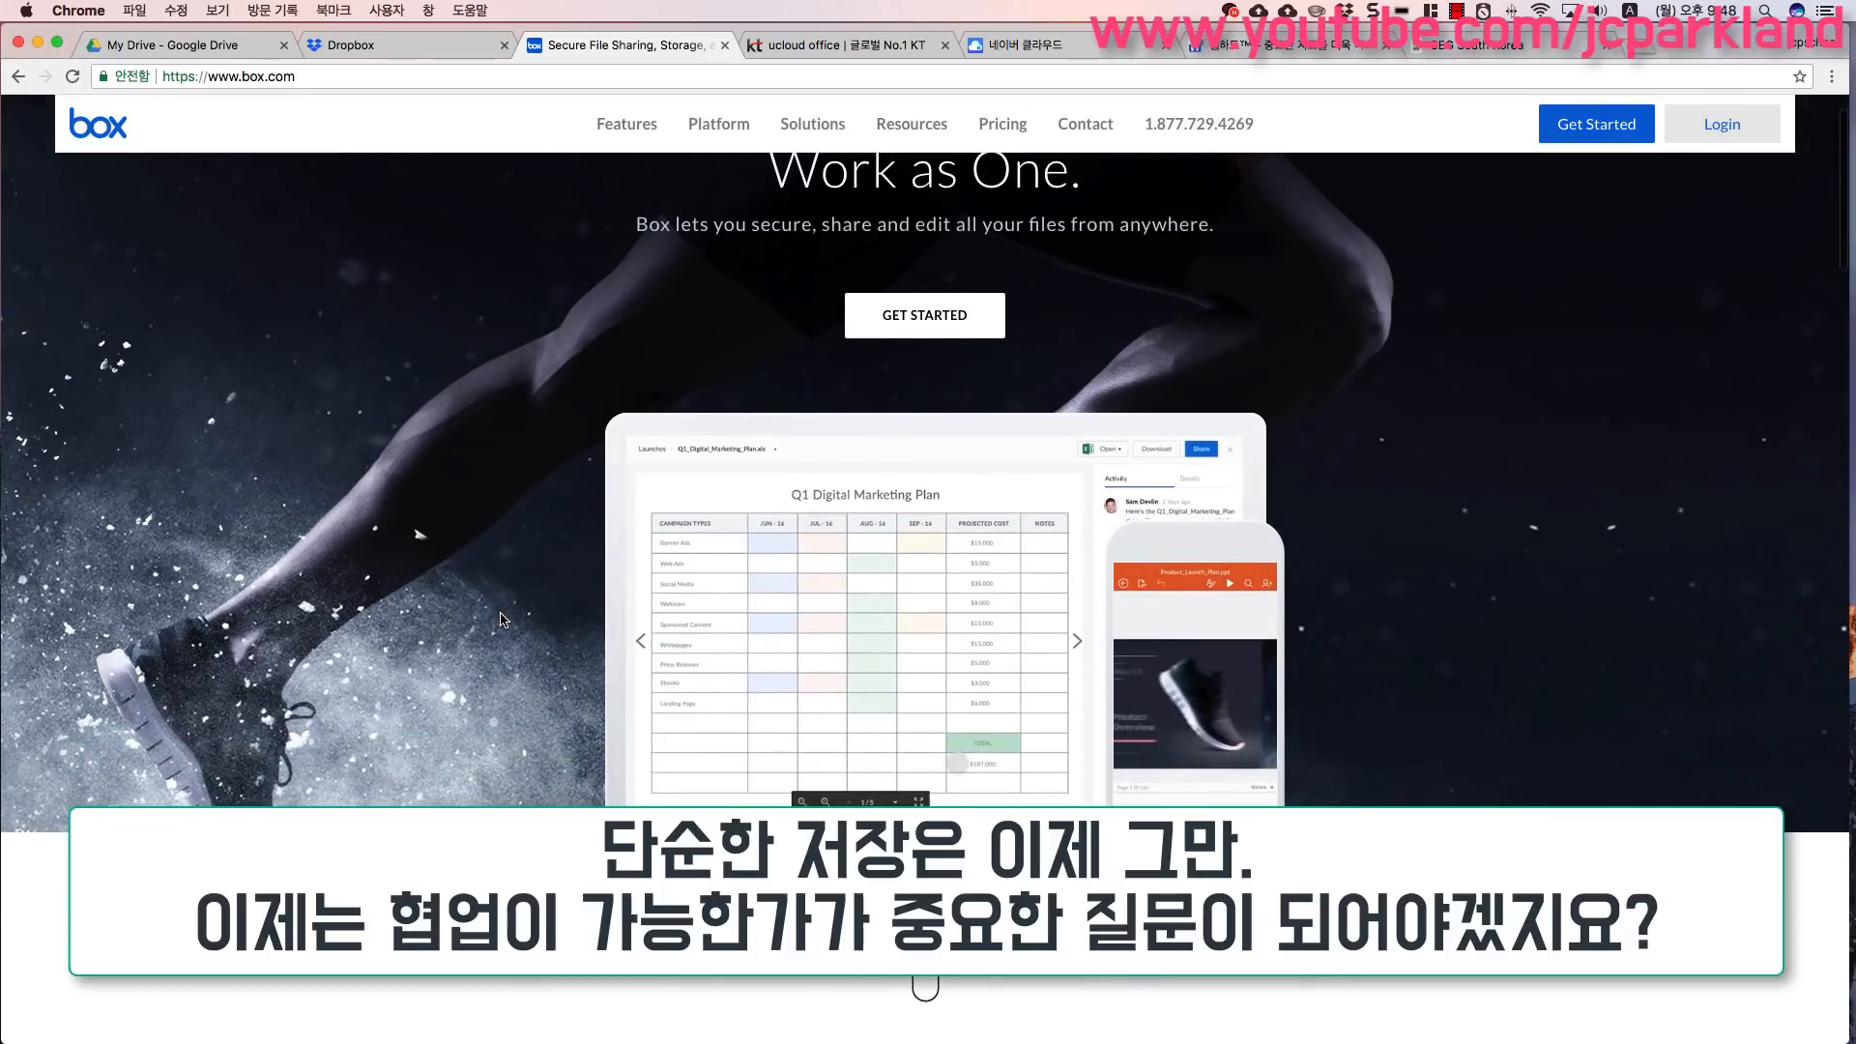
{"action": "scroll", "coordinate": [500, 619], "scroll_direction": "down", "scroll_amount": 3}
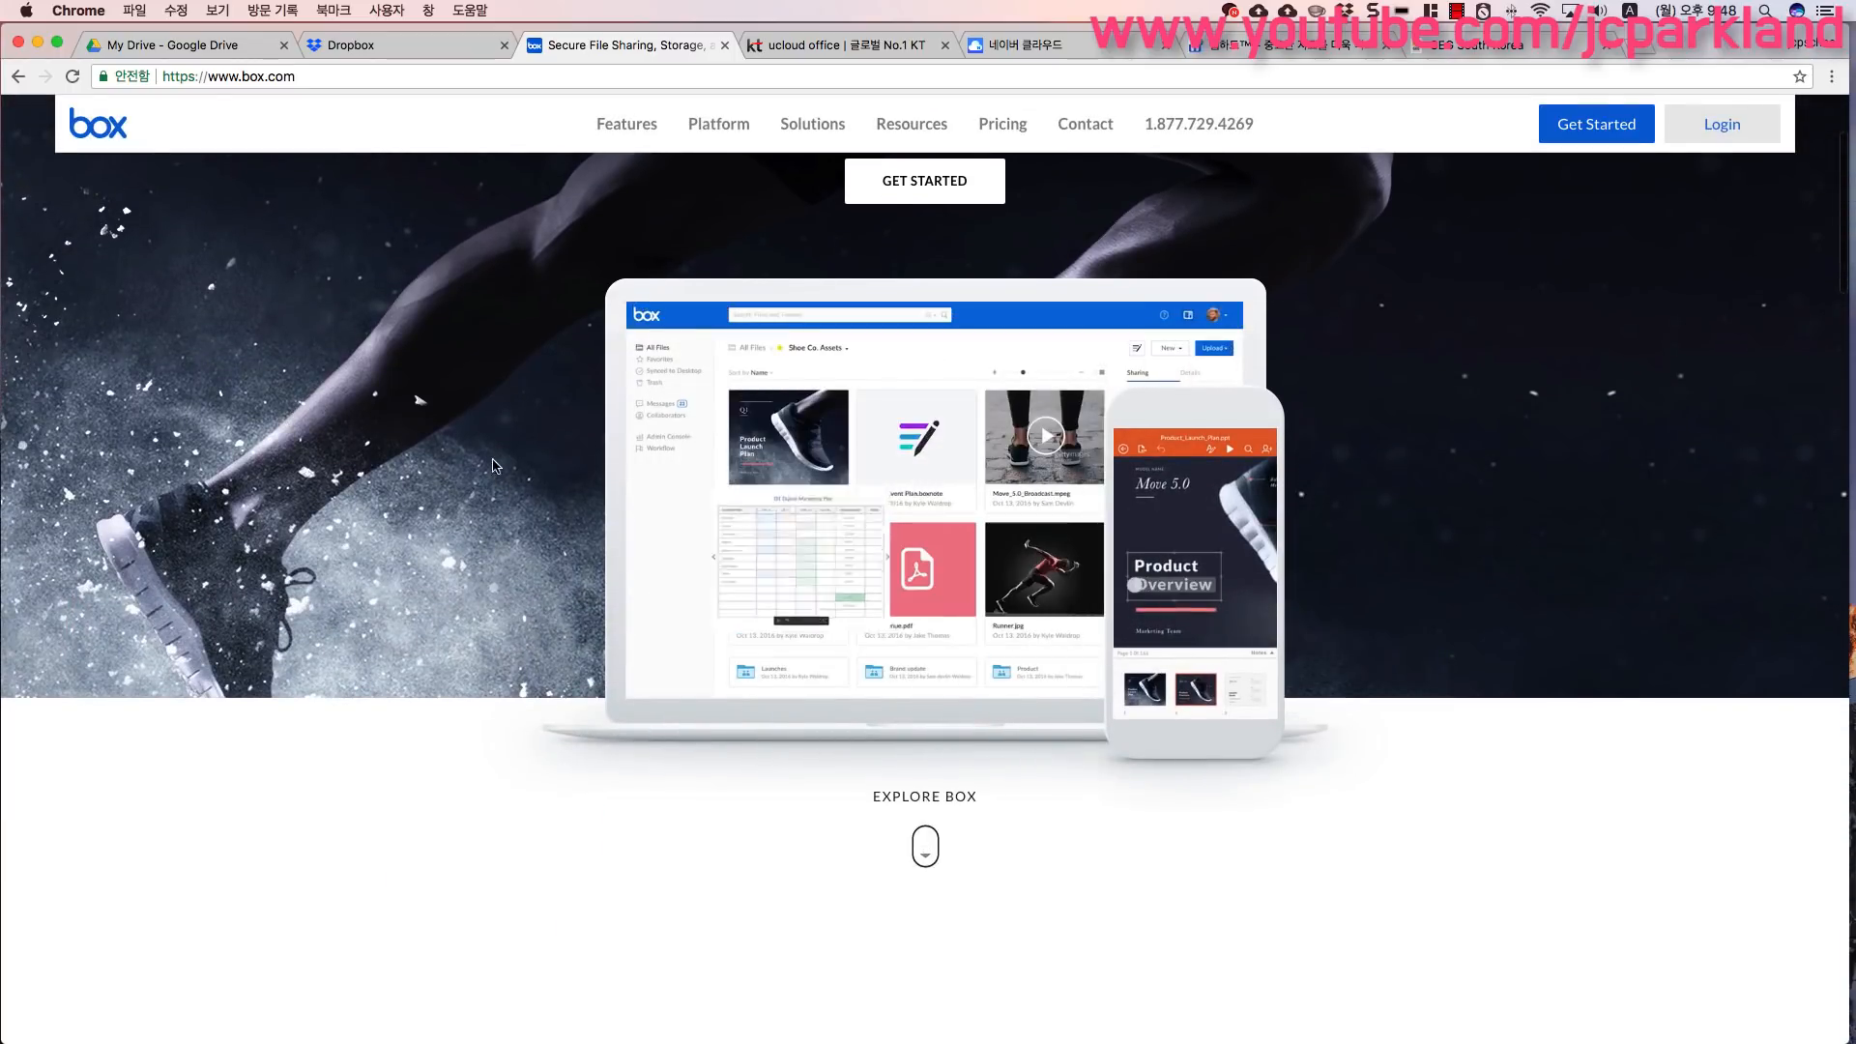
- Switch to the Dropbox tab and scroll through its collaboration and Dropbox Paper sections
{"action": "left_click", "coordinate": [414, 39]}
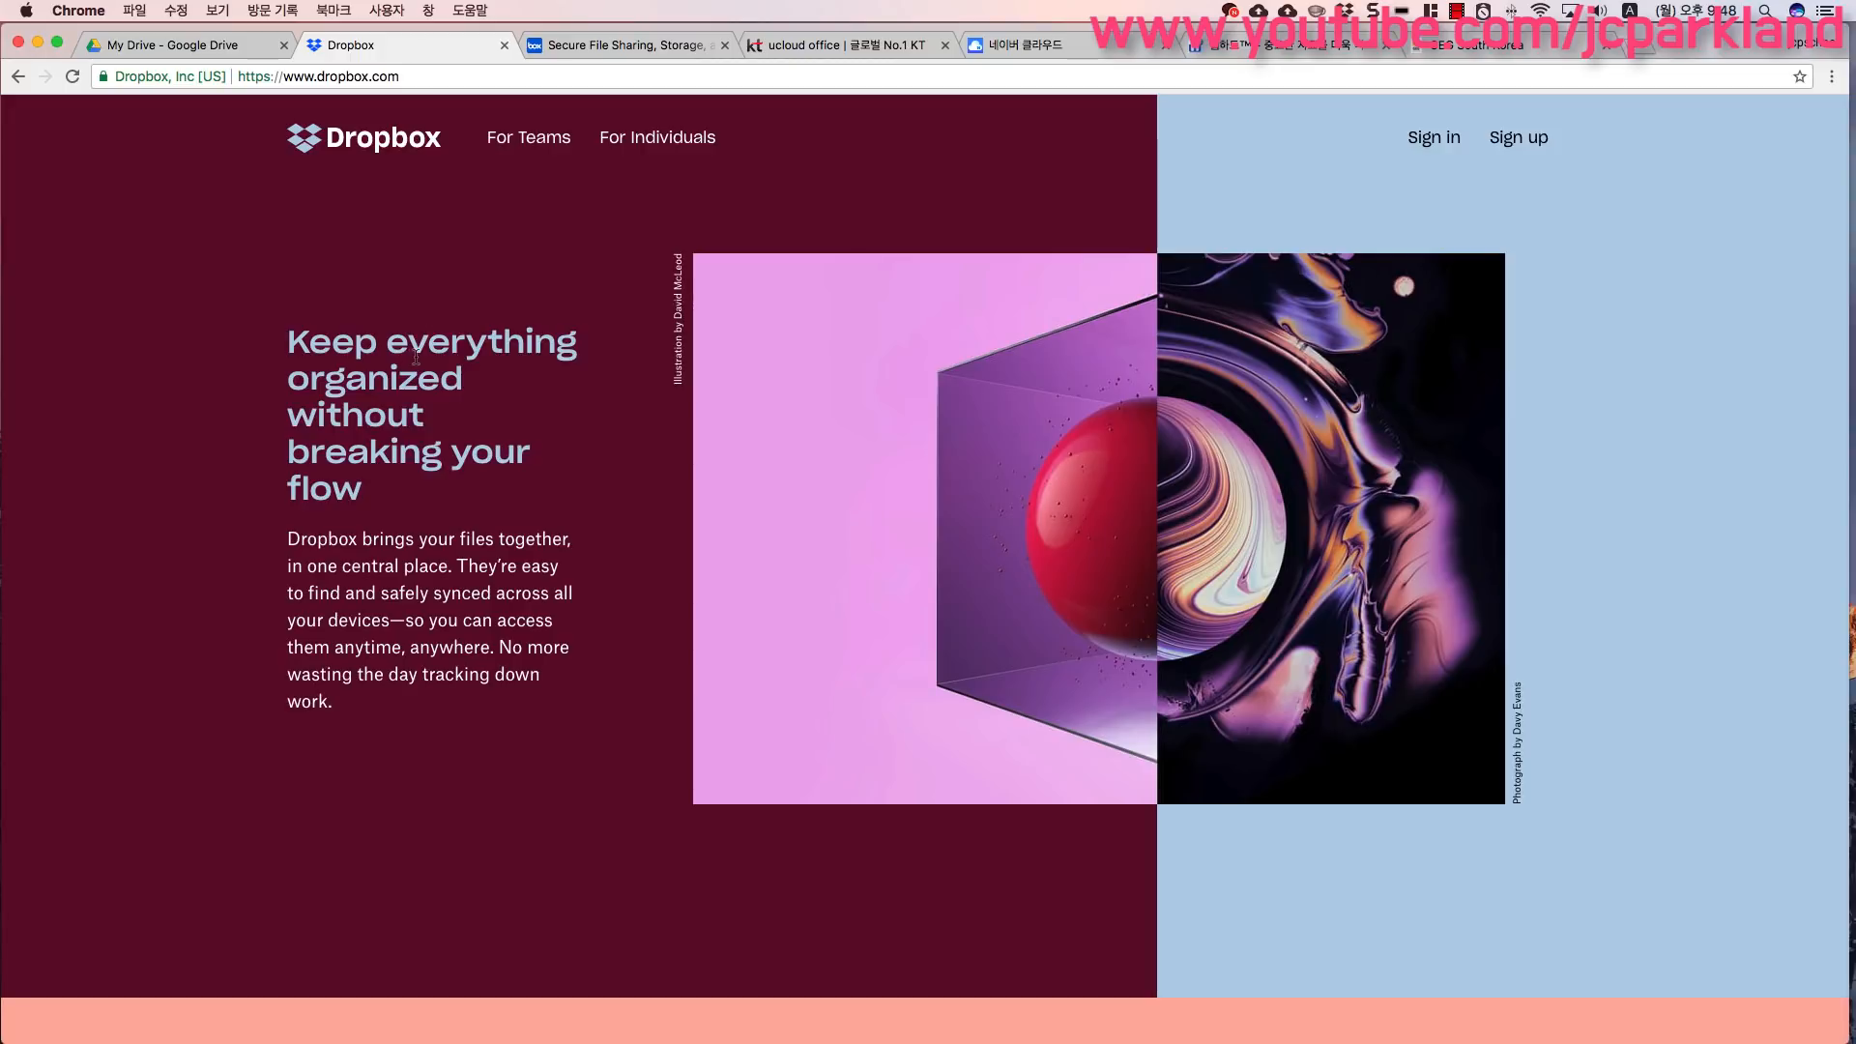
{"action": "scroll", "coordinate": [417, 356], "scroll_direction": "down", "scroll_amount": 6}
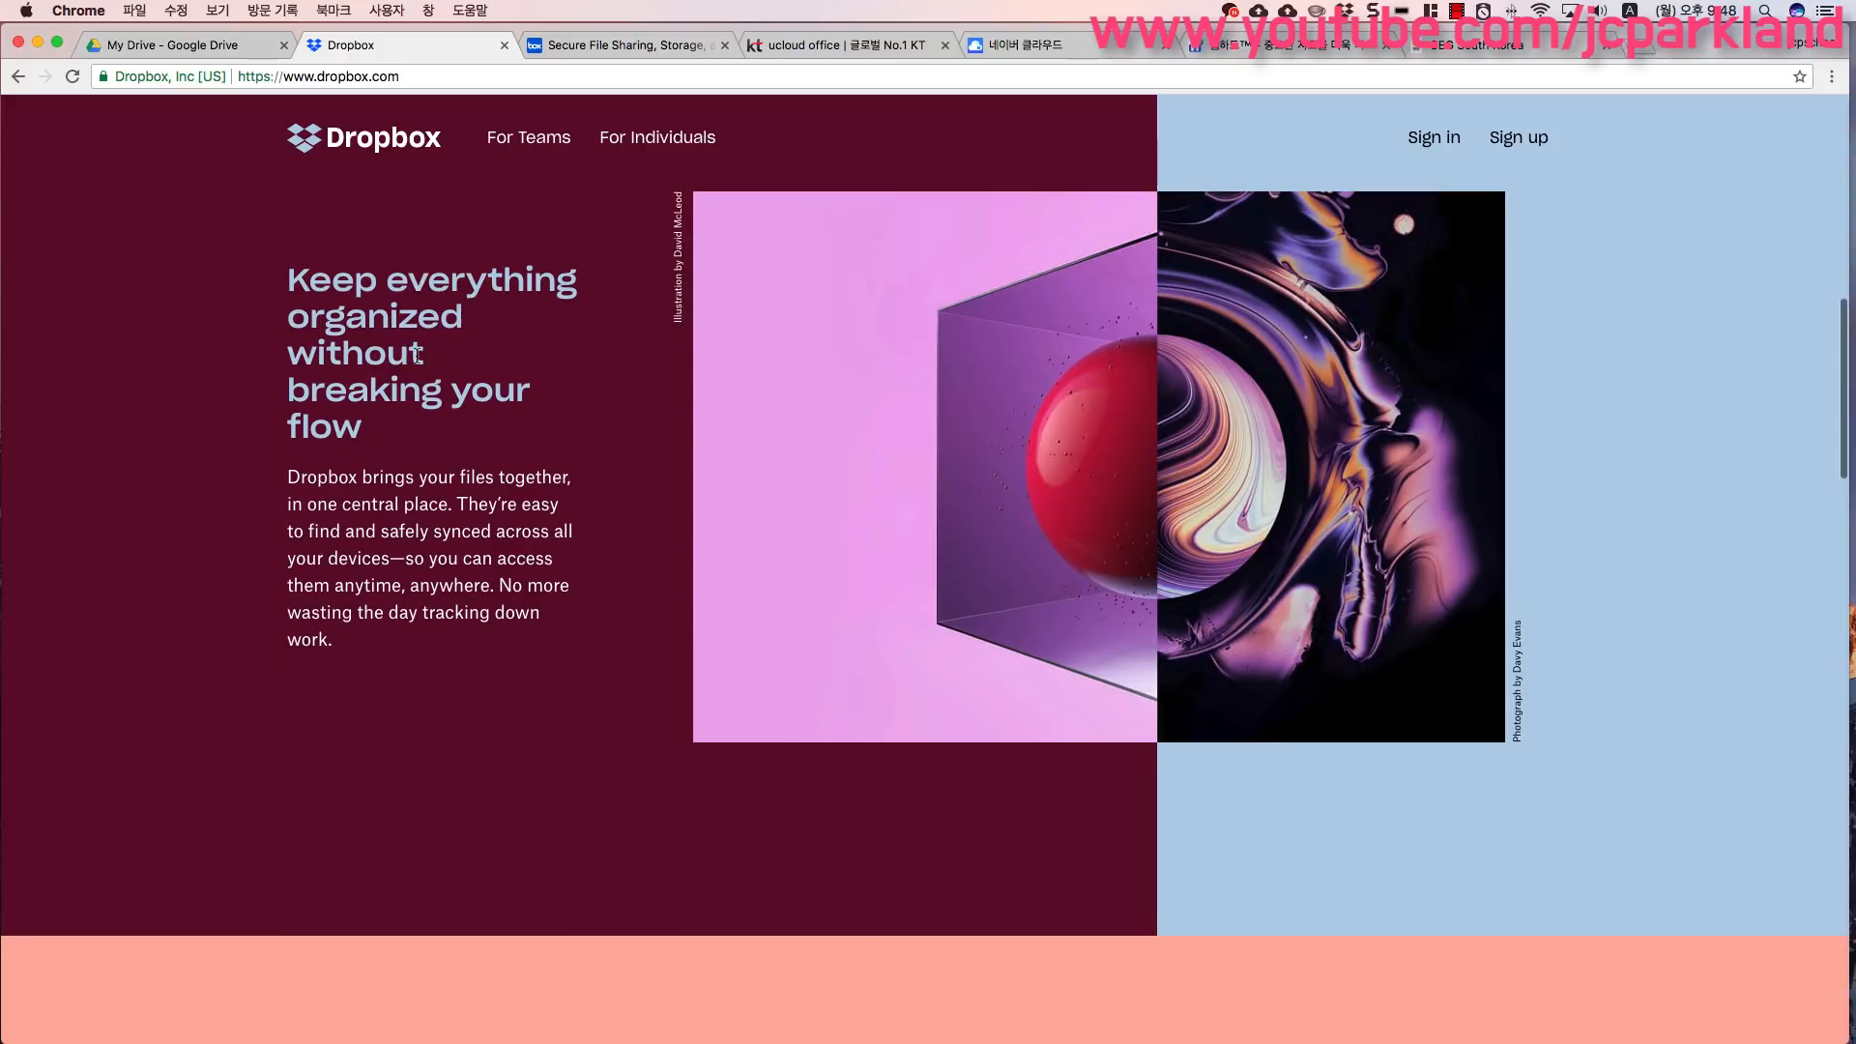
{"action": "scroll", "coordinate": [417, 356], "scroll_direction": "down", "scroll_amount": 3}
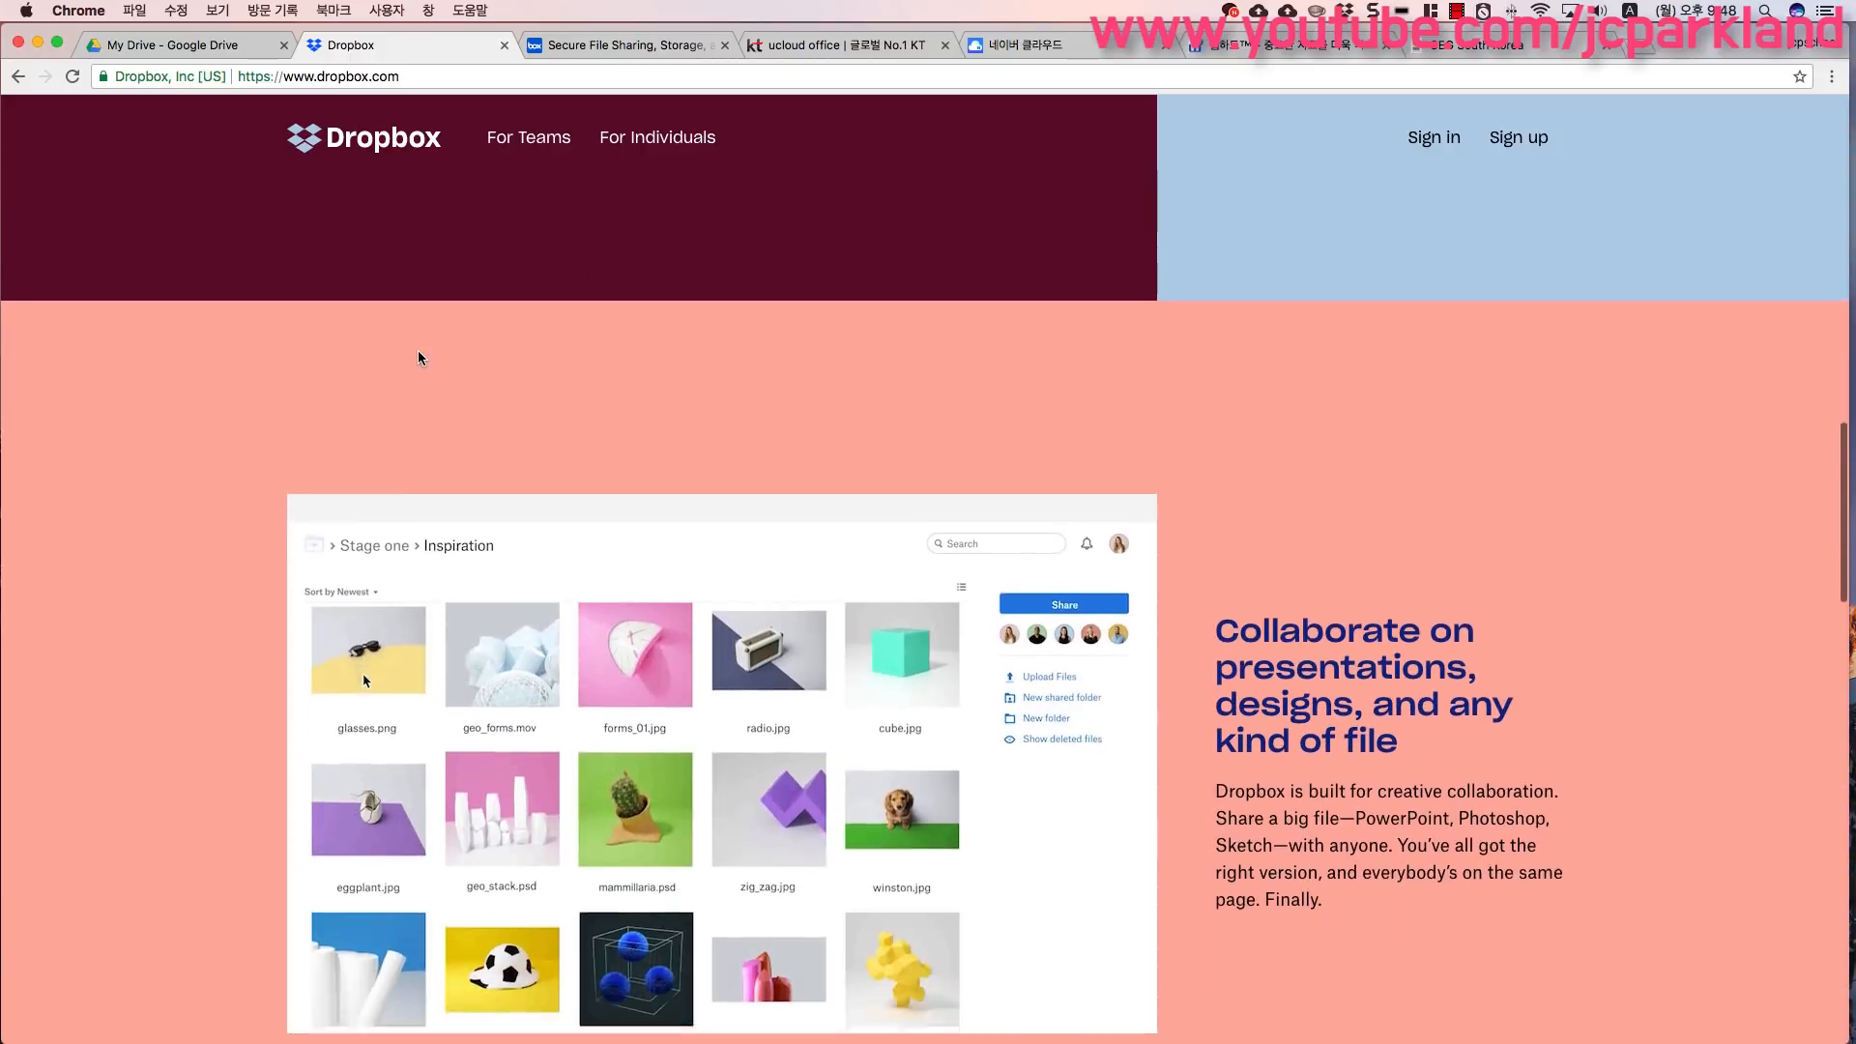
{"action": "scroll", "coordinate": [415, 364], "scroll_direction": "down", "scroll_amount": 1}
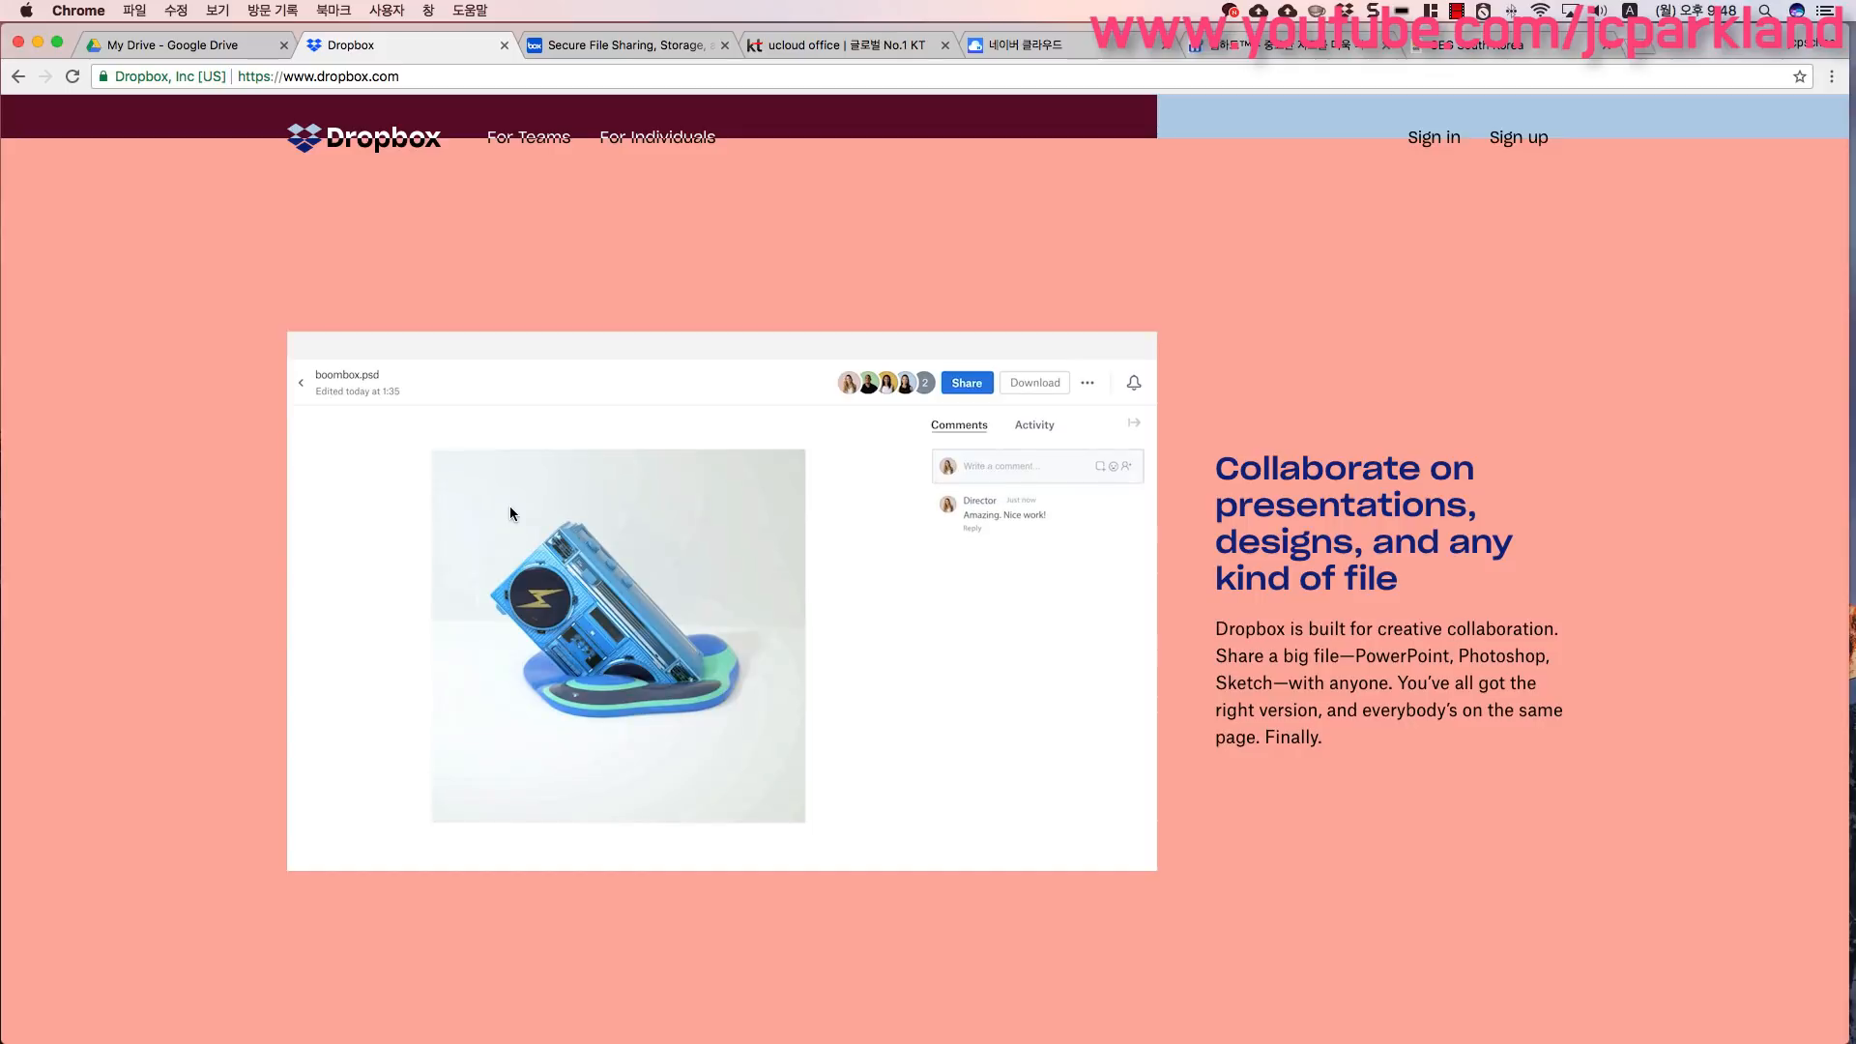
{"action": "scroll", "coordinate": [467, 554], "scroll_direction": "down", "scroll_amount": 3}
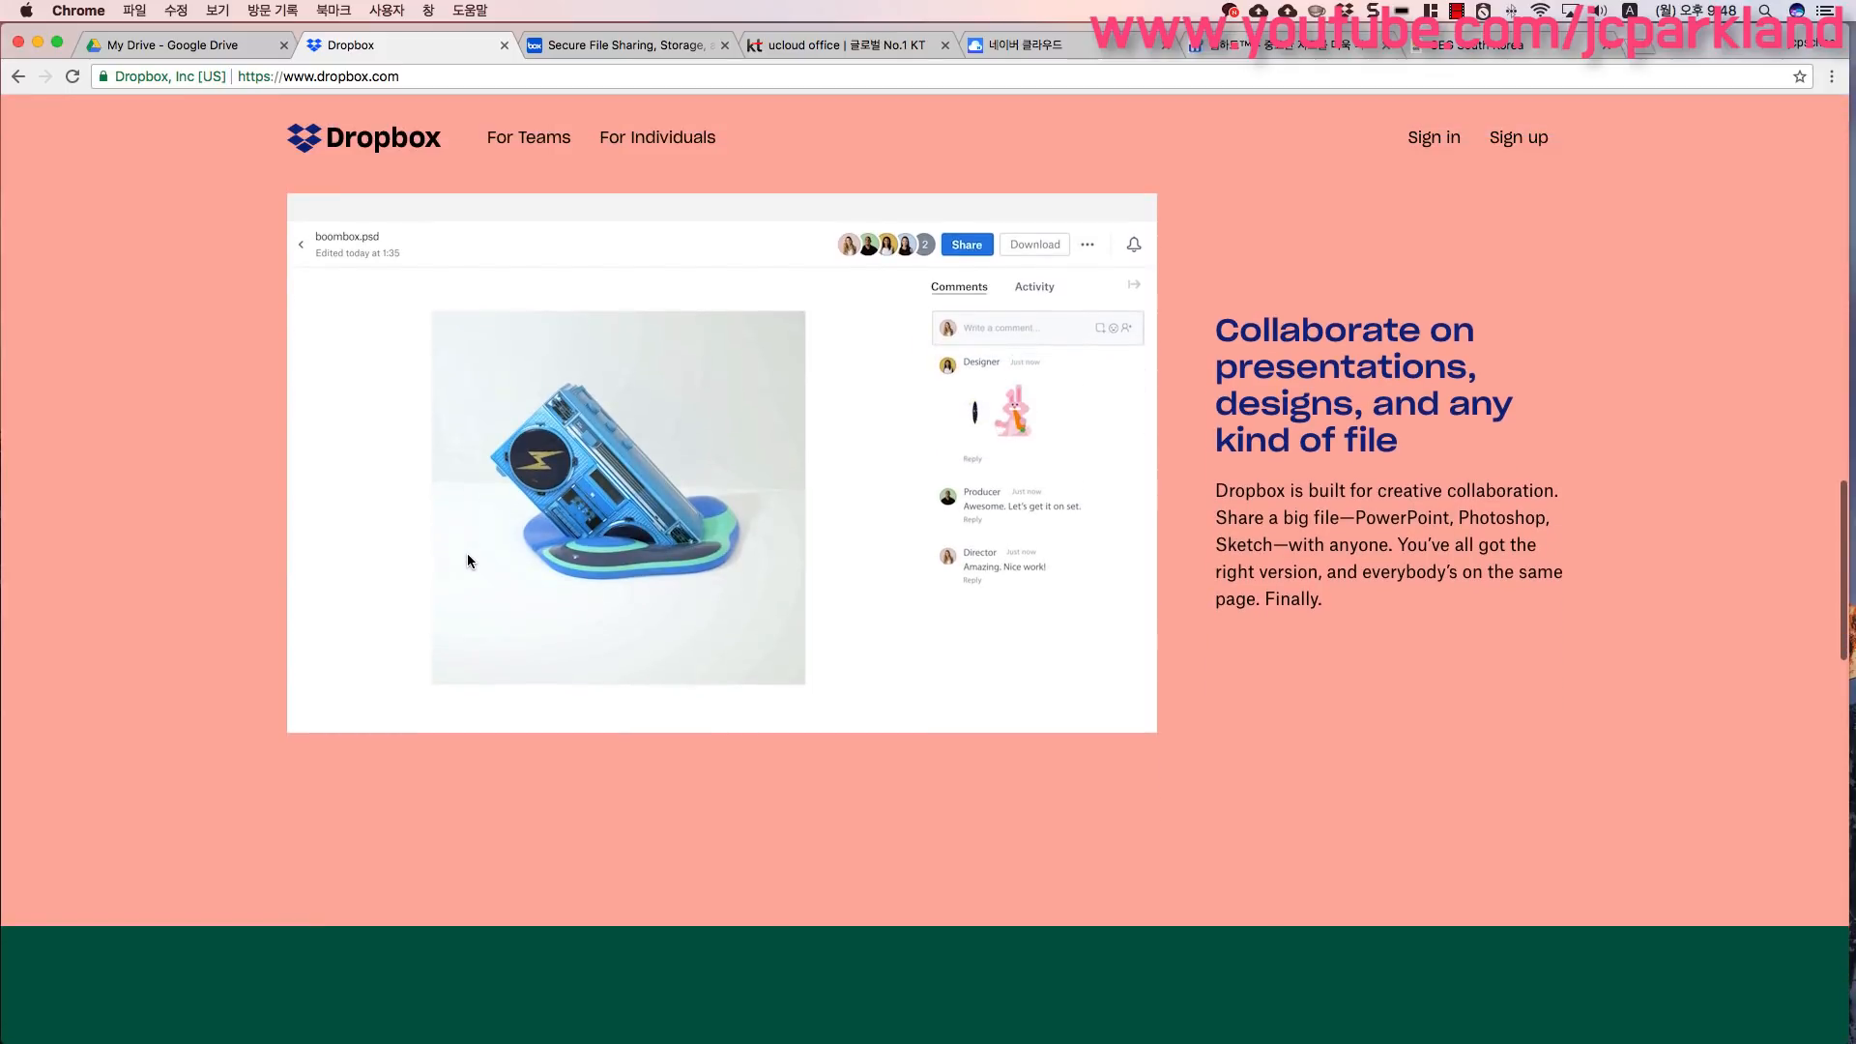
{"action": "scroll", "coordinate": [467, 555], "scroll_direction": "down", "scroll_amount": 1}
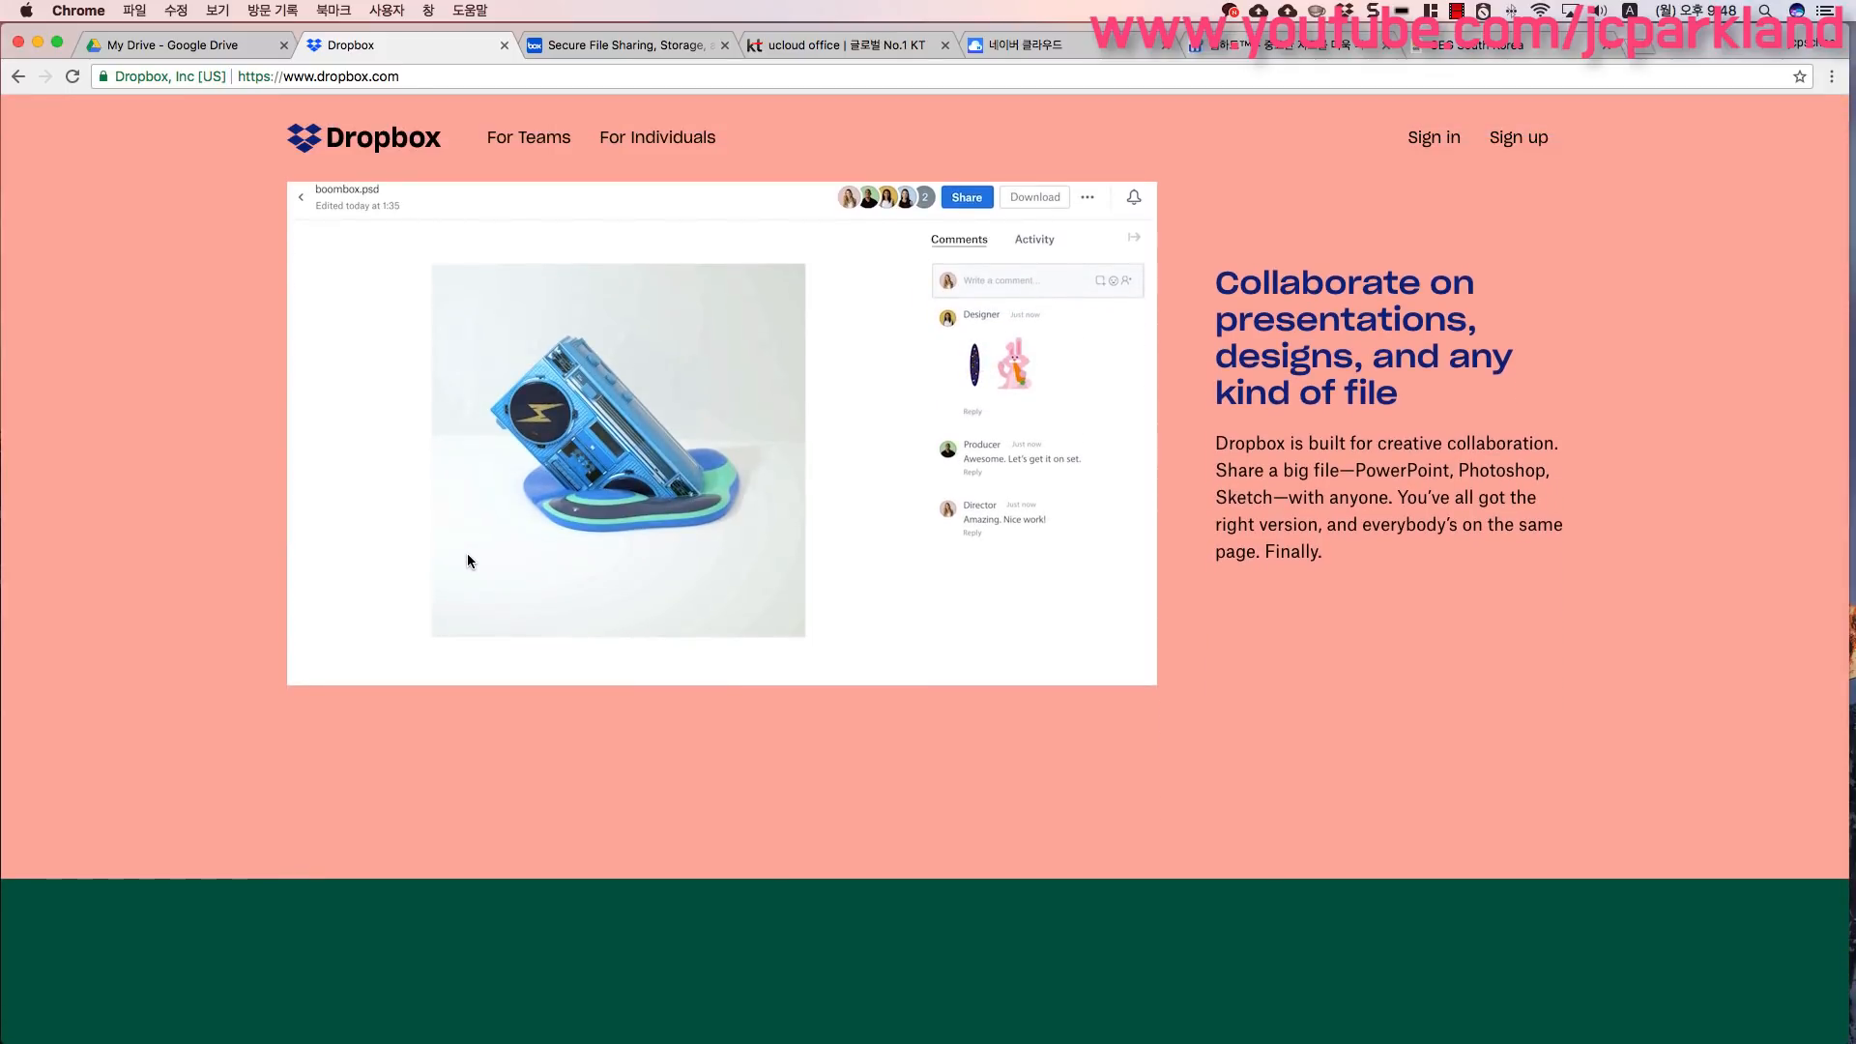
{"action": "scroll", "coordinate": [467, 555], "scroll_direction": "down", "scroll_amount": 6}
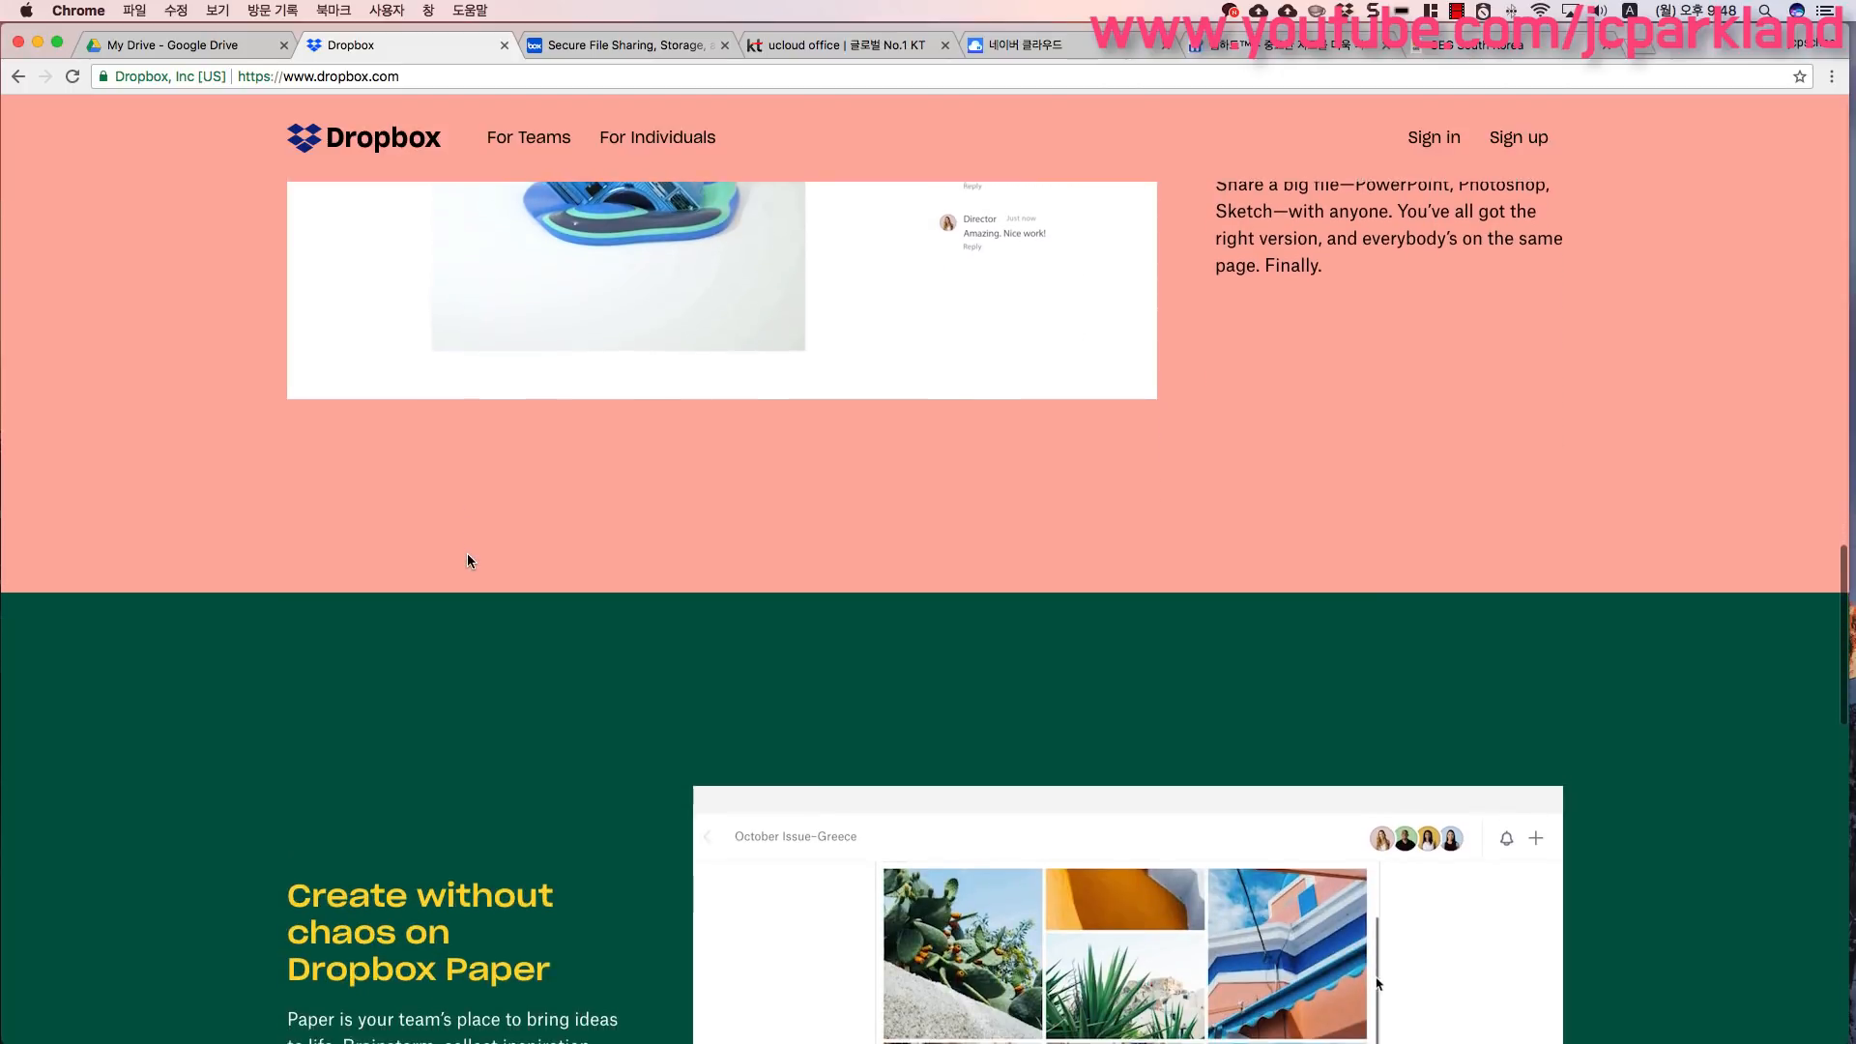
{"action": "scroll", "coordinate": [469, 564], "scroll_direction": "down", "scroll_amount": 5}
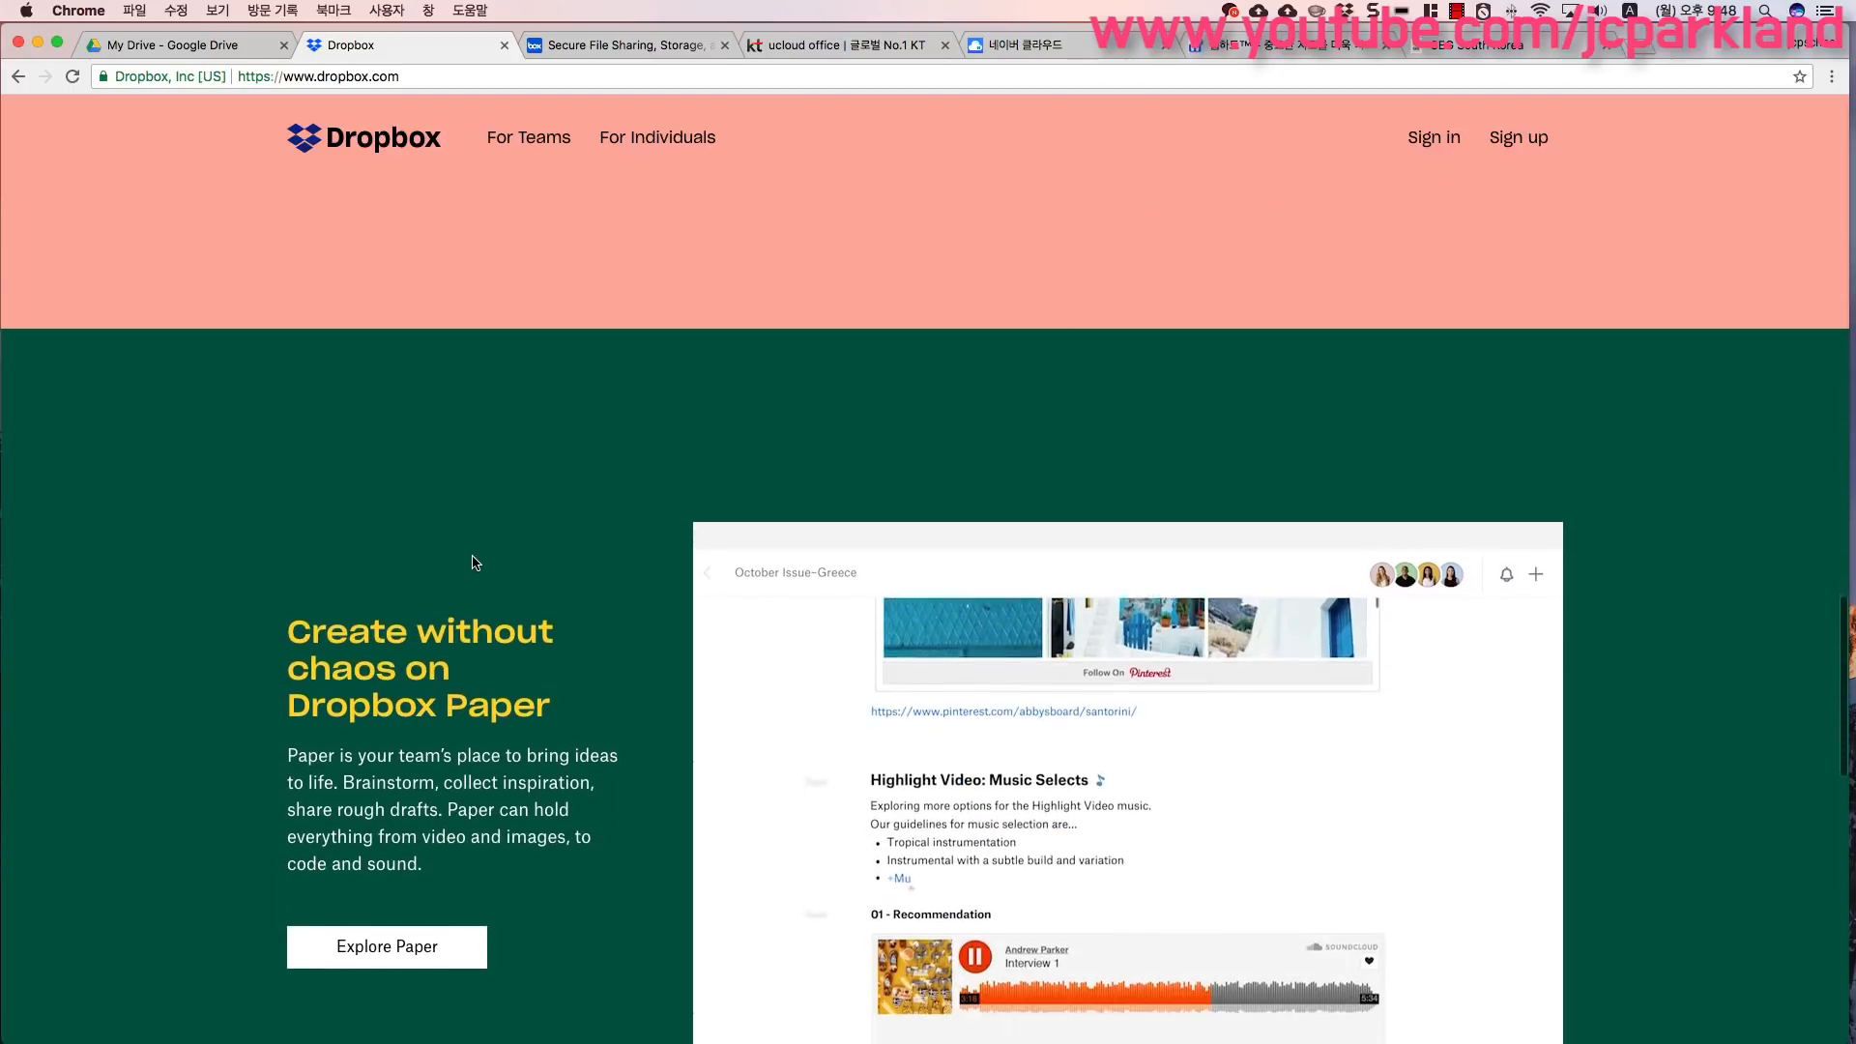
{"action": "scroll", "coordinate": [473, 562], "scroll_direction": "up", "scroll_amount": 7}
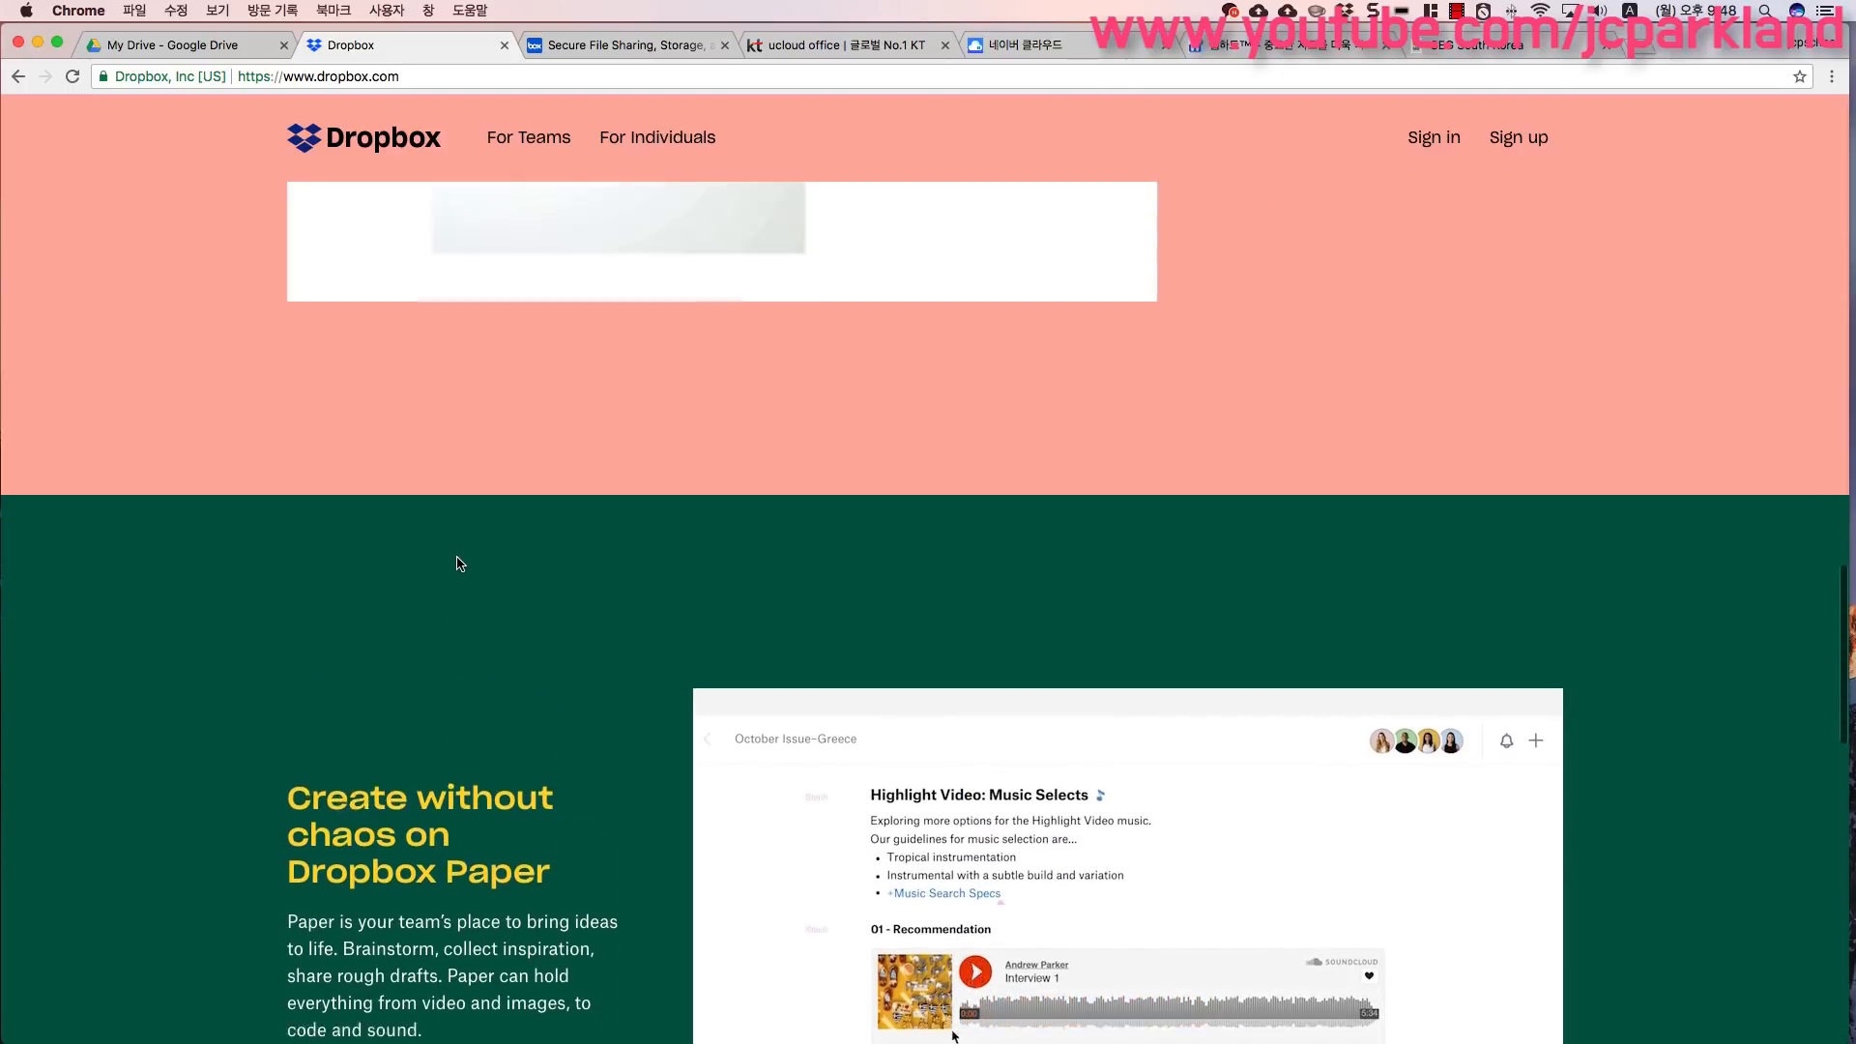
{"action": "scroll", "coordinate": [459, 565], "scroll_direction": "up", "scroll_amount": 11}
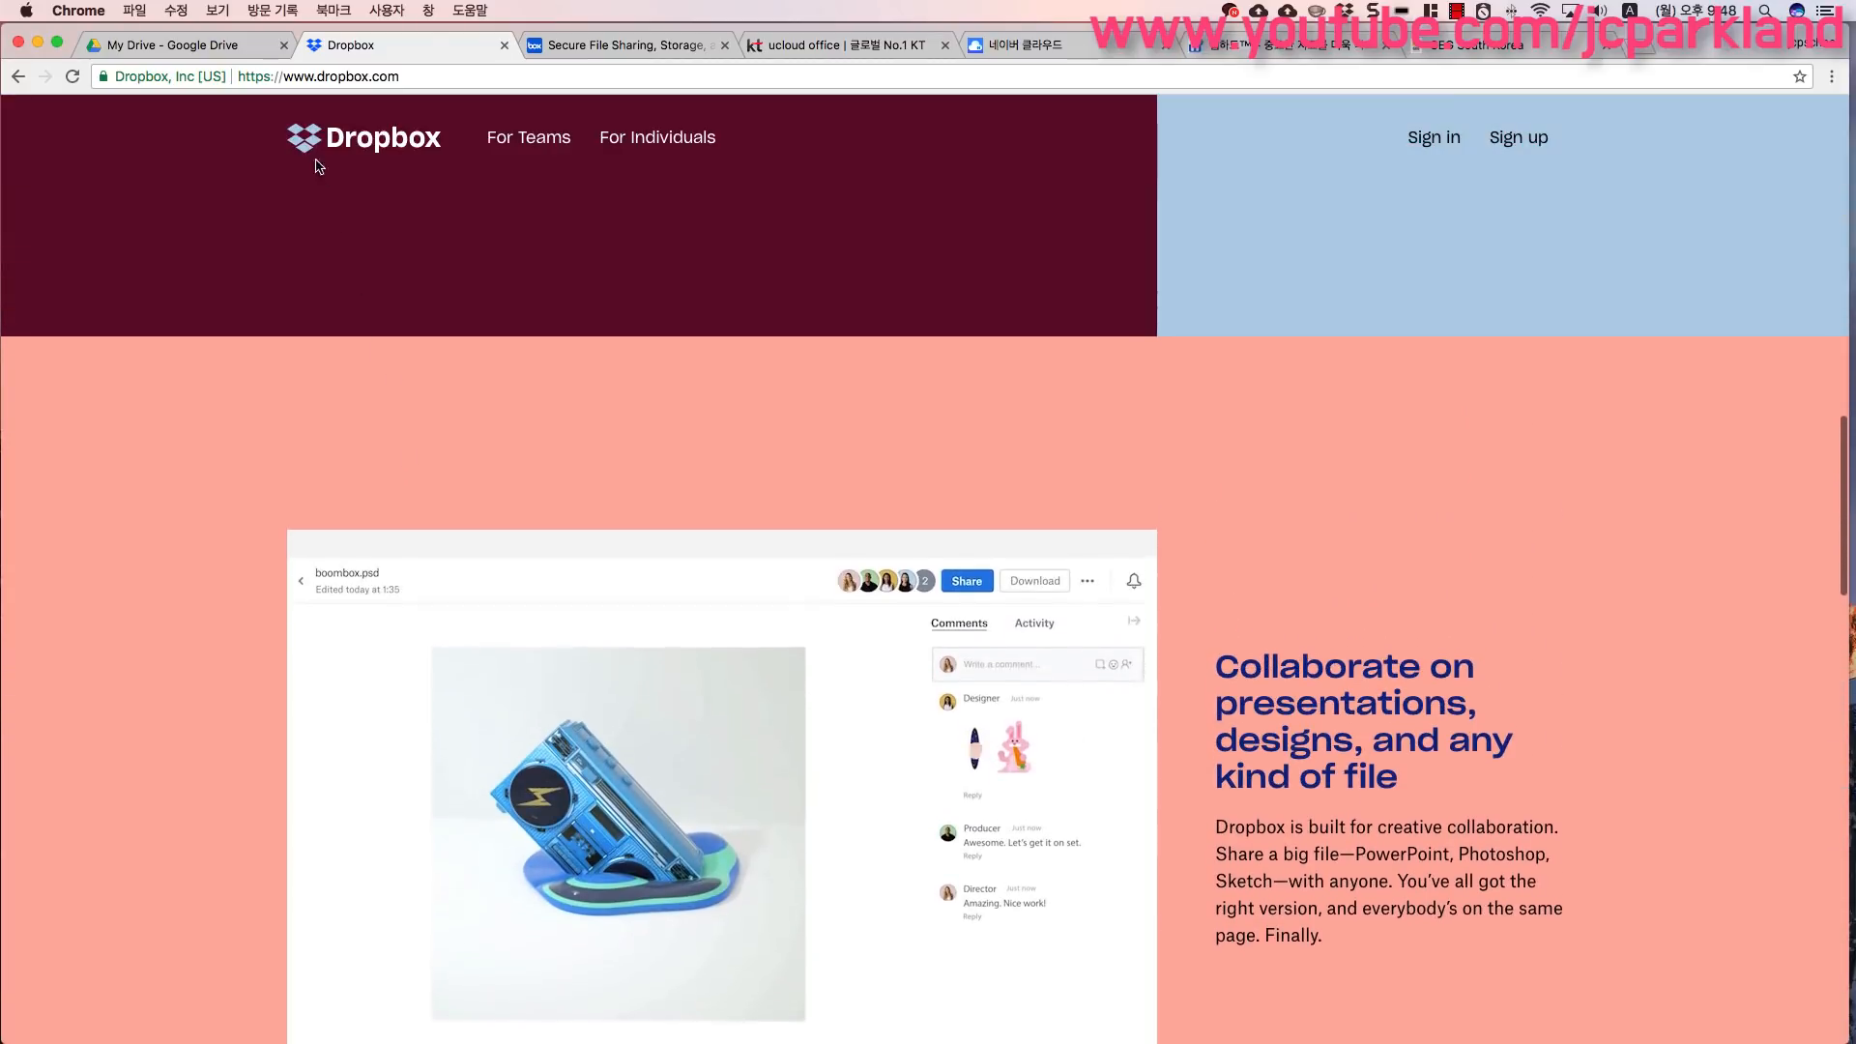
- Open Google Drive and explore the New menu's Google Docs, Sheets, Slides and More submenus, then close it
{"action": "left_click", "coordinate": [237, 49]}
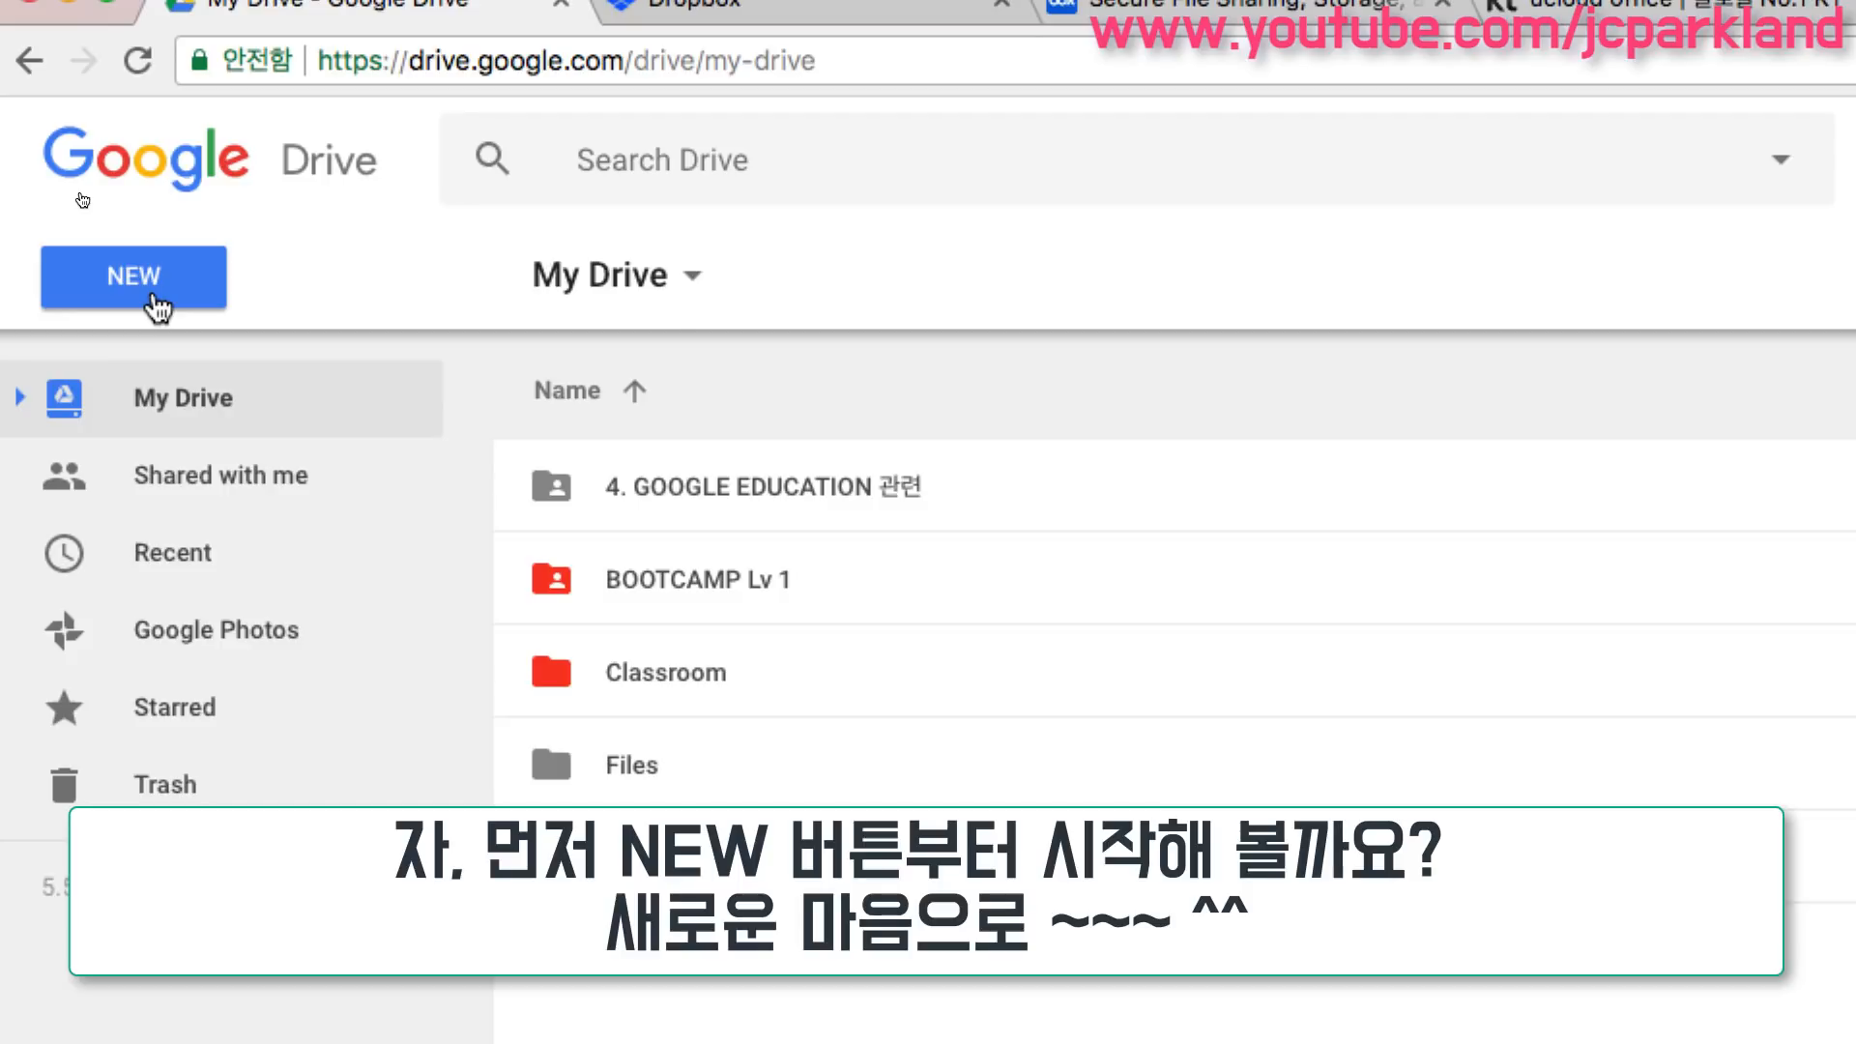
{"action": "left_click", "coordinate": [155, 308]}
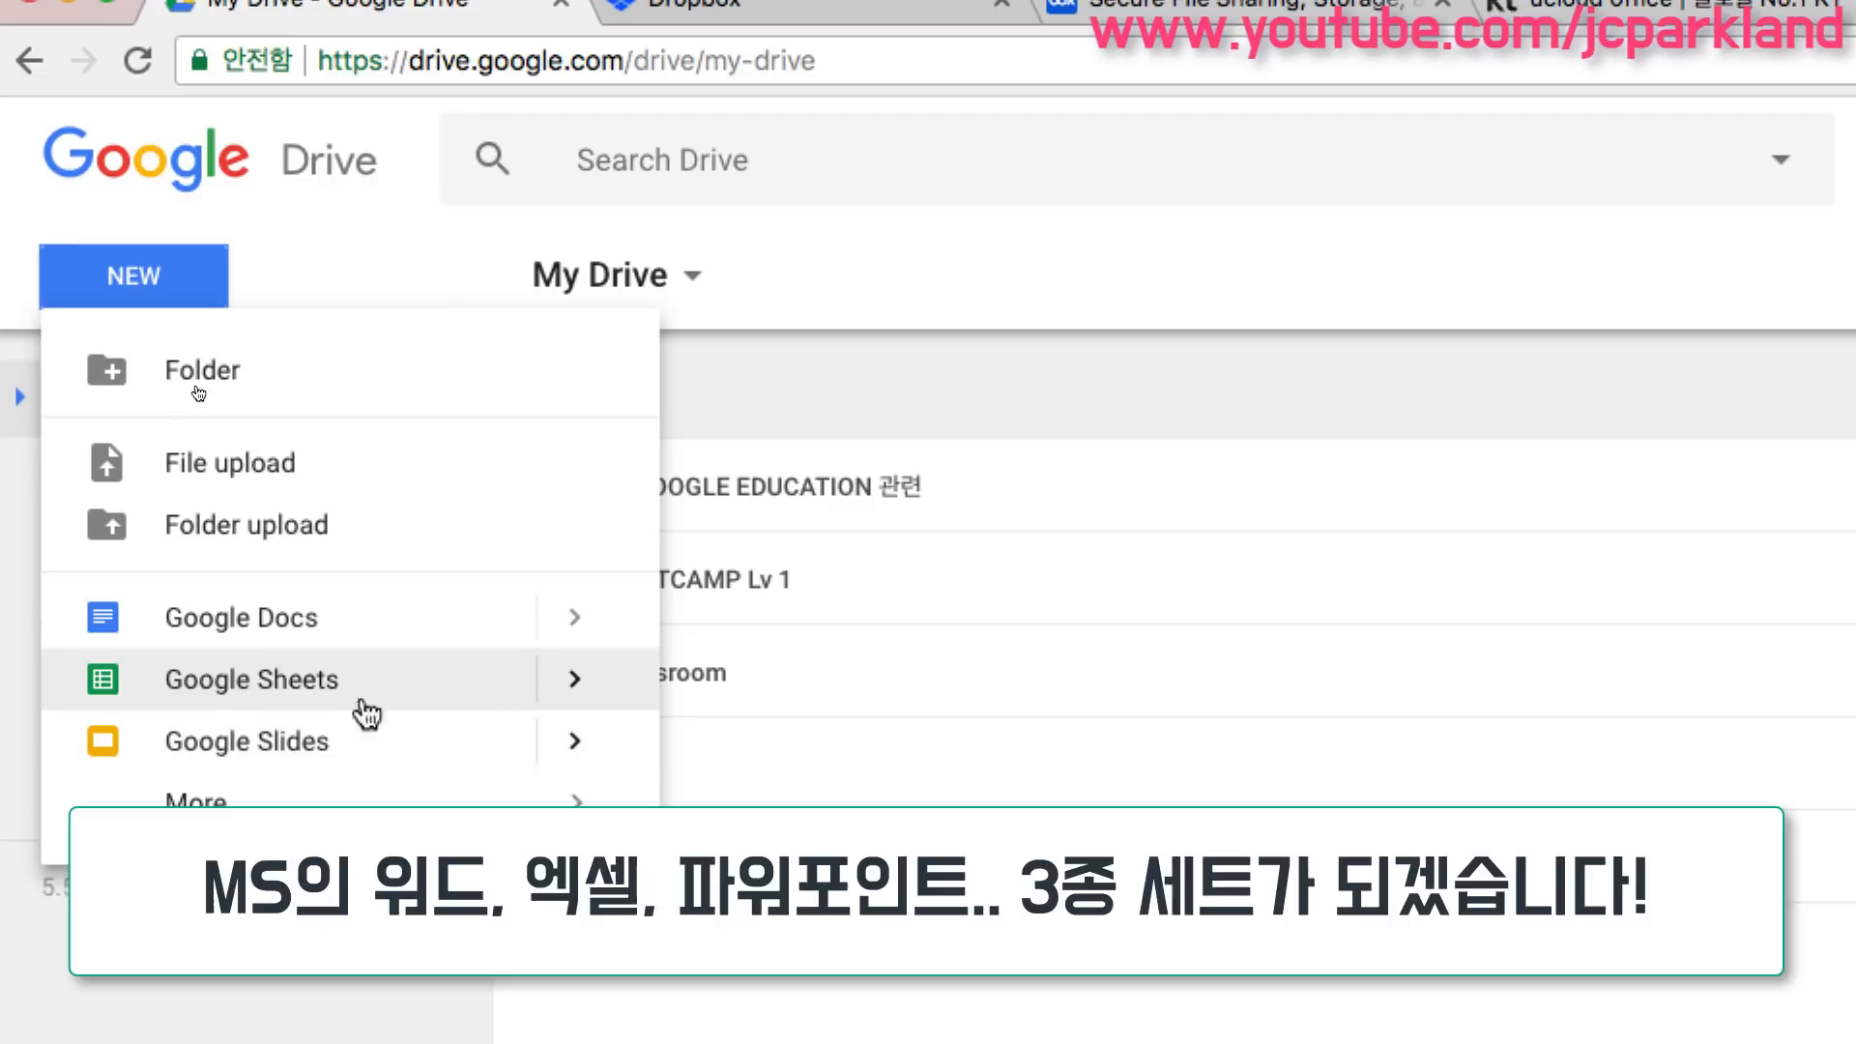
{"action": "mouse_move", "coordinate": [567, 619]}
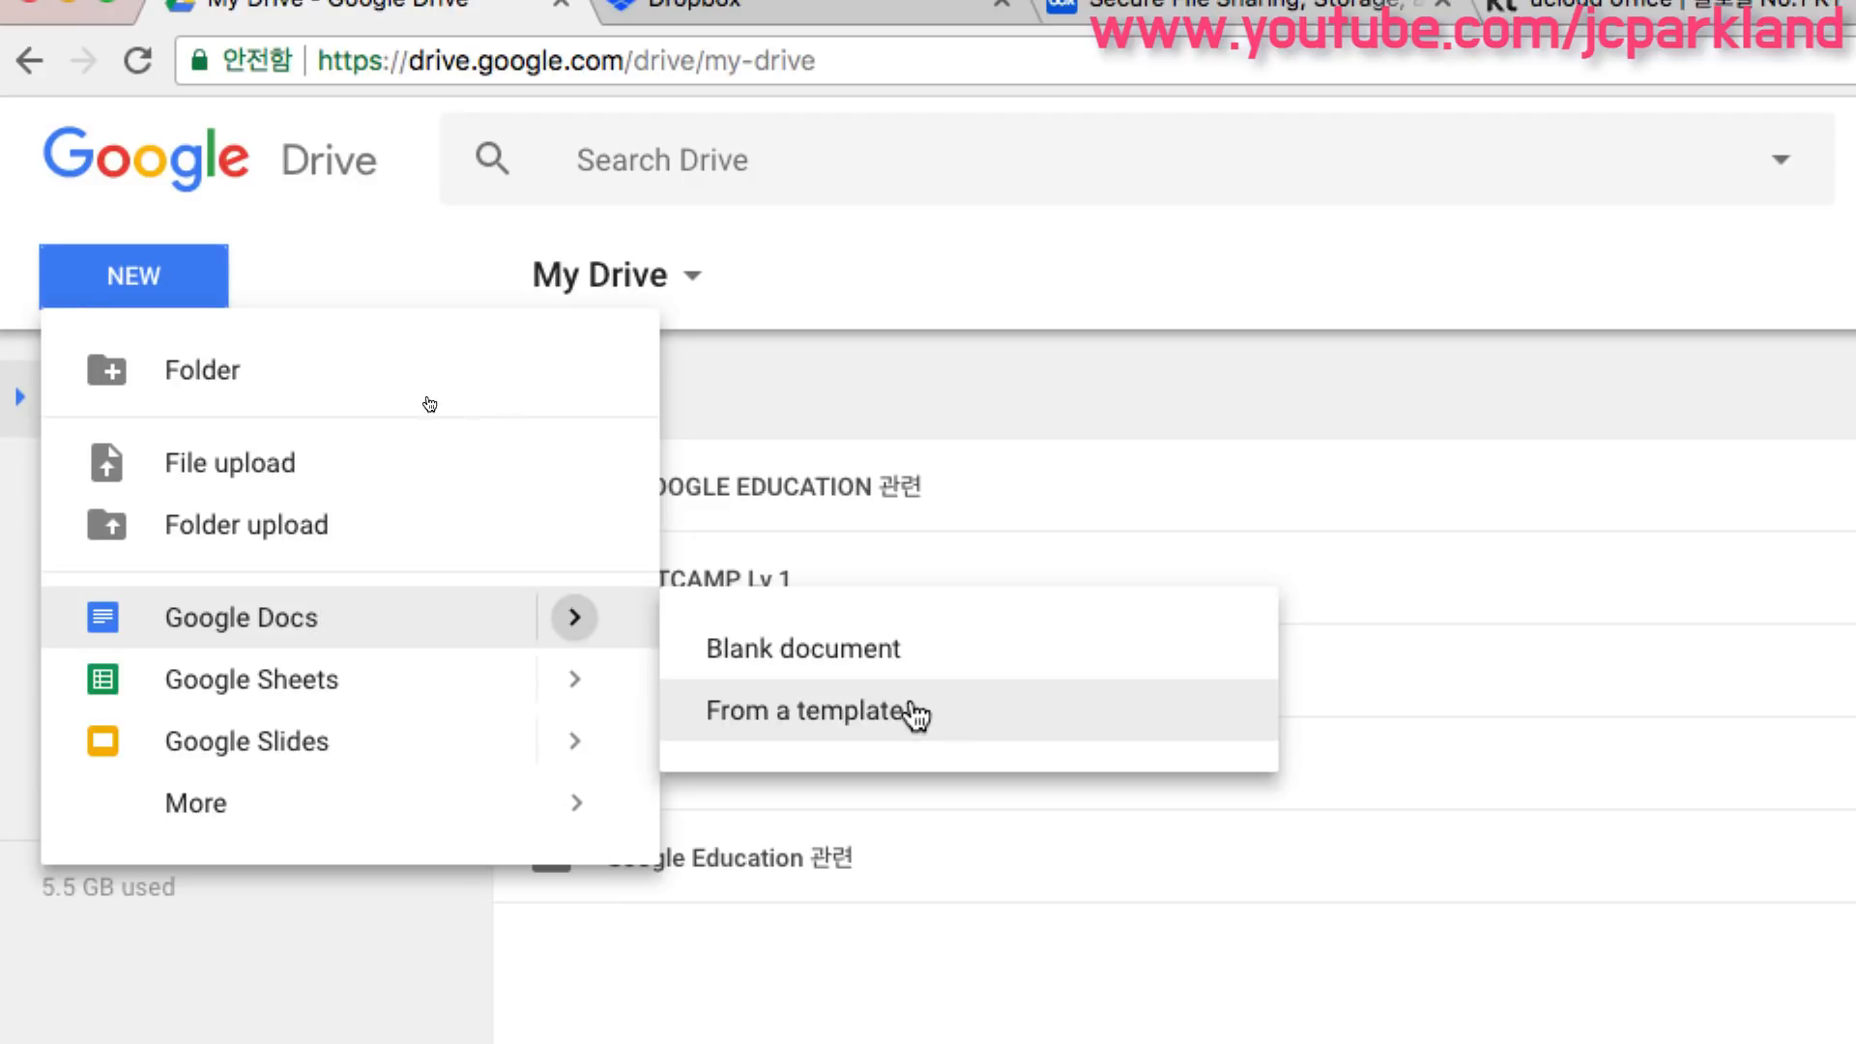
{"action": "mouse_move", "coordinate": [580, 685]}
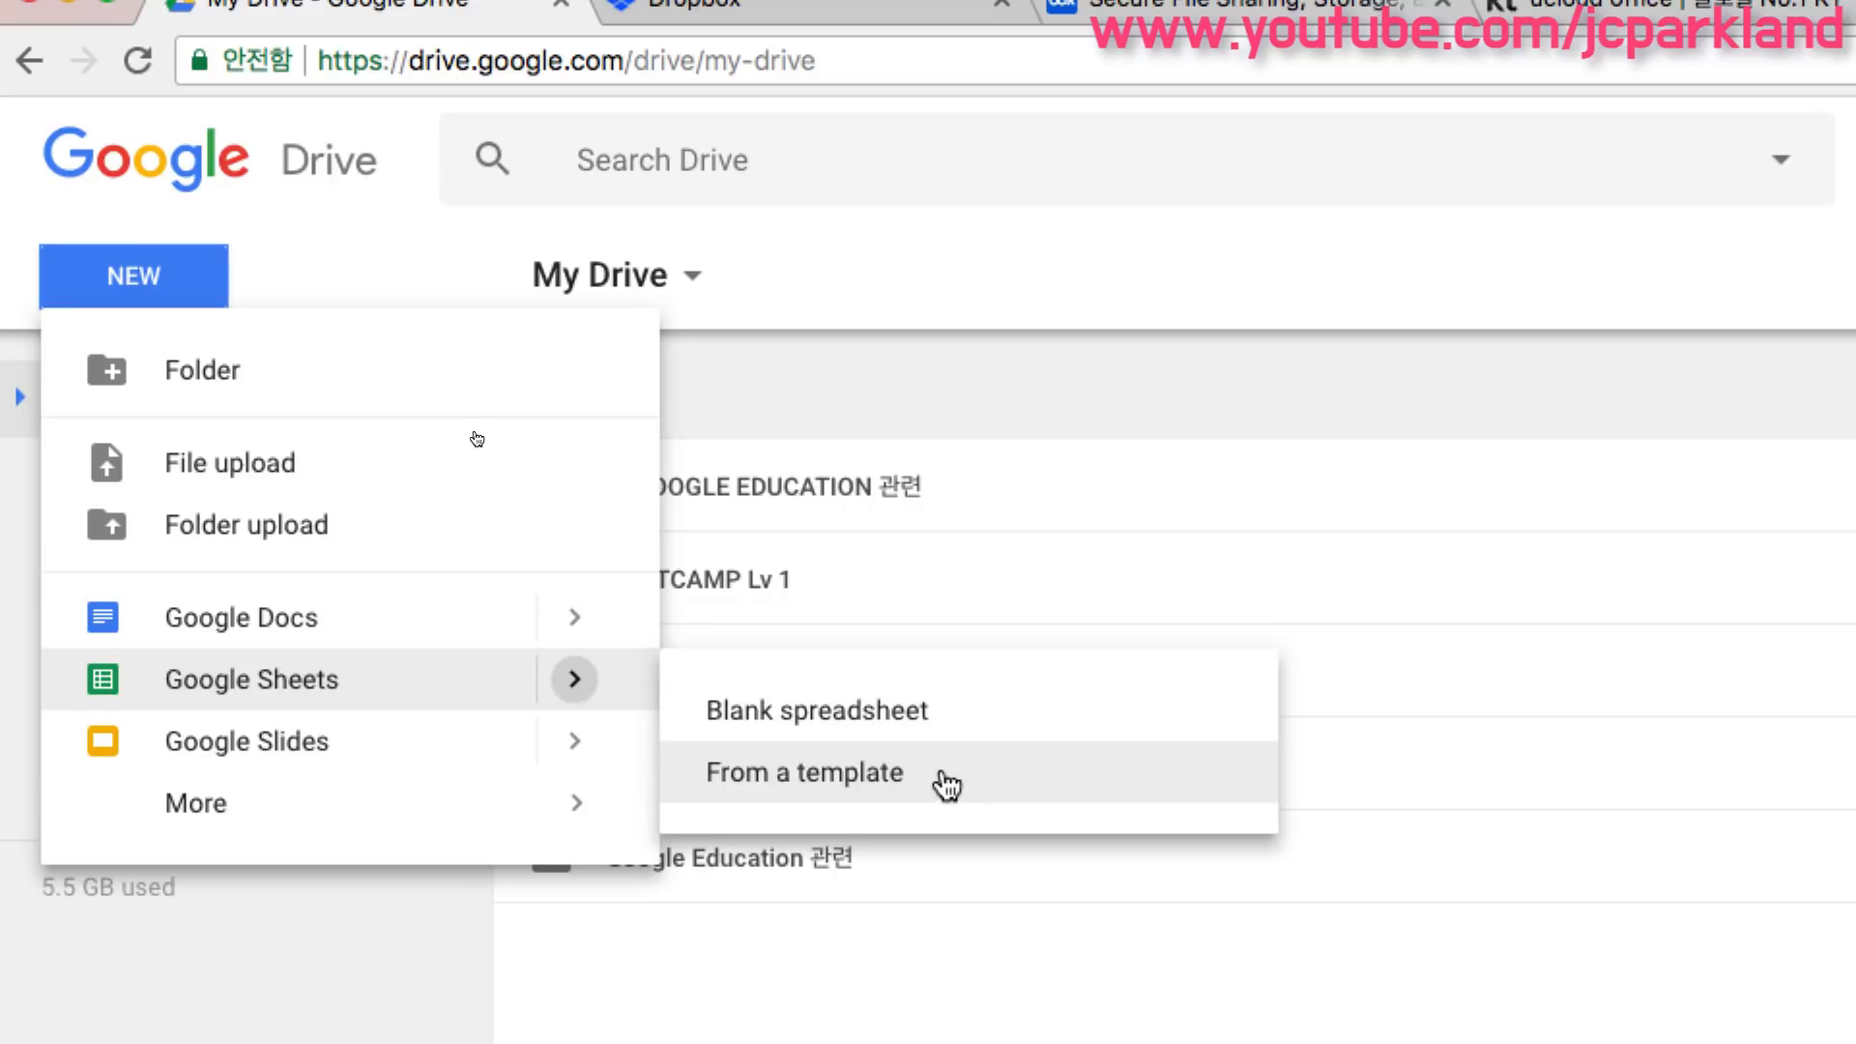
{"action": "mouse_move", "coordinate": [585, 739]}
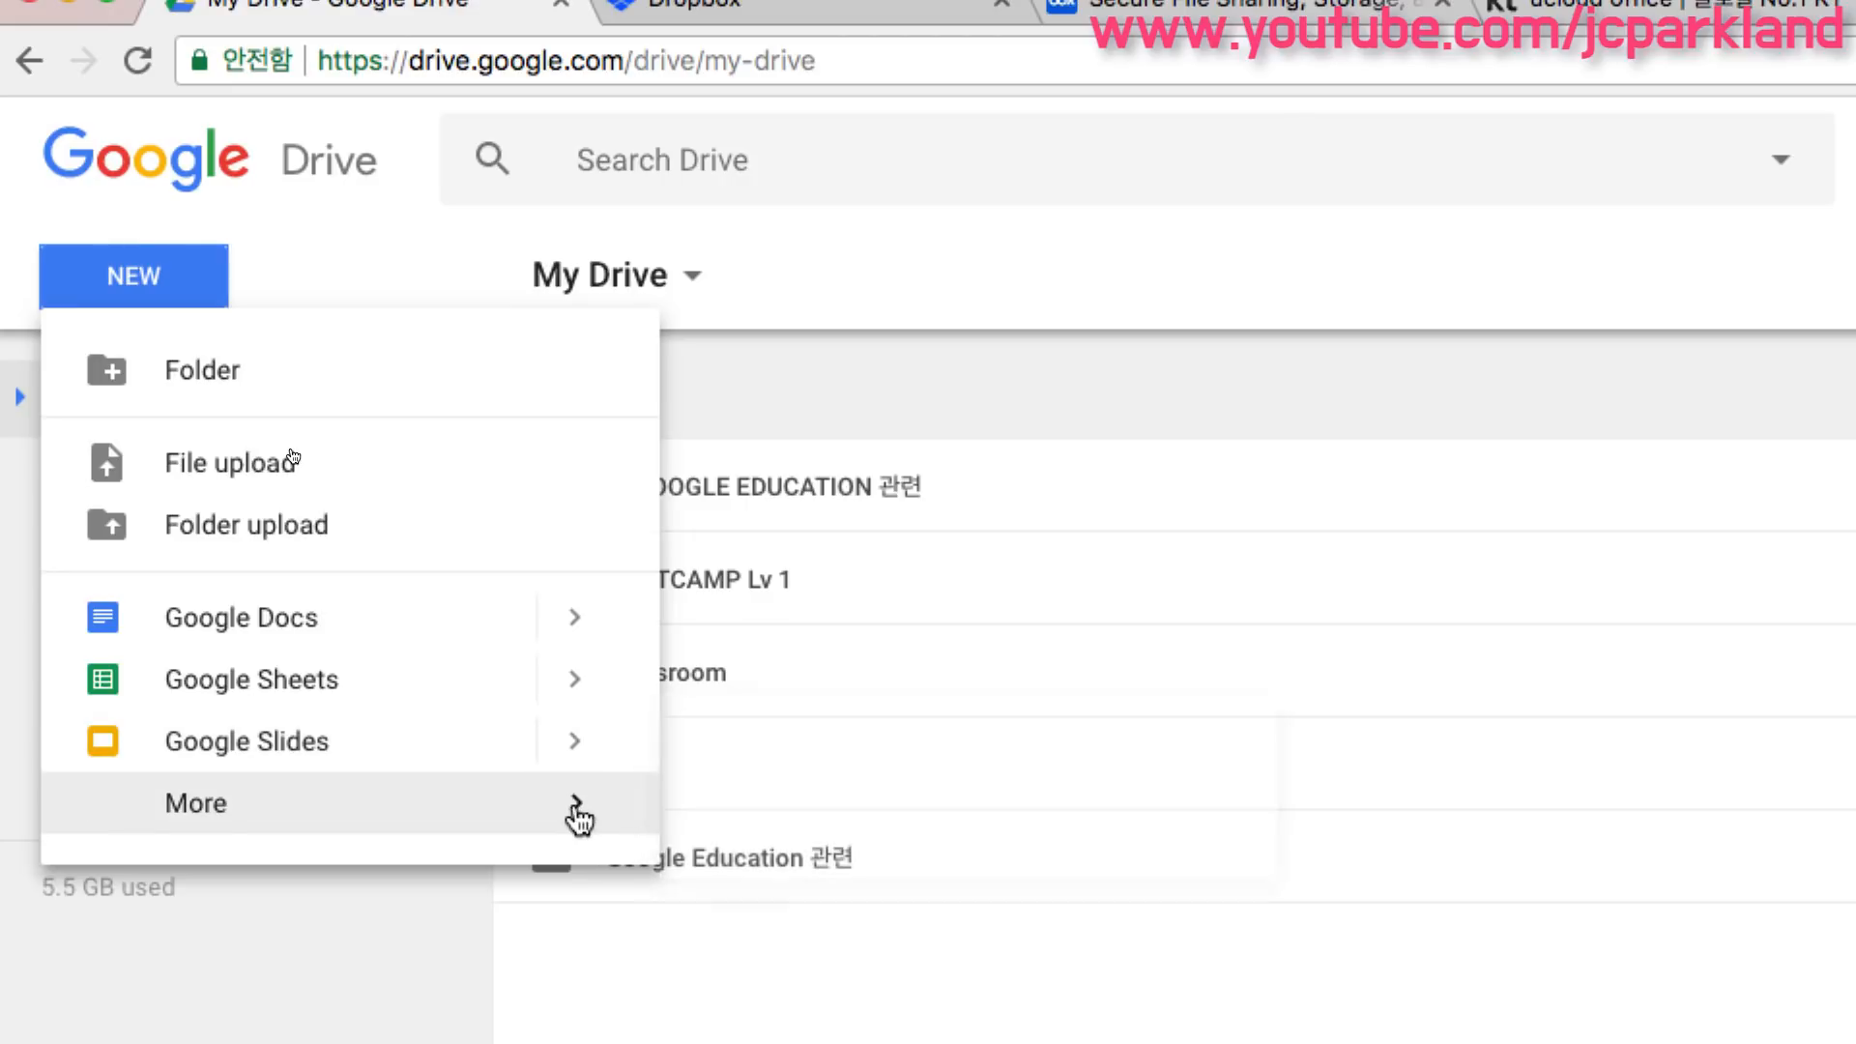
{"action": "mouse_move", "coordinate": [579, 820]}
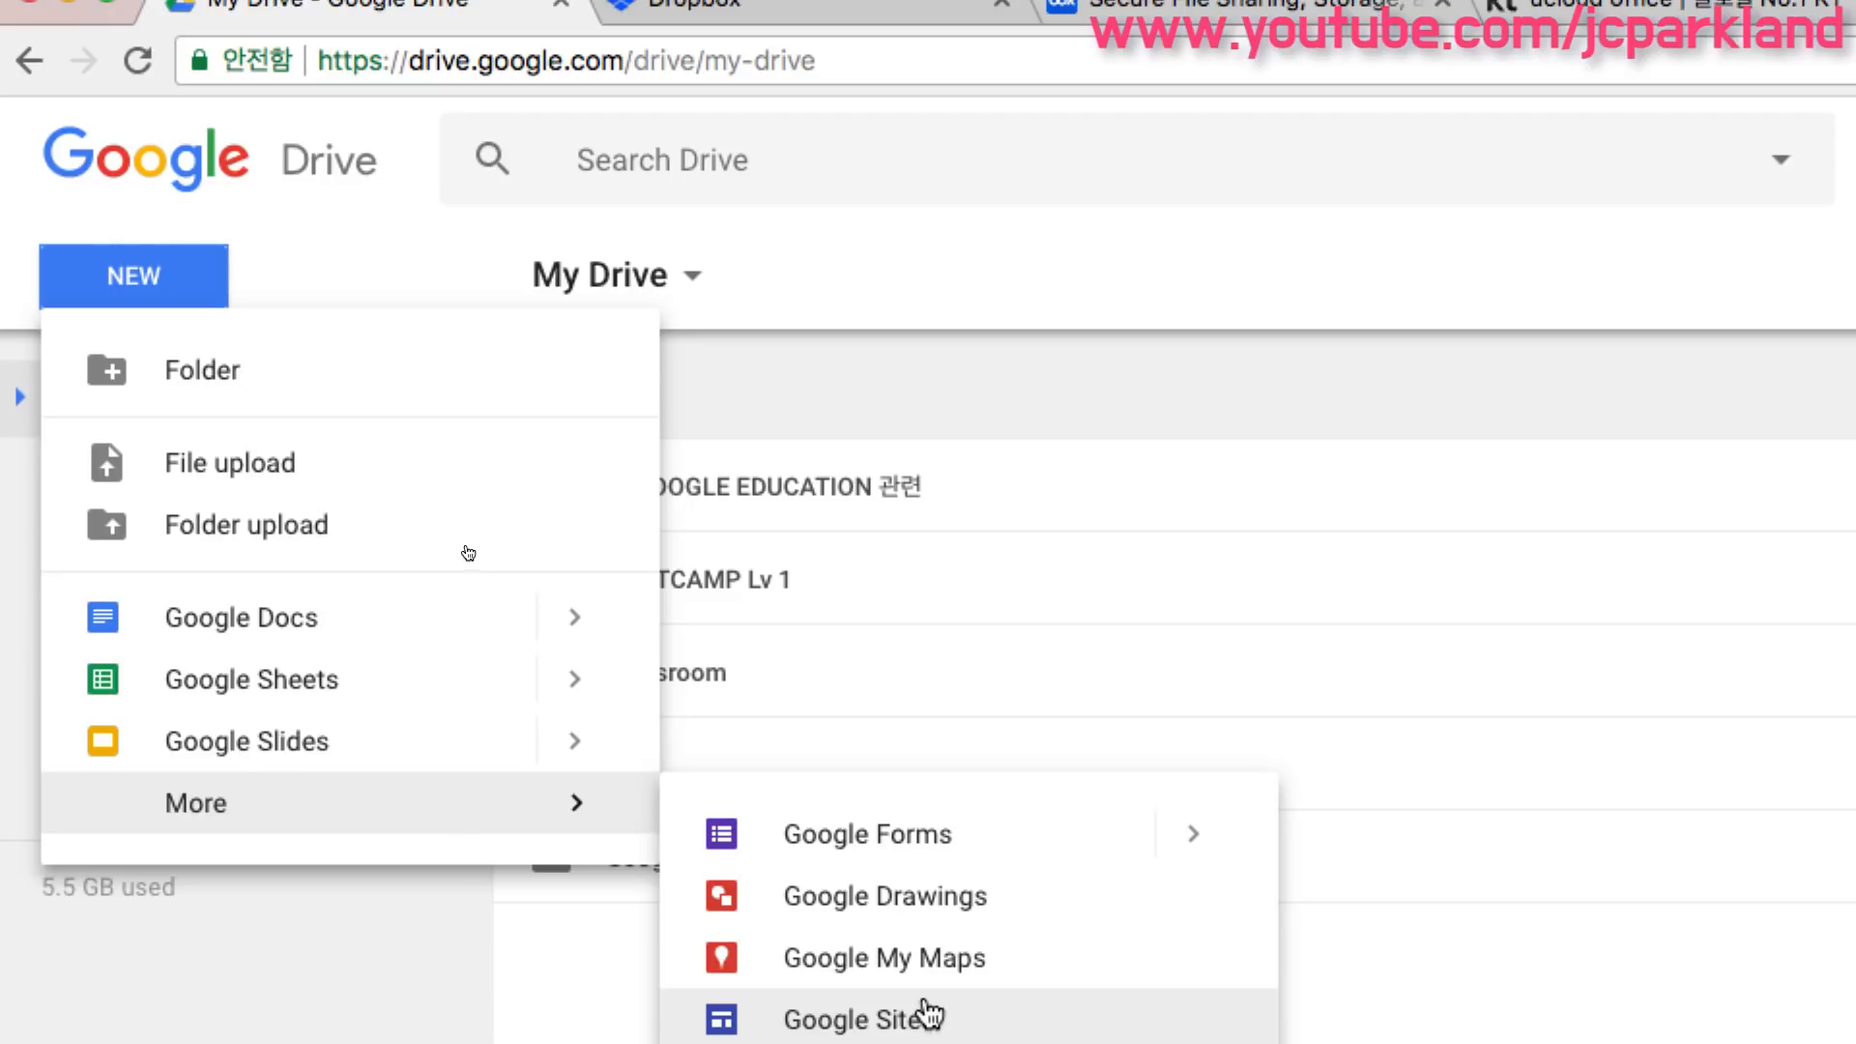
{"action": "left_click", "coordinate": [175, 284]}
{"action": "left_click", "coordinate": [174, 283]}
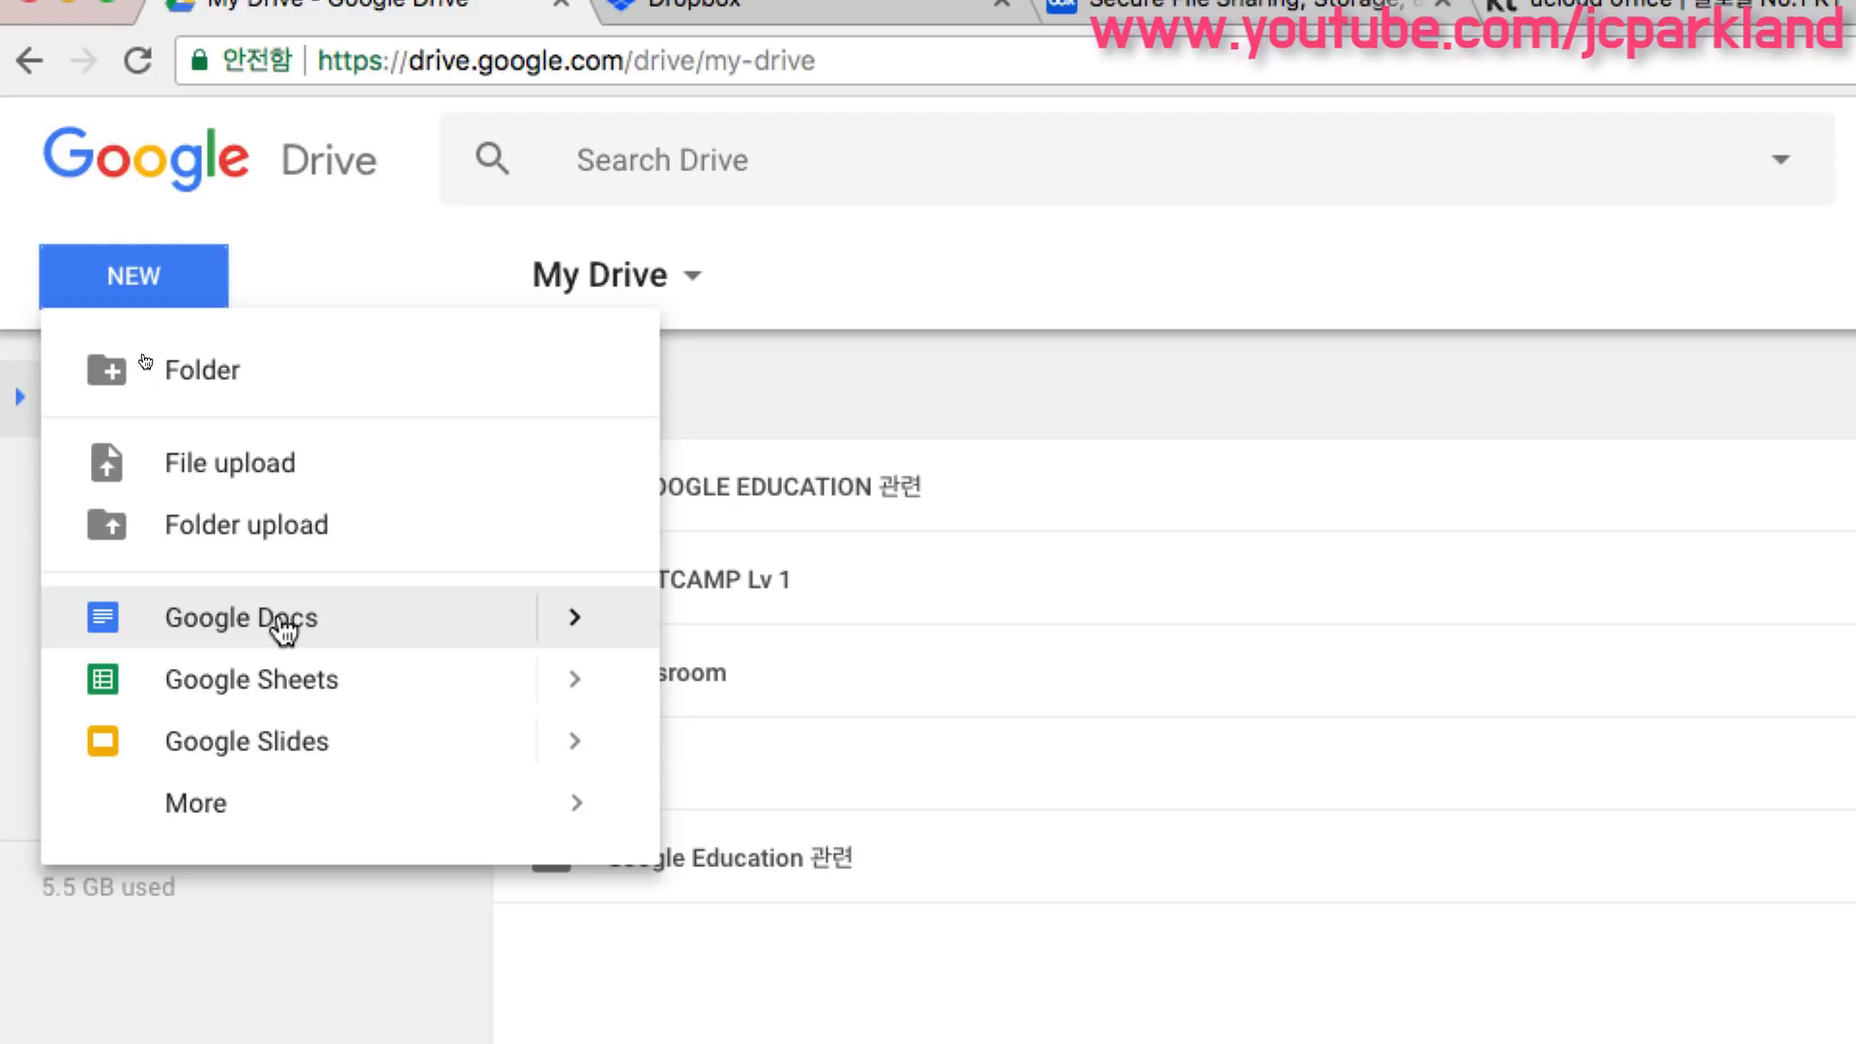
{"action": "left_click", "coordinate": [192, 307]}
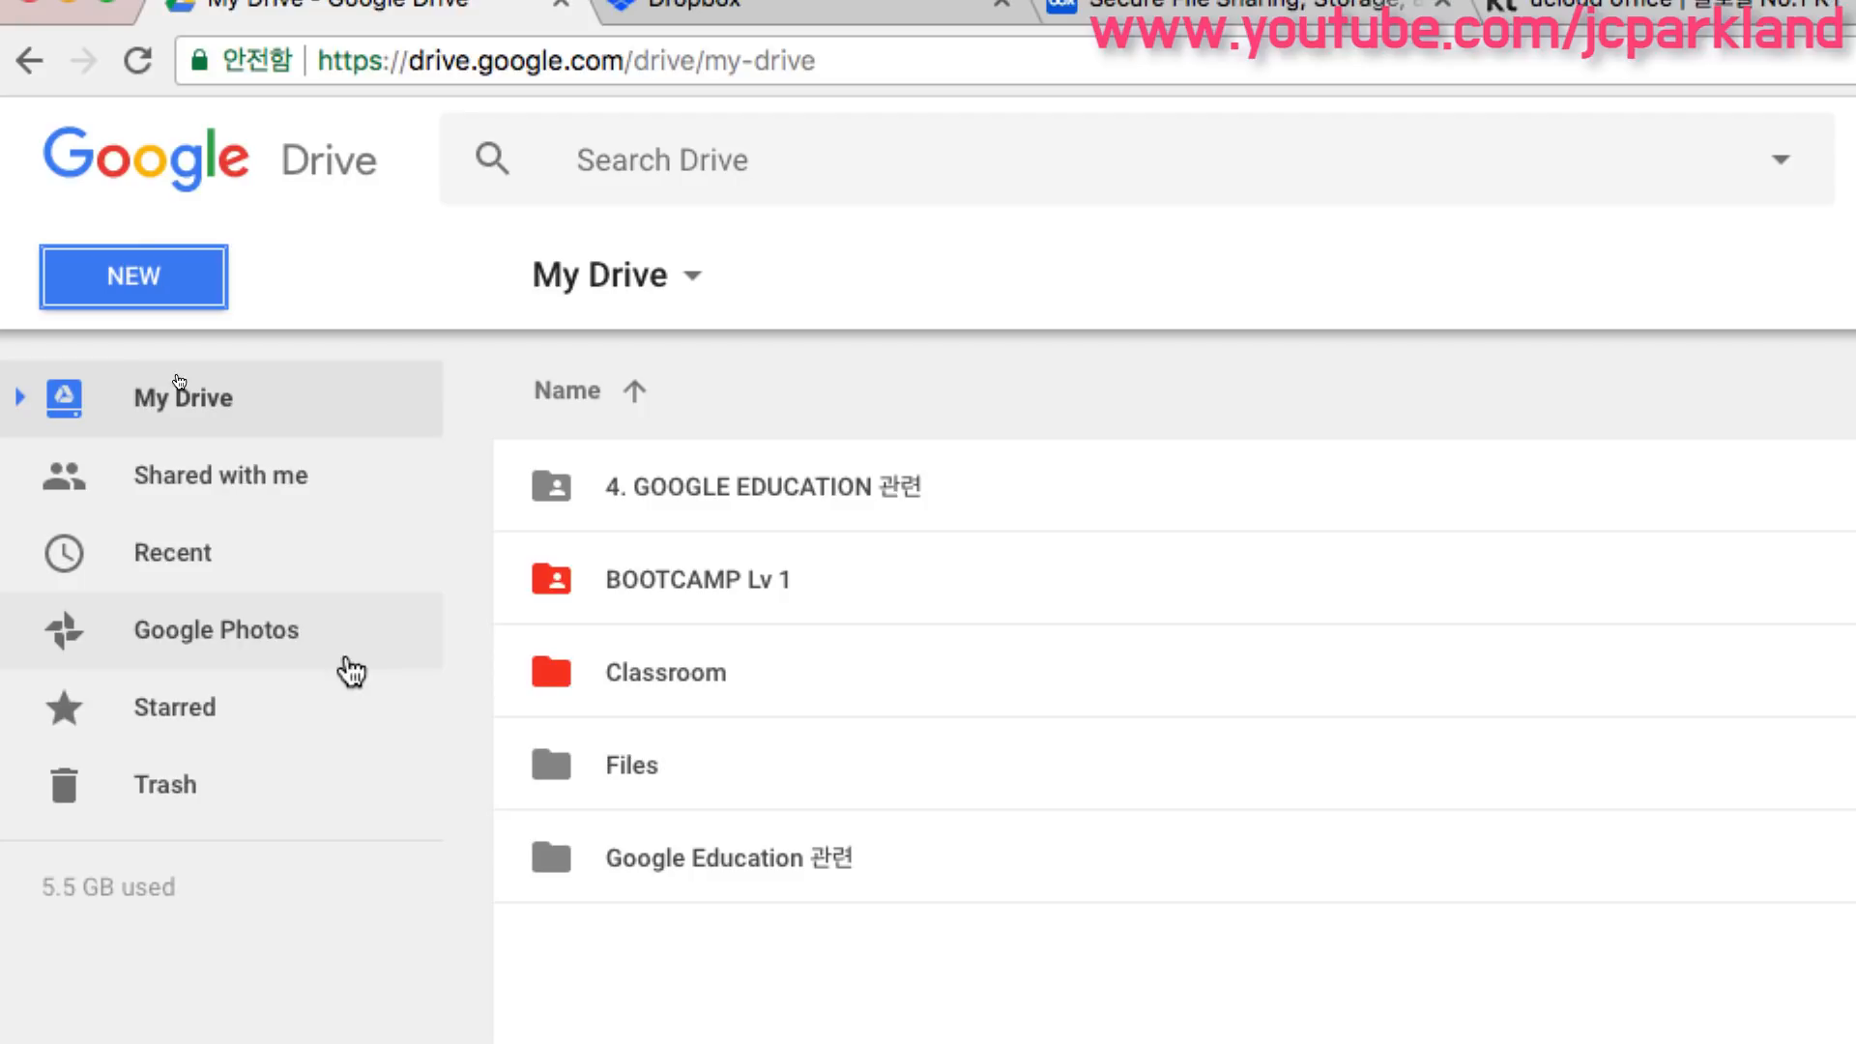
- Expand the My Drive folder tree in the sidebar, then collapse it again
{"action": "mouse_move", "coordinate": [368, 899]}
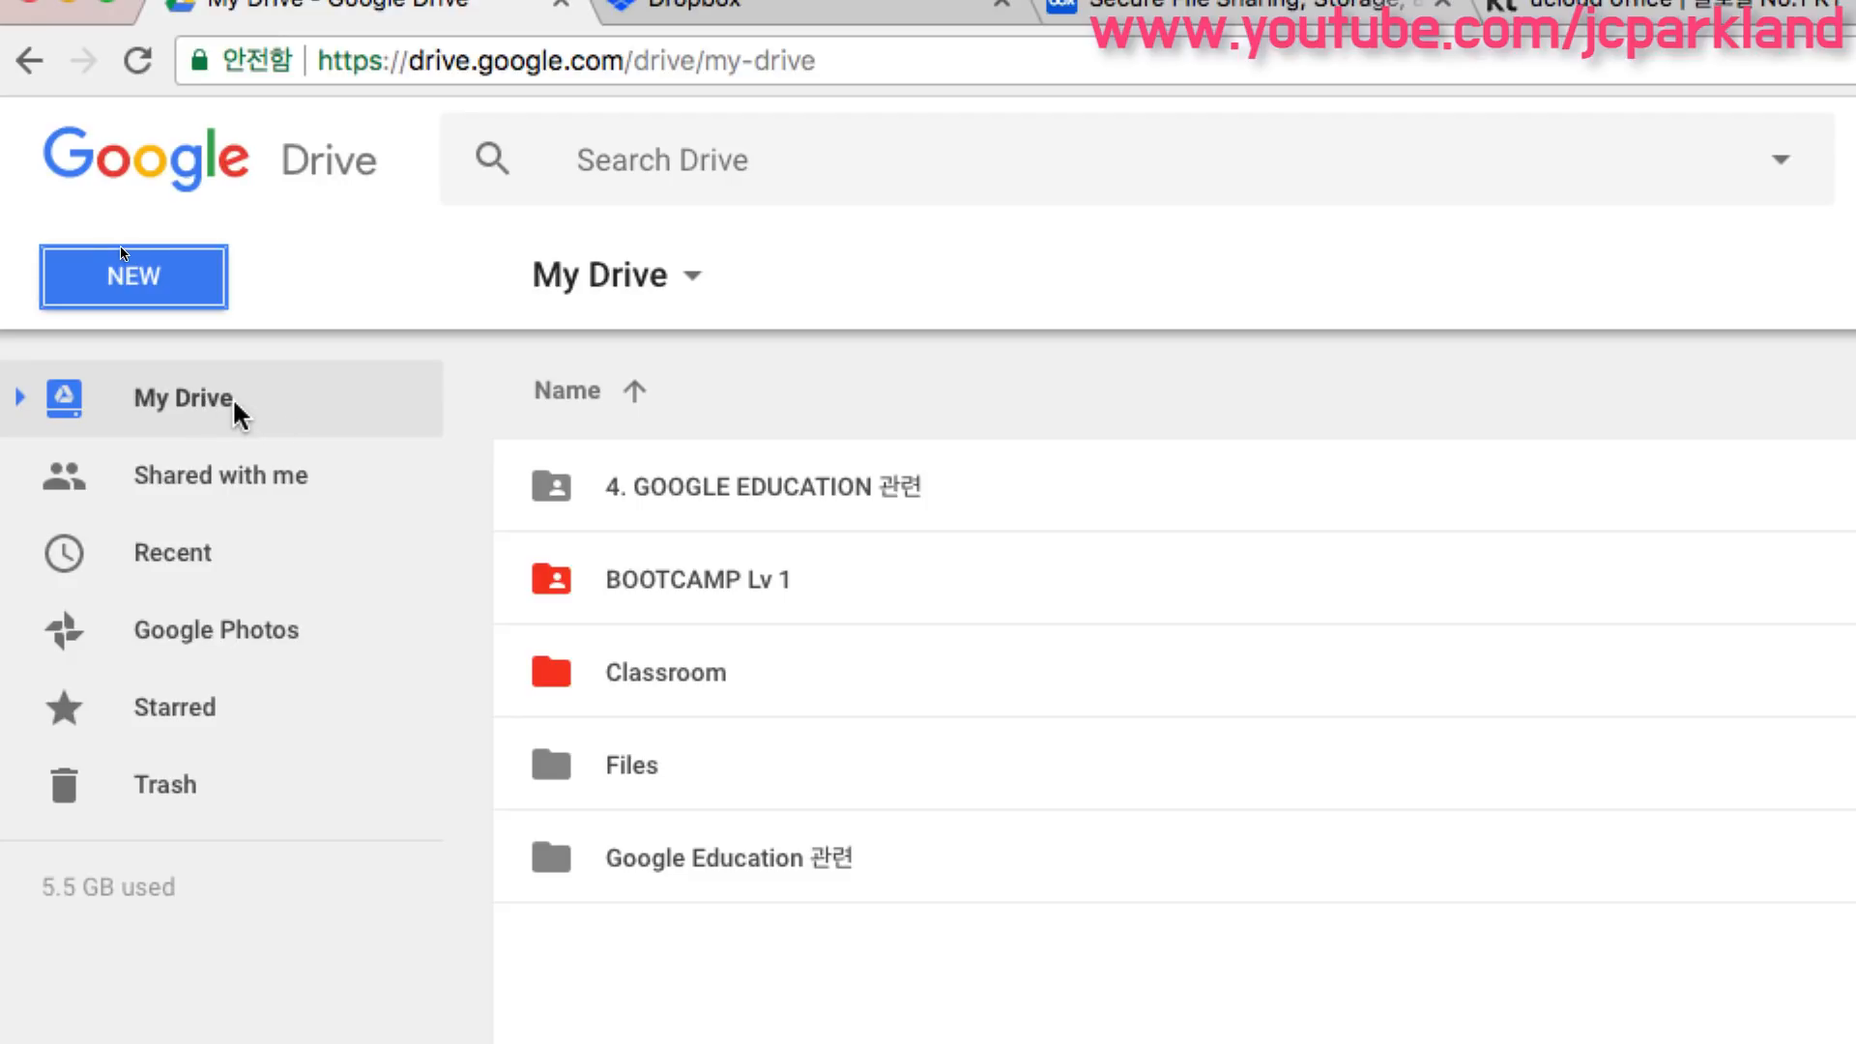
{"action": "left_click", "coordinate": [24, 398]}
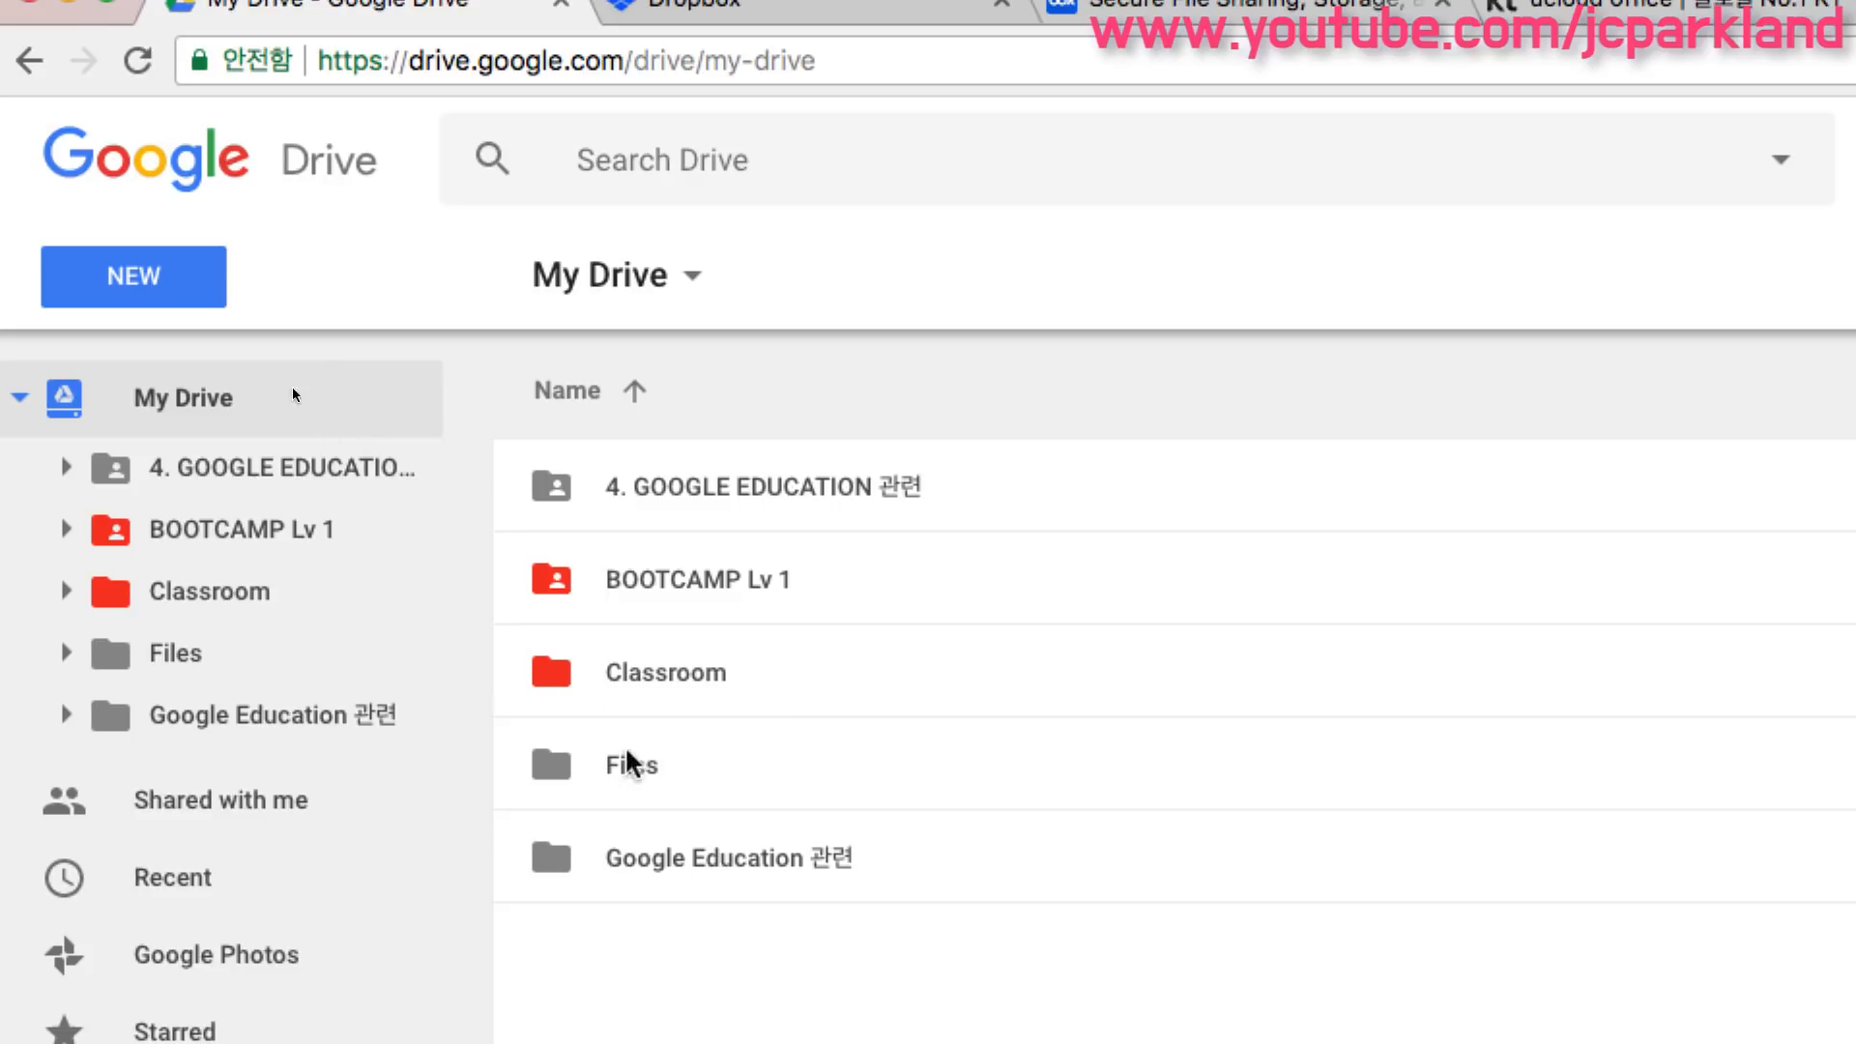
{"action": "left_click", "coordinate": [19, 397]}
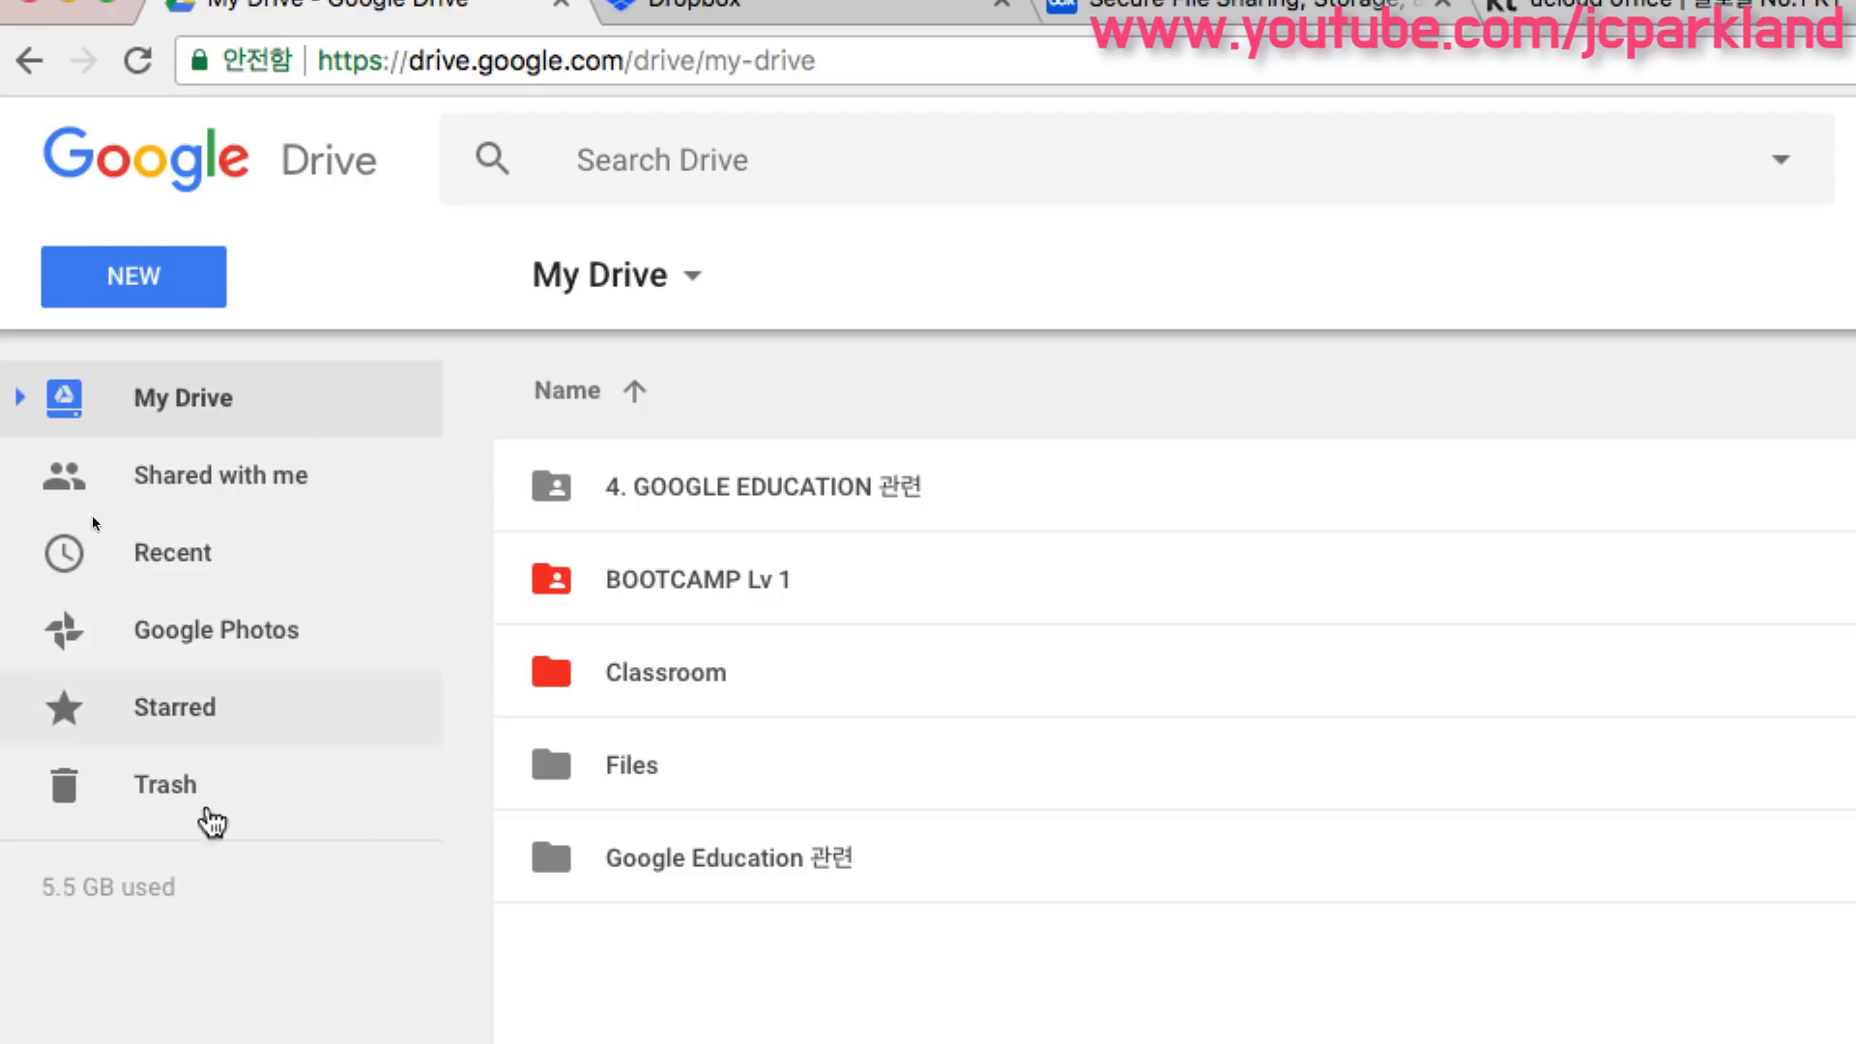
- Open Shared with me, scroll through the shared files, and select the Book List spreadsheet
{"action": "mouse_move", "coordinate": [78, 887]}
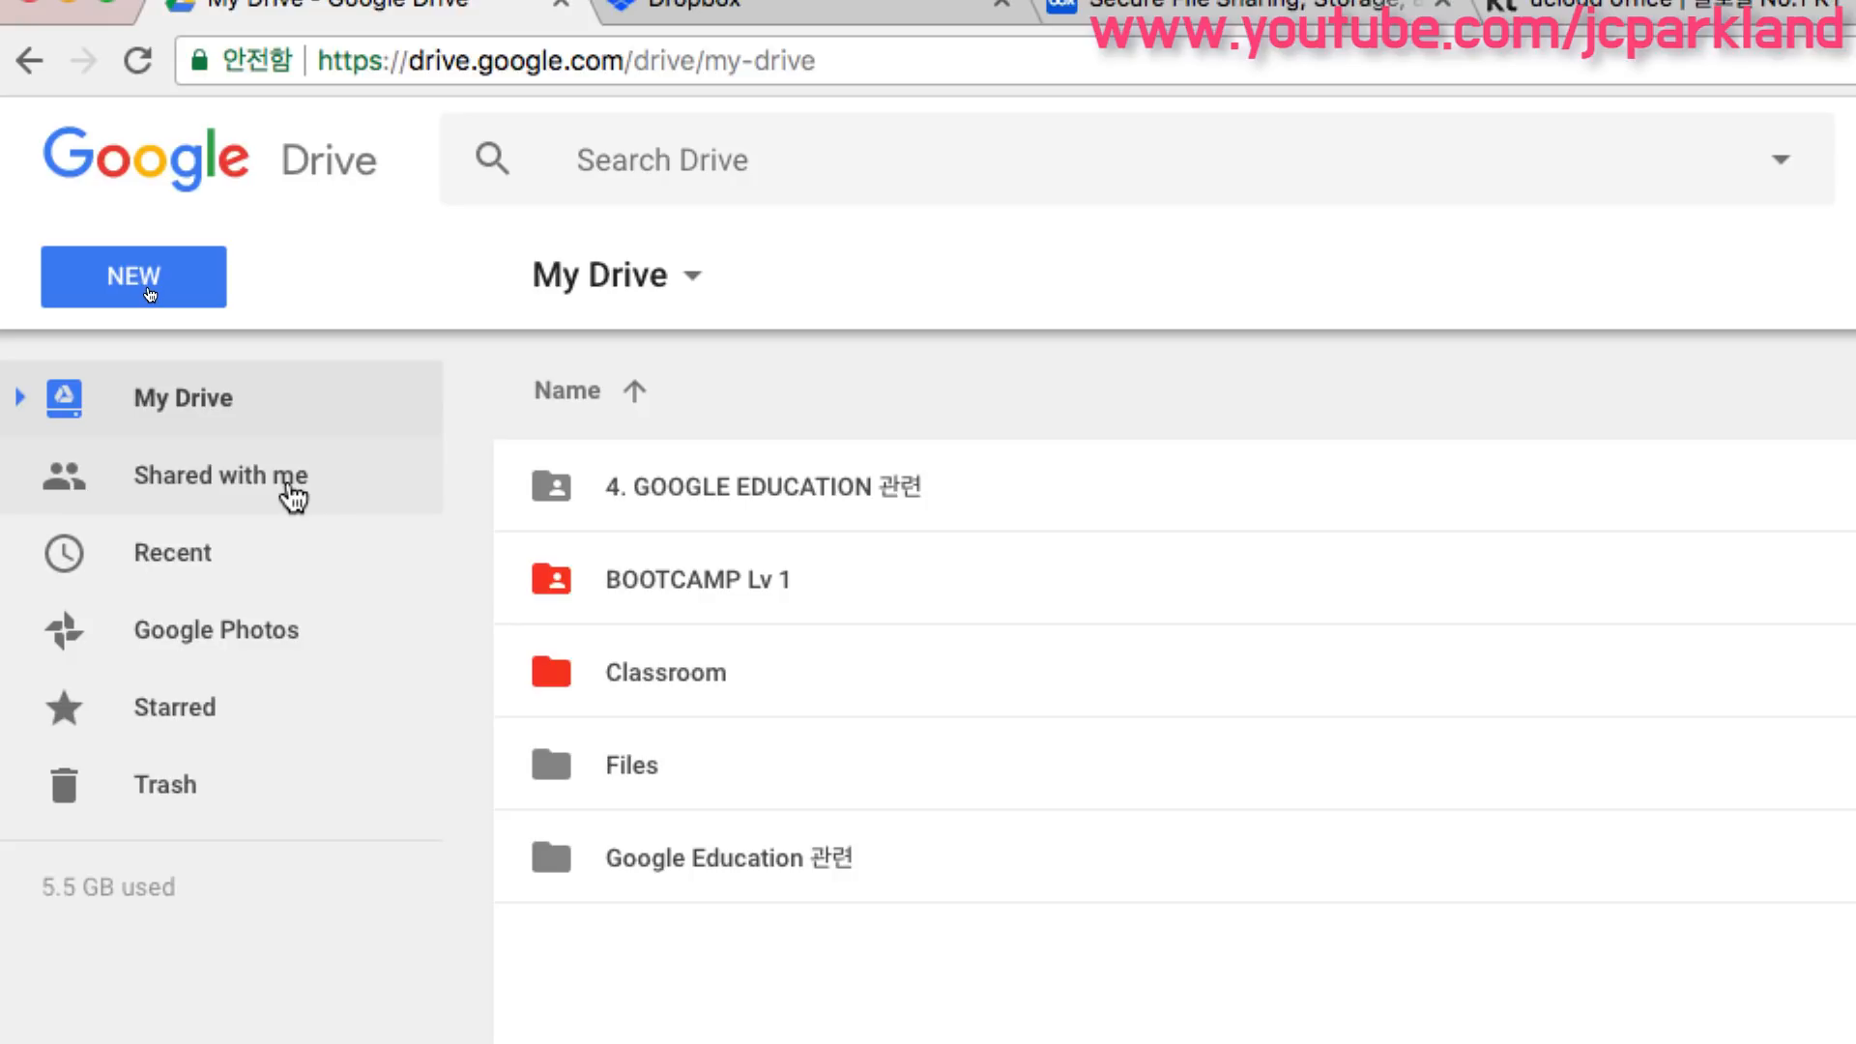
{"action": "left_click", "coordinate": [294, 497]}
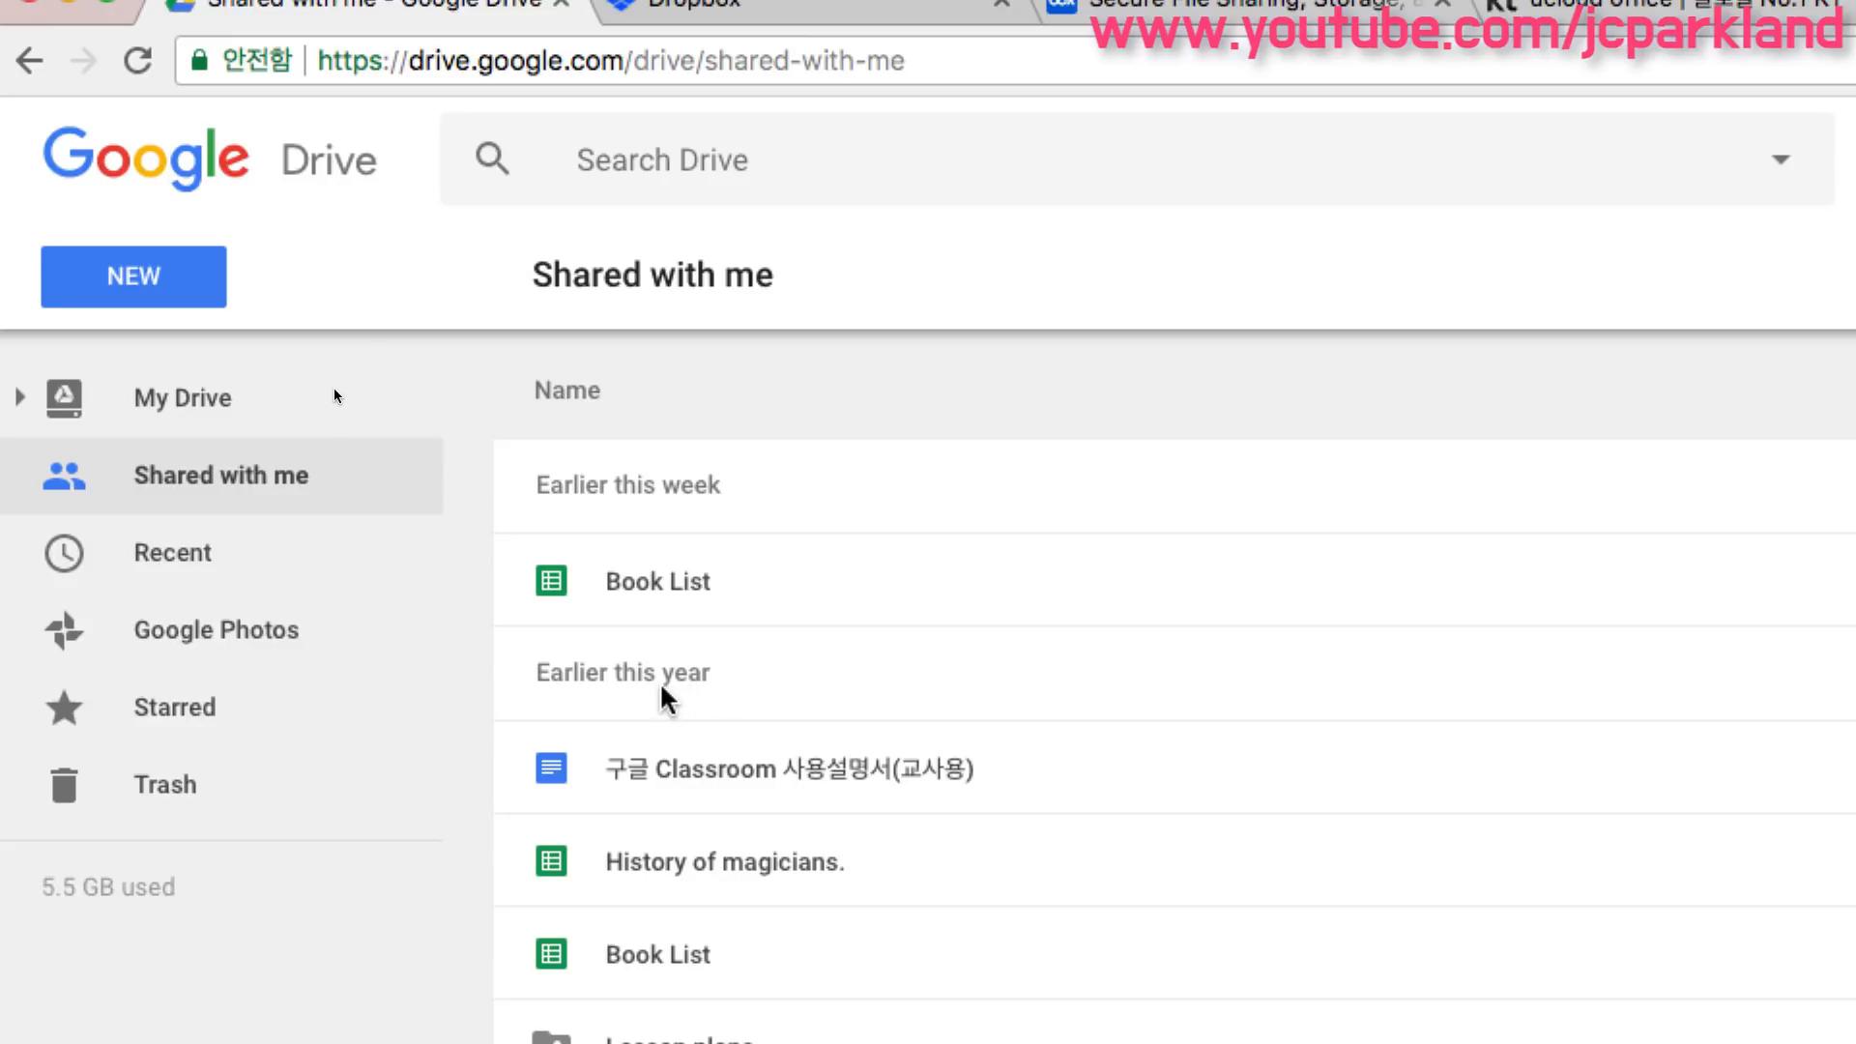
{"action": "scroll", "coordinate": [663, 696], "scroll_direction": "down", "scroll_amount": 5}
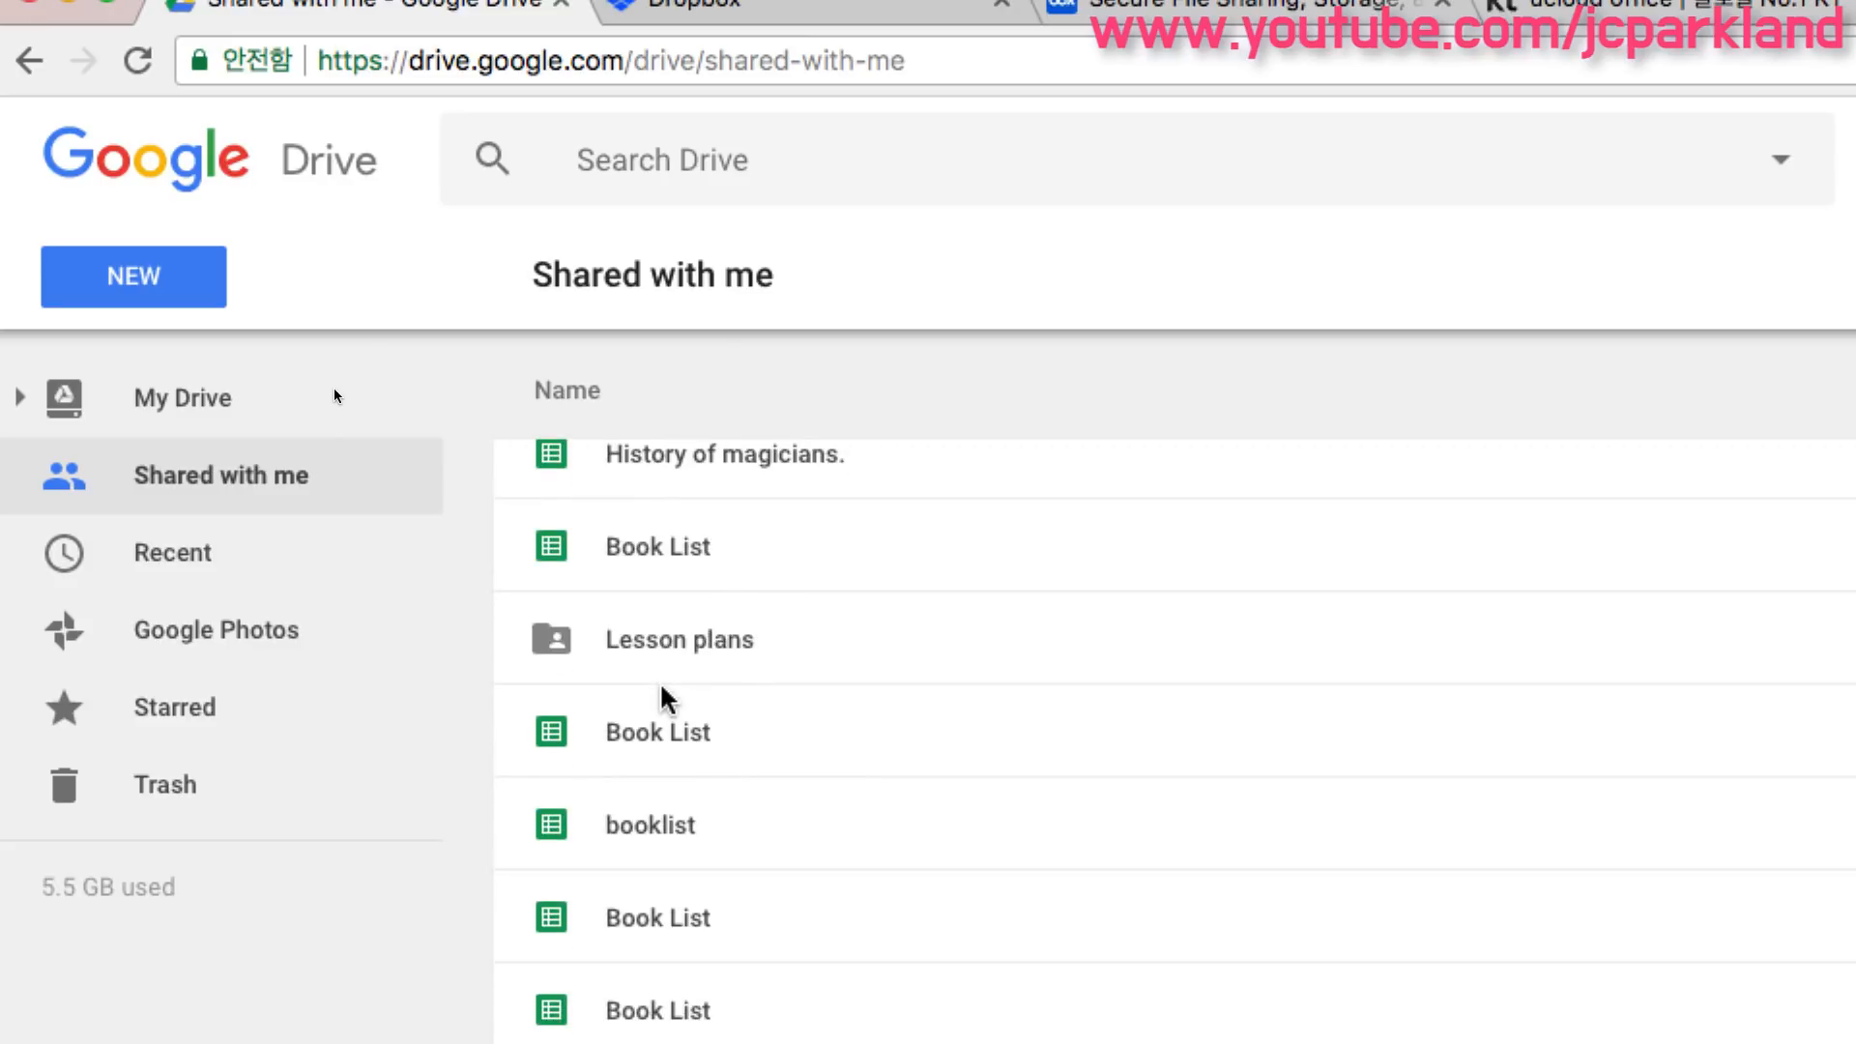
{"action": "scroll", "coordinate": [663, 696], "scroll_direction": "up", "scroll_amount": 5}
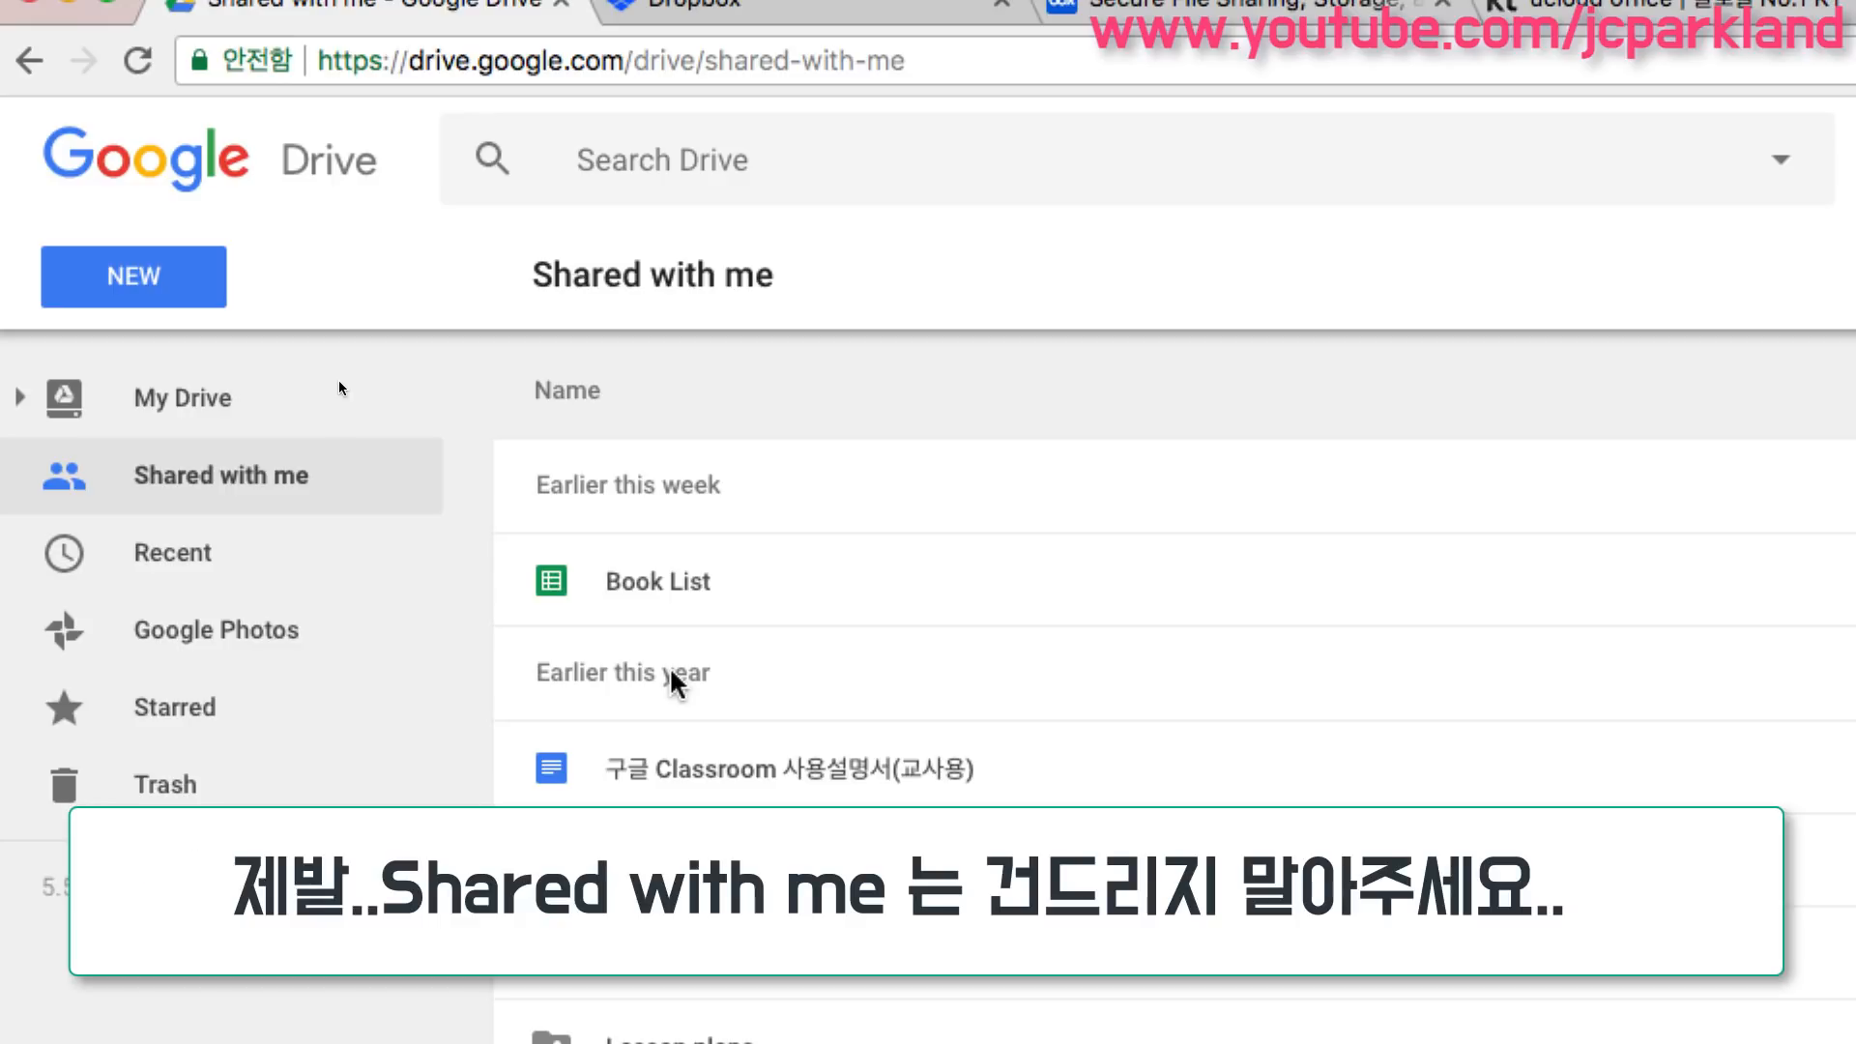
{"action": "left_click", "coordinate": [676, 589]}
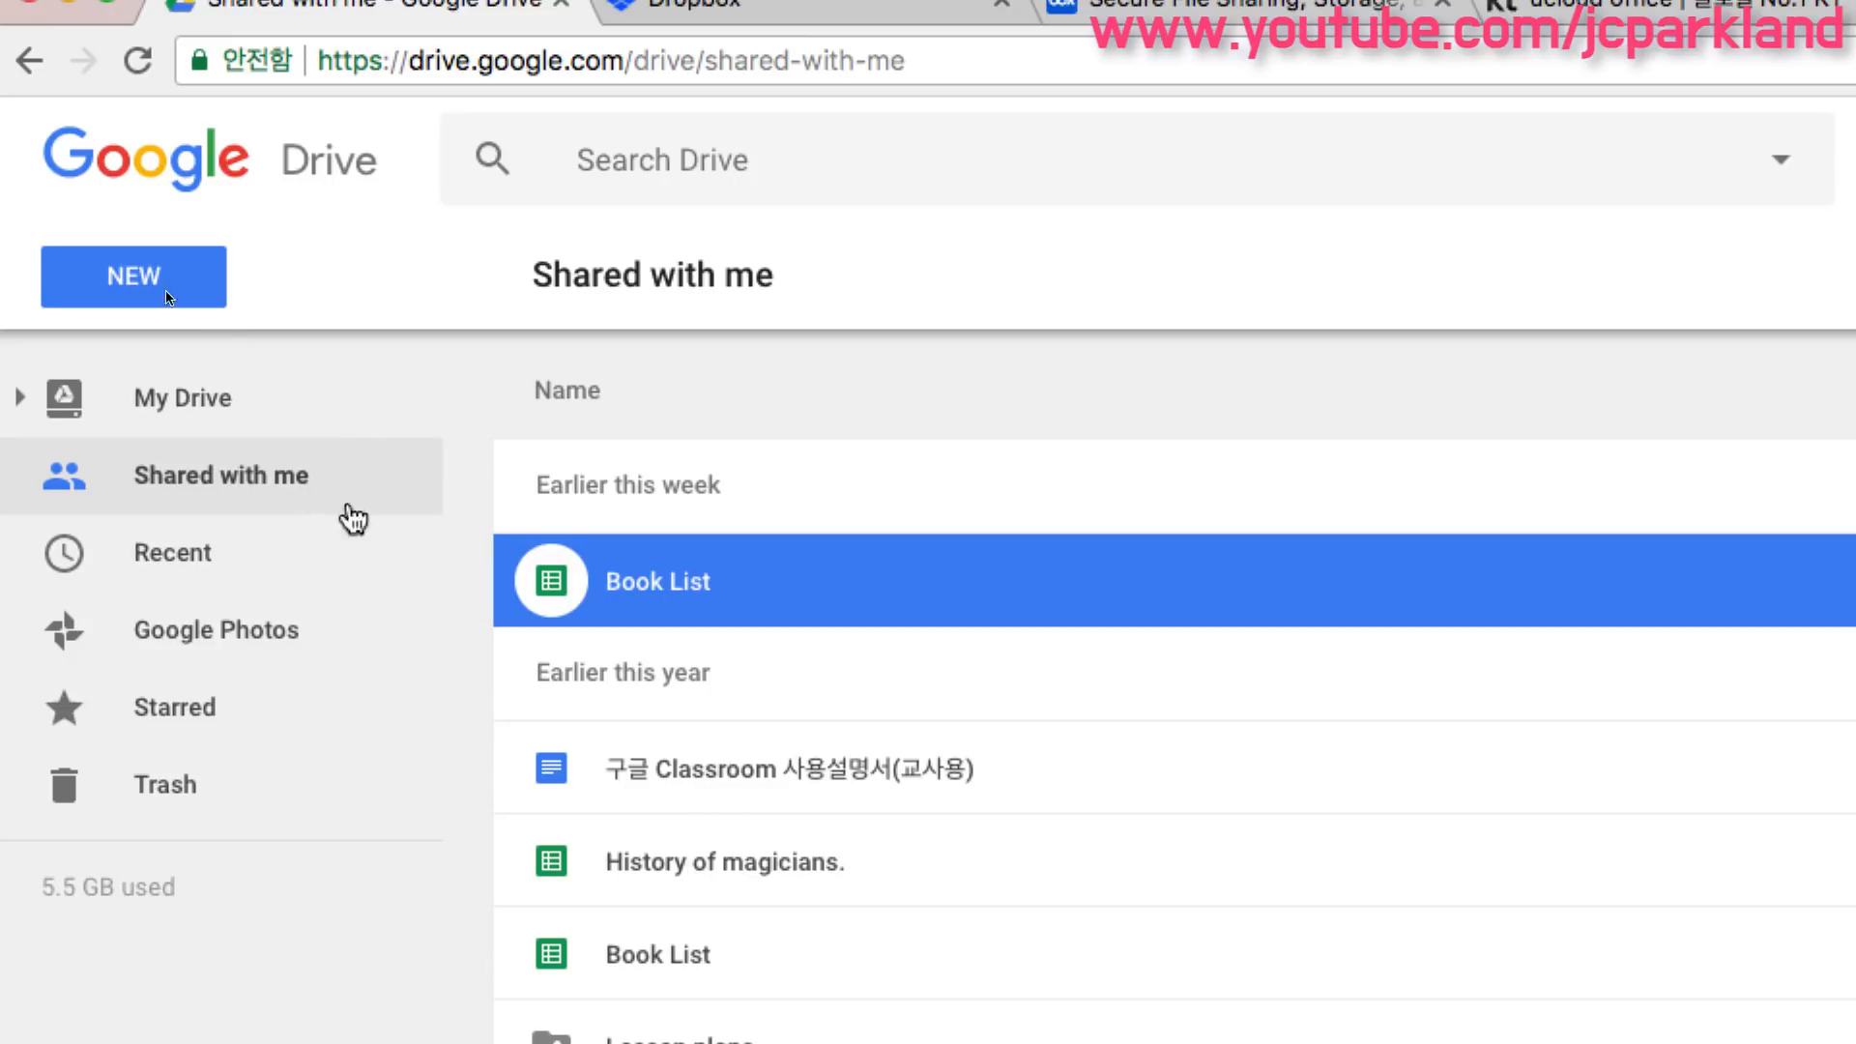
- Switch between My Drive and Shared with me and scroll through the shared files list
{"action": "left_click", "coordinate": [193, 402]}
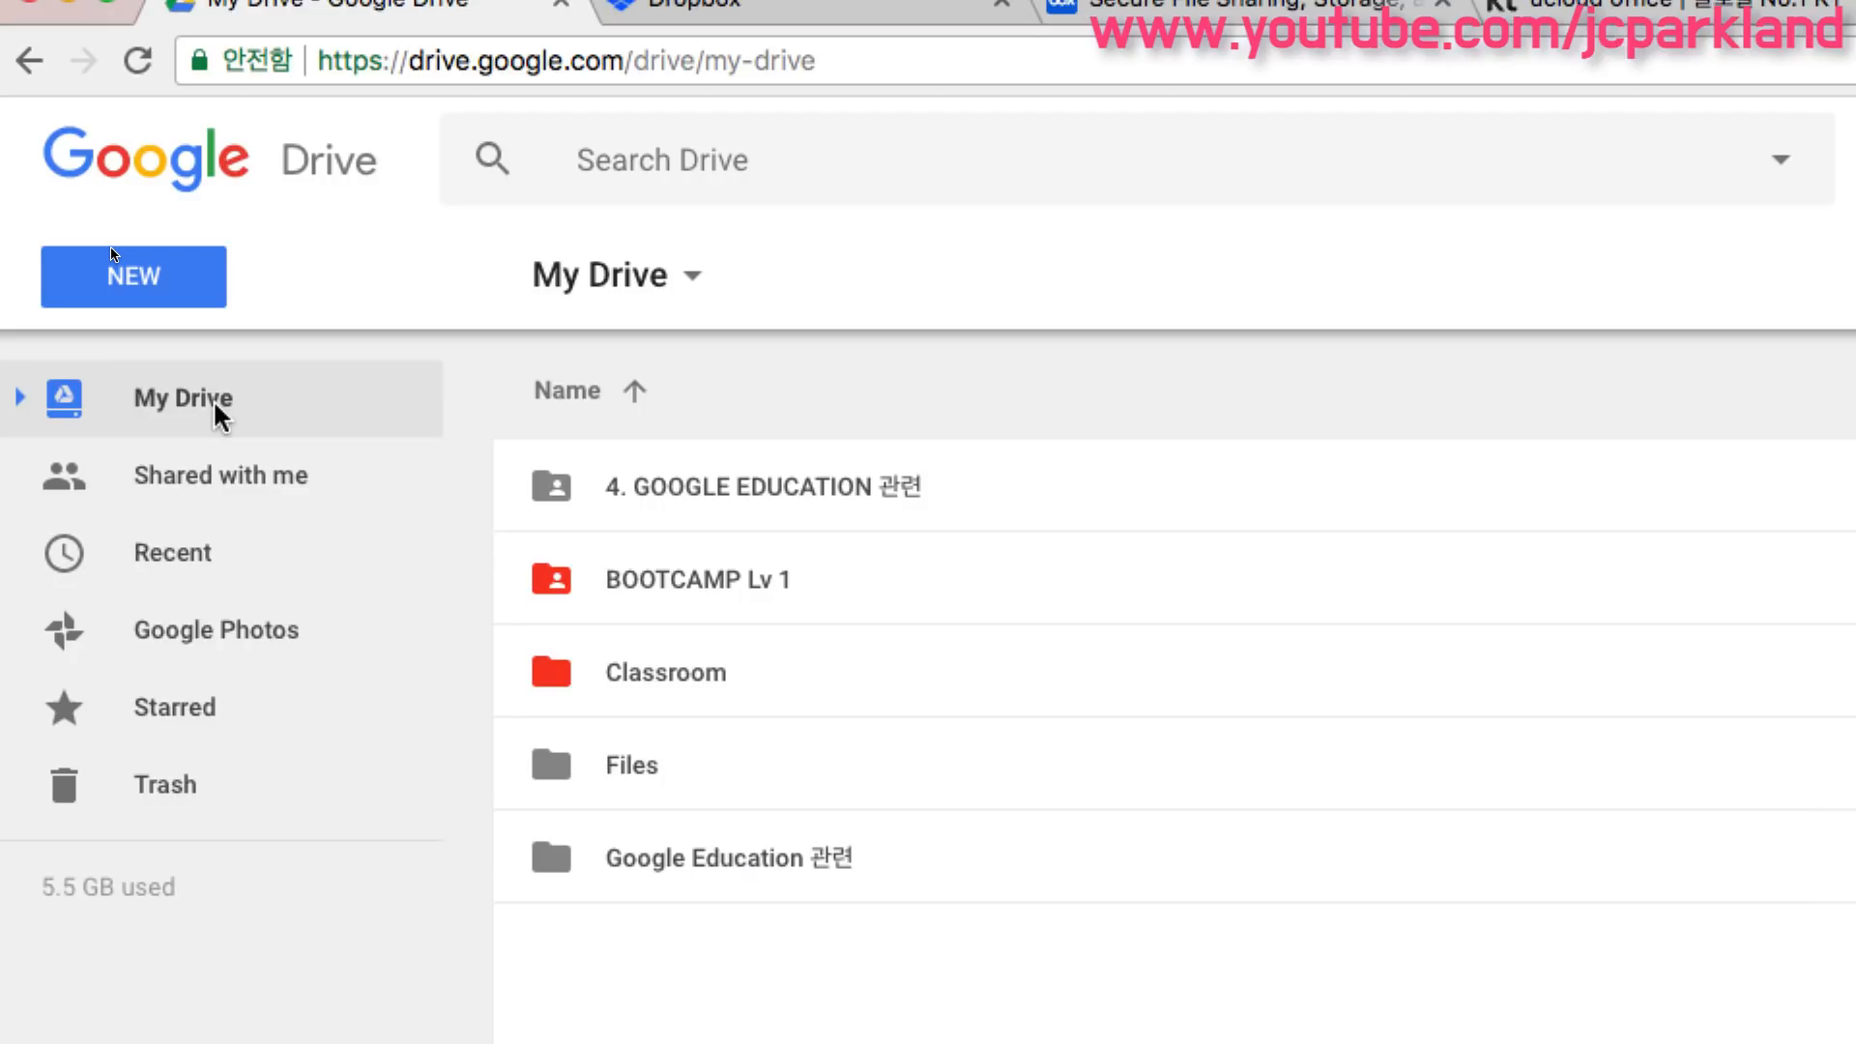
{"action": "left_click", "coordinate": [305, 486]}
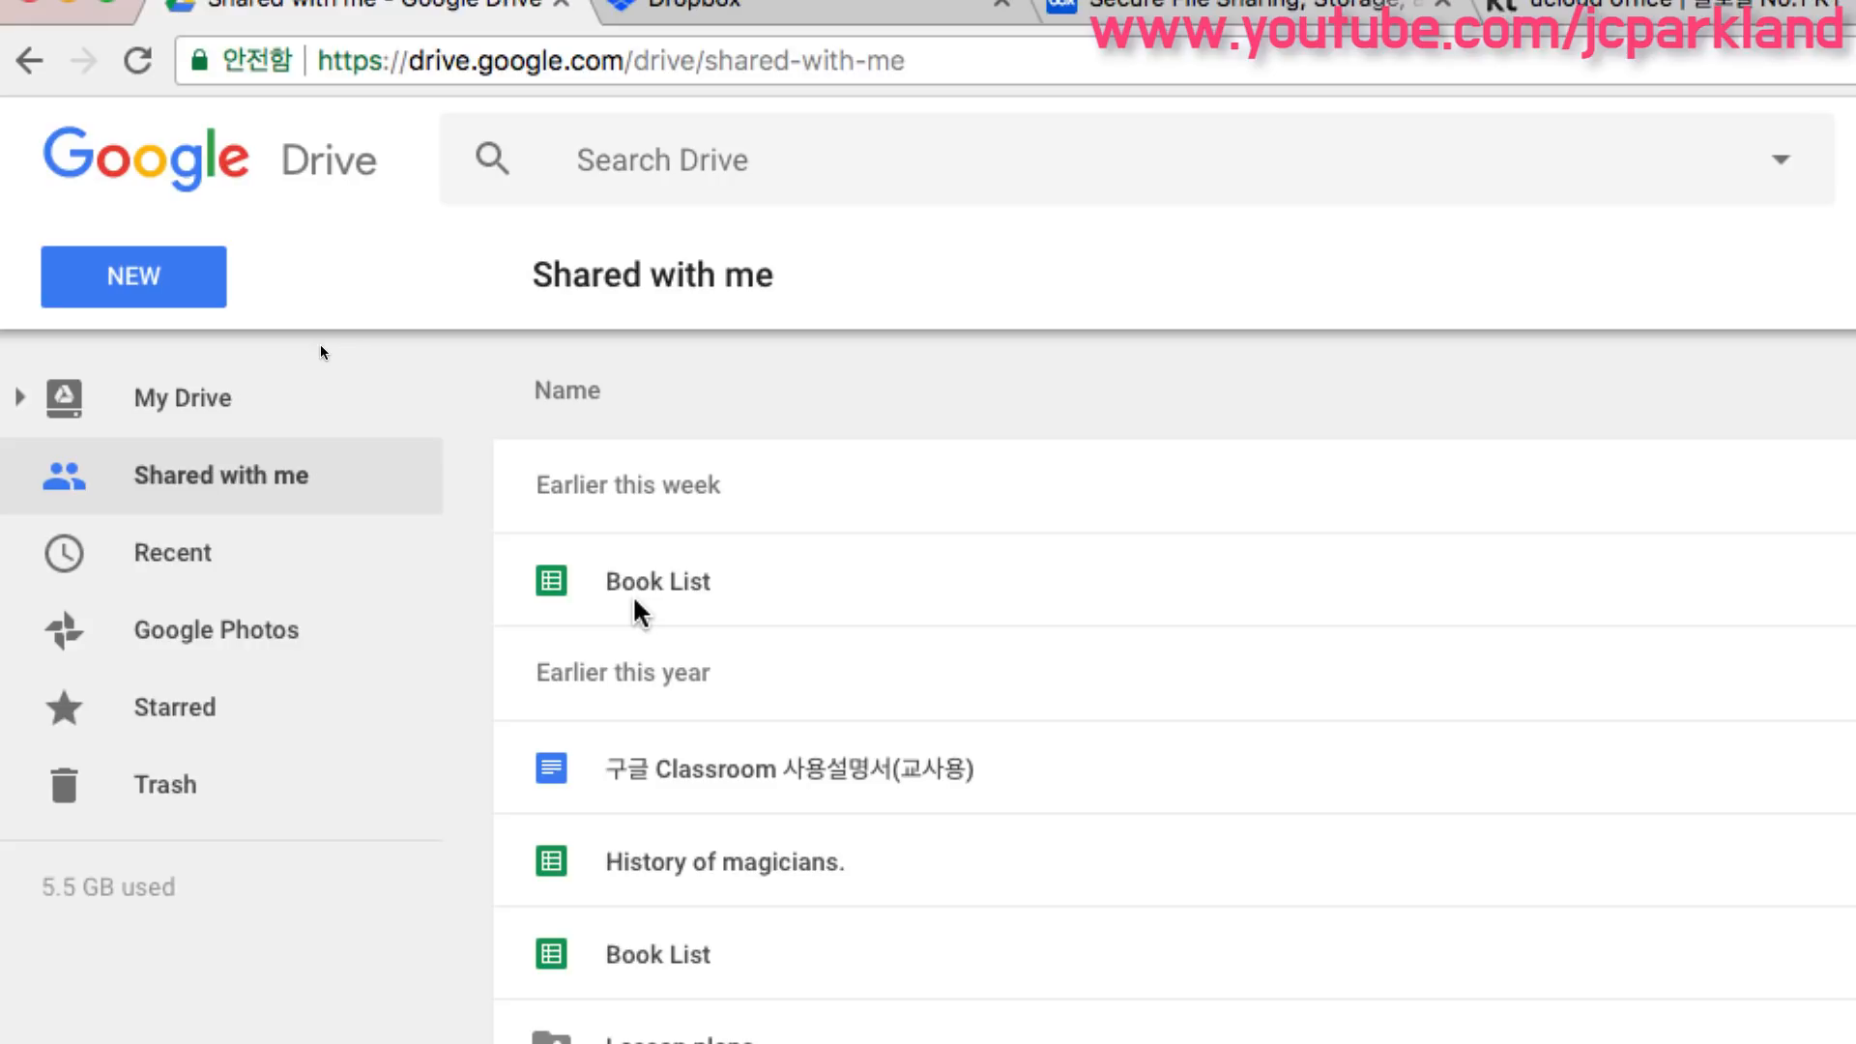
{"action": "left_click", "coordinate": [683, 584]}
{"action": "scroll", "coordinate": [397, 466], "scroll_direction": "down", "scroll_amount": 3}
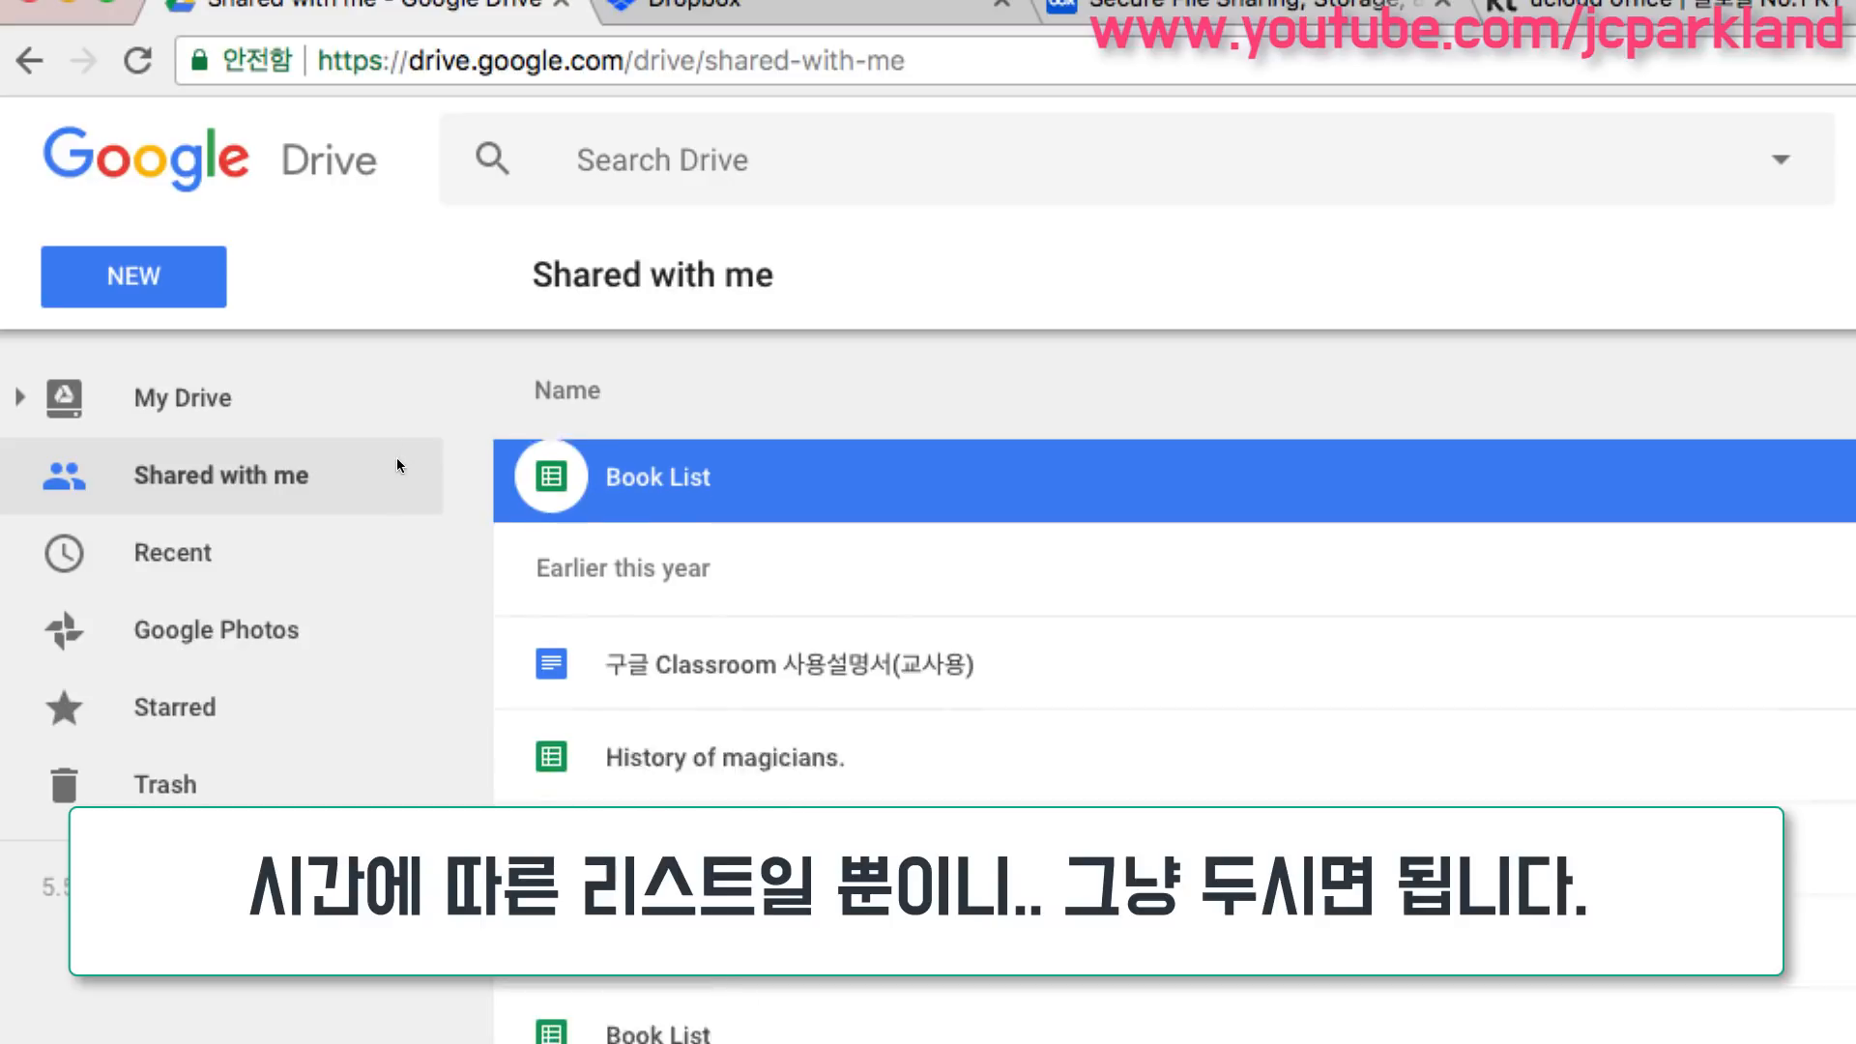
{"action": "scroll", "coordinate": [787, 839], "scroll_direction": "down", "scroll_amount": 2}
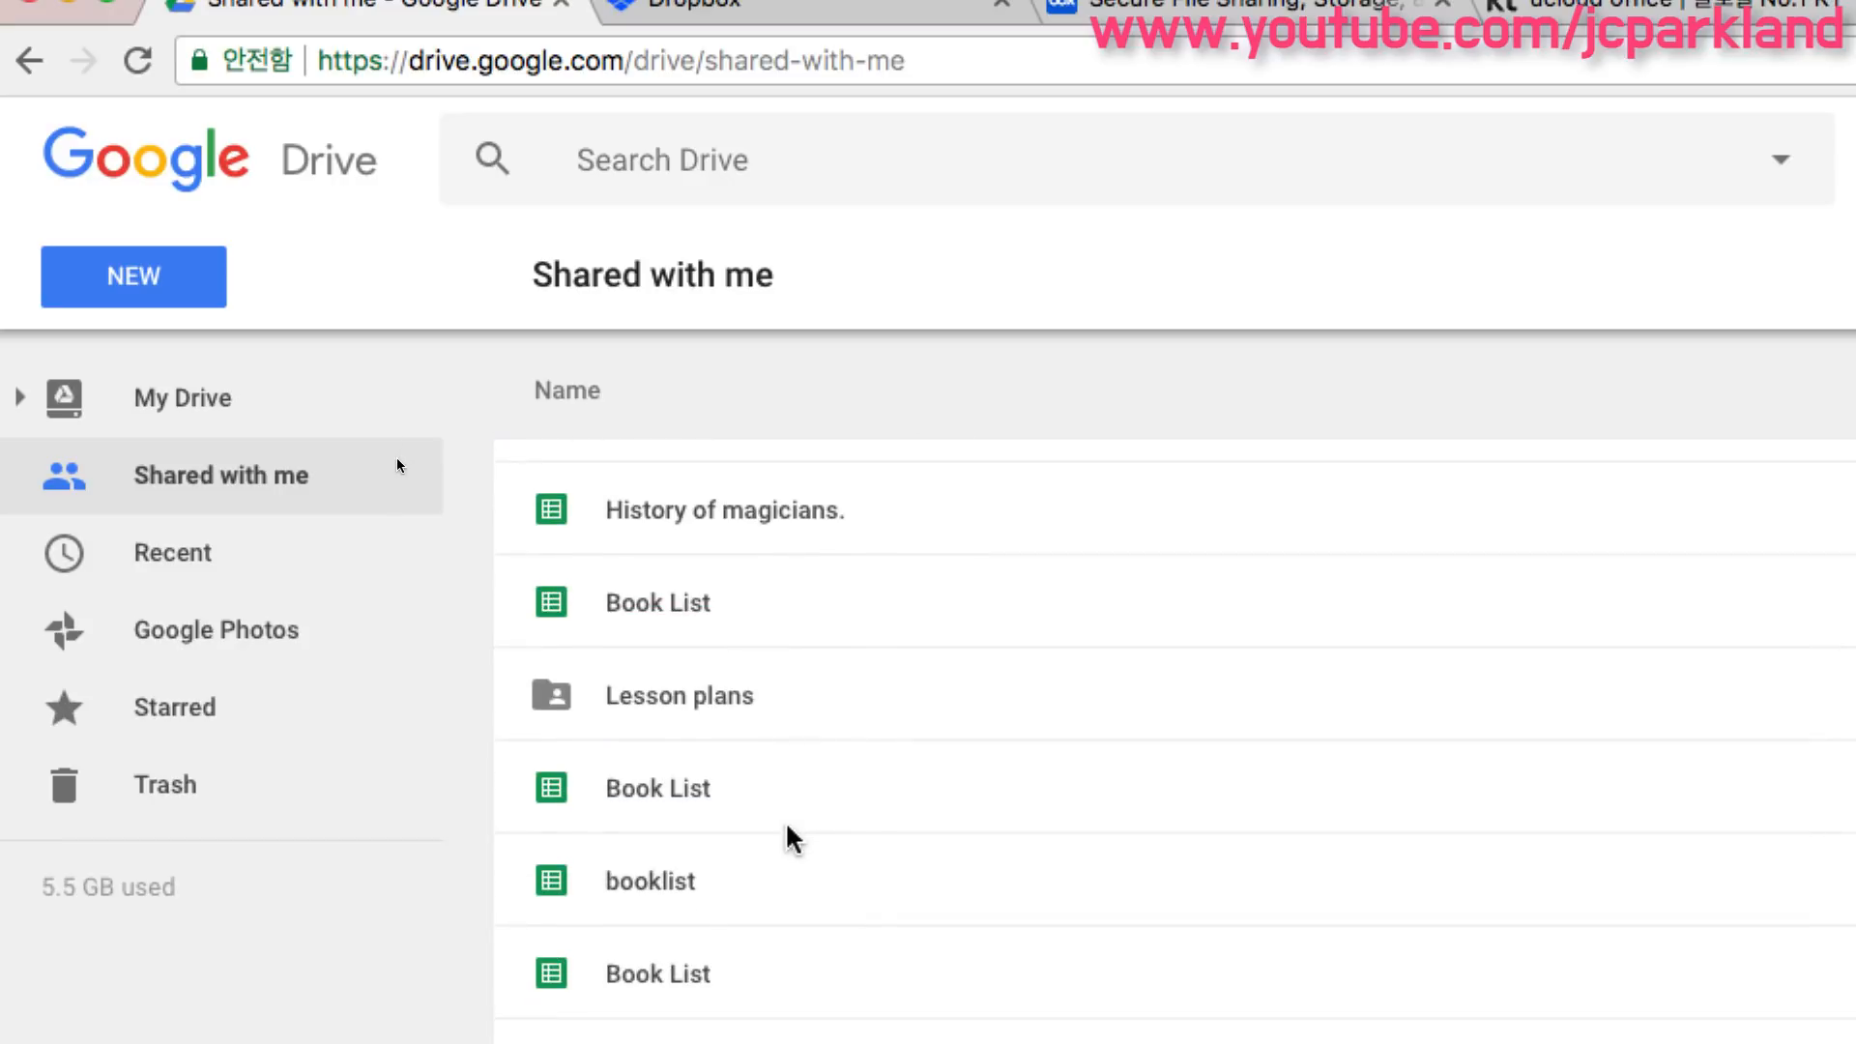
{"action": "scroll", "coordinate": [791, 837], "scroll_direction": "up", "scroll_amount": 5}
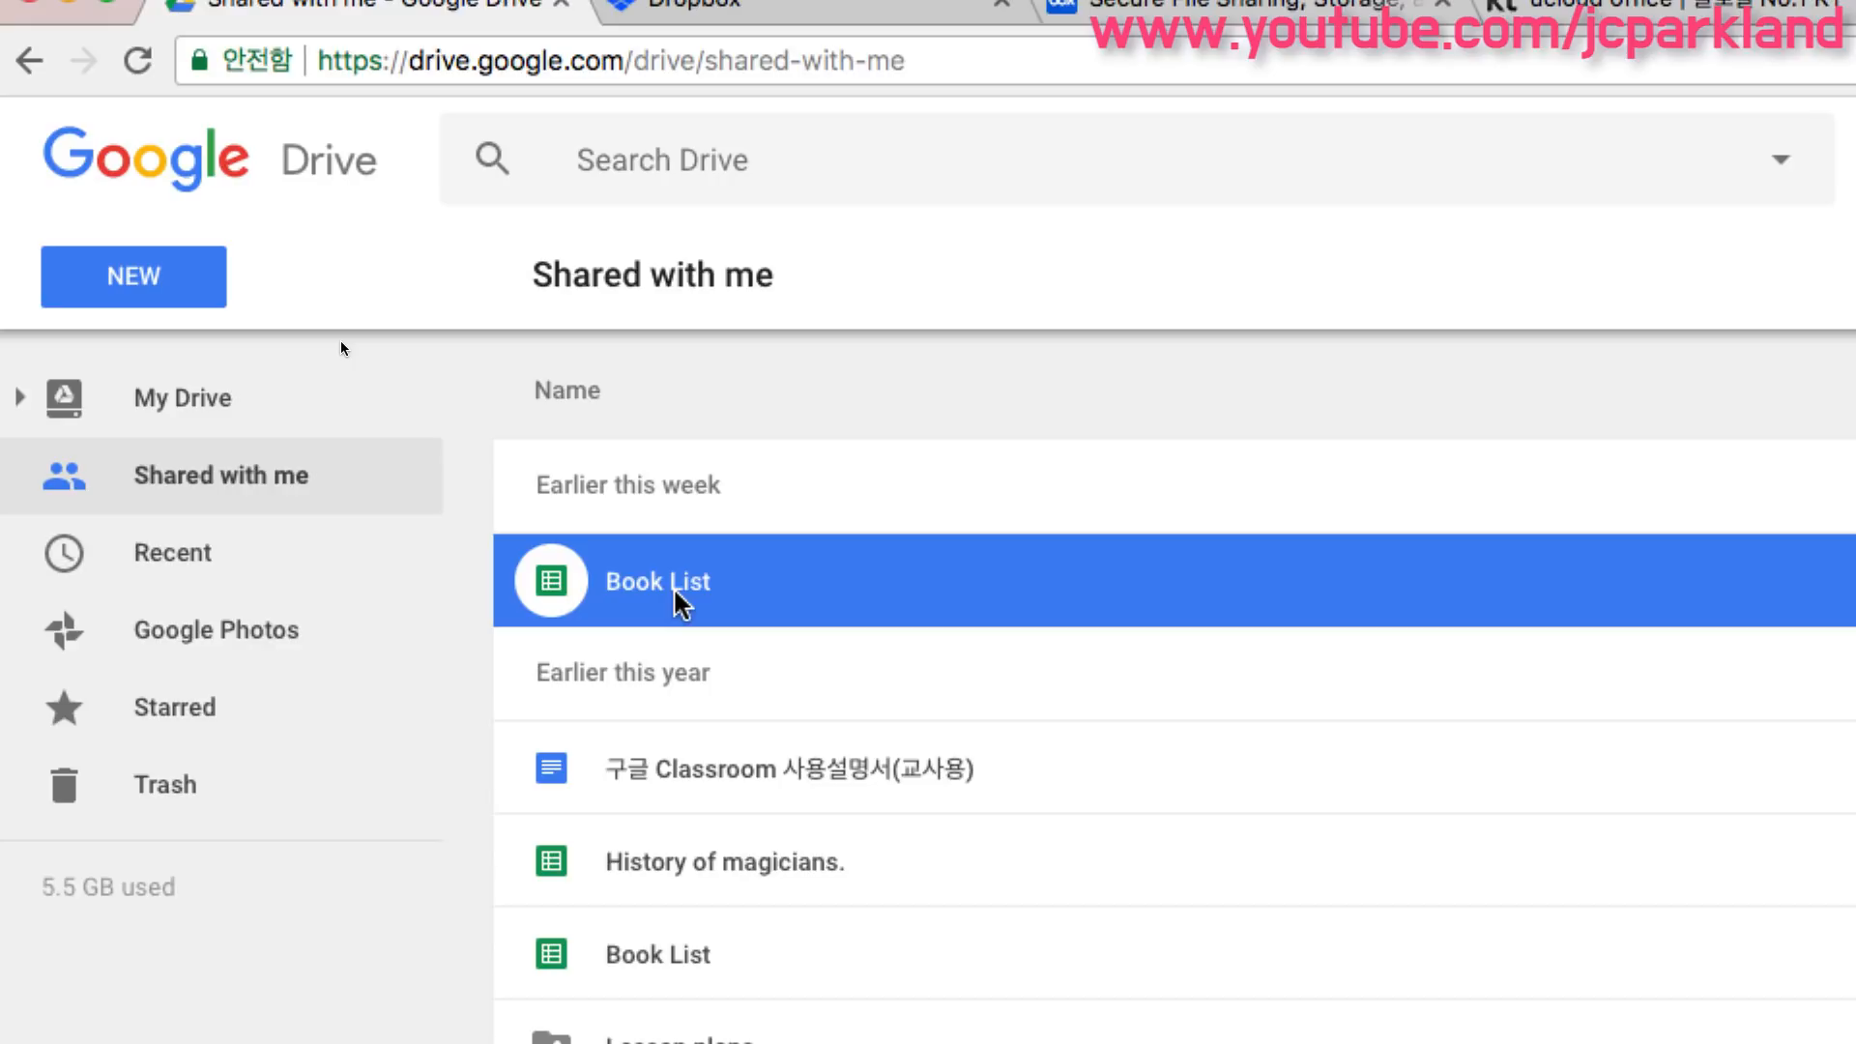
- Add the Book List spreadsheet from Shared with me to My Drive
{"action": "left_click_drag", "start_coordinate": [677, 595], "coordinate": [584, 563]}
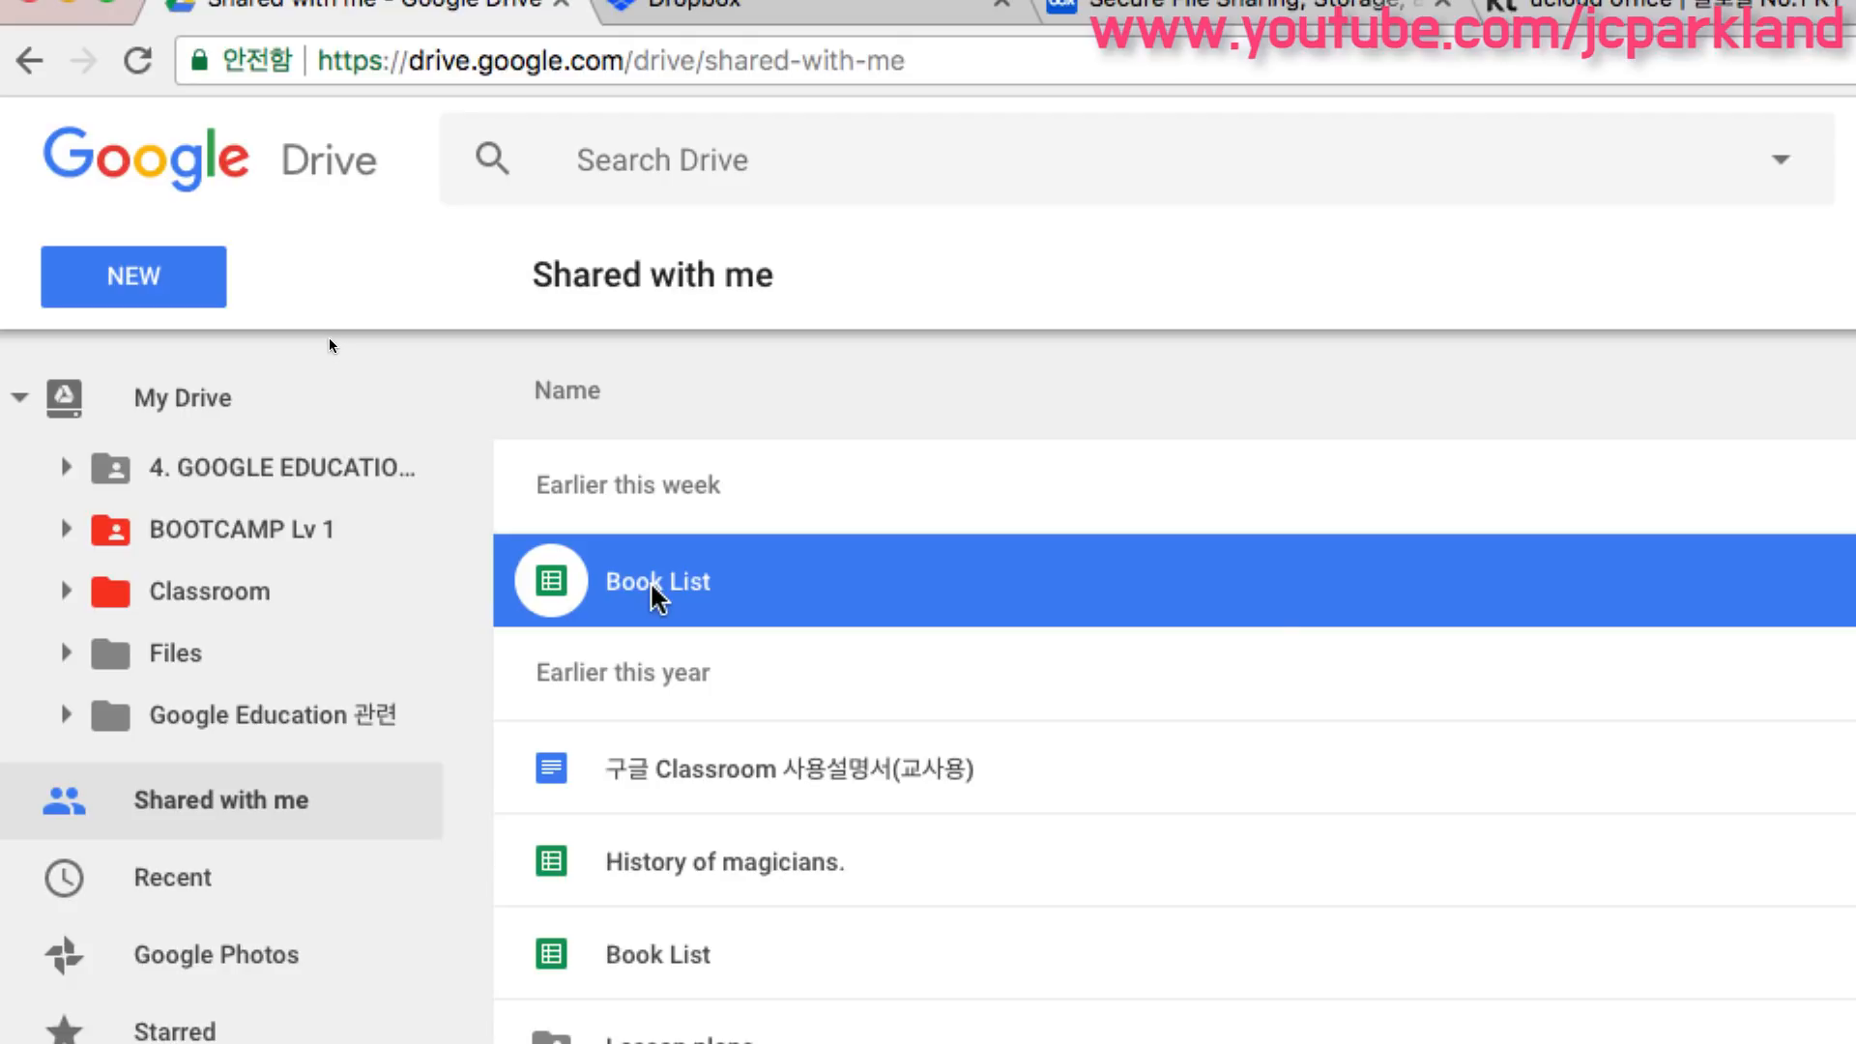
{"action": "right_click", "coordinate": [652, 587]}
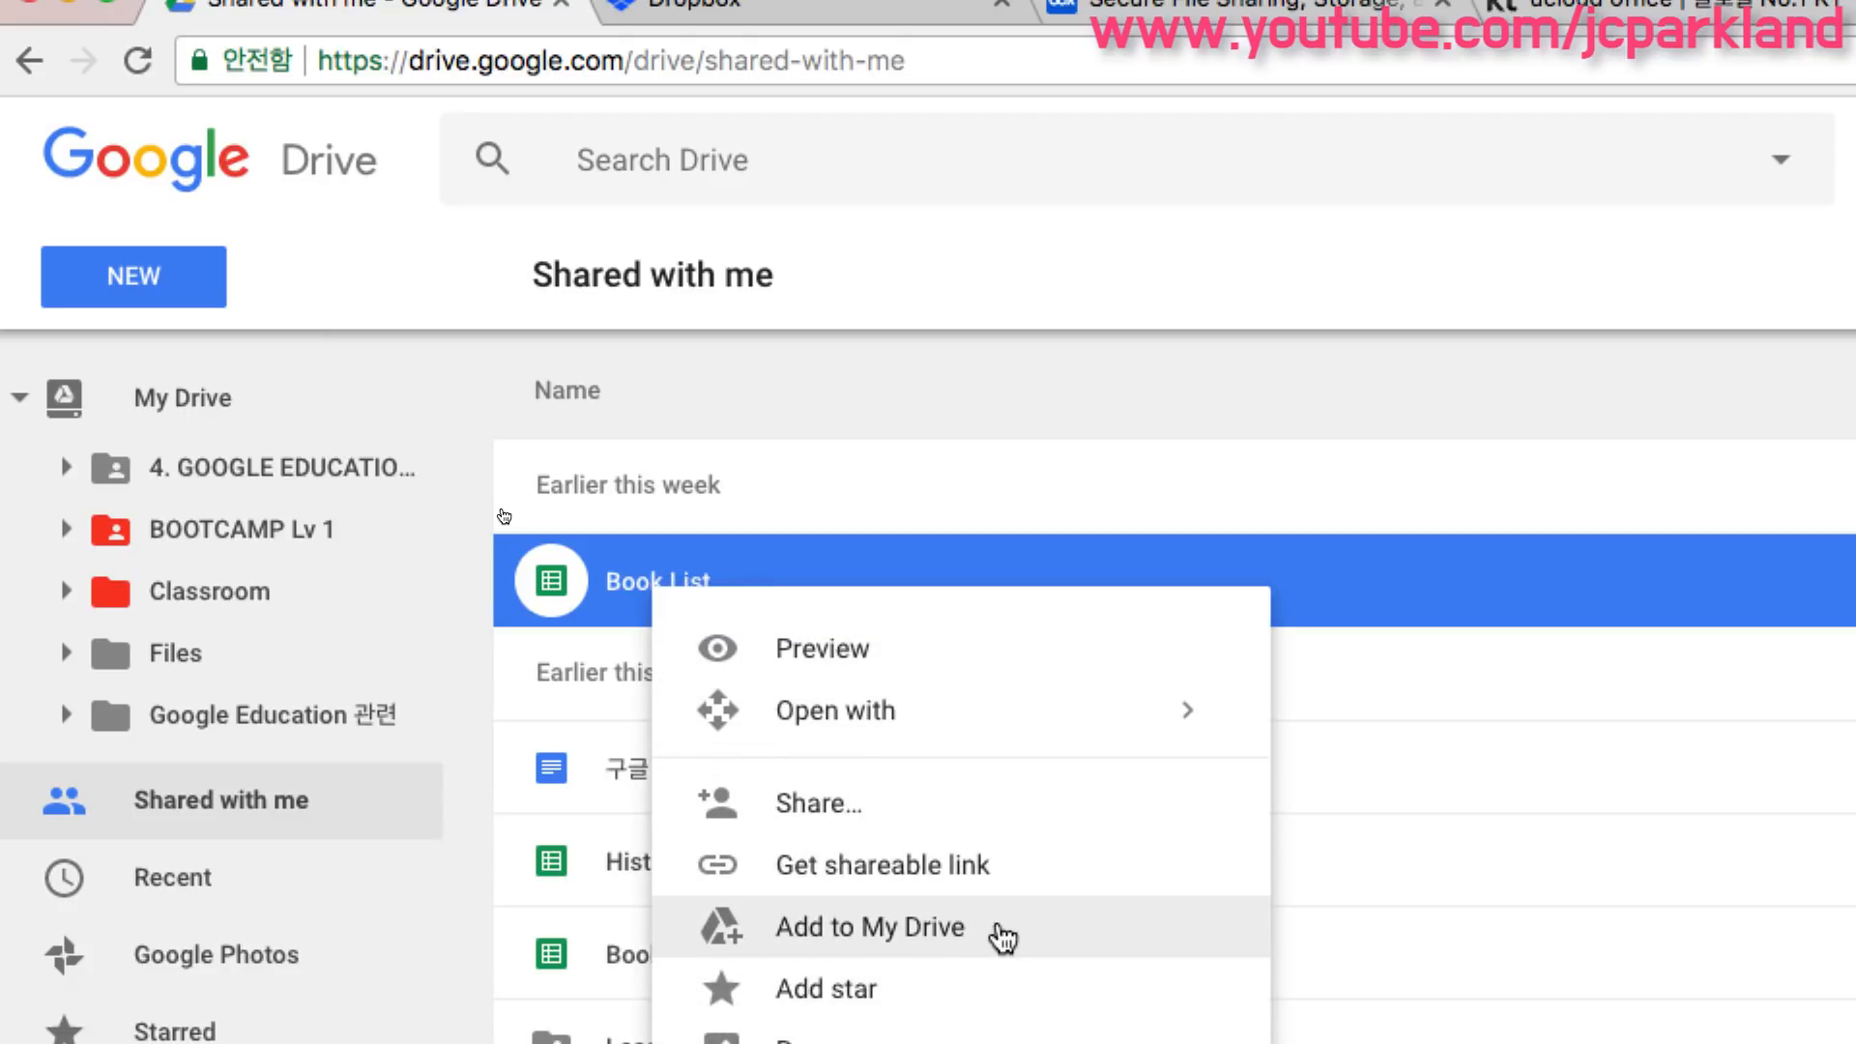
{"action": "left_click", "coordinate": [964, 928]}
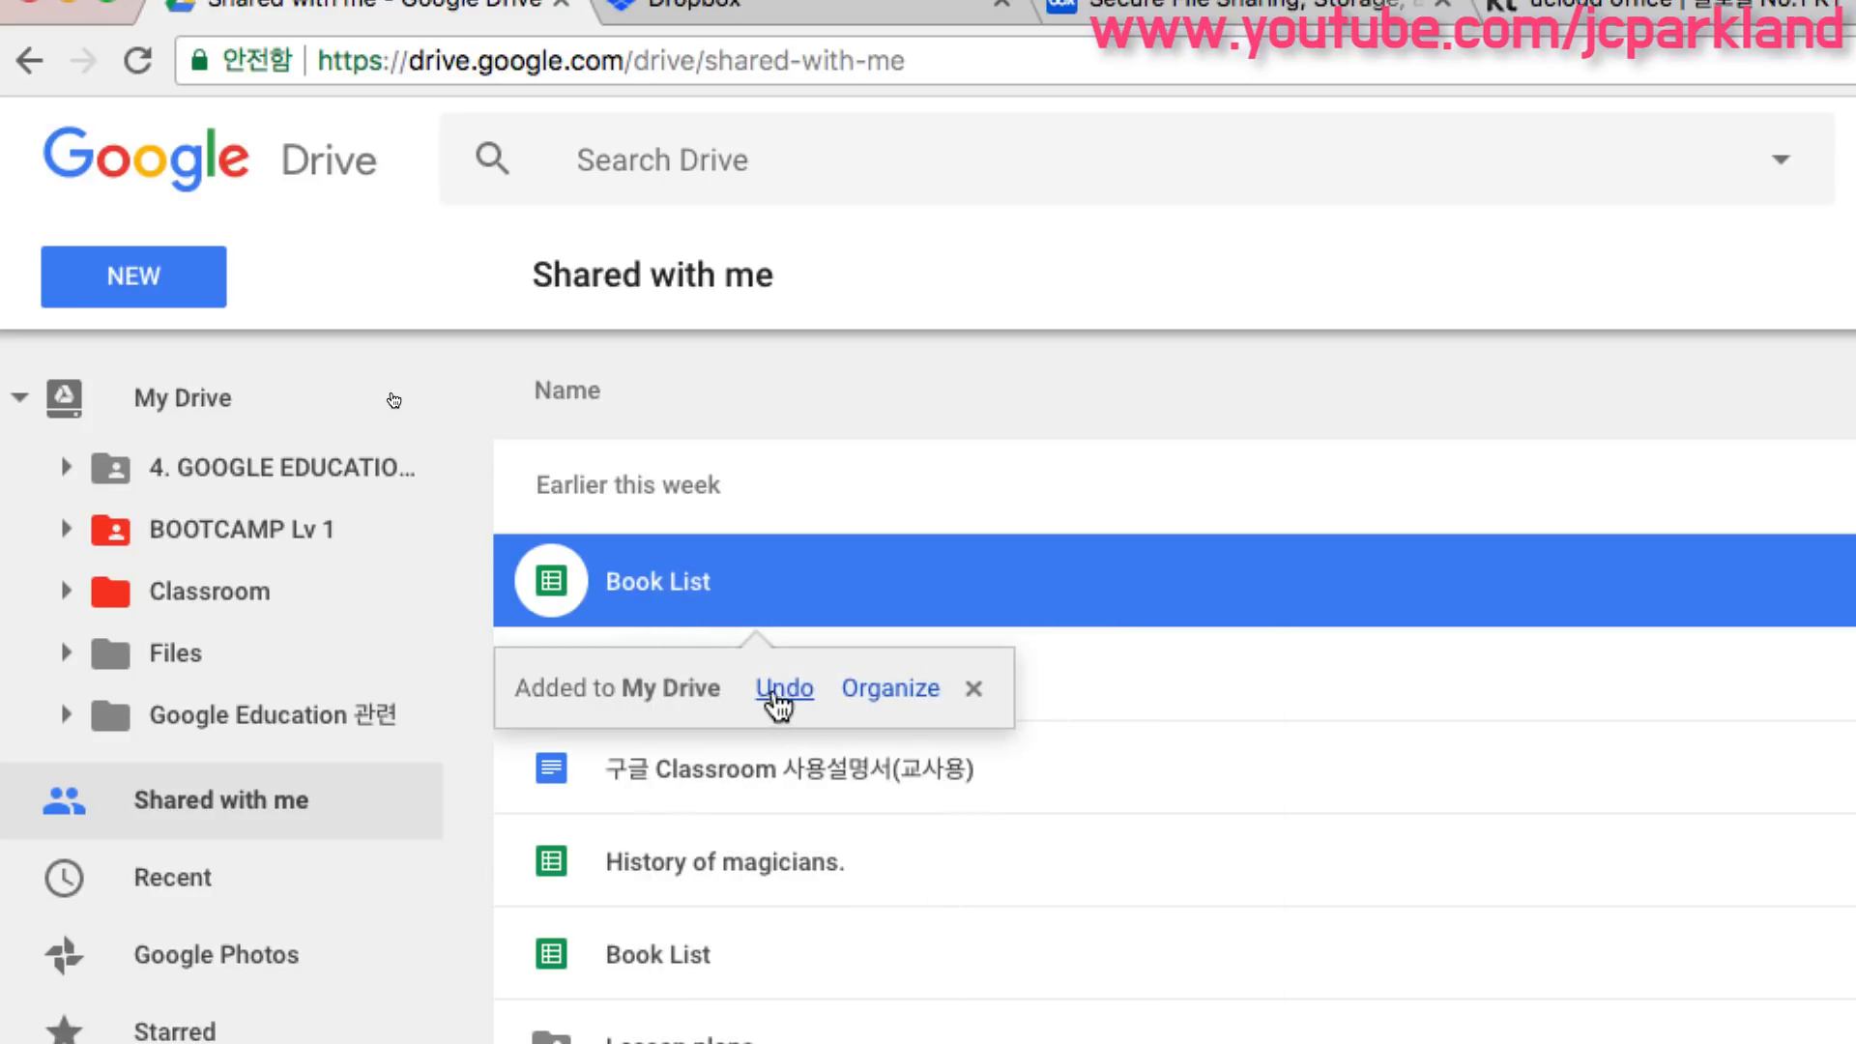
- Open the Organize panel for Book List, browse My Drive's folders including Files, then close it
{"action": "left_click", "coordinate": [891, 690]}
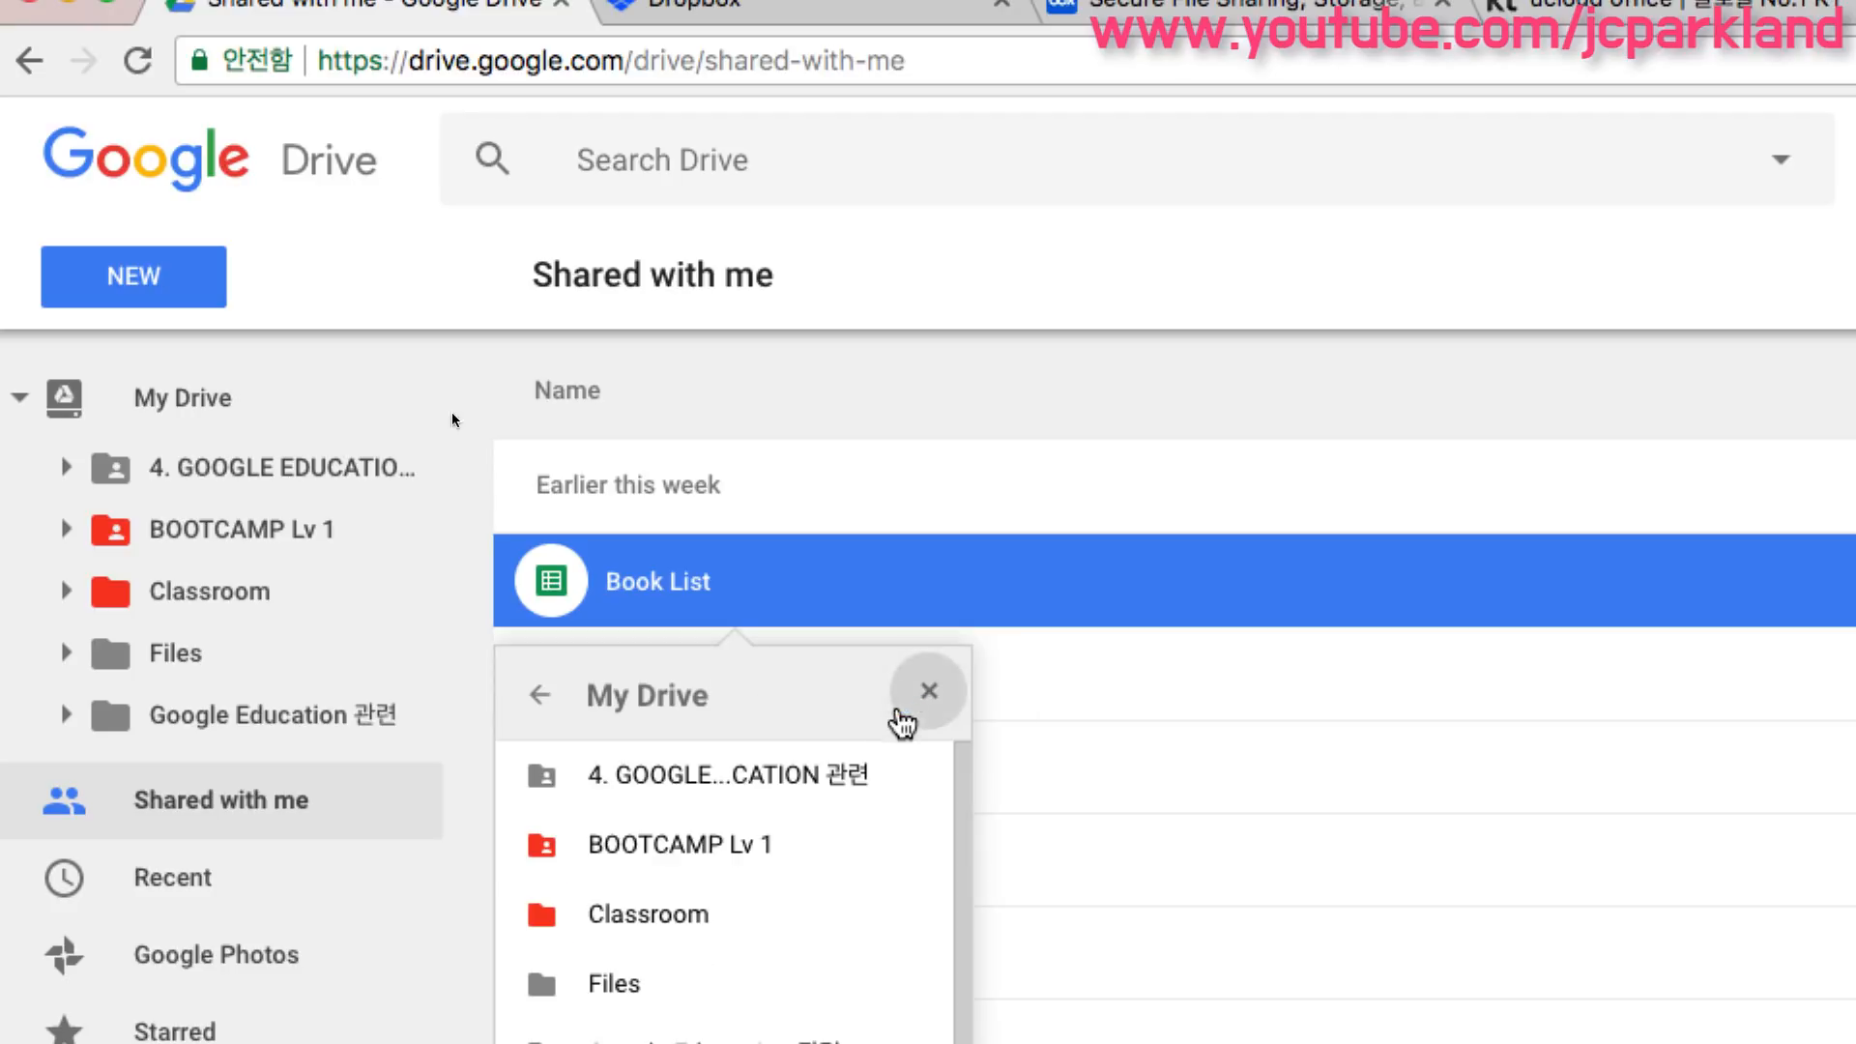
{"action": "scroll", "coordinate": [832, 899], "scroll_direction": "down", "scroll_amount": 1}
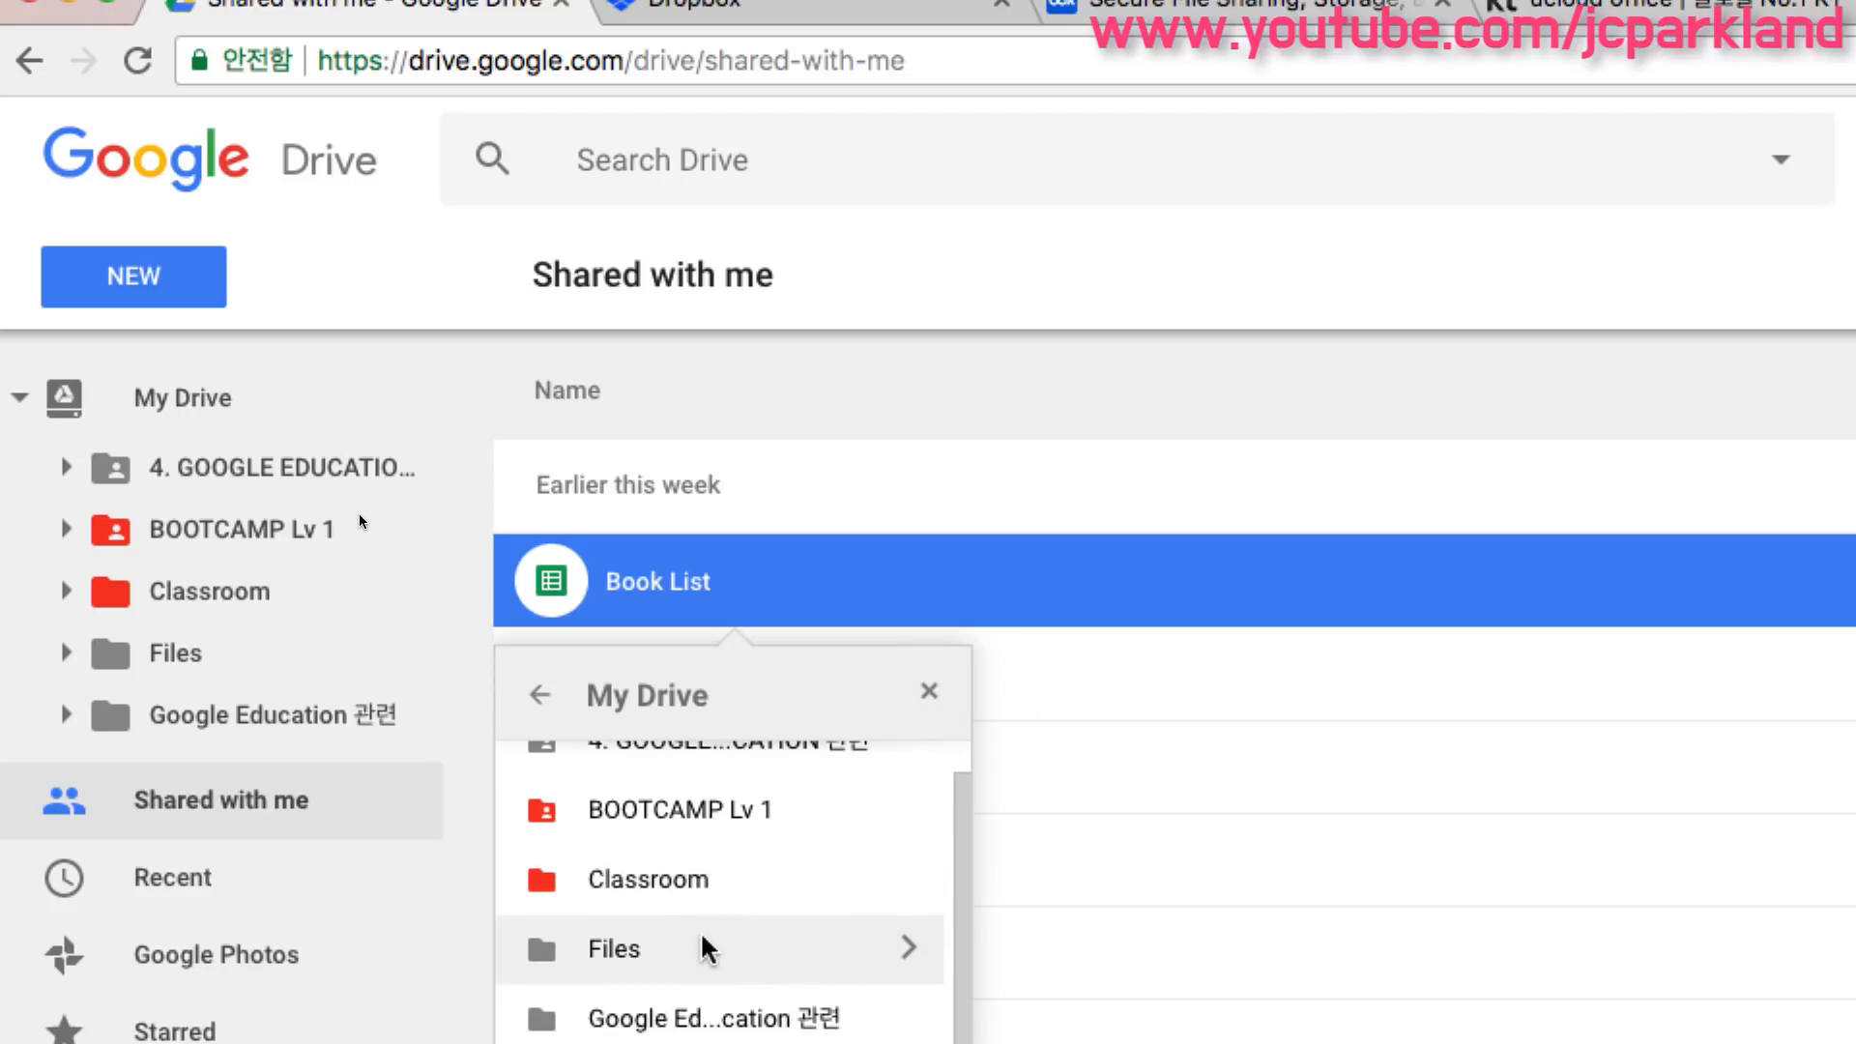
{"action": "left_click", "coordinate": [907, 949]}
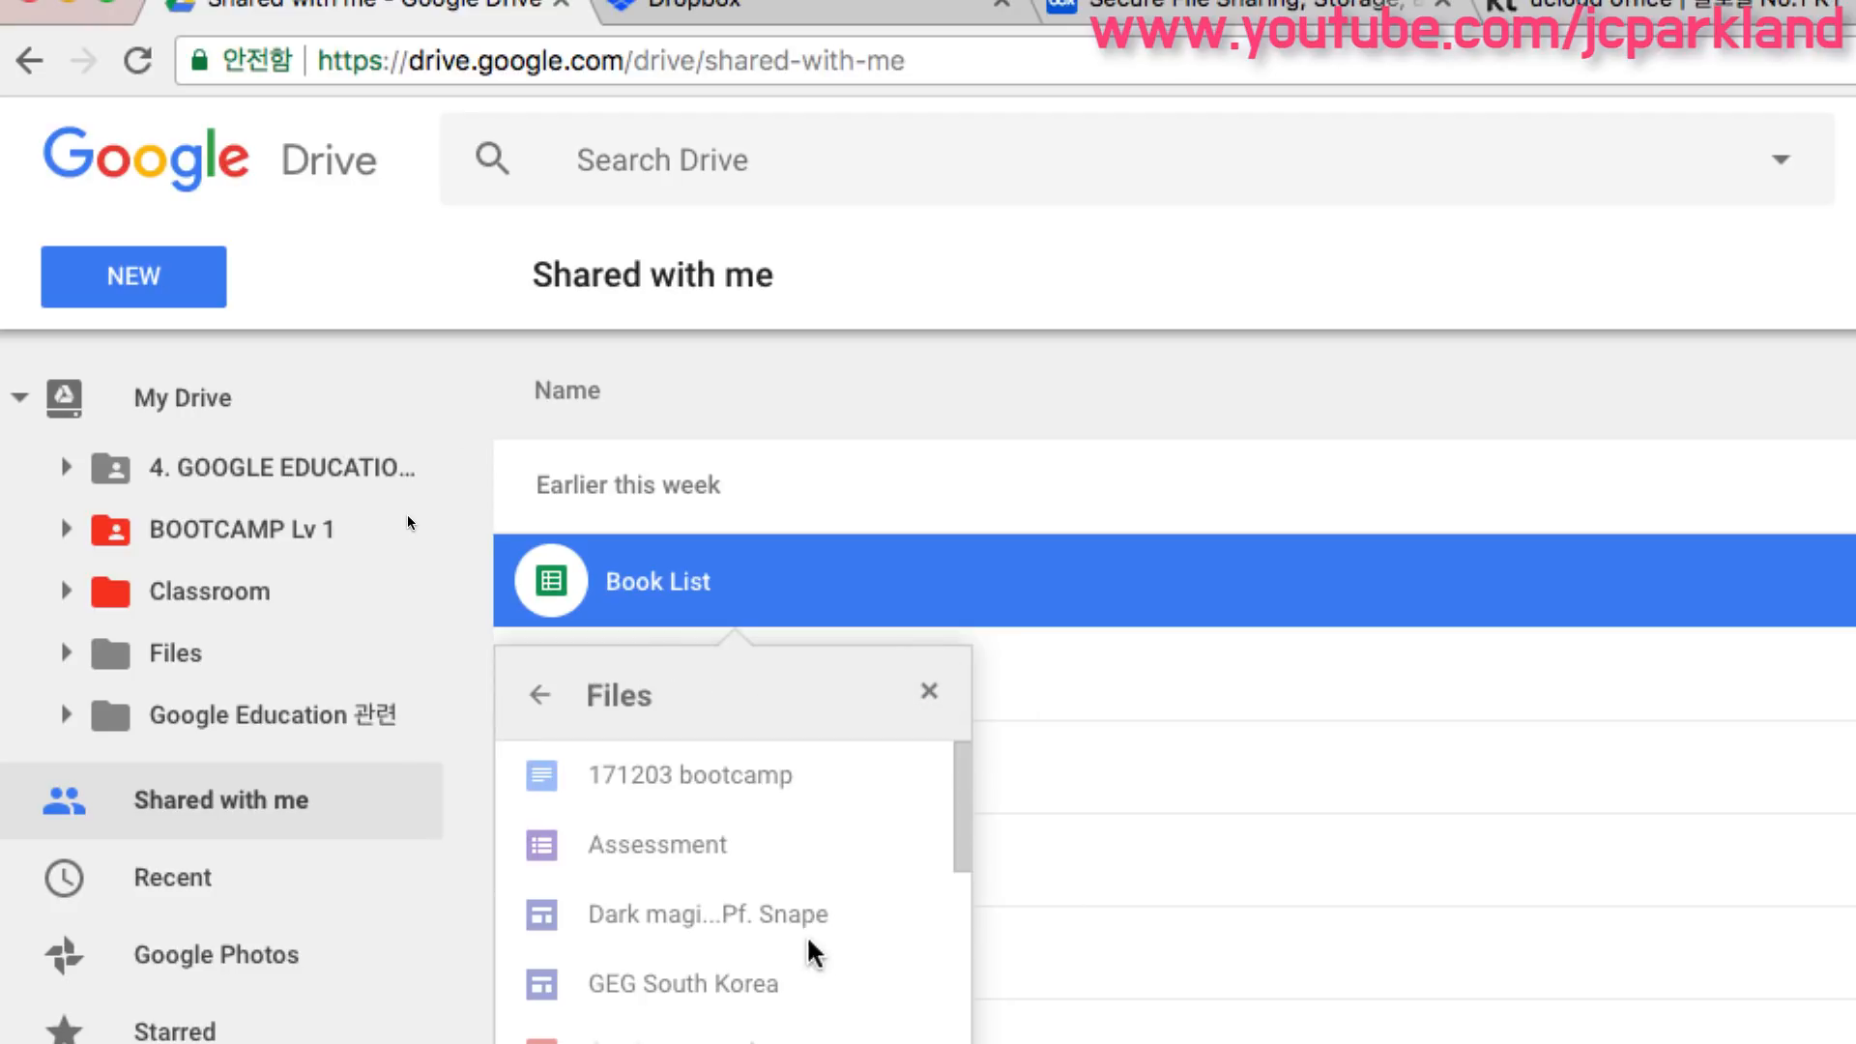
{"action": "left_click", "coordinate": [540, 697]}
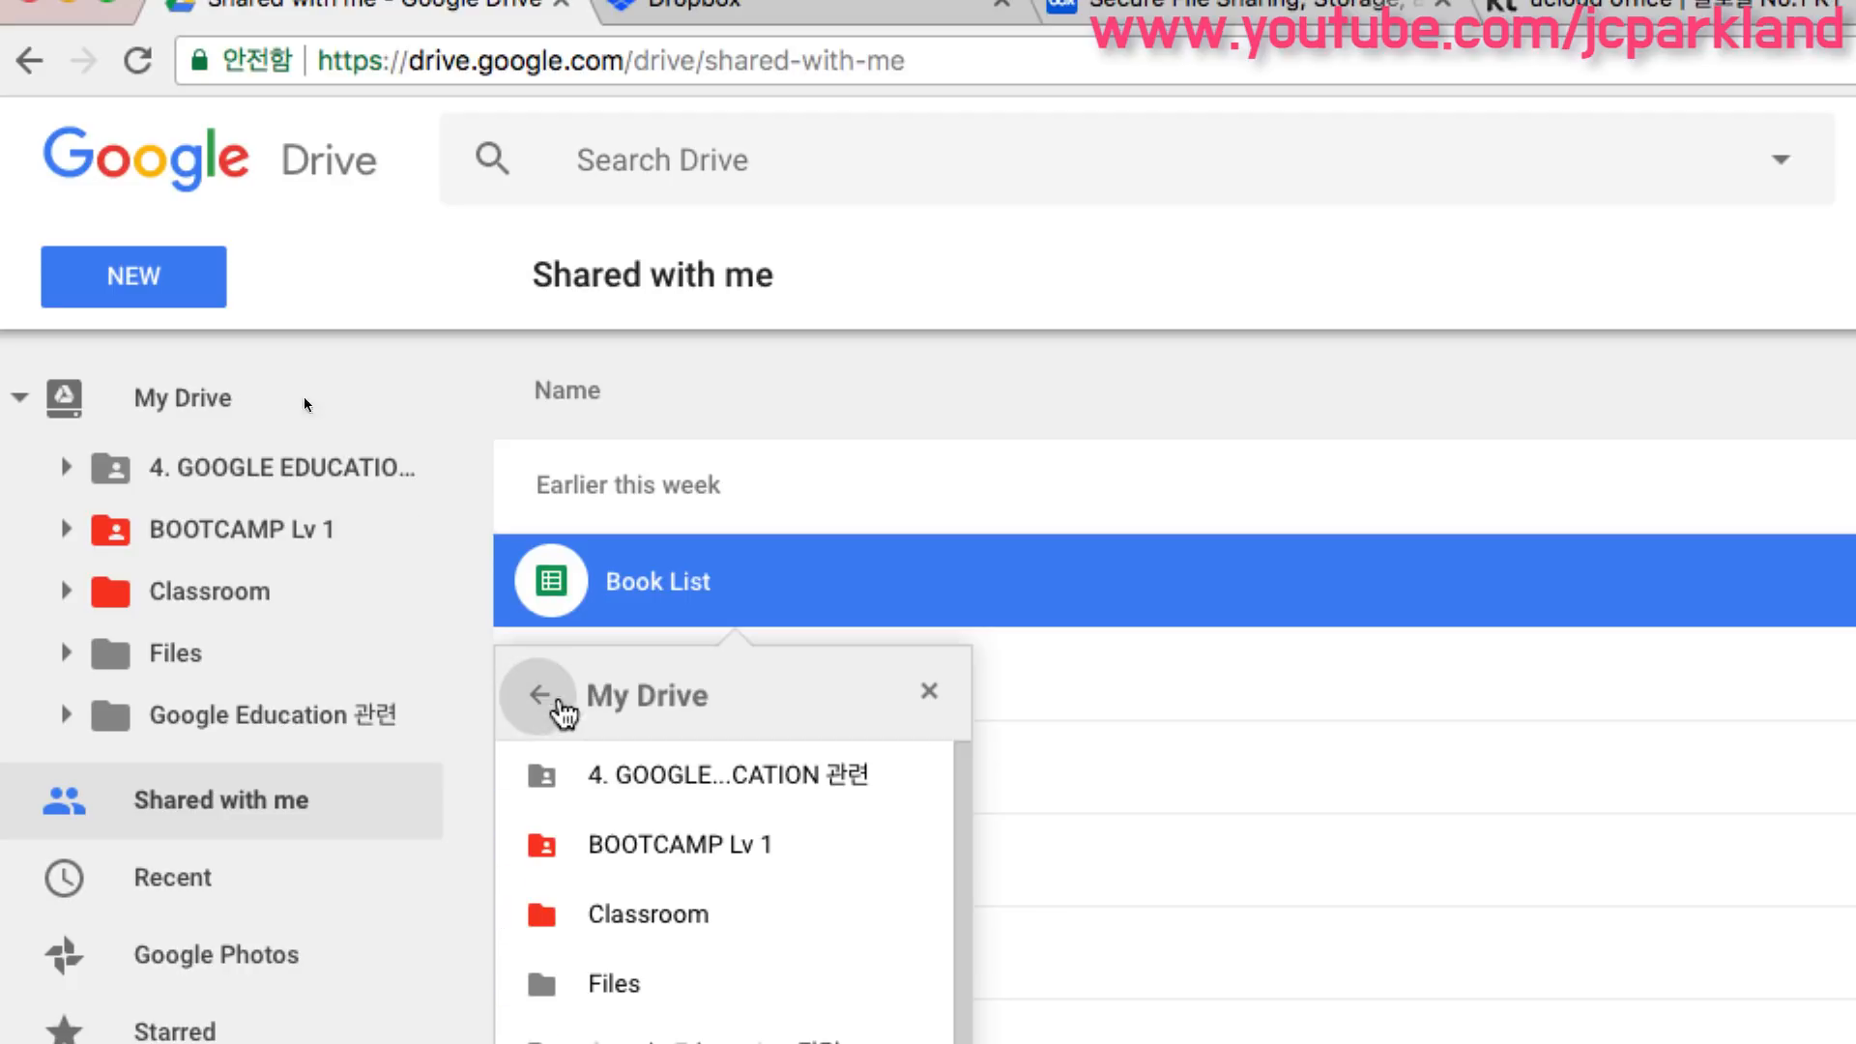
{"action": "left_click", "coordinate": [928, 692]}
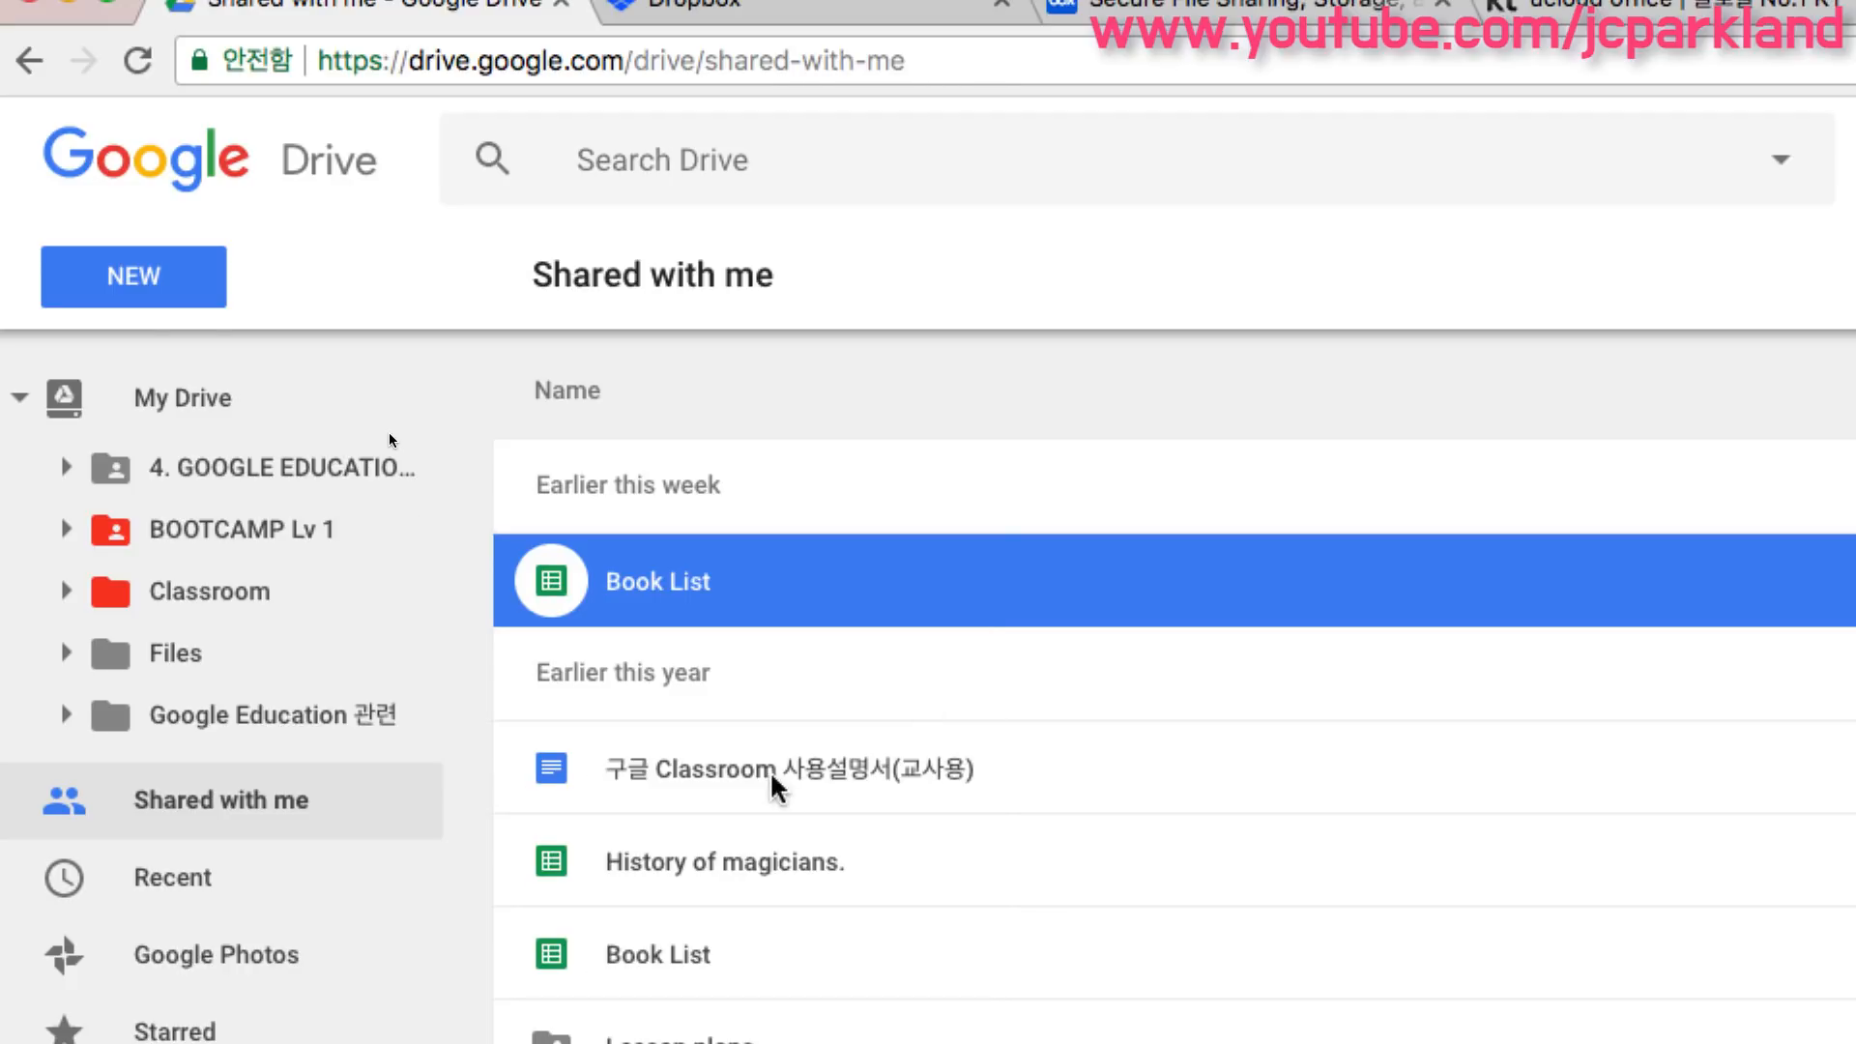
- Collapse the My Drive folder tree and scroll through the shared files
{"action": "left_click", "coordinate": [18, 397]}
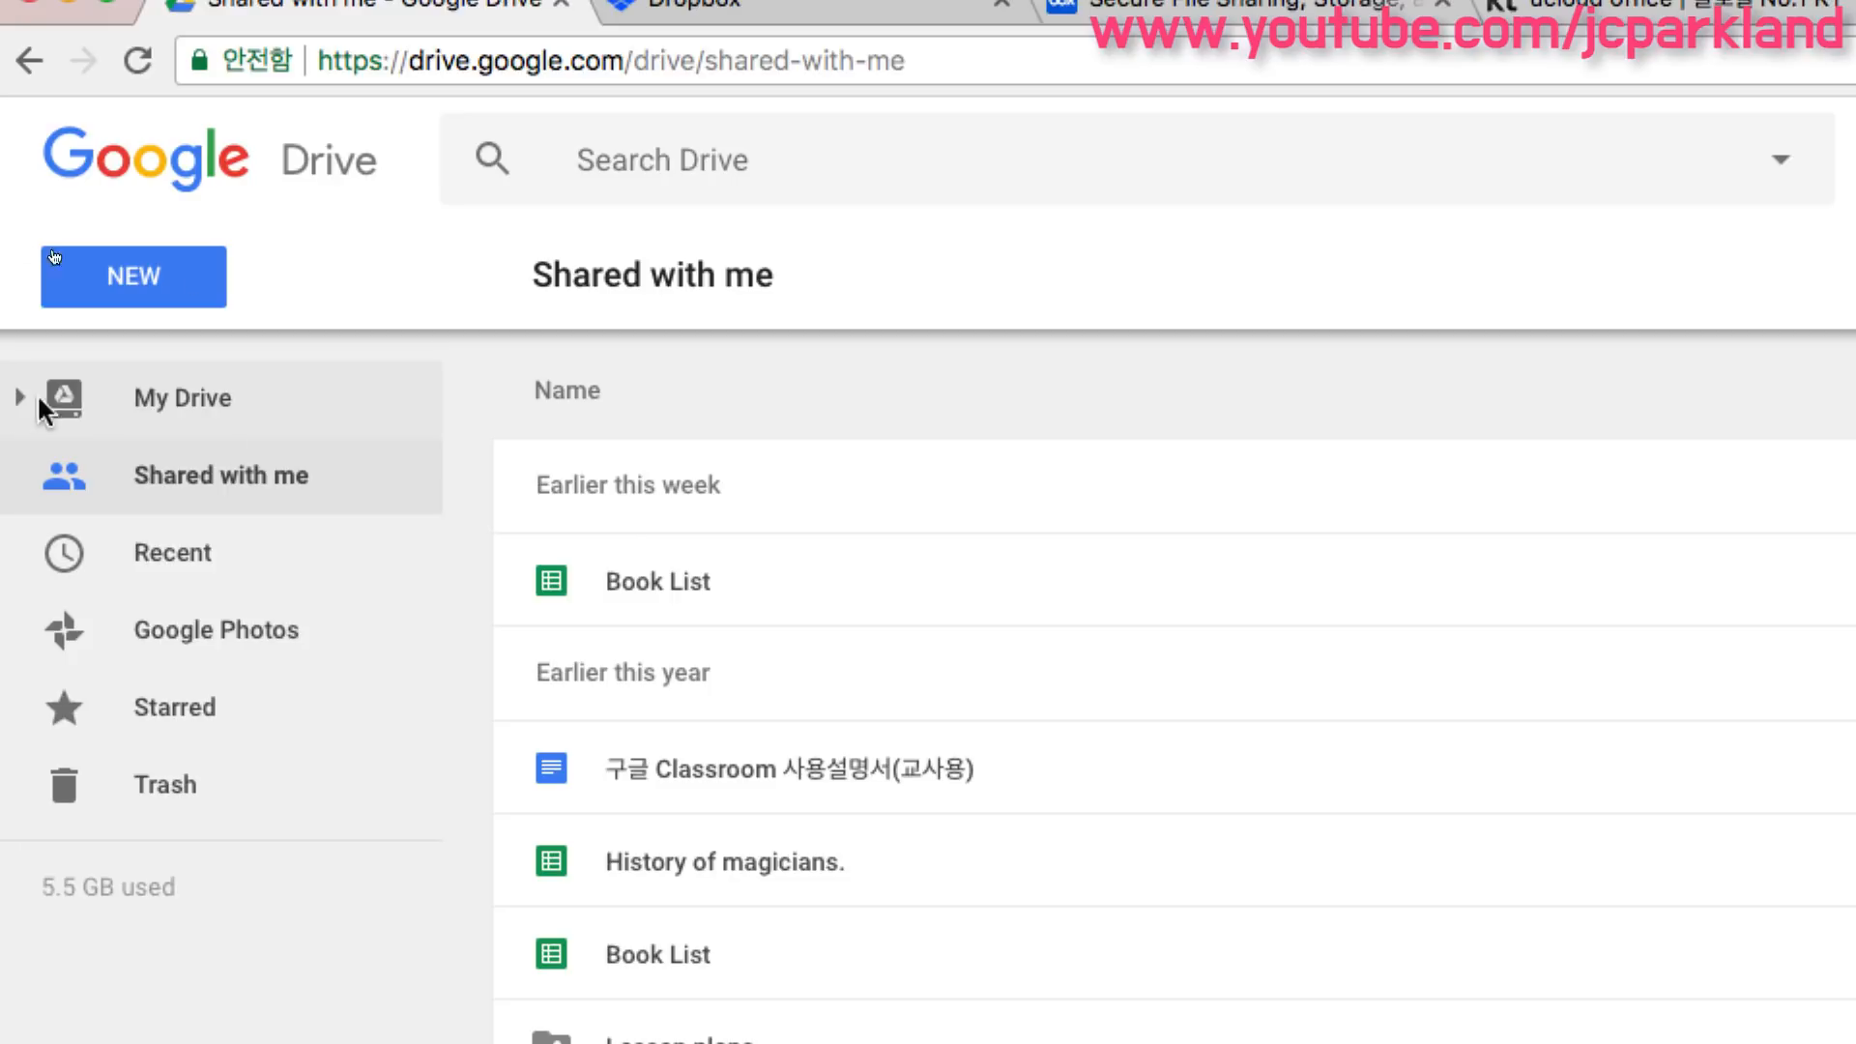
{"action": "scroll", "coordinate": [691, 753], "scroll_direction": "down", "scroll_amount": 1}
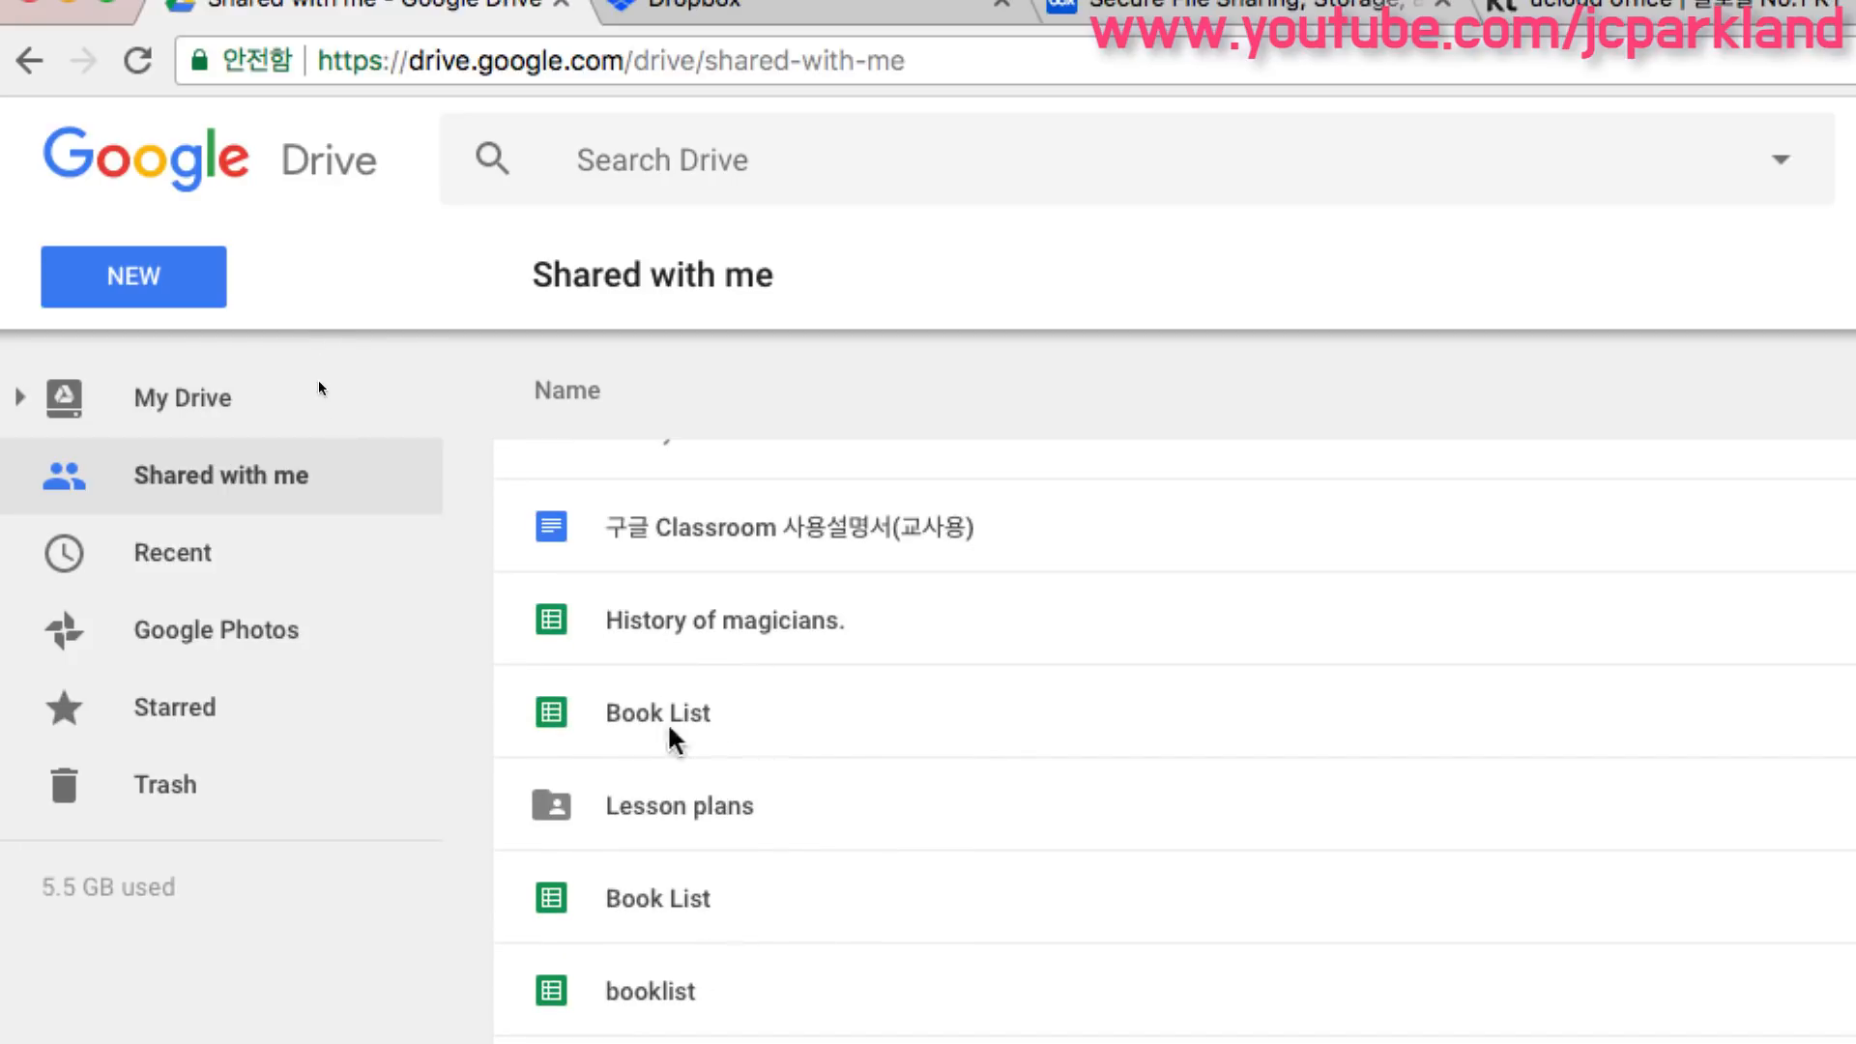
{"action": "scroll", "coordinate": [677, 730], "scroll_direction": "down", "scroll_amount": 4}
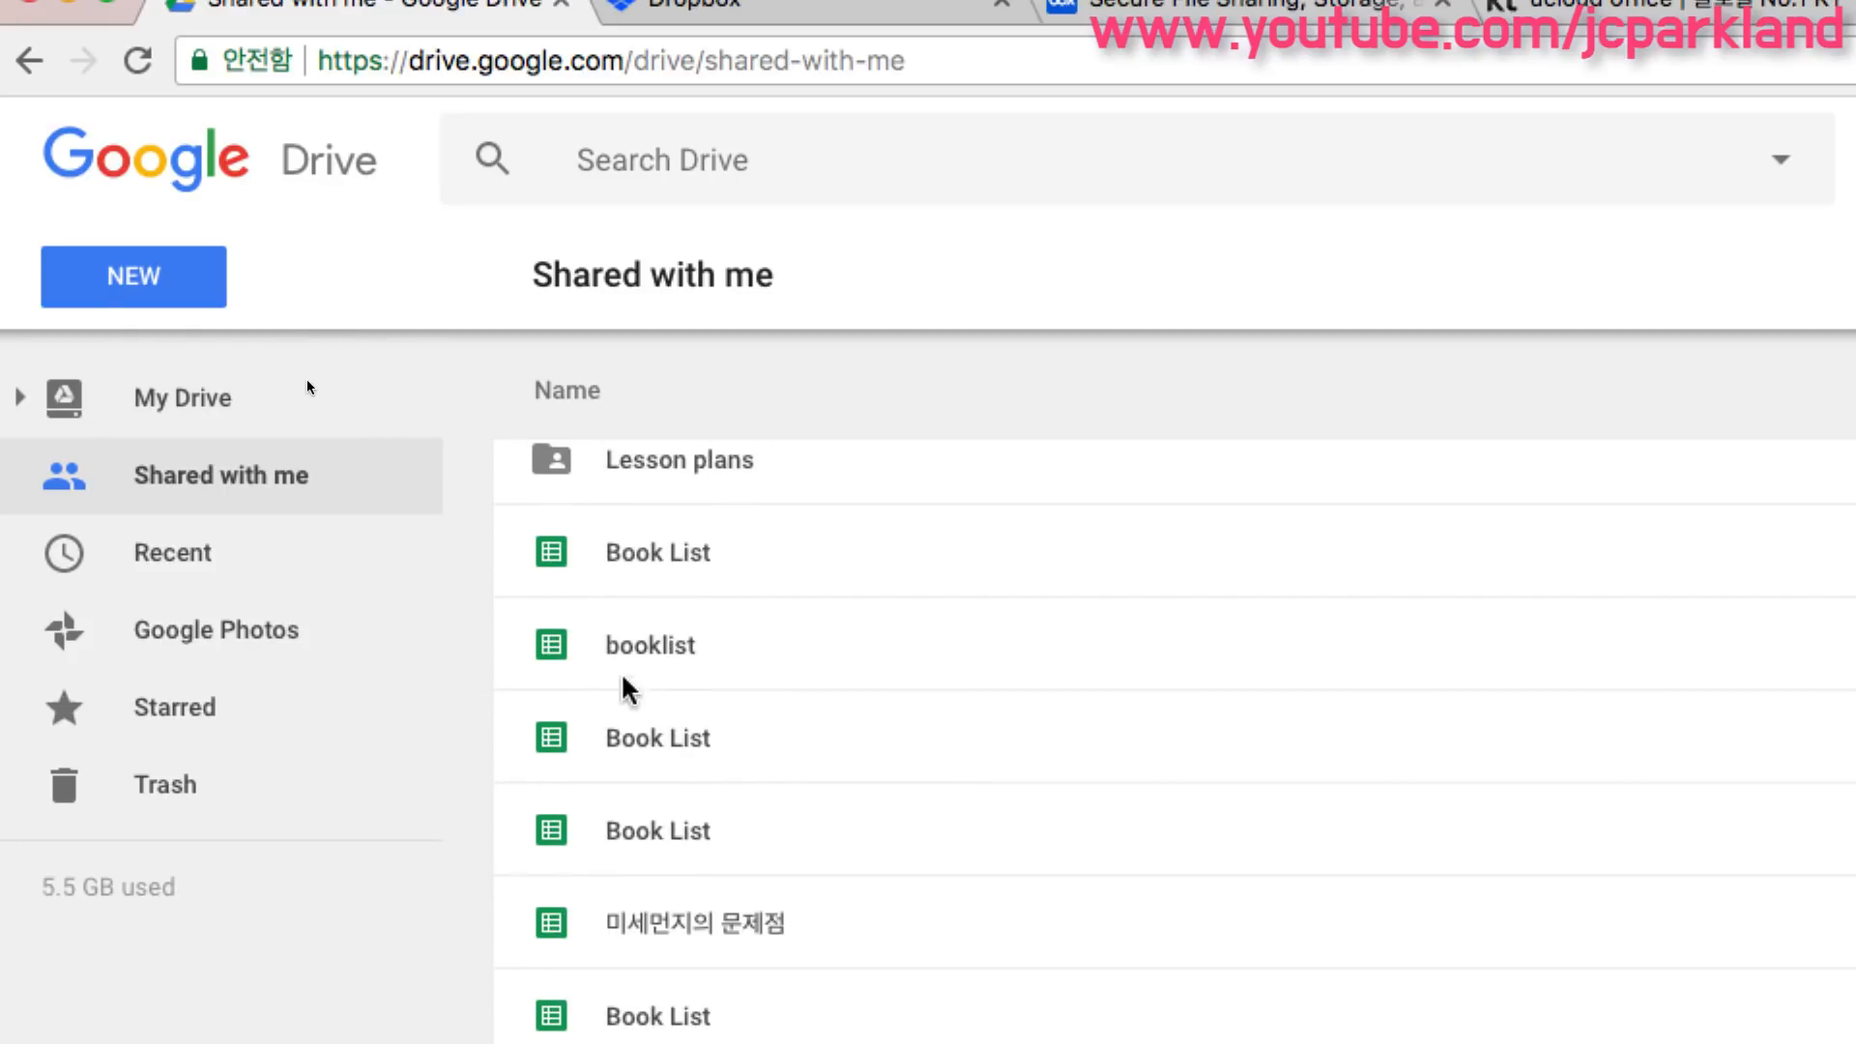
- Open Recent, scroll the list, and view the context menu of the Response validation form
{"action": "left_click", "coordinate": [198, 553]}
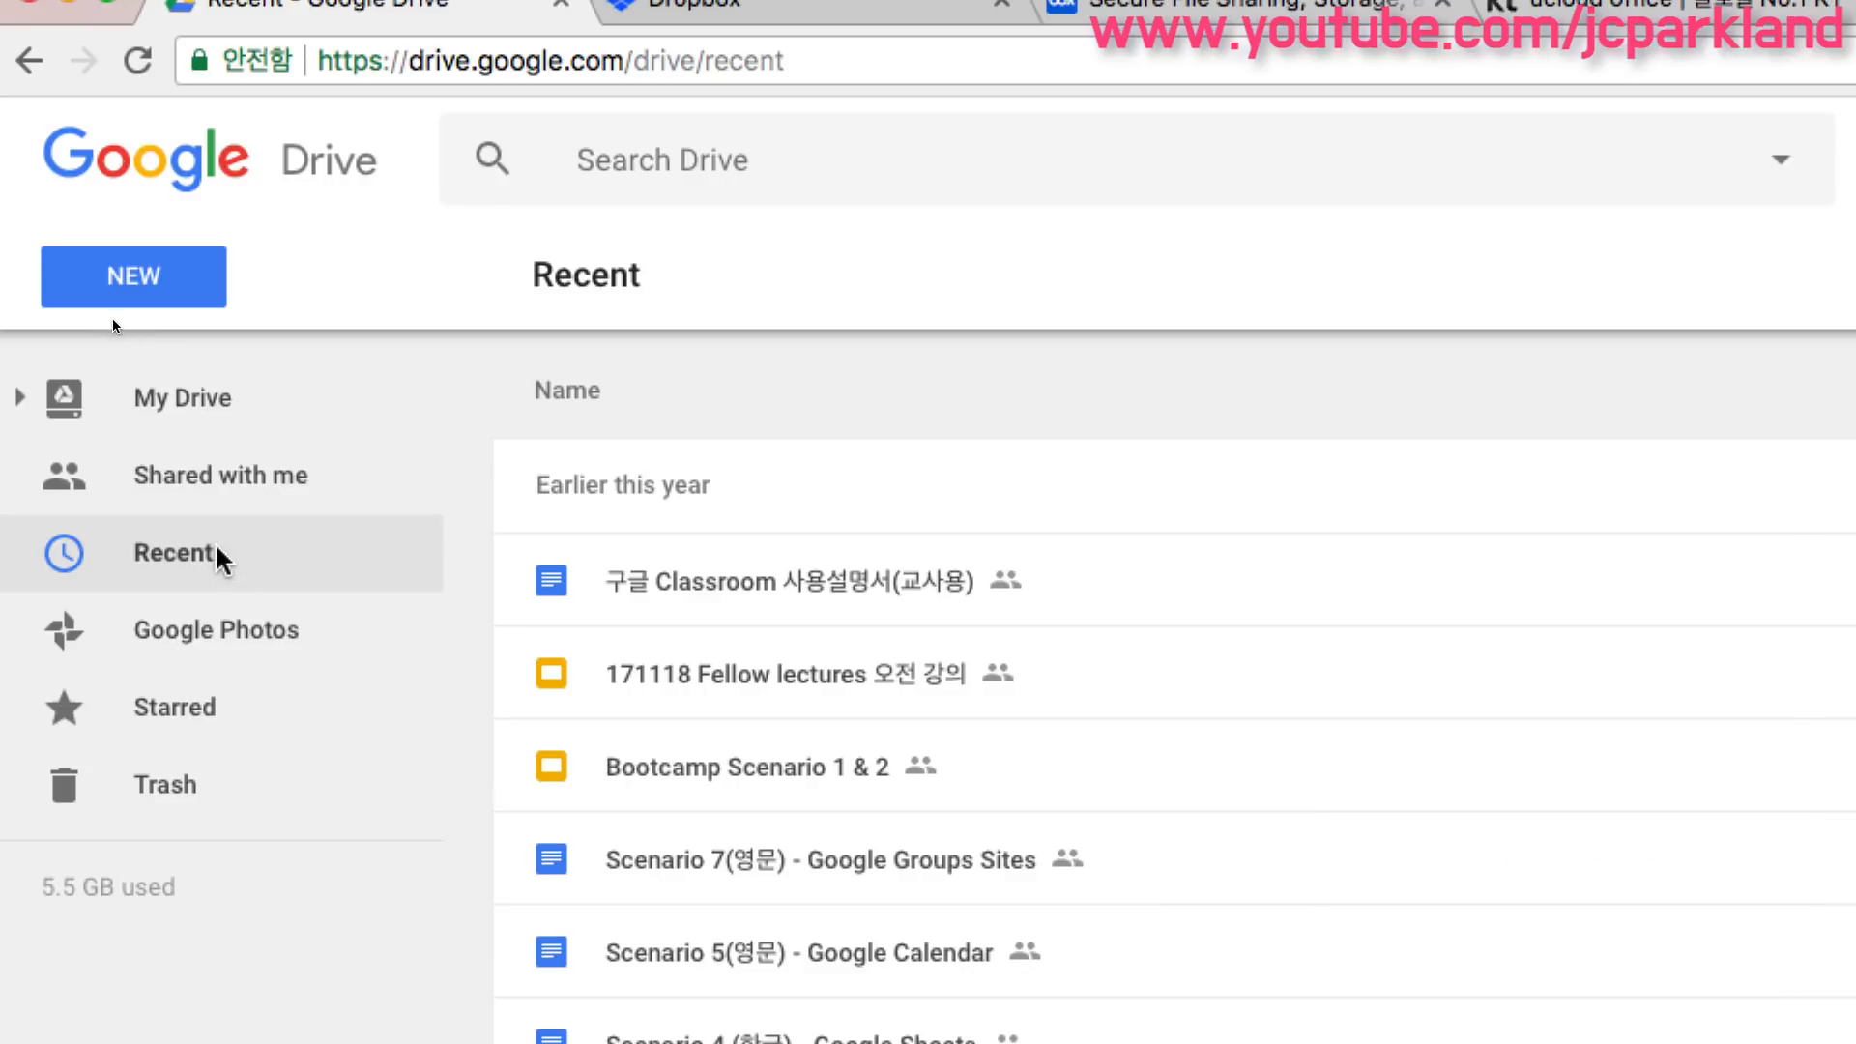
{"action": "scroll", "coordinate": [614, 643], "scroll_direction": "down", "scroll_amount": 6}
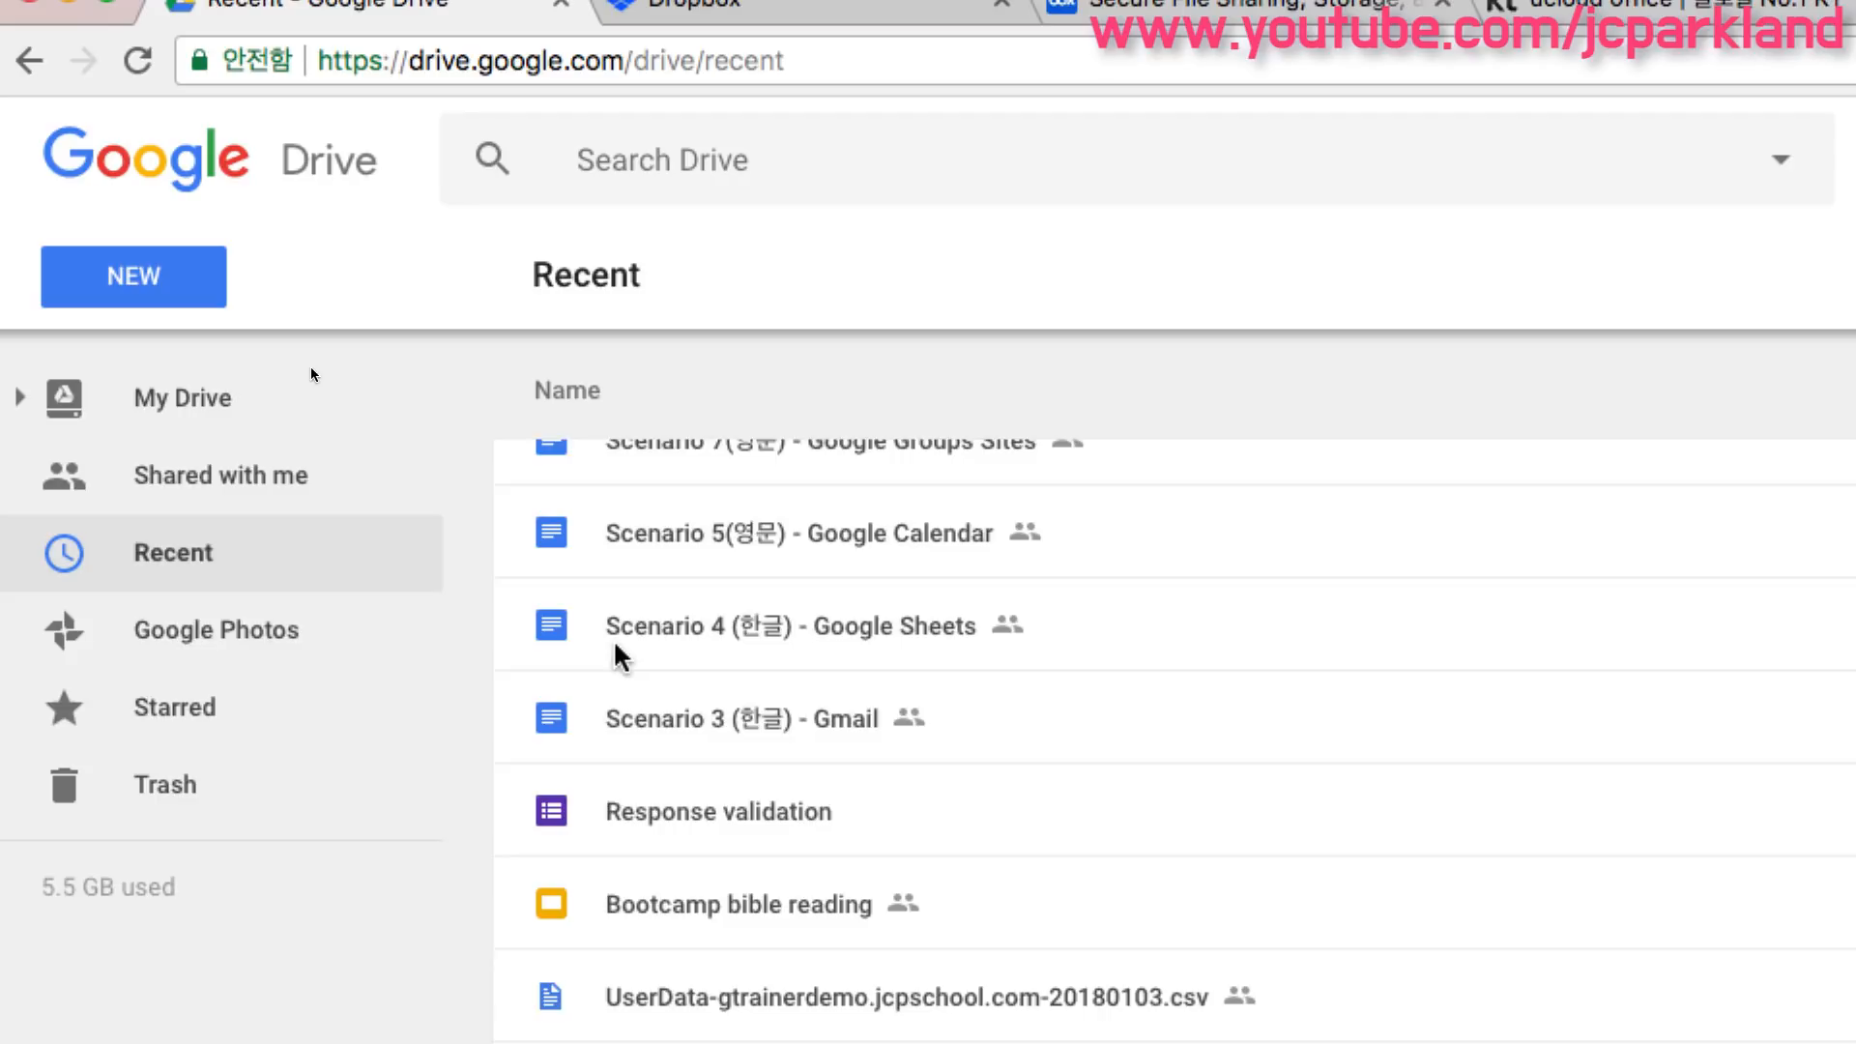
{"action": "left_click", "coordinate": [615, 646]}
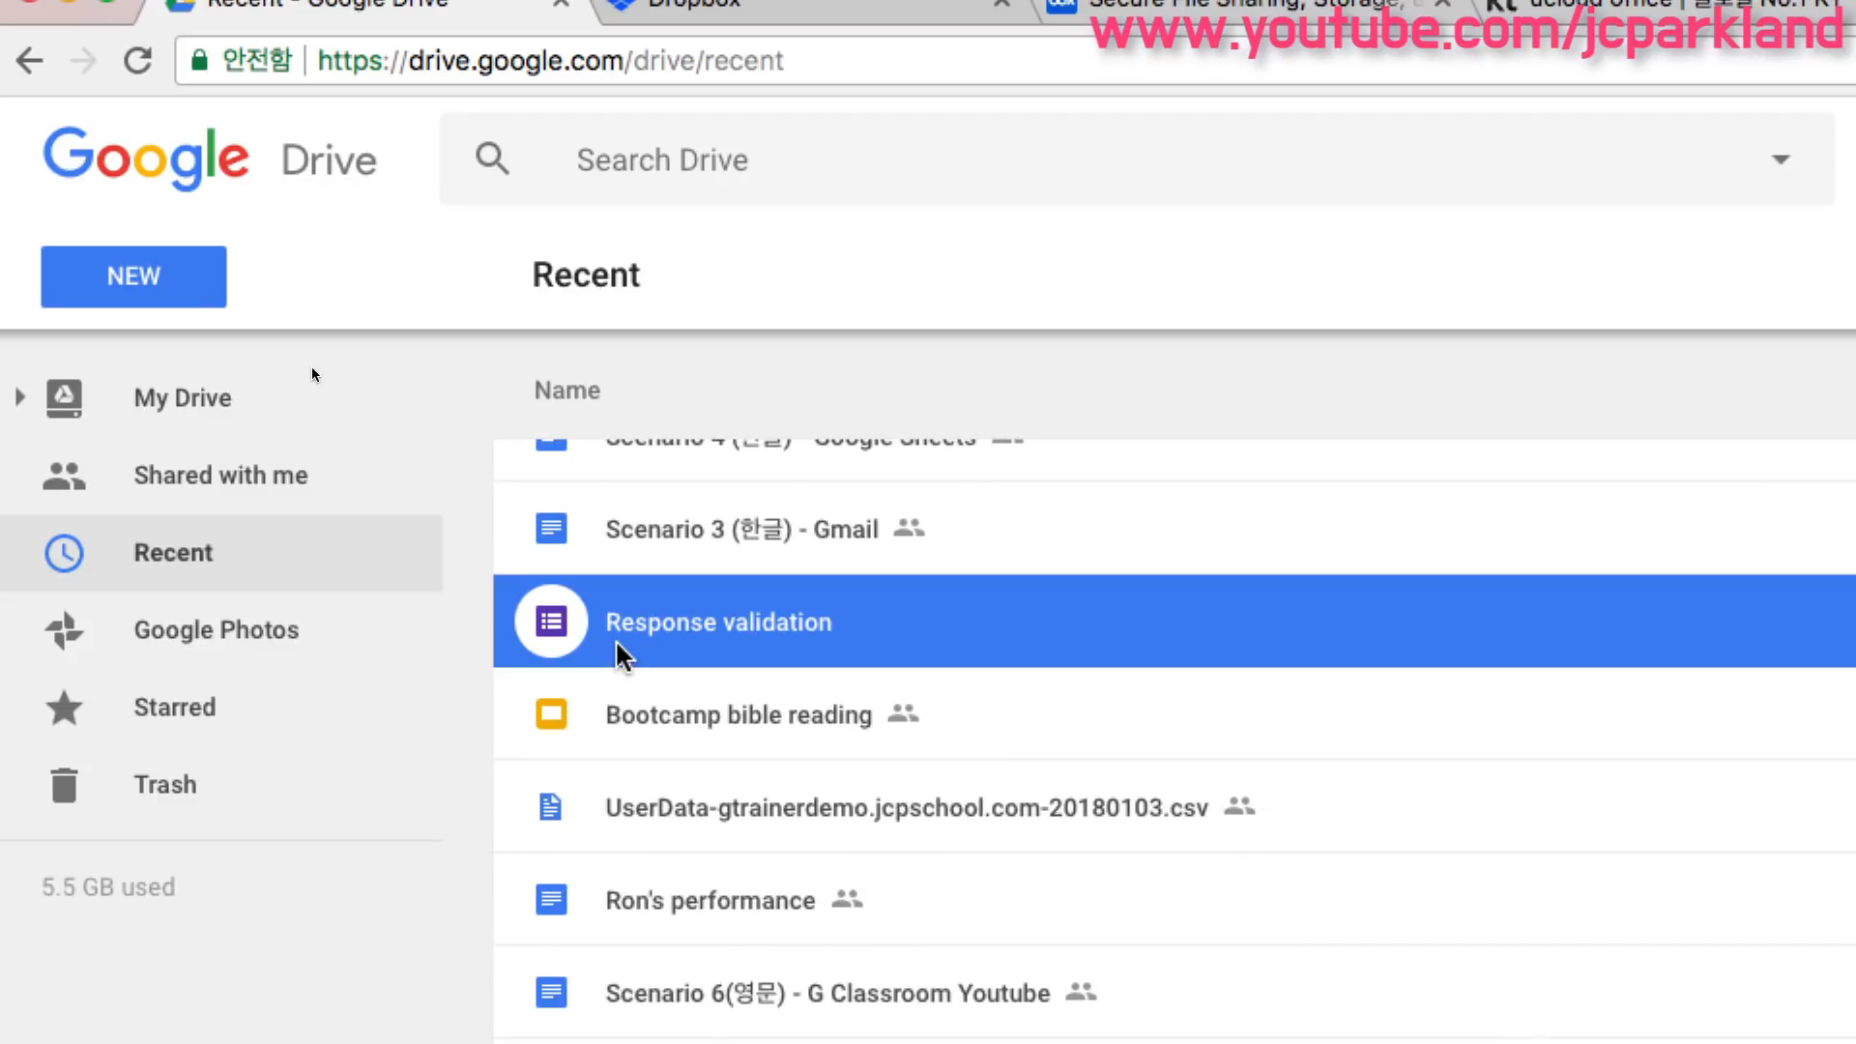
{"action": "left_click_drag", "start_coordinate": [657, 652], "coordinate": [339, 415]}
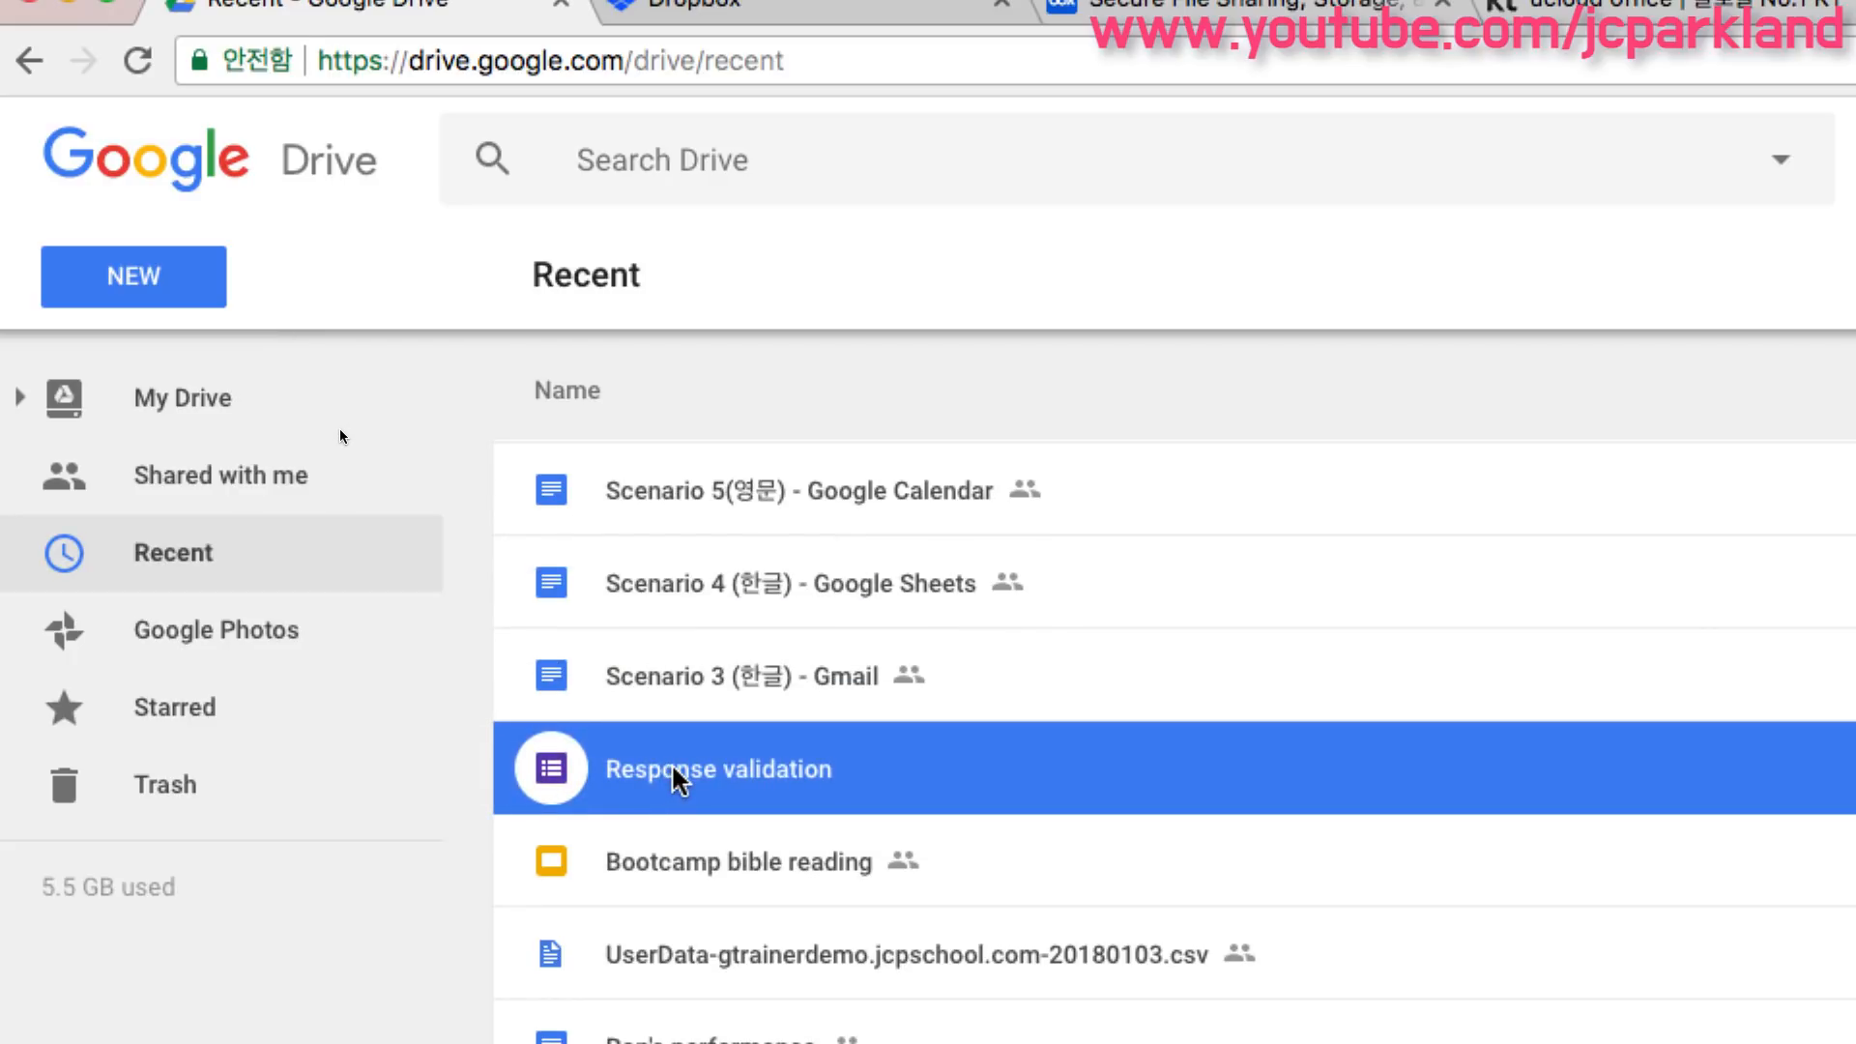
{"action": "right_click", "coordinate": [674, 769]}
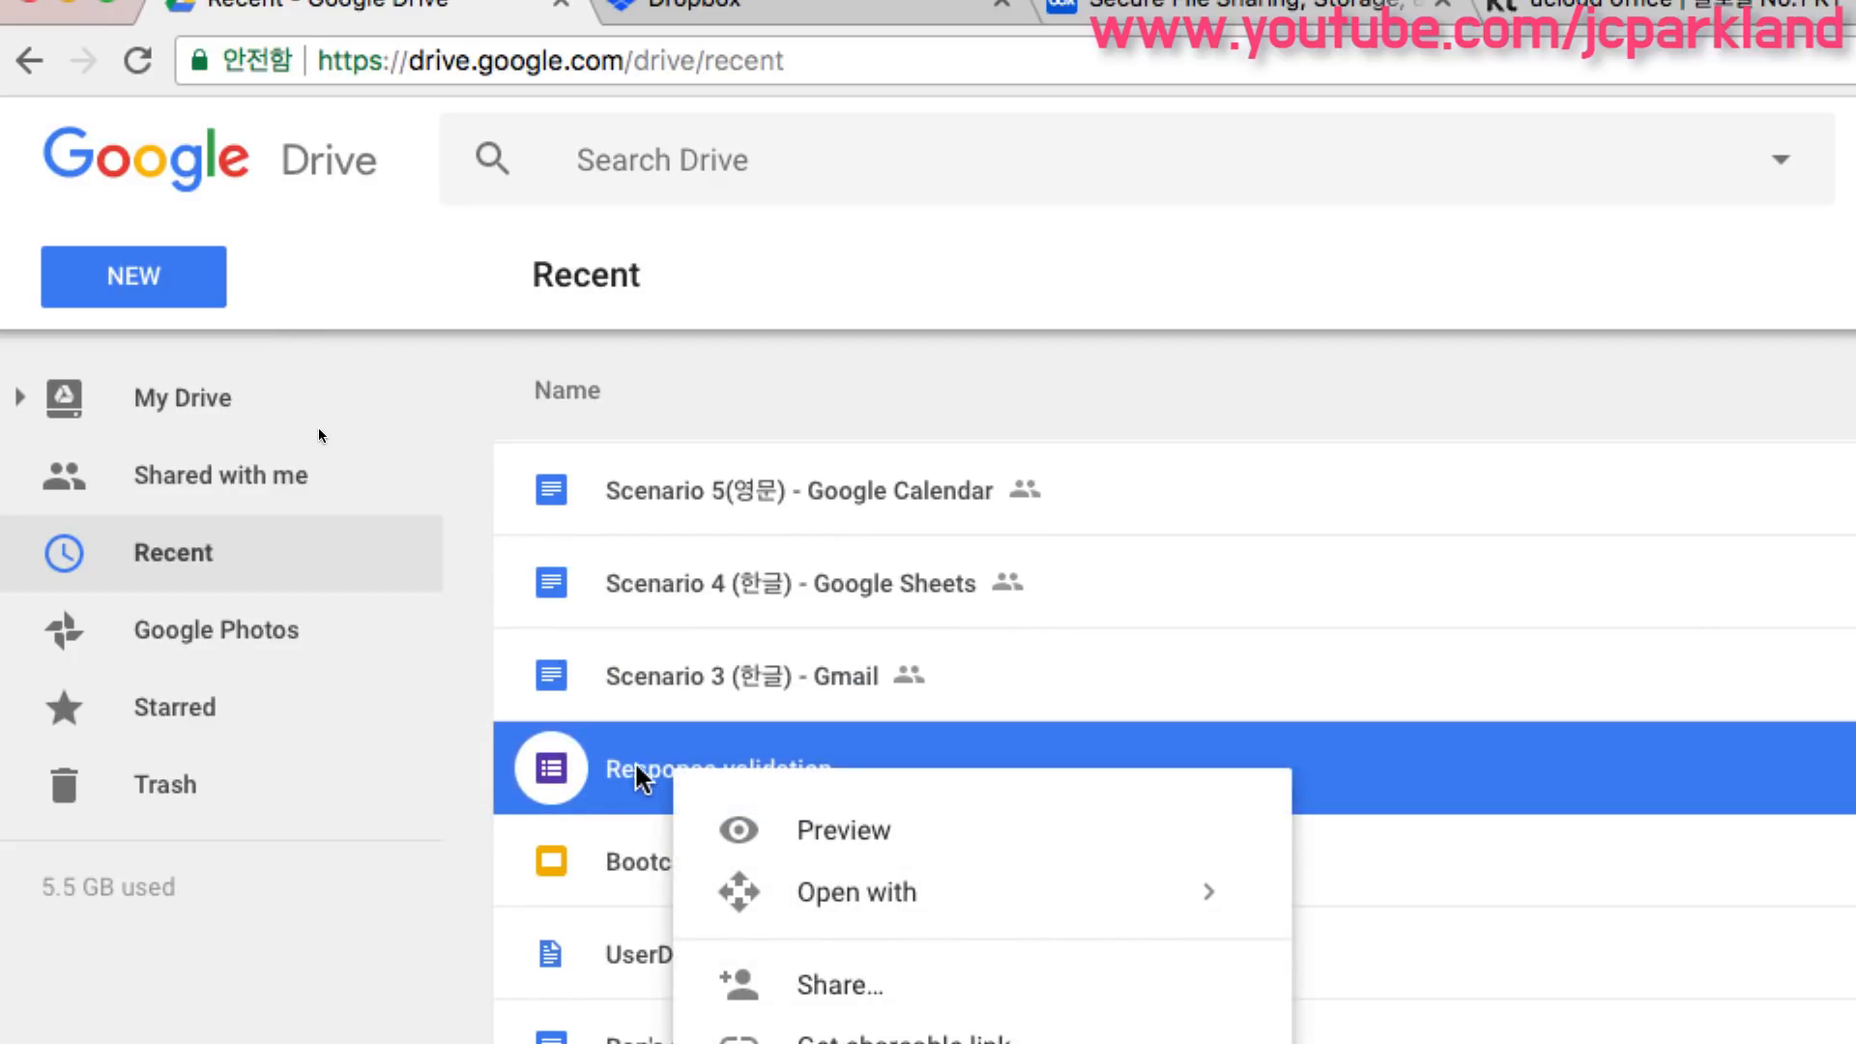
{"action": "left_click", "coordinate": [532, 773]}
- View the context menu of the Scenario 5 Google Calendar document, close it, and scroll through Recent files
{"action": "left_click", "coordinate": [694, 508]}
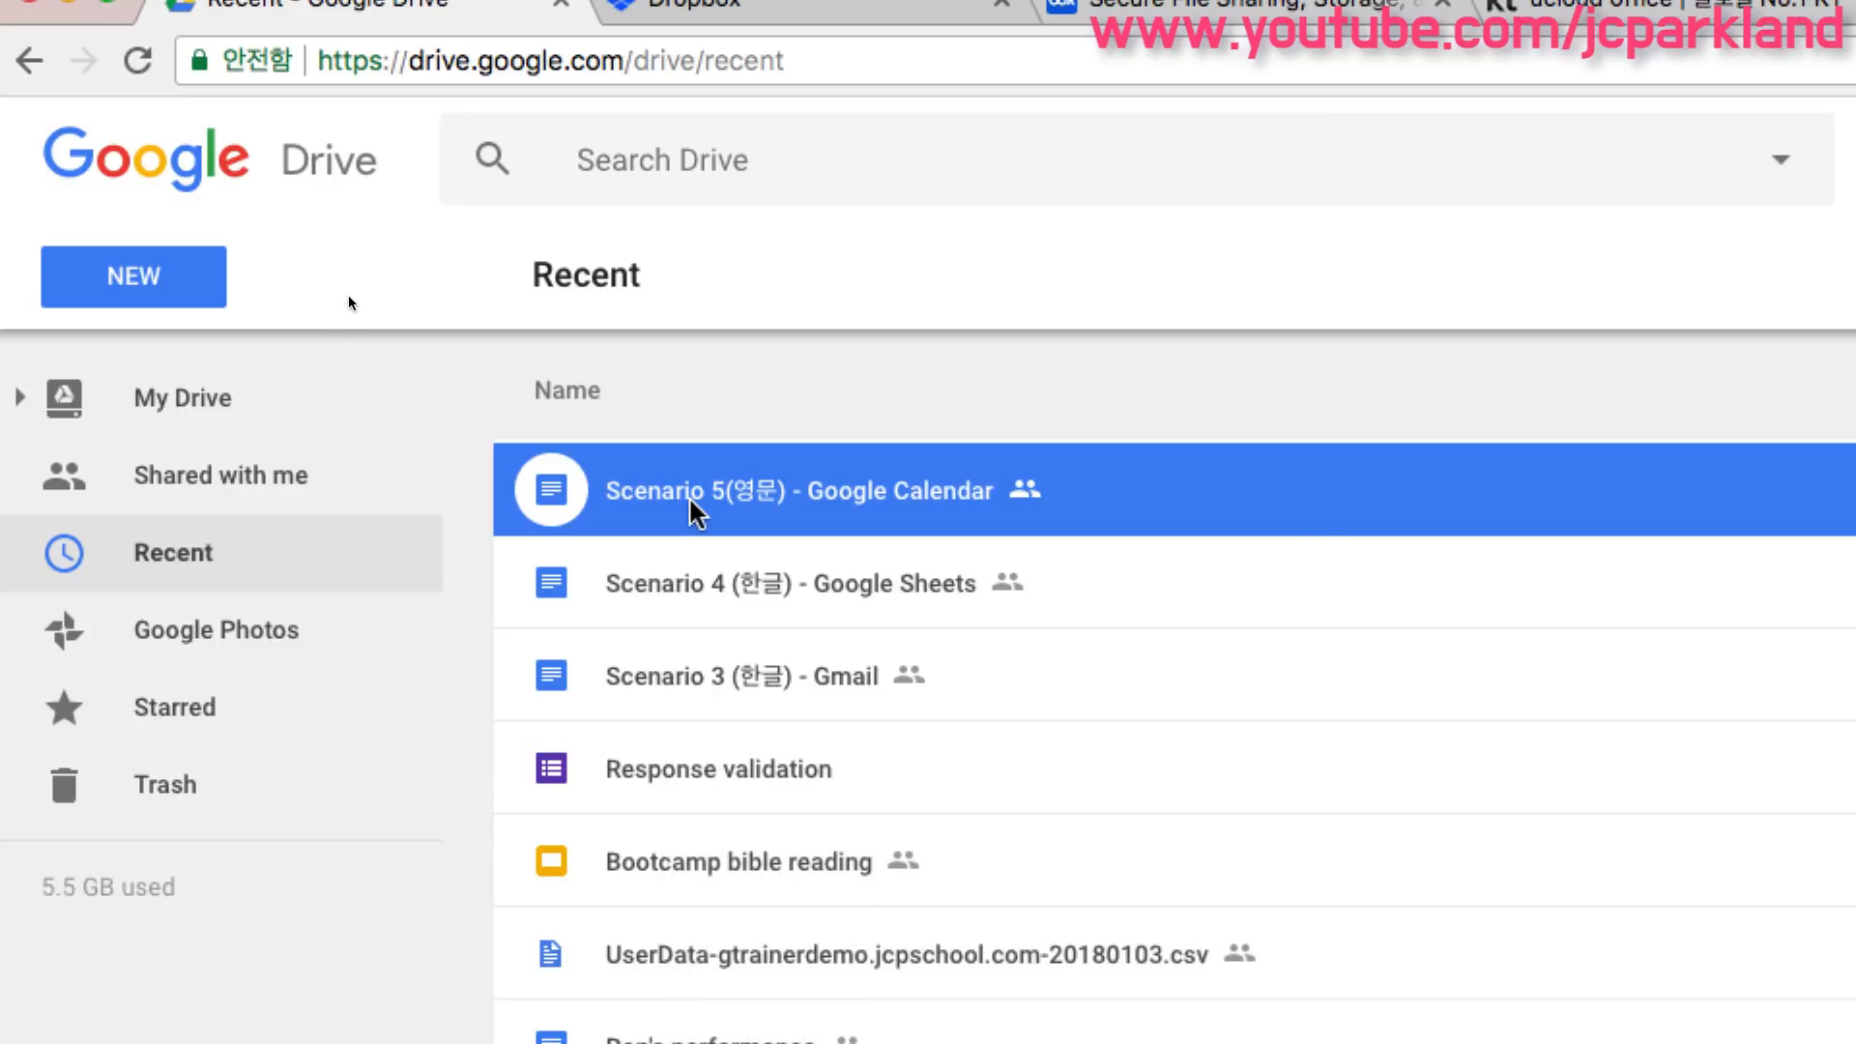
{"action": "right_click", "coordinate": [695, 511]}
{"action": "mouse_move", "coordinate": [756, 659]}
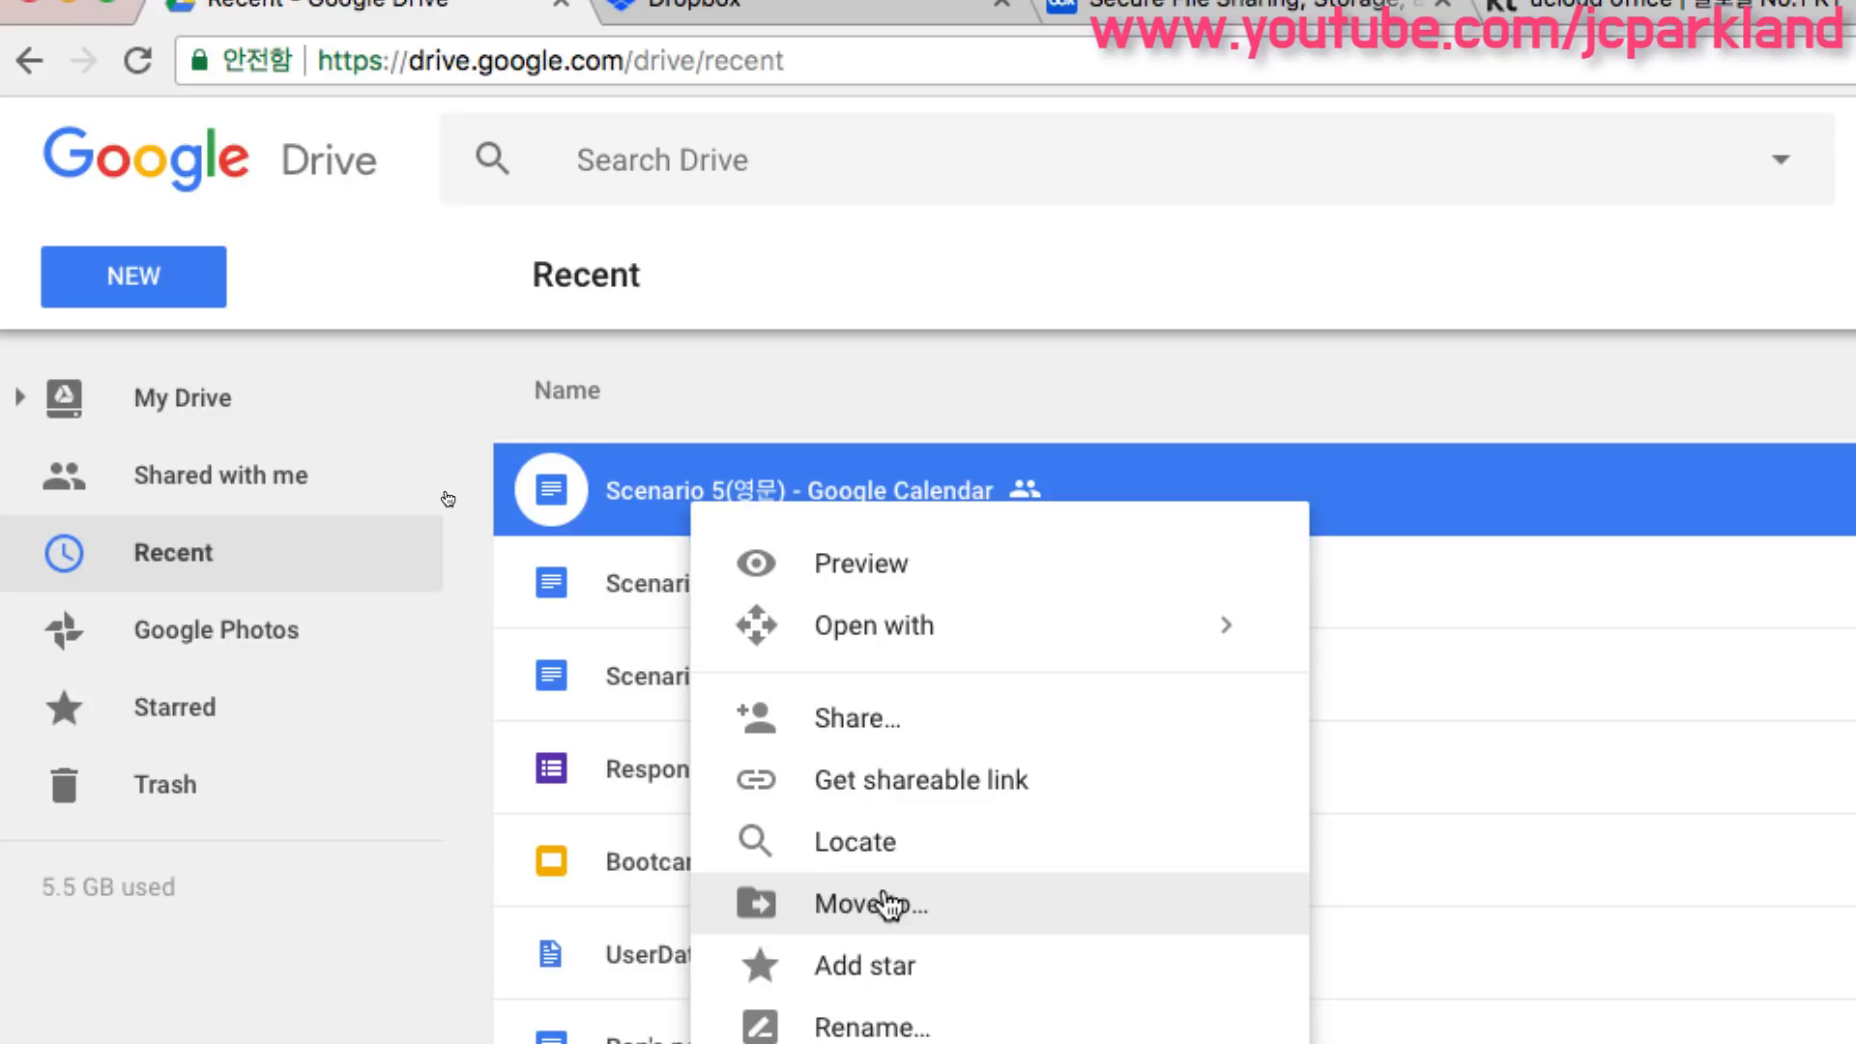
{"action": "left_click", "coordinate": [643, 807]}
{"action": "scroll", "coordinate": [657, 831], "scroll_direction": "down", "scroll_amount": 1}
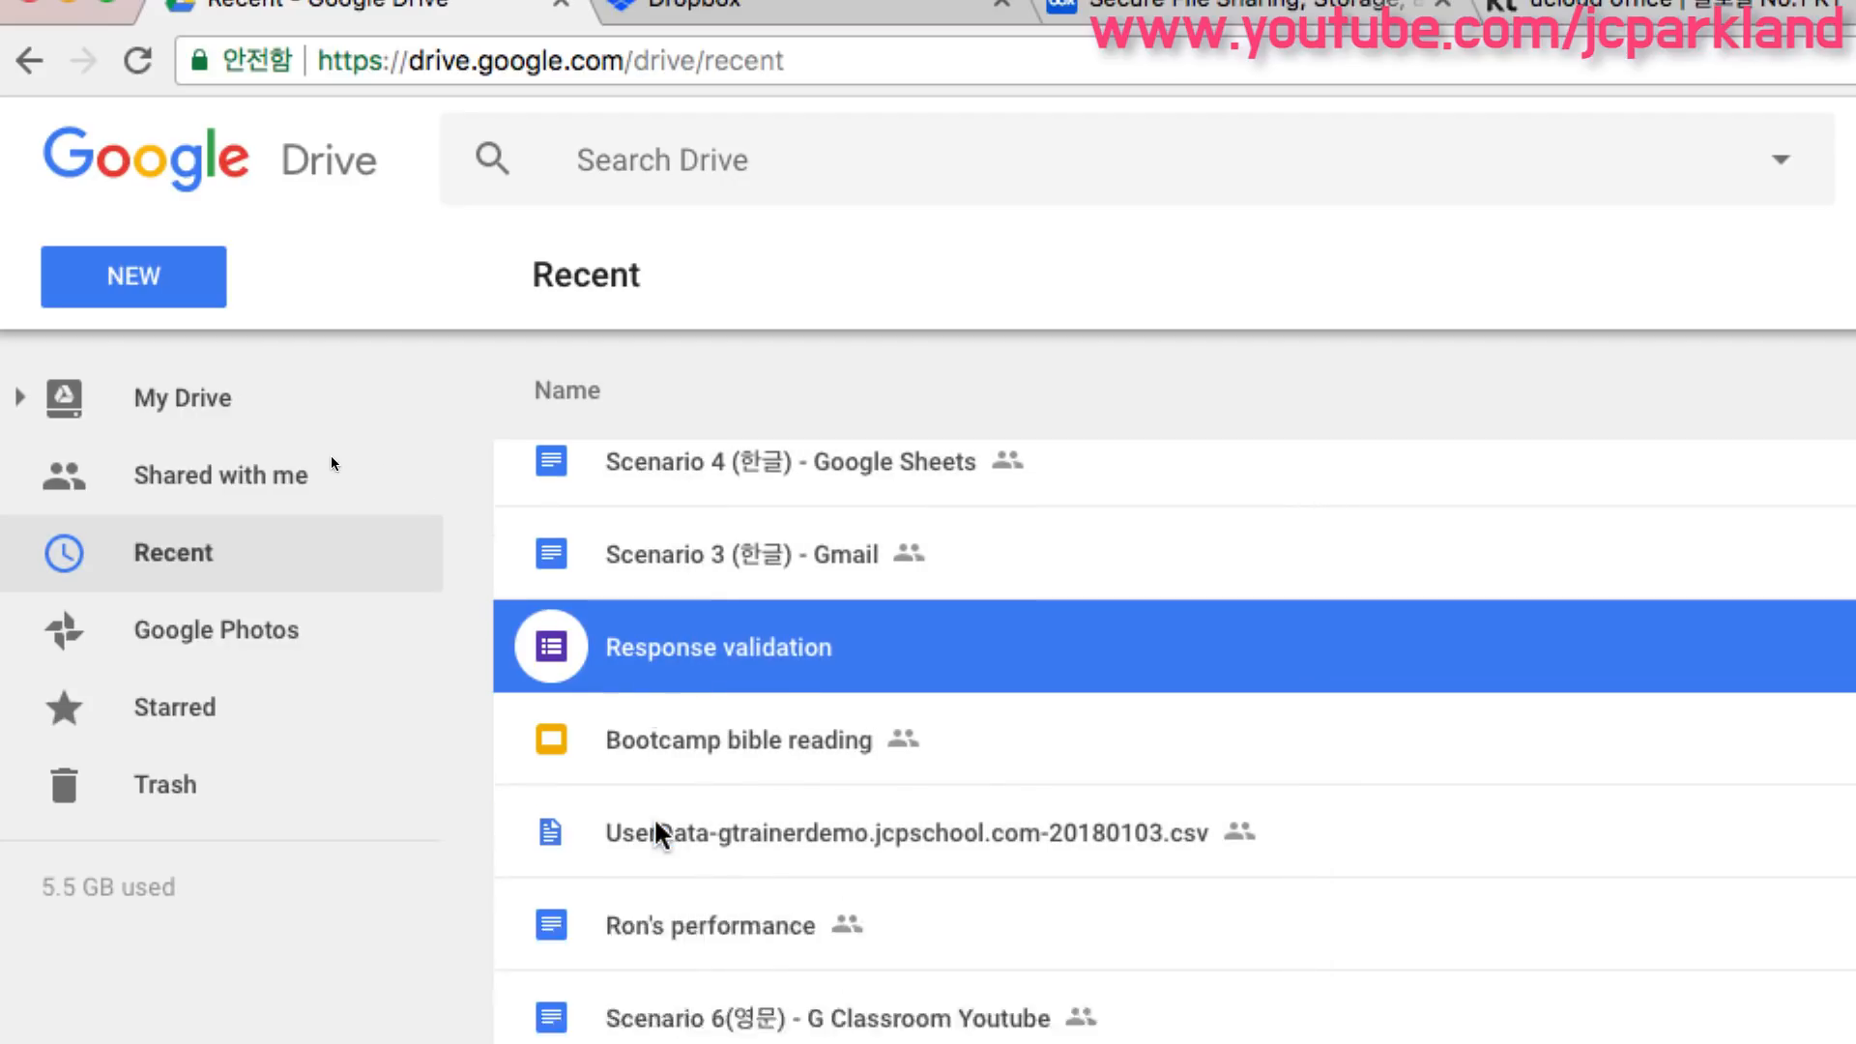
{"action": "scroll", "coordinate": [657, 832], "scroll_direction": "down", "scroll_amount": 1}
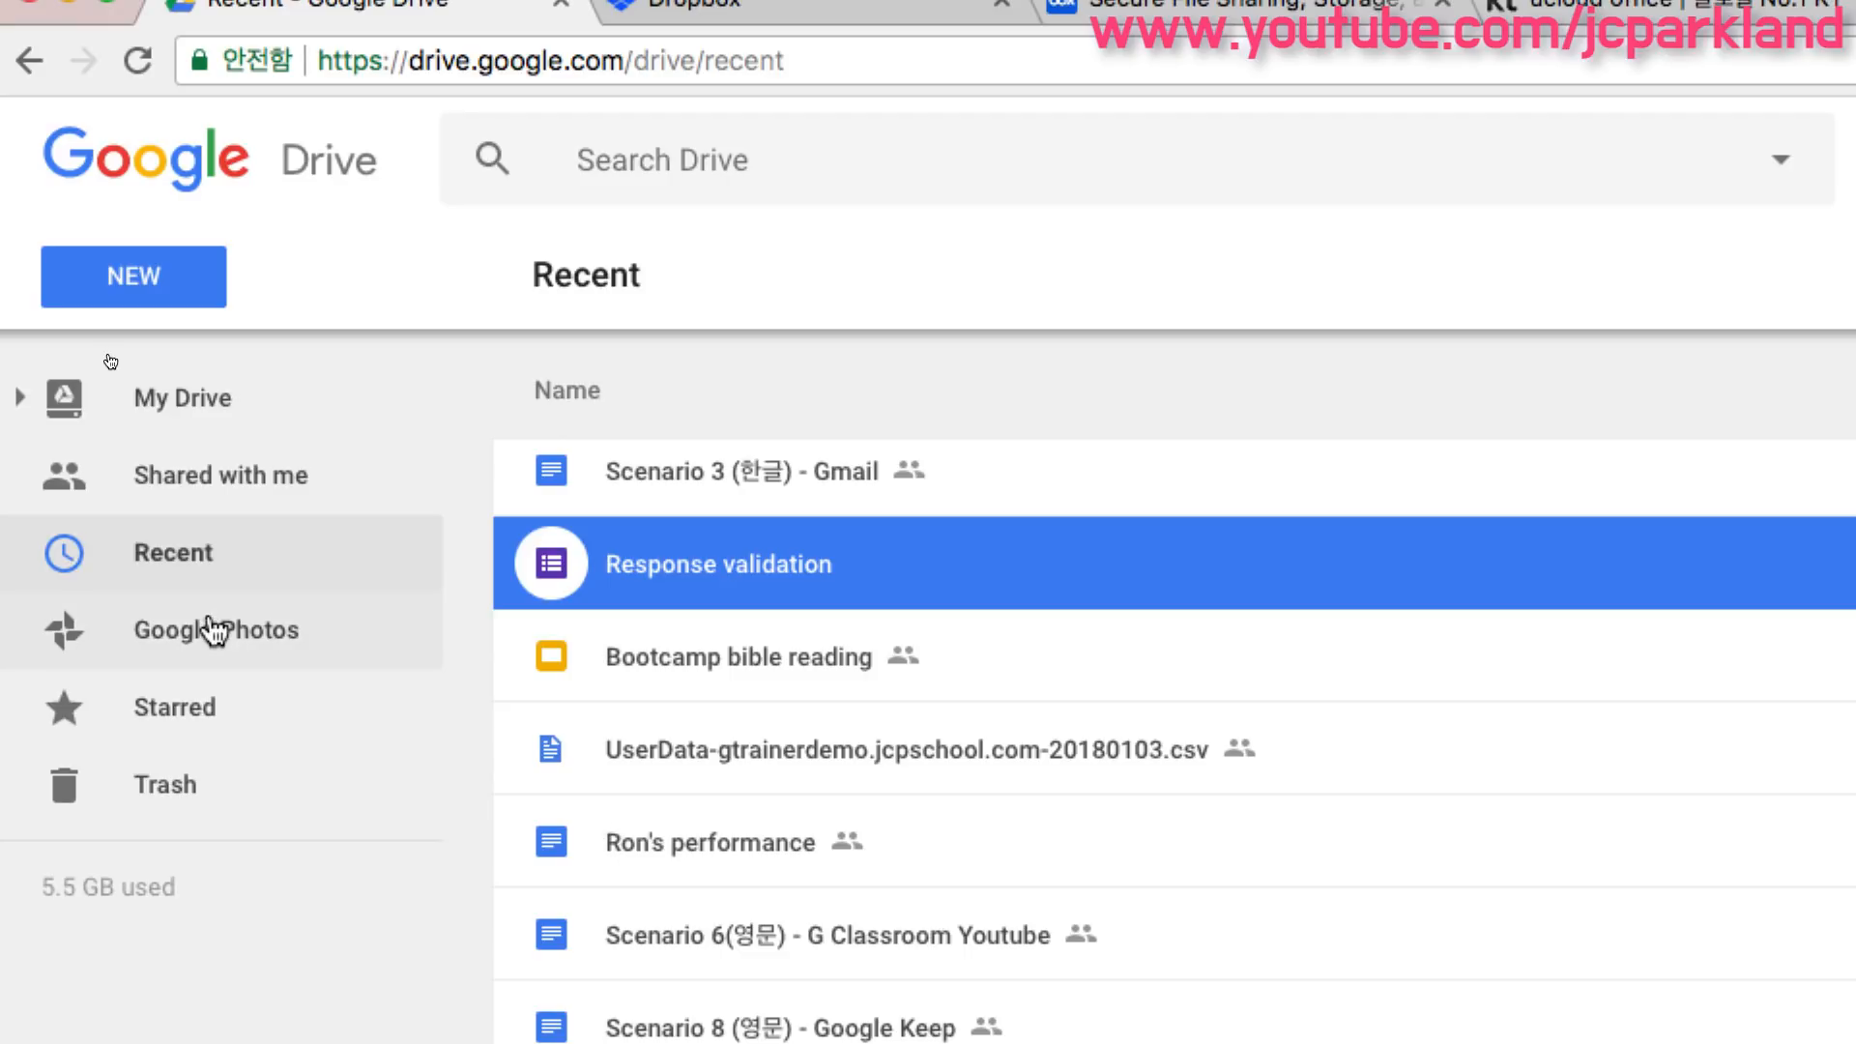
- Open the Google Photos section, then return to My Drive
{"action": "left_click", "coordinate": [242, 652]}
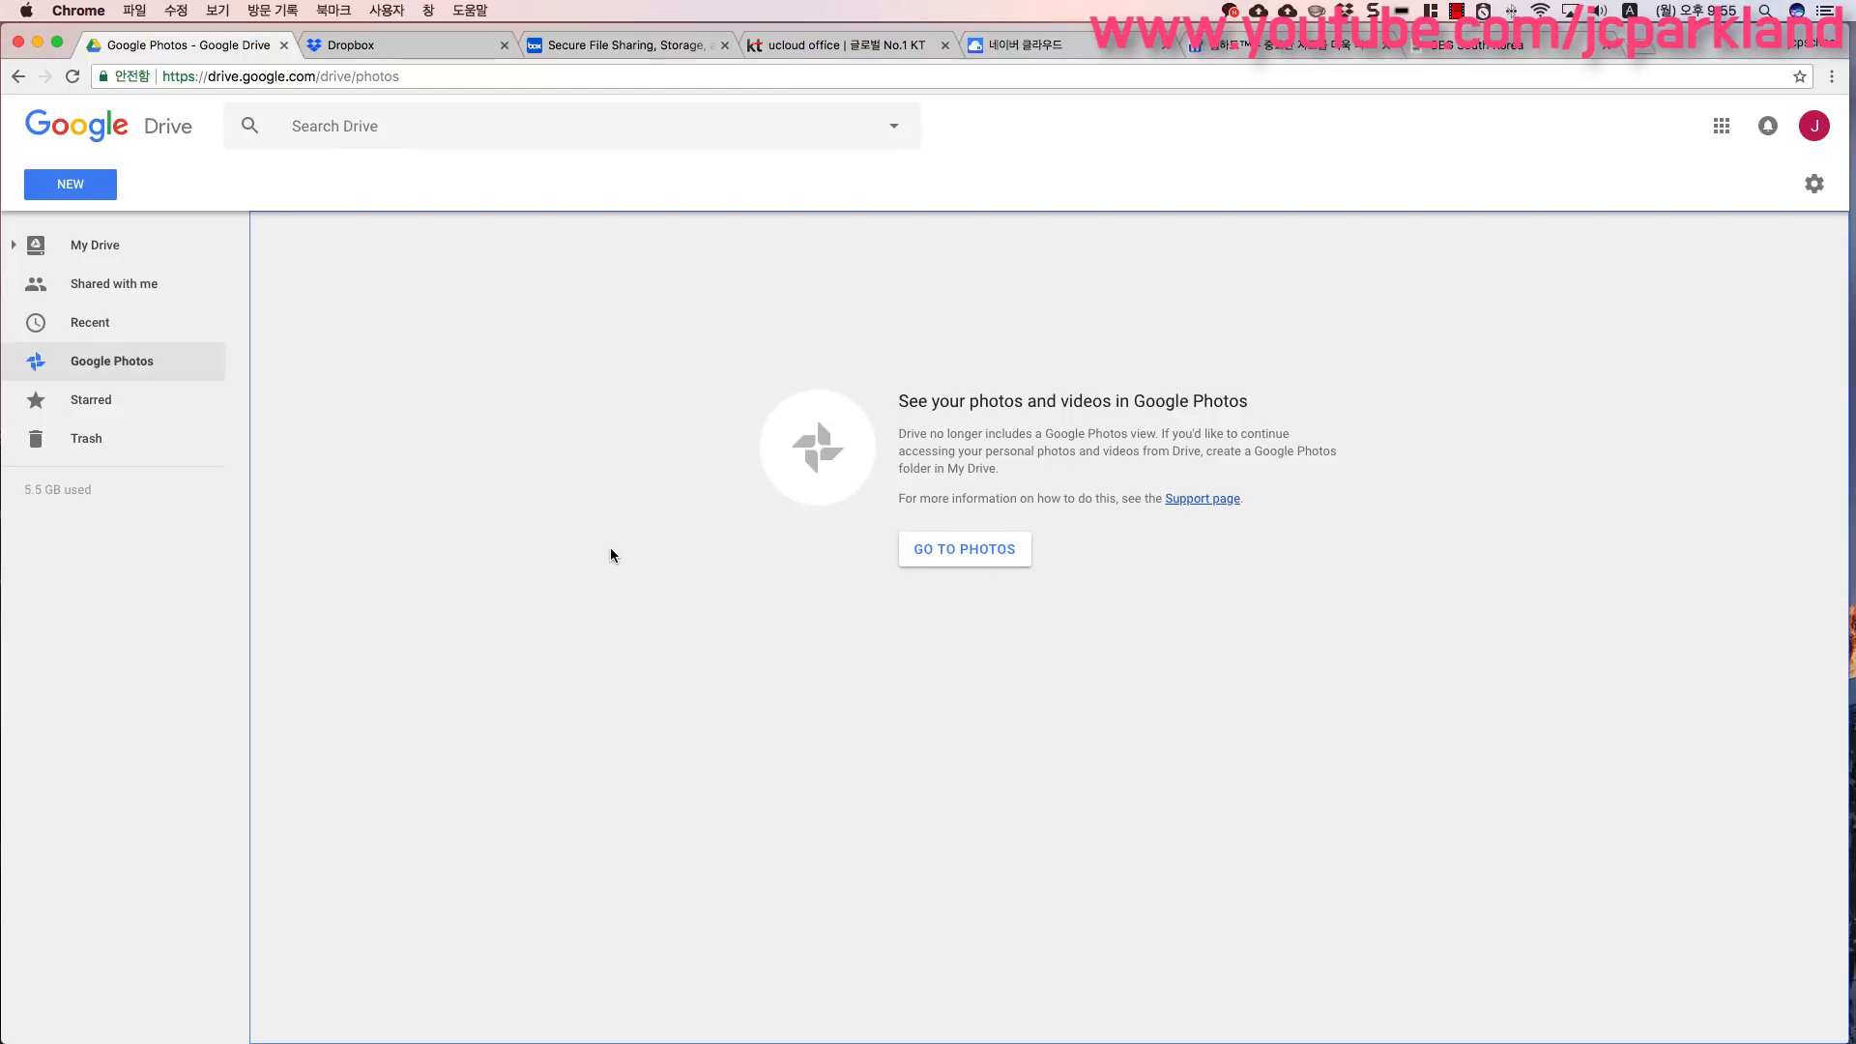
{"action": "left_click", "coordinate": [97, 245]}
- Add a star to the Book List spreadsheet in My Drive
{"action": "left_click", "coordinate": [342, 522]}
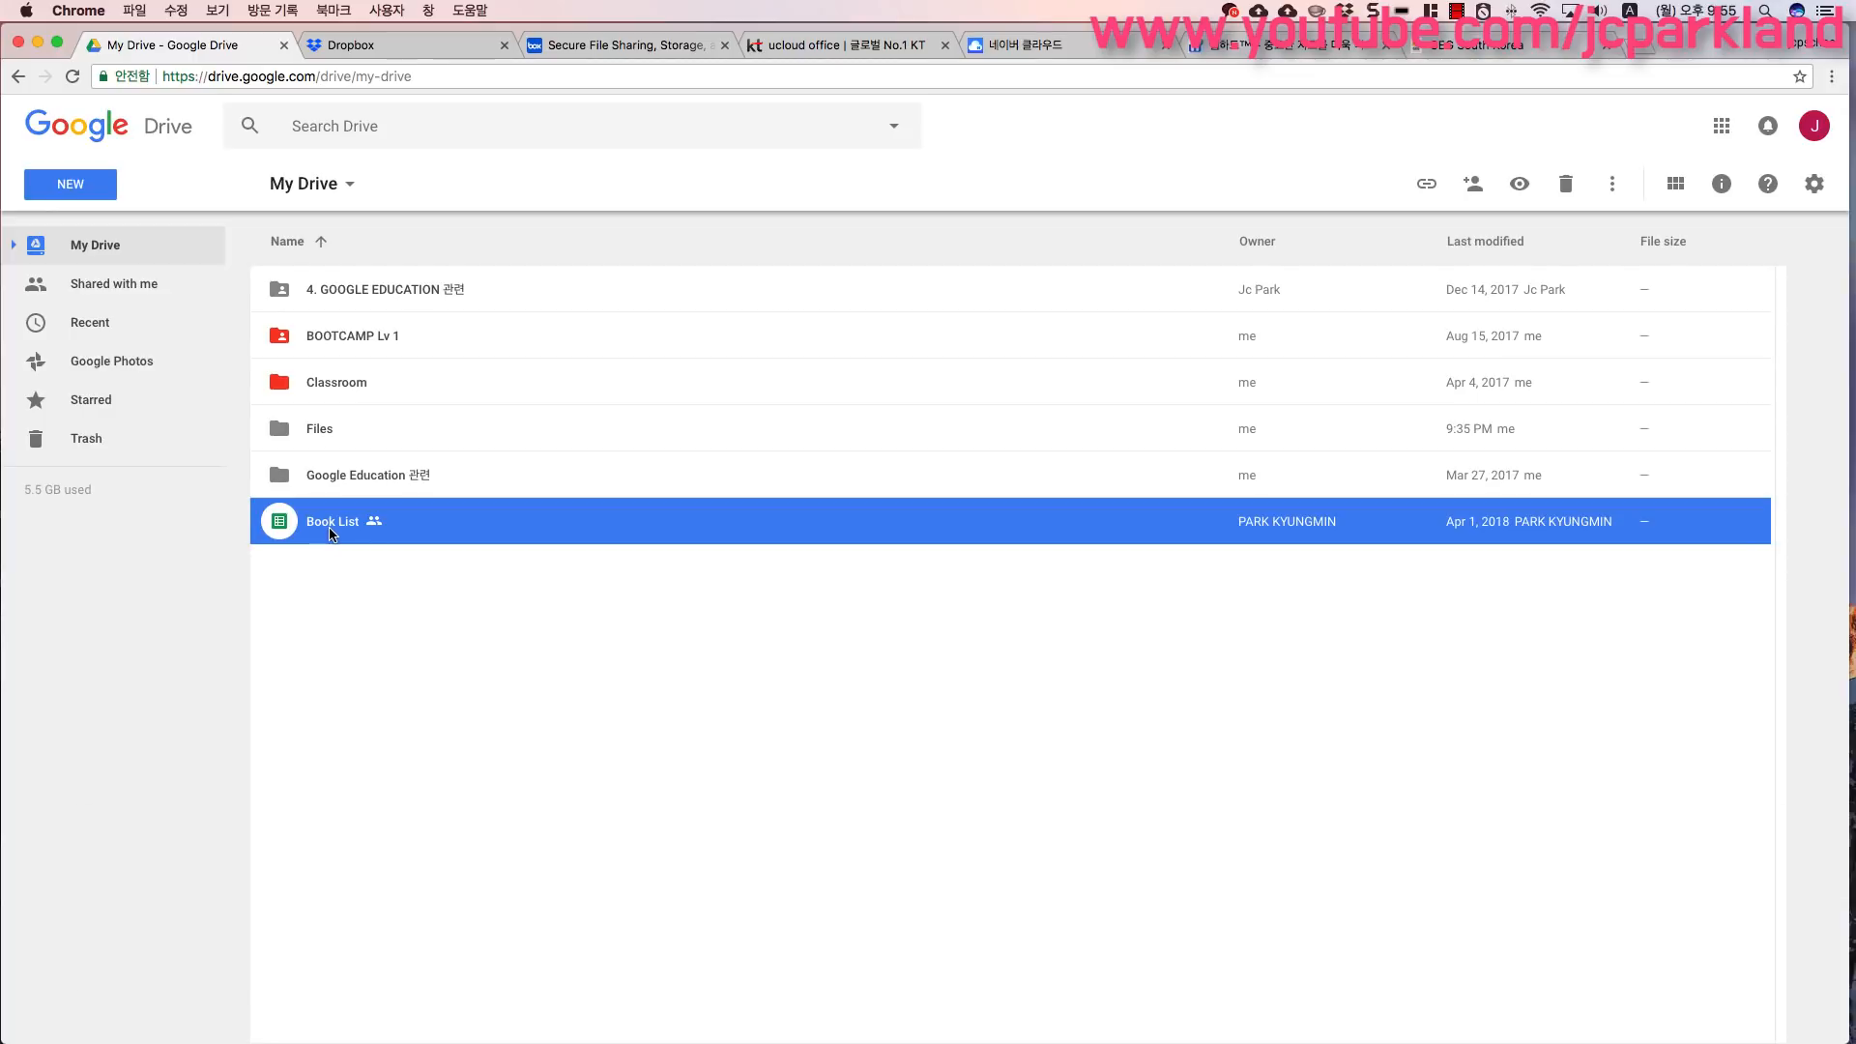
{"action": "right_click", "coordinate": [331, 534]}
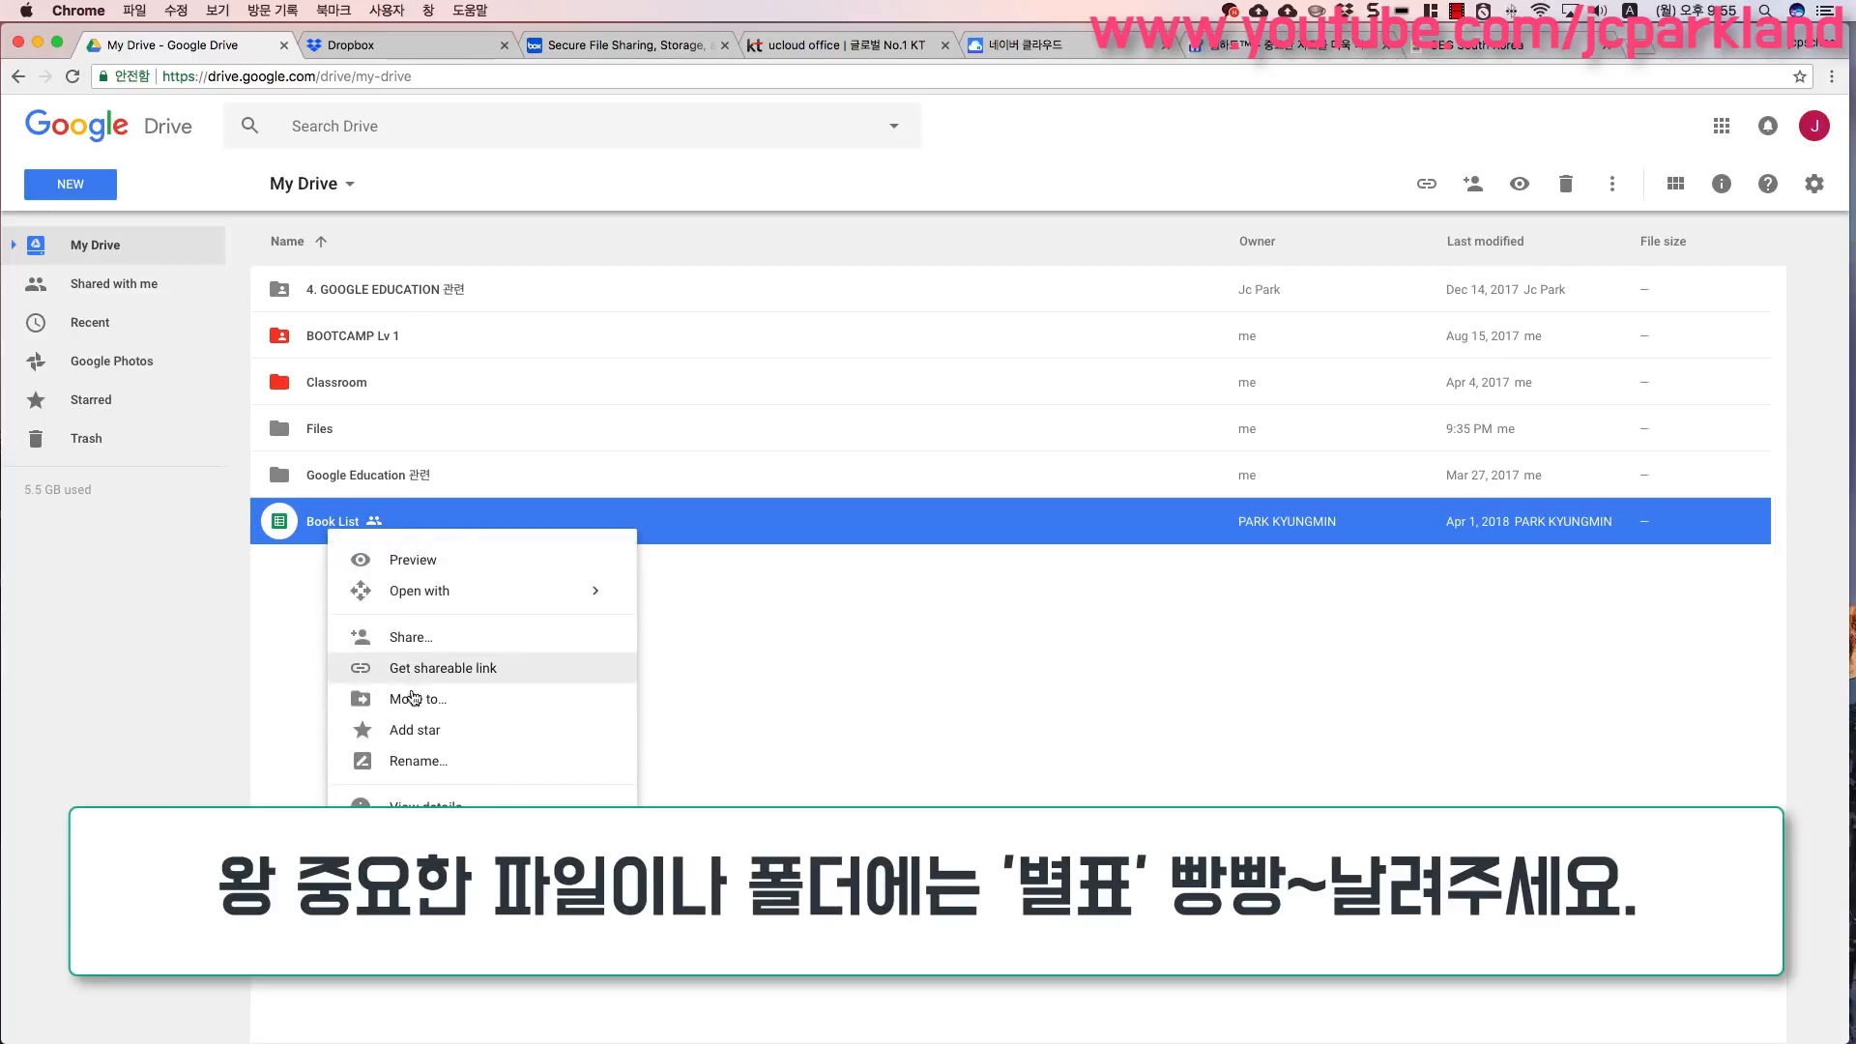
{"action": "left_click", "coordinate": [433, 739]}
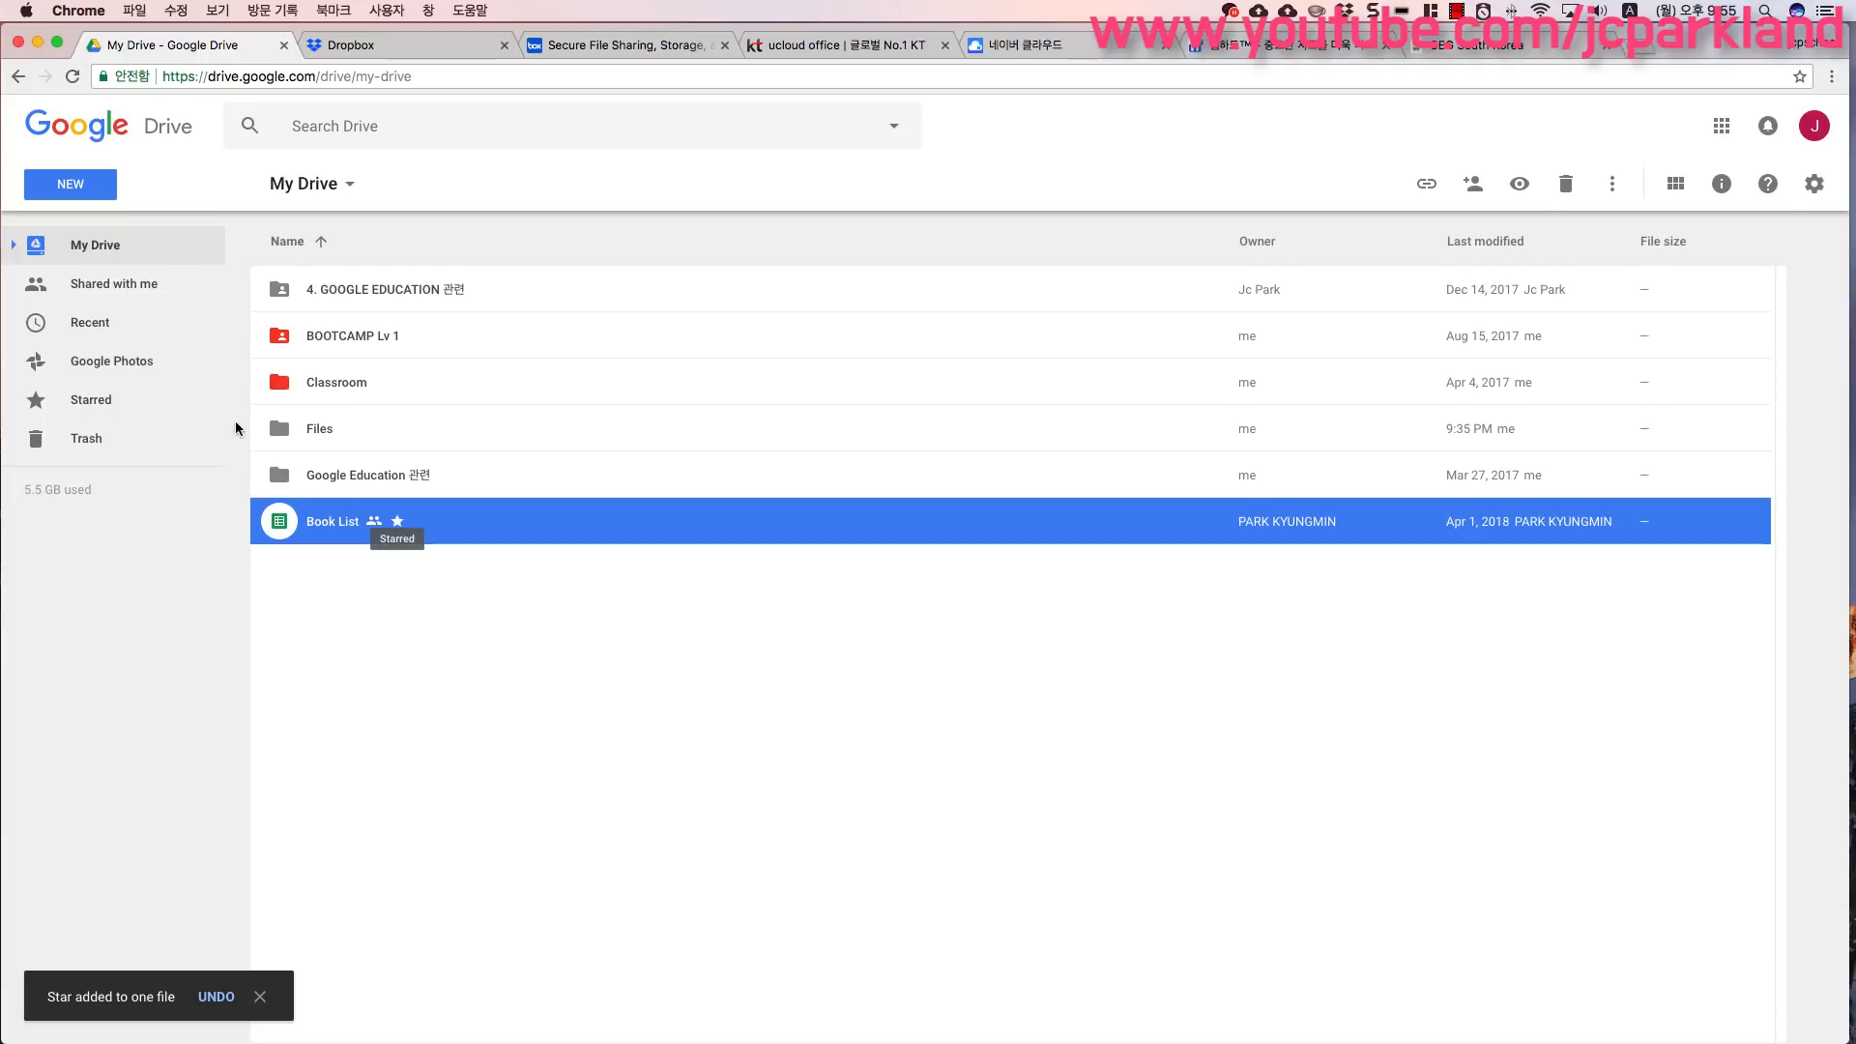
- Open Starred, remove the star from Book List, and return to My Drive
{"action": "left_click", "coordinate": [111, 405]}
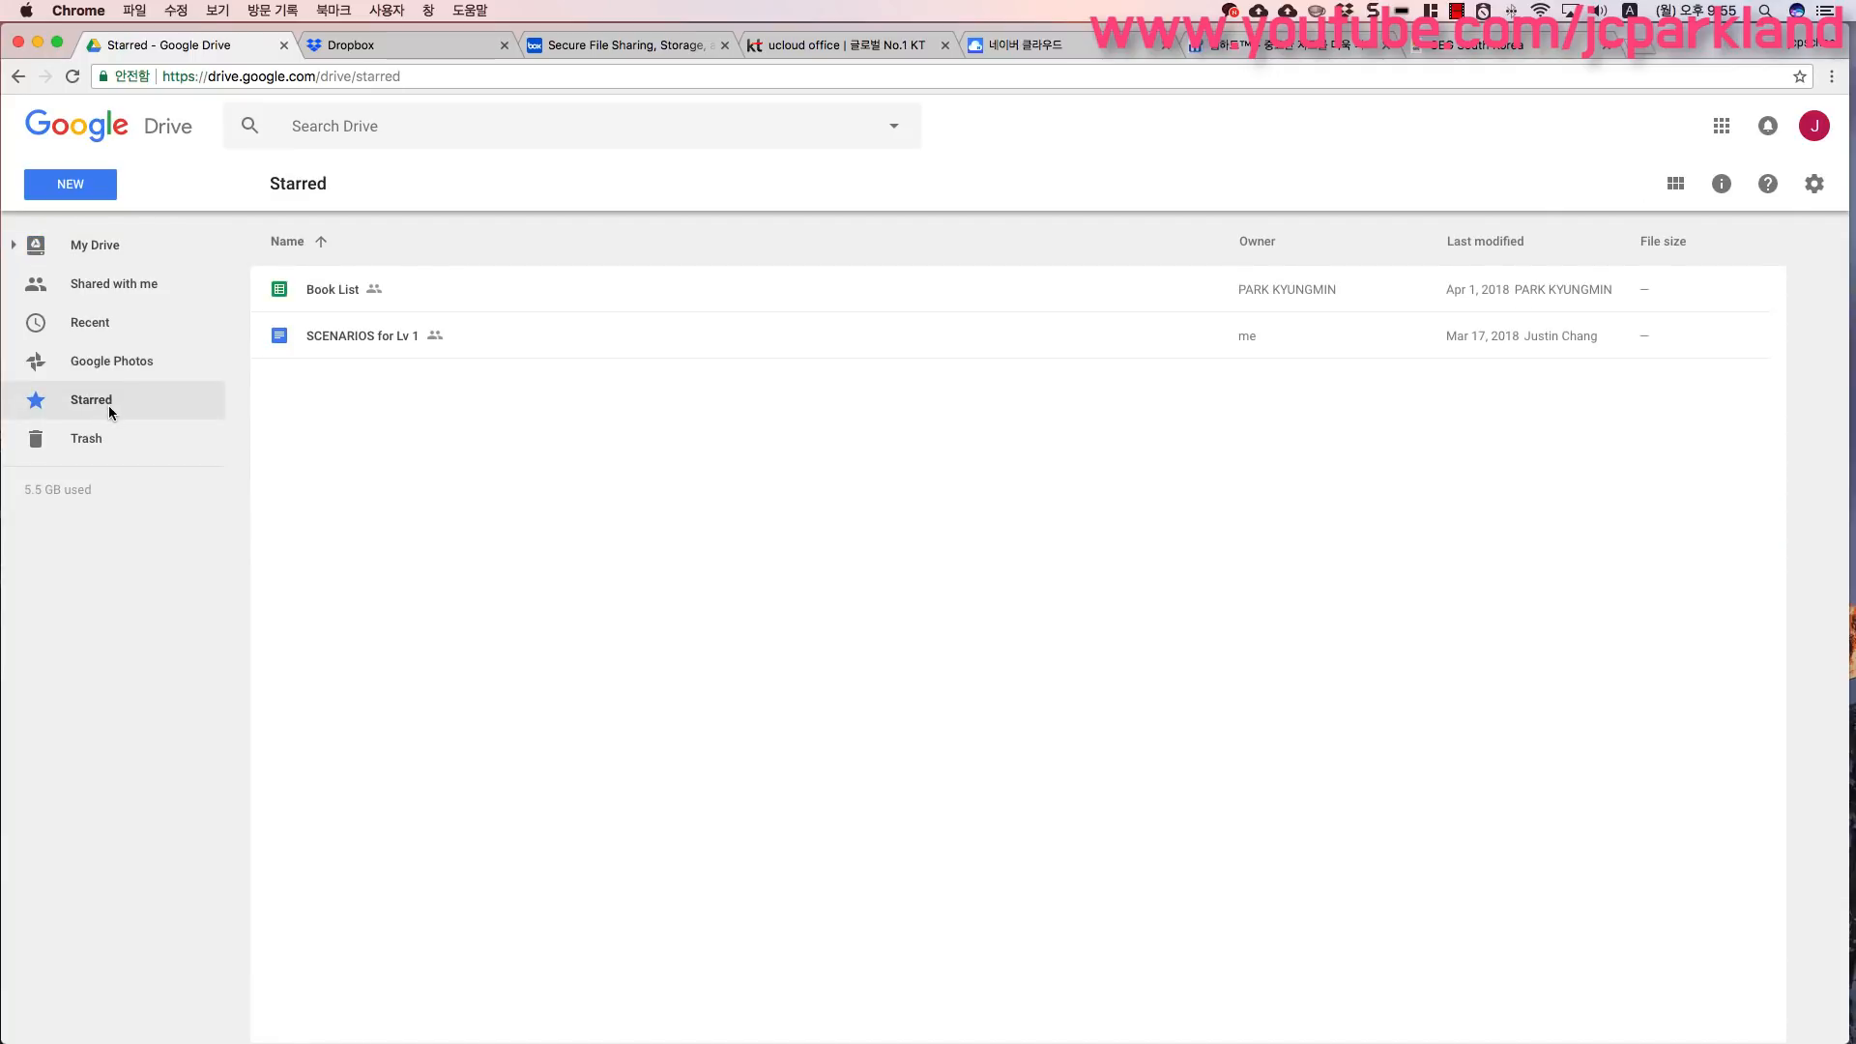
{"action": "left_click", "coordinate": [312, 306]}
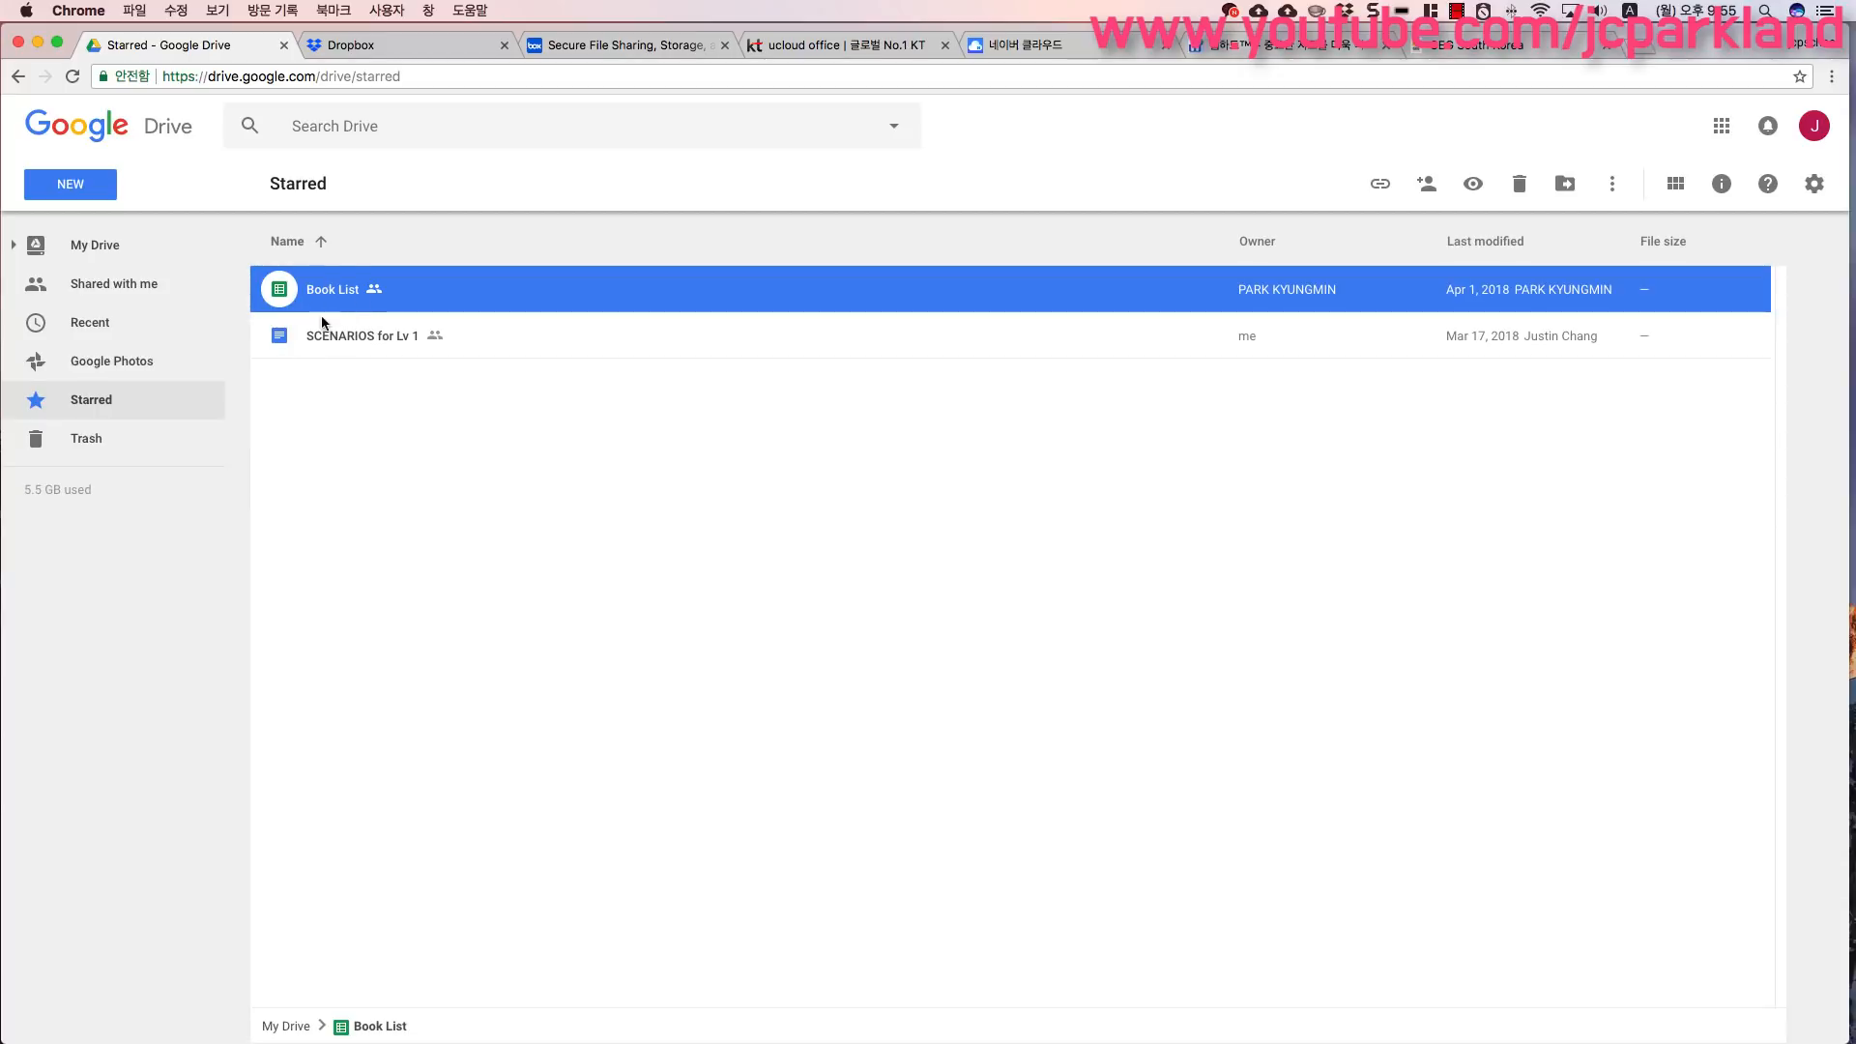
{"action": "right_click", "coordinate": [330, 295]}
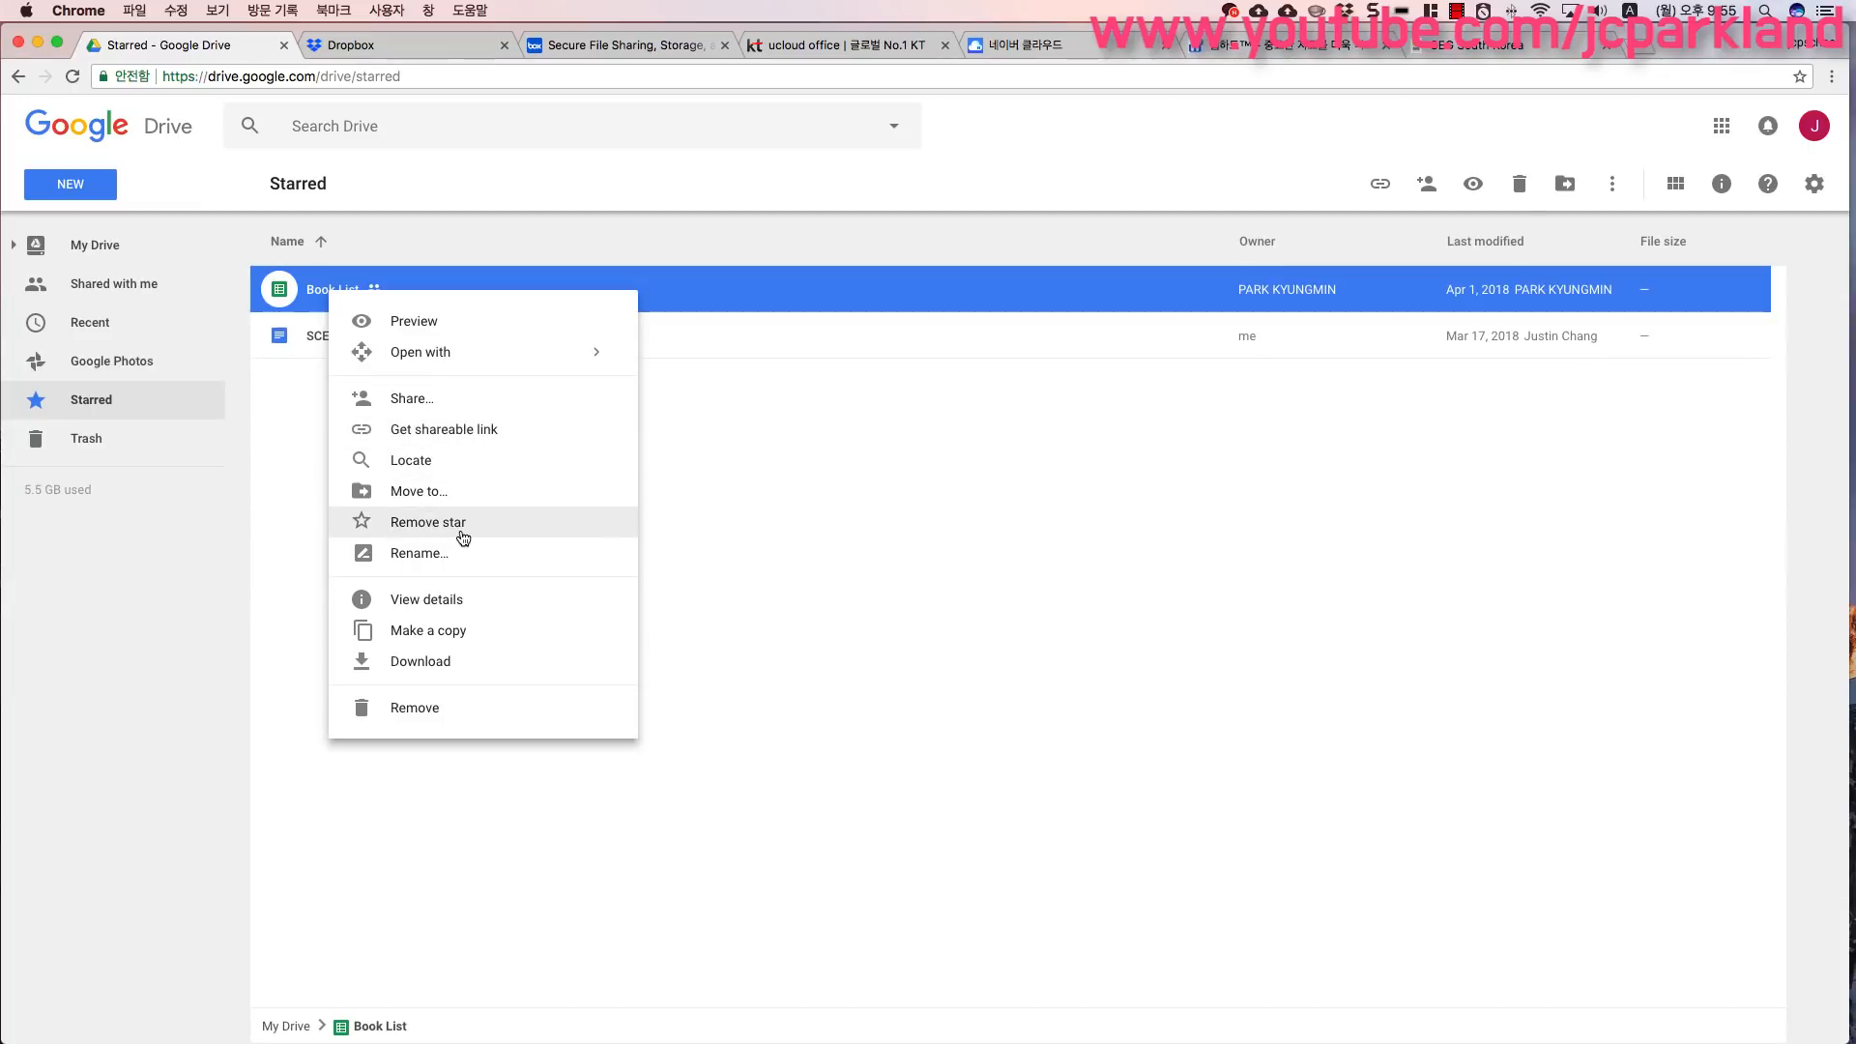
{"action": "left_click", "coordinate": [462, 535]}
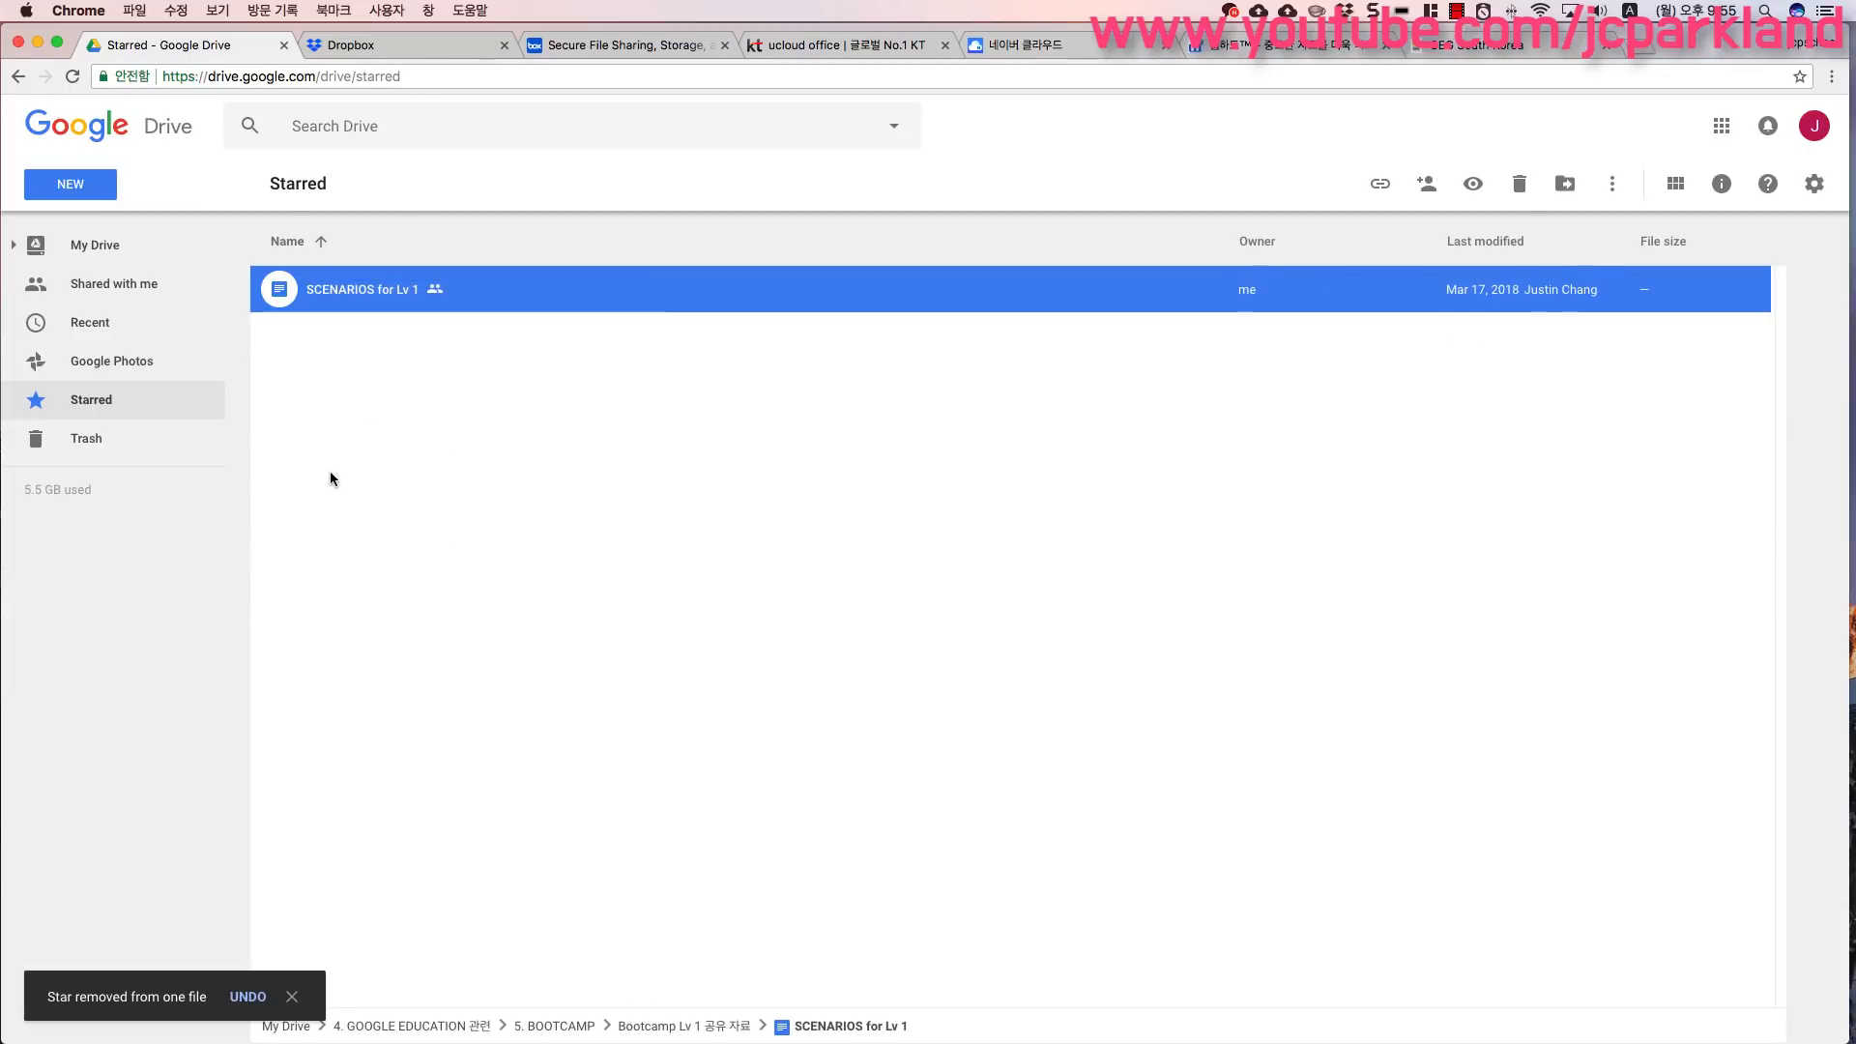
{"action": "mouse_move", "coordinate": [38, 506]}
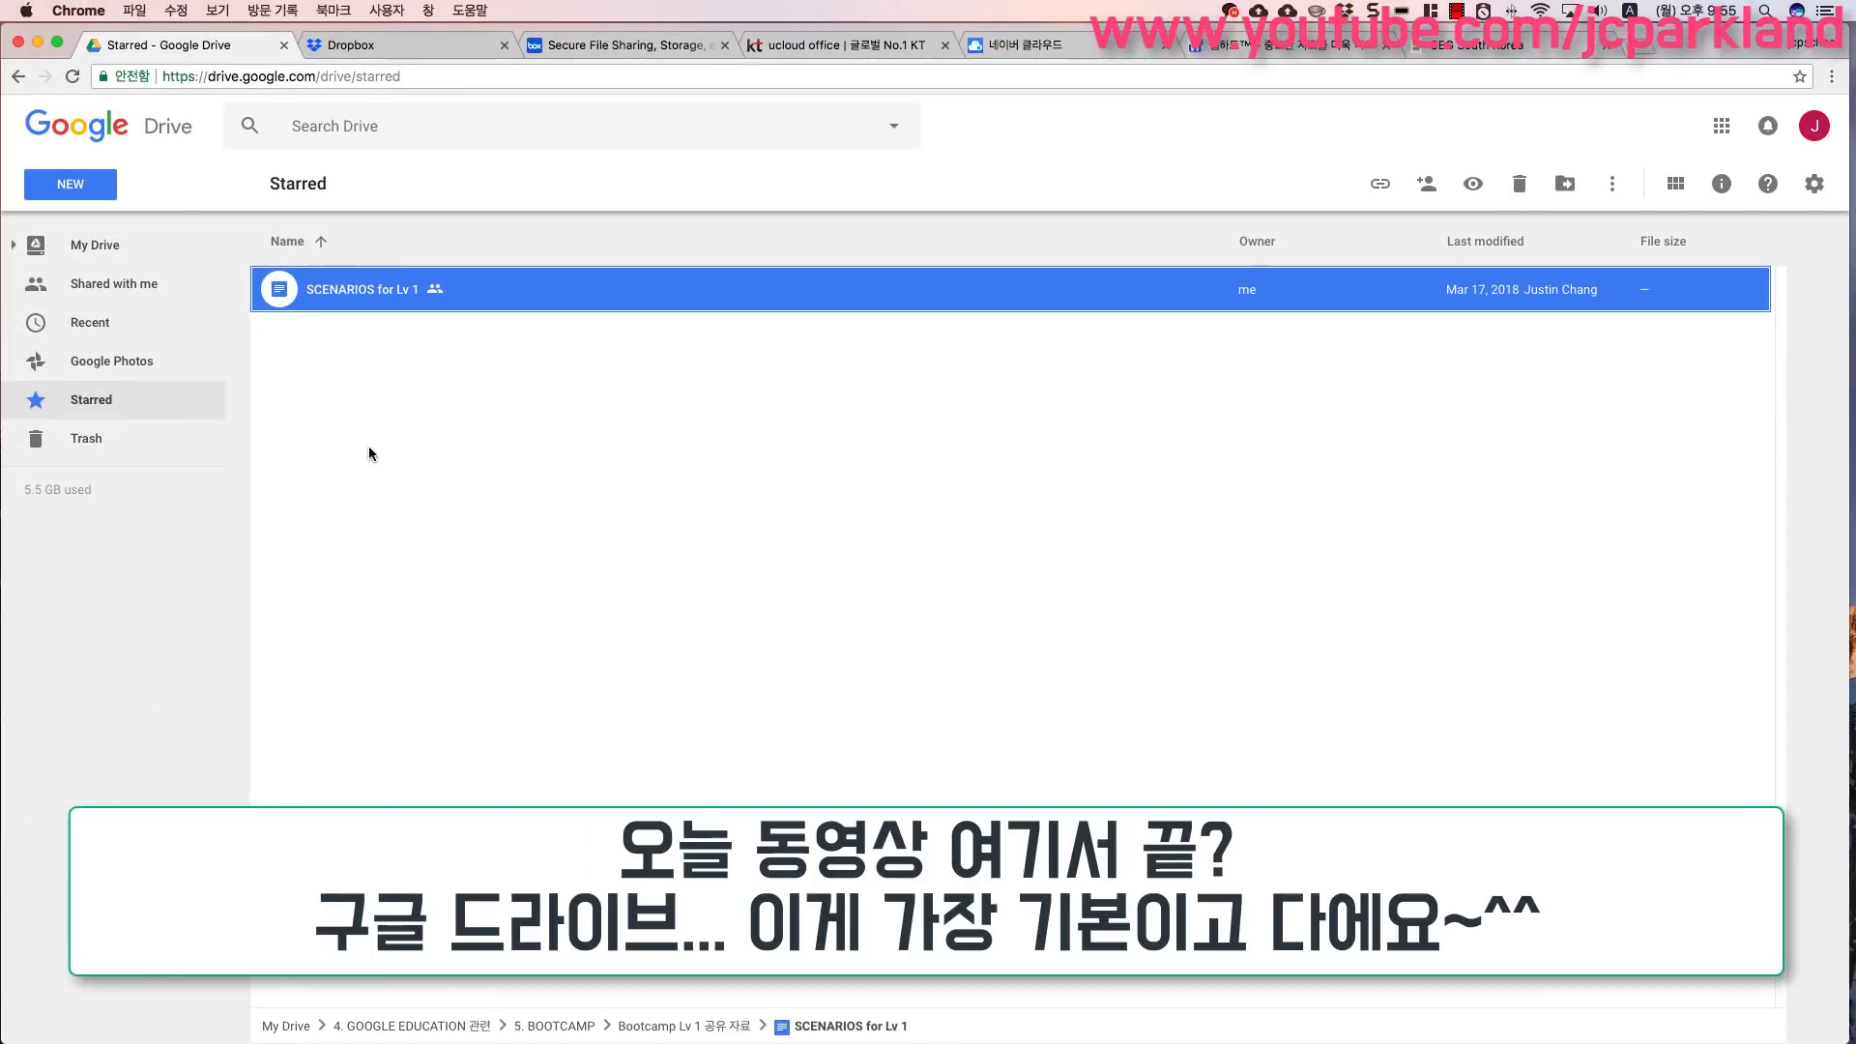
{"action": "left_click", "coordinate": [208, 392]}
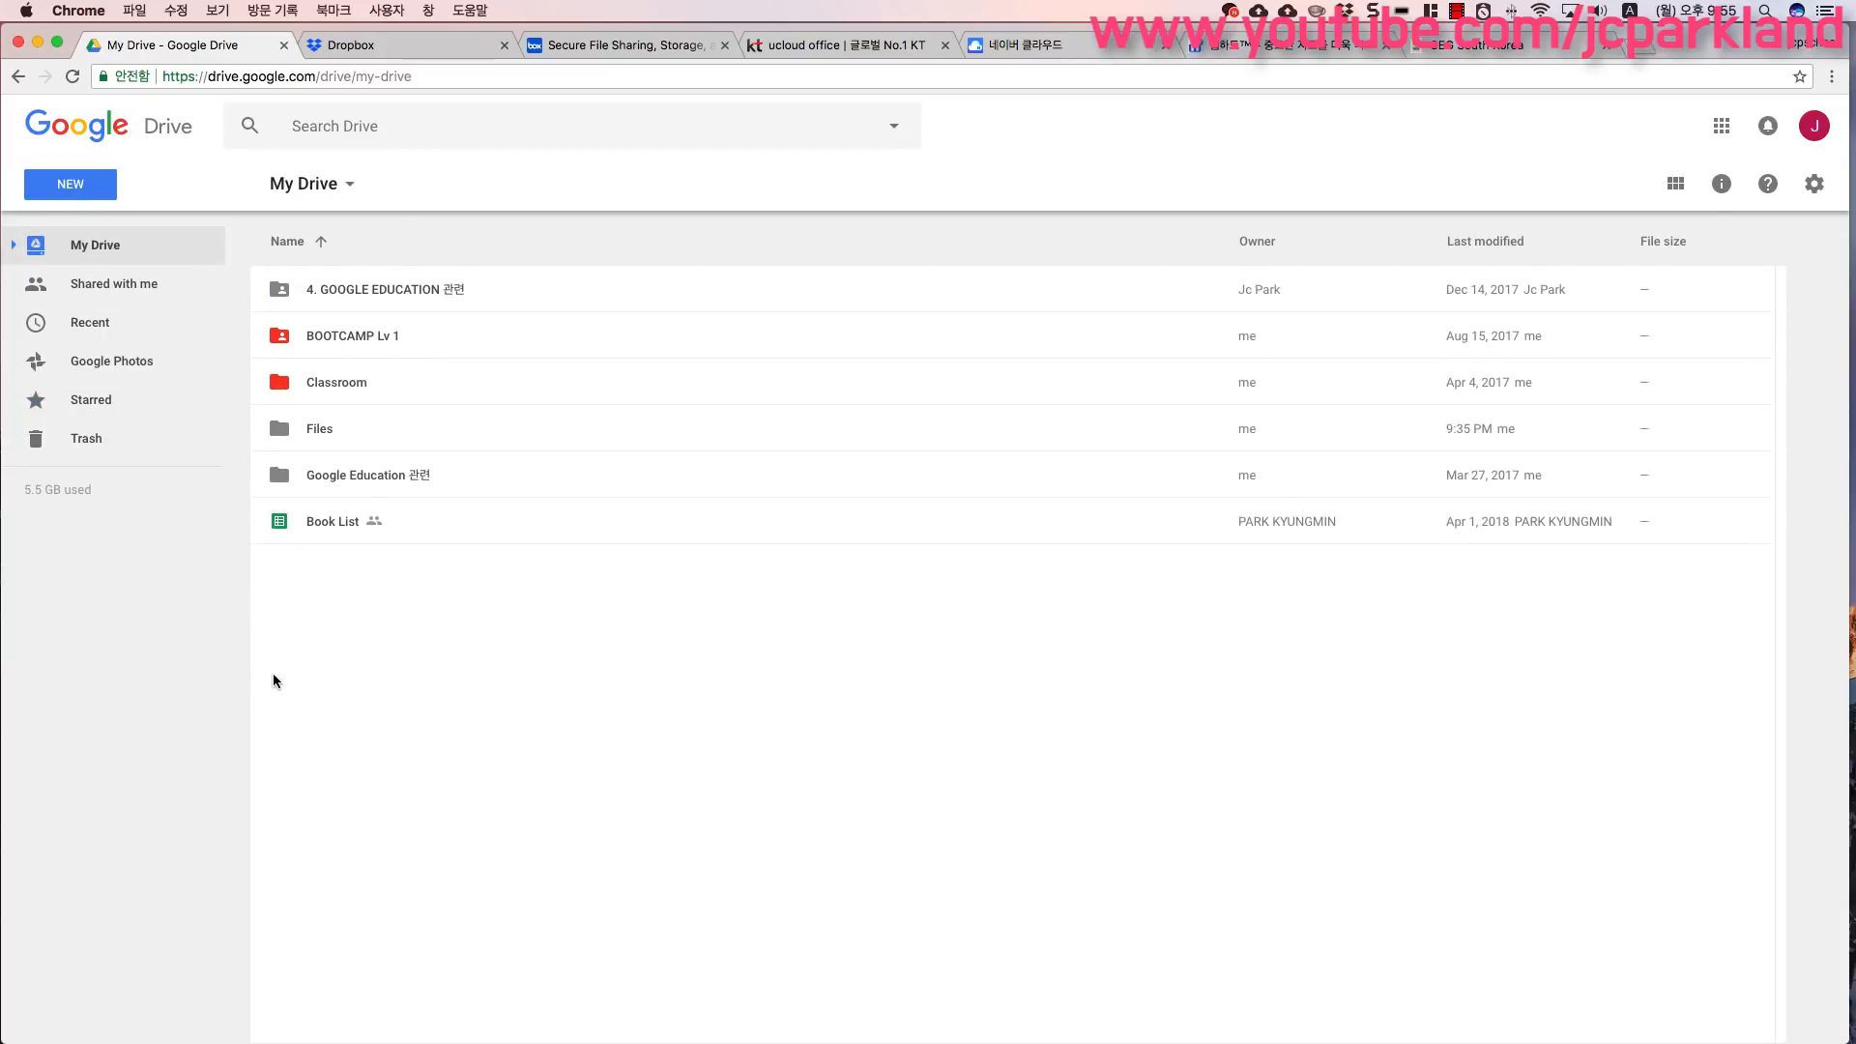
- Upload the applause-4.mp3 file to My Drive by dragging it in from a Finder folder
{"action": "left_click", "coordinate": [75, 191]}
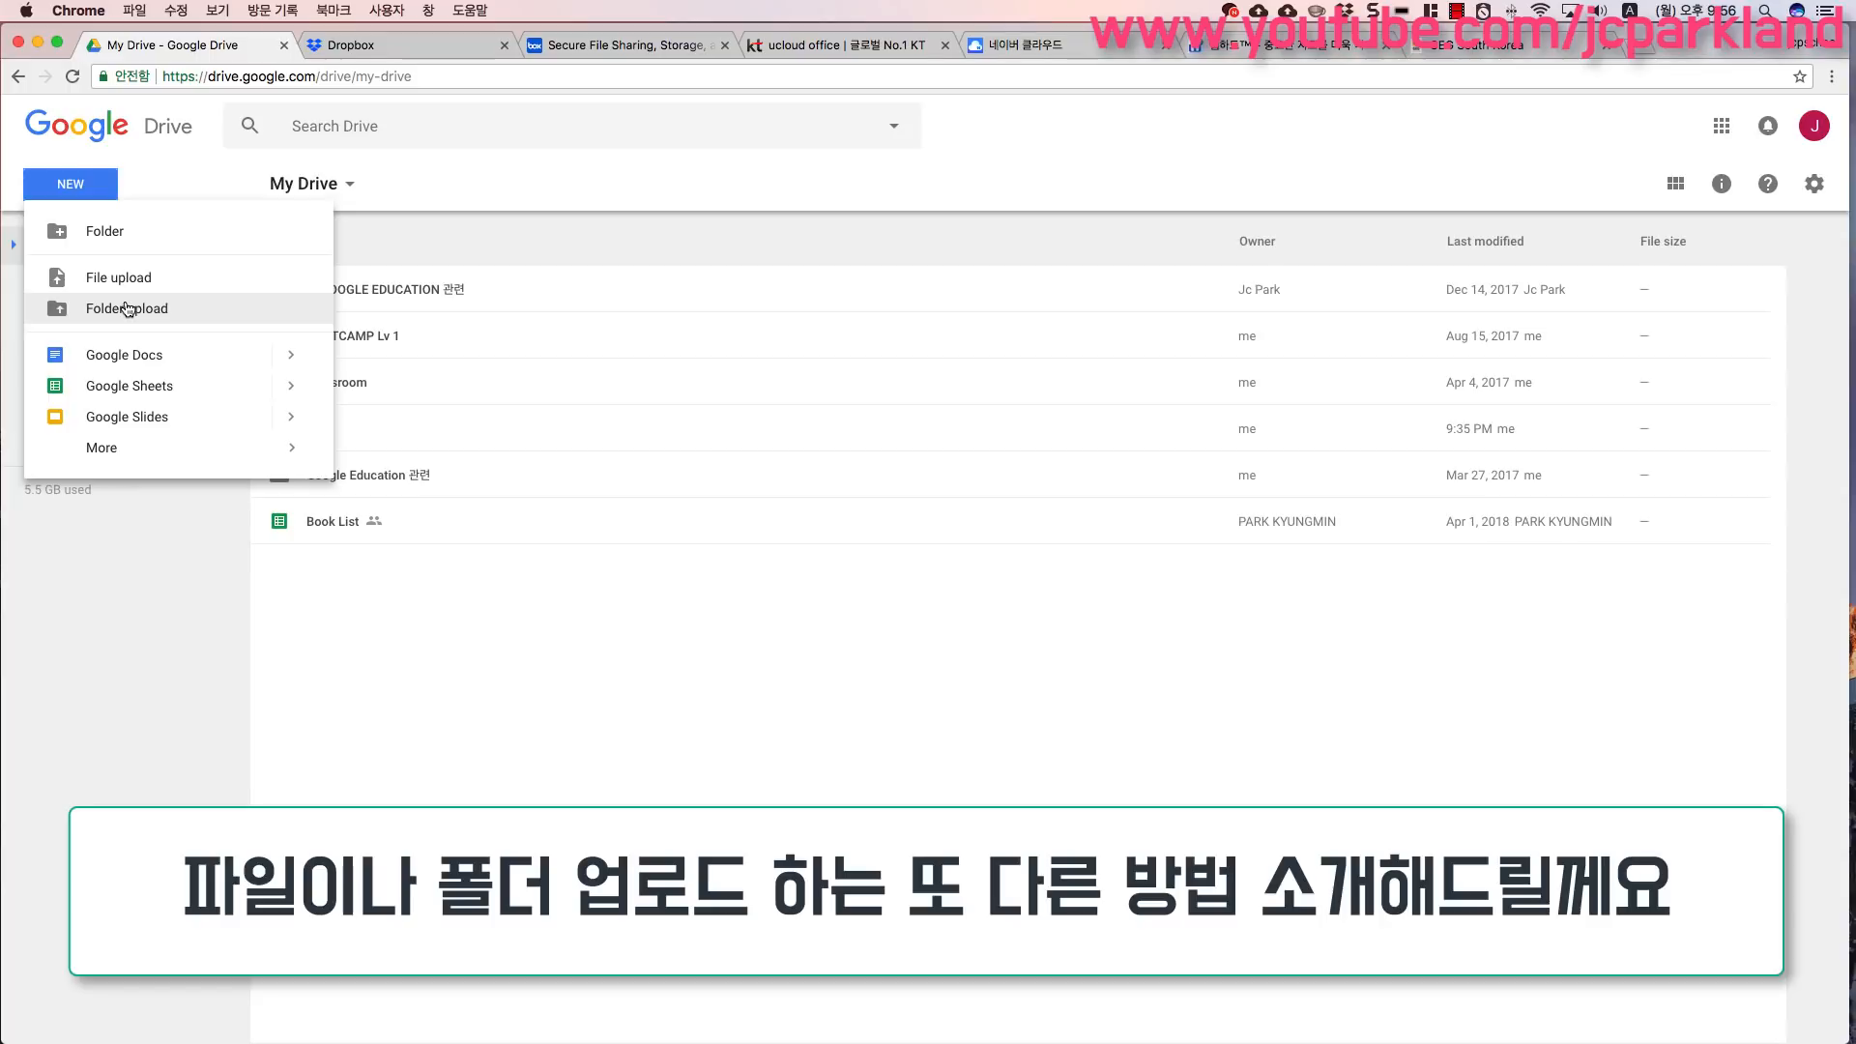
{"action": "left_click_drag", "start_coordinate": [0, 338], "coordinate": [1126, 281]}
{"action": "left_click_drag", "start_coordinate": [970, 288], "coordinate": [1349, 270]}
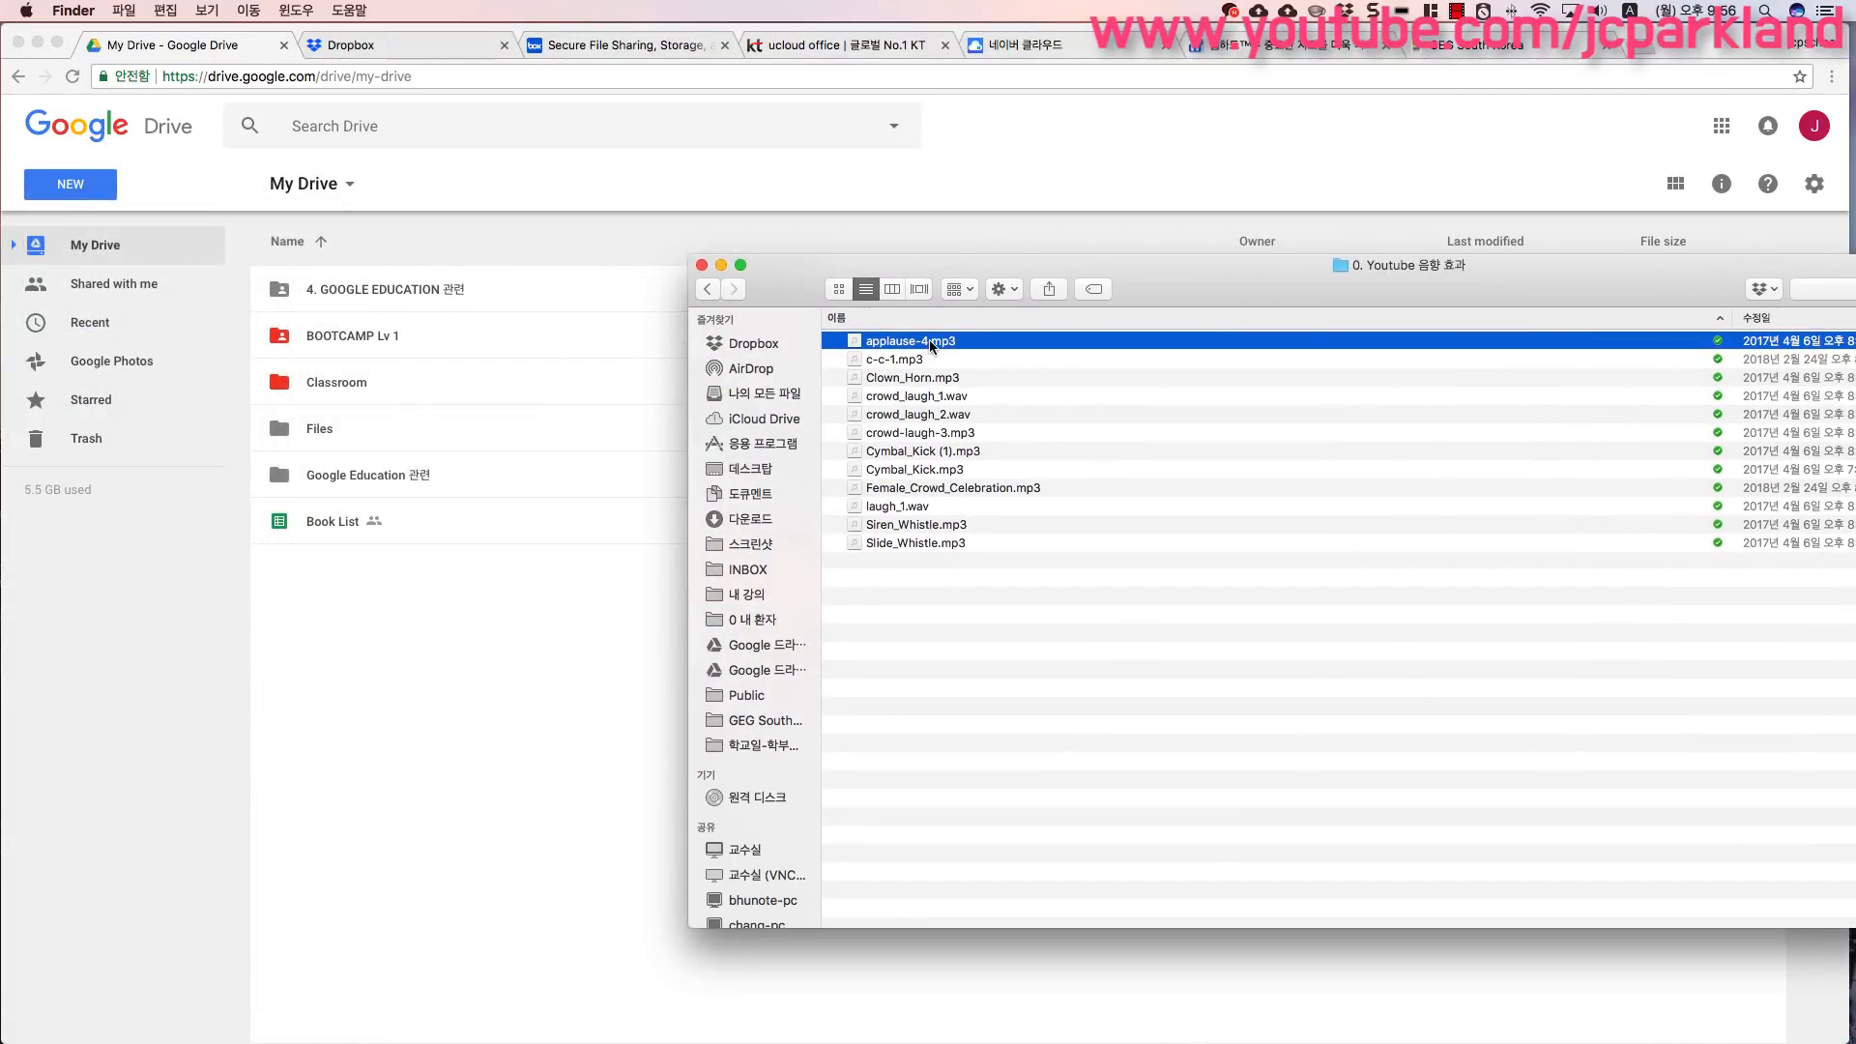
{"action": "left_click_drag", "start_coordinate": [931, 345], "coordinate": [440, 667]}
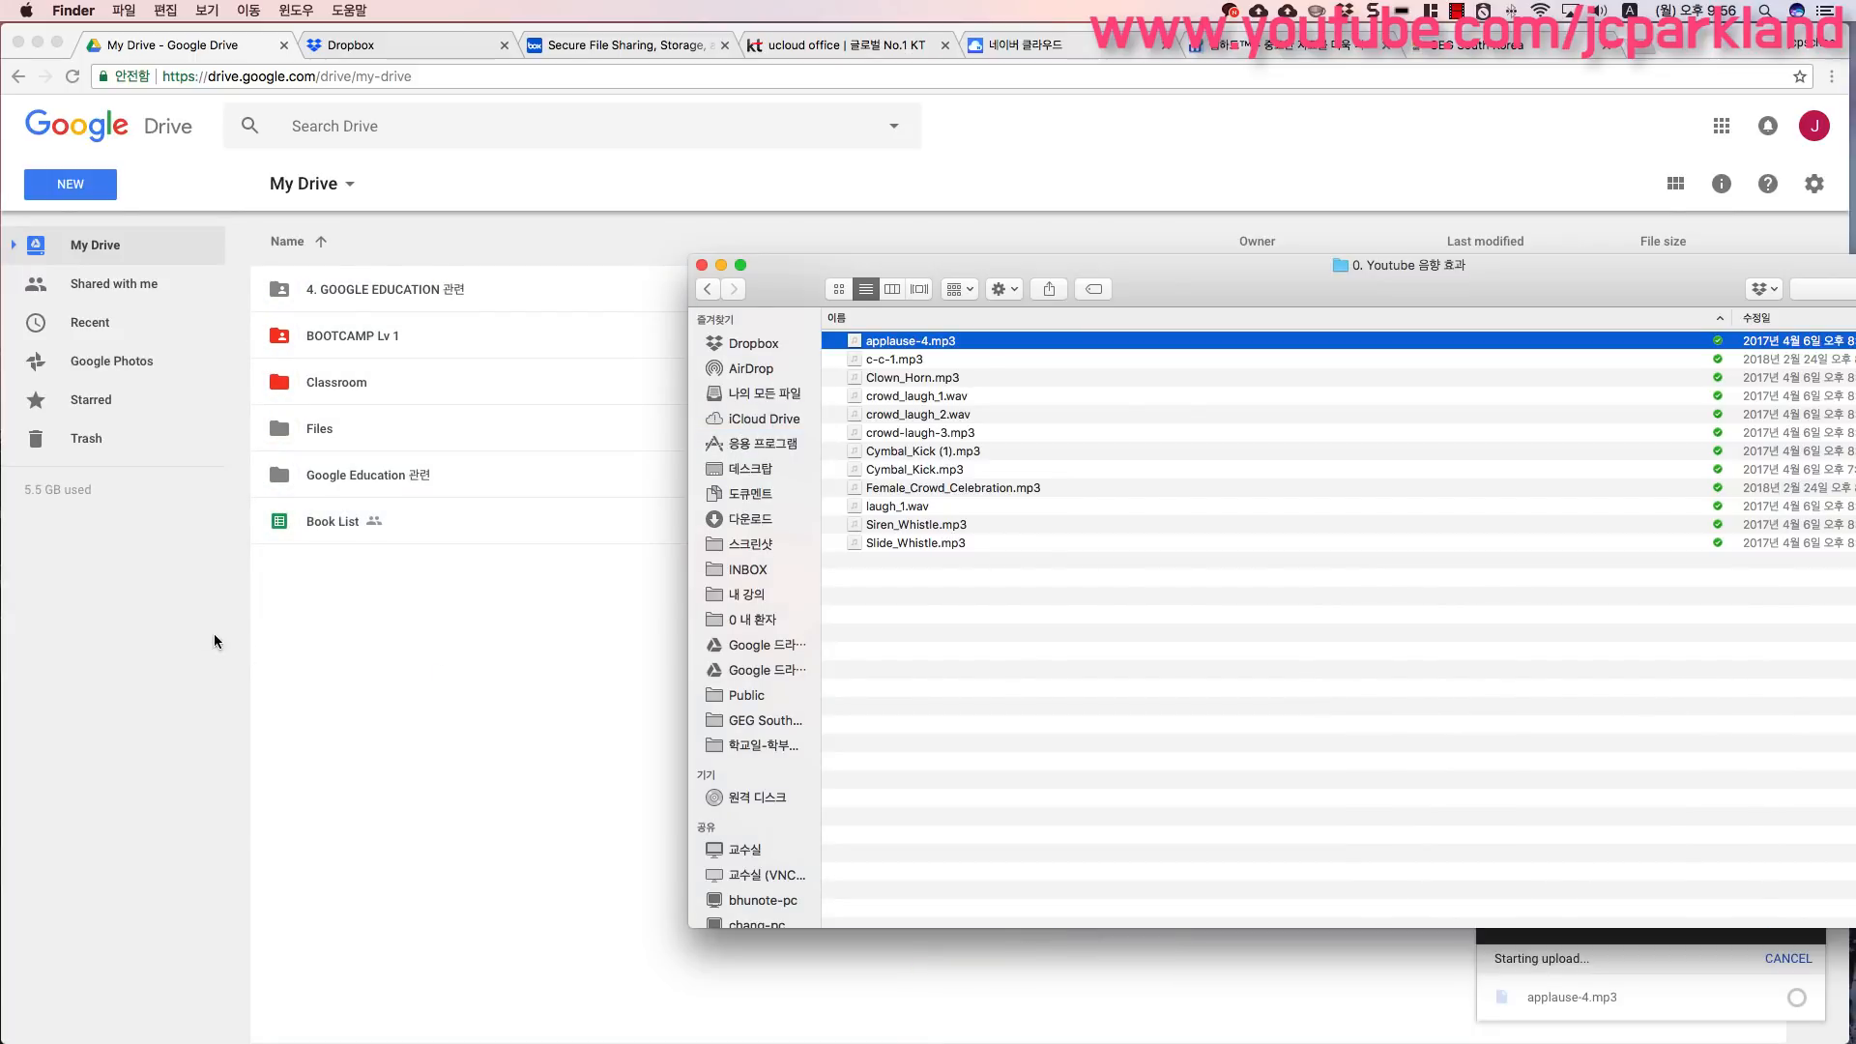
{"action": "left_click", "coordinate": [441, 667]}
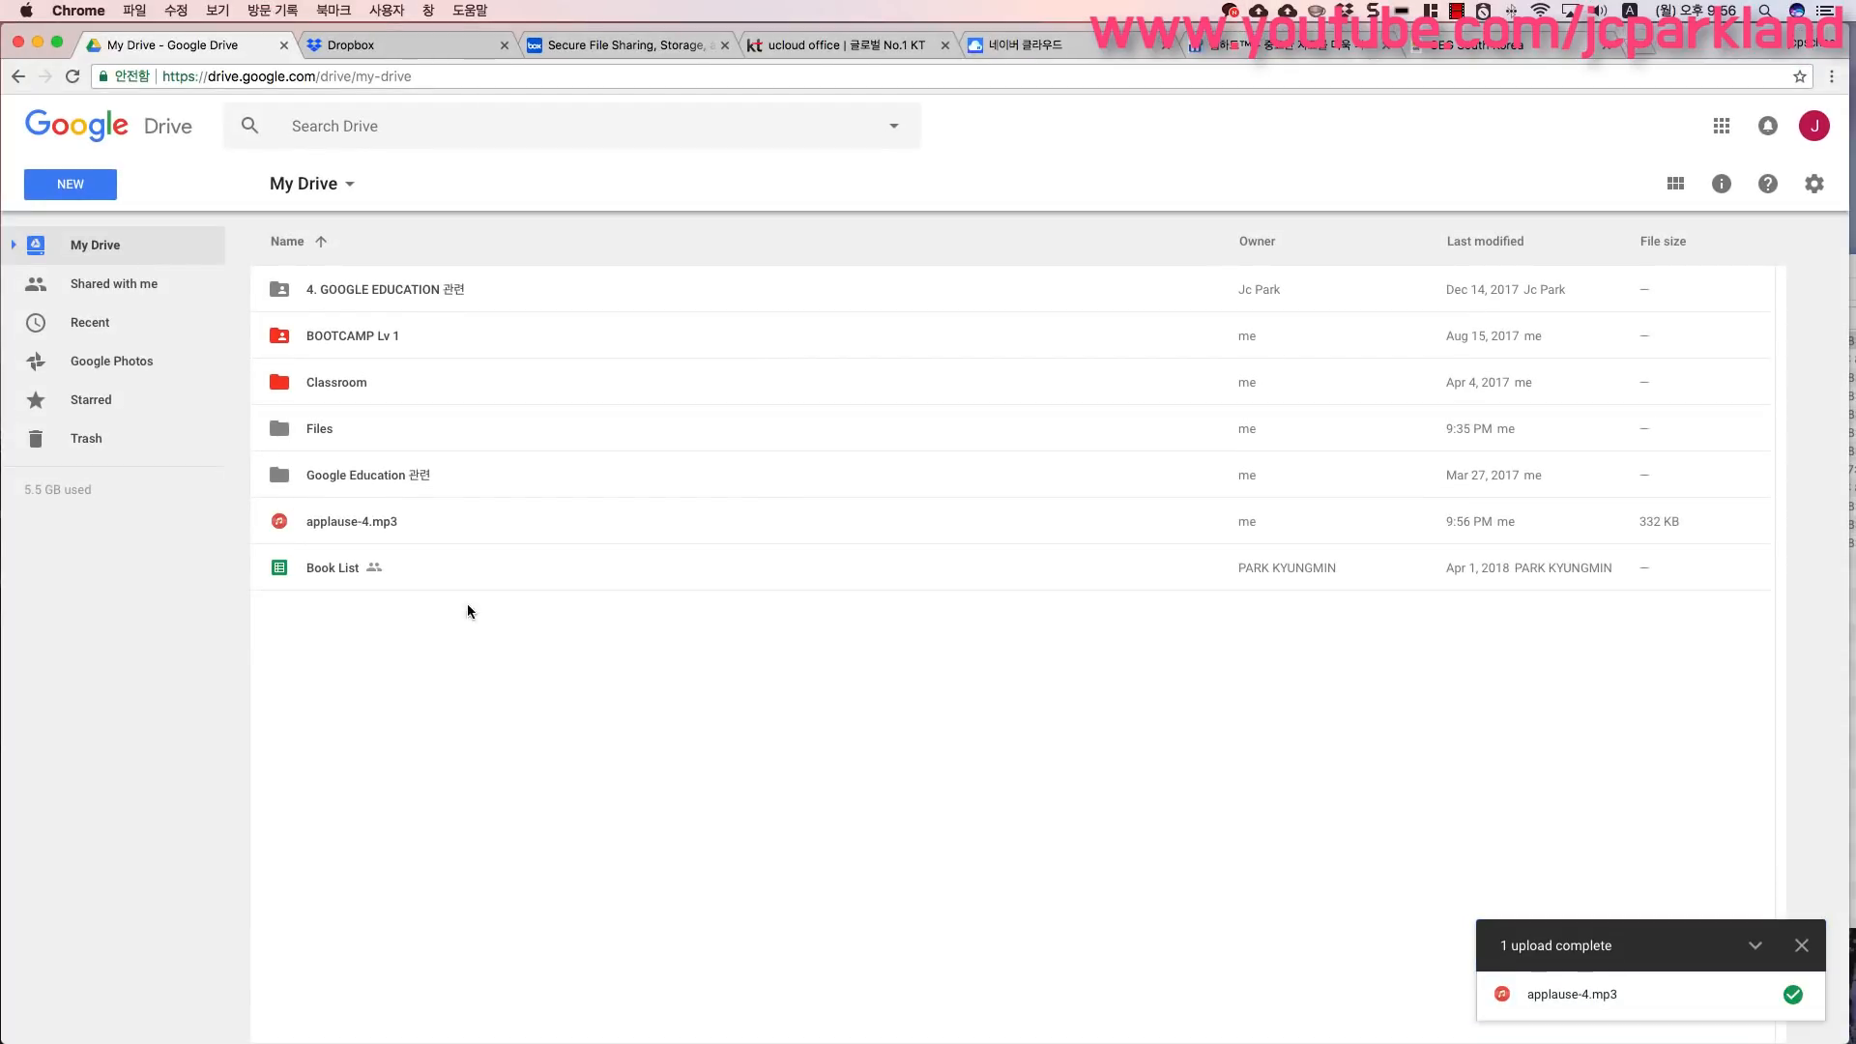
- Select the uploaded applause-4.mp3 file, deselect it, and dismiss the upload-complete panel
{"action": "left_click", "coordinate": [353, 522]}
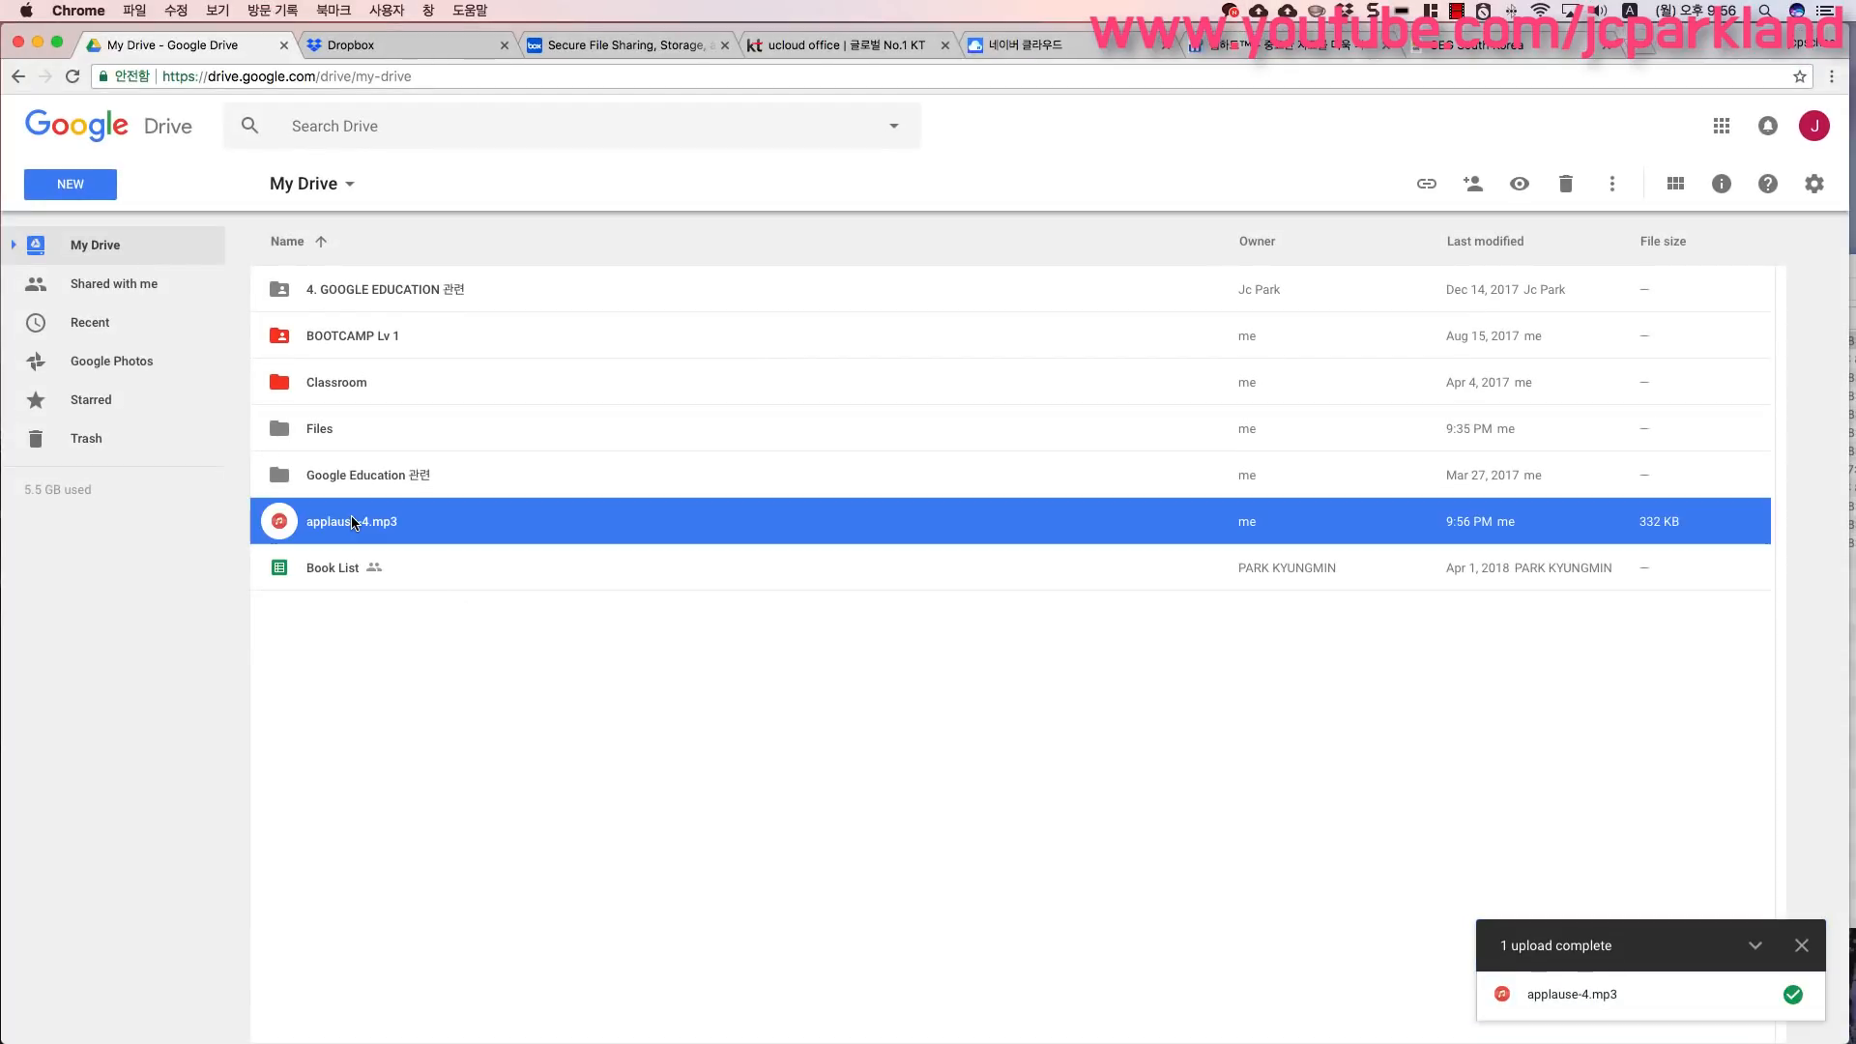
{"action": "left_click", "coordinate": [474, 810]}
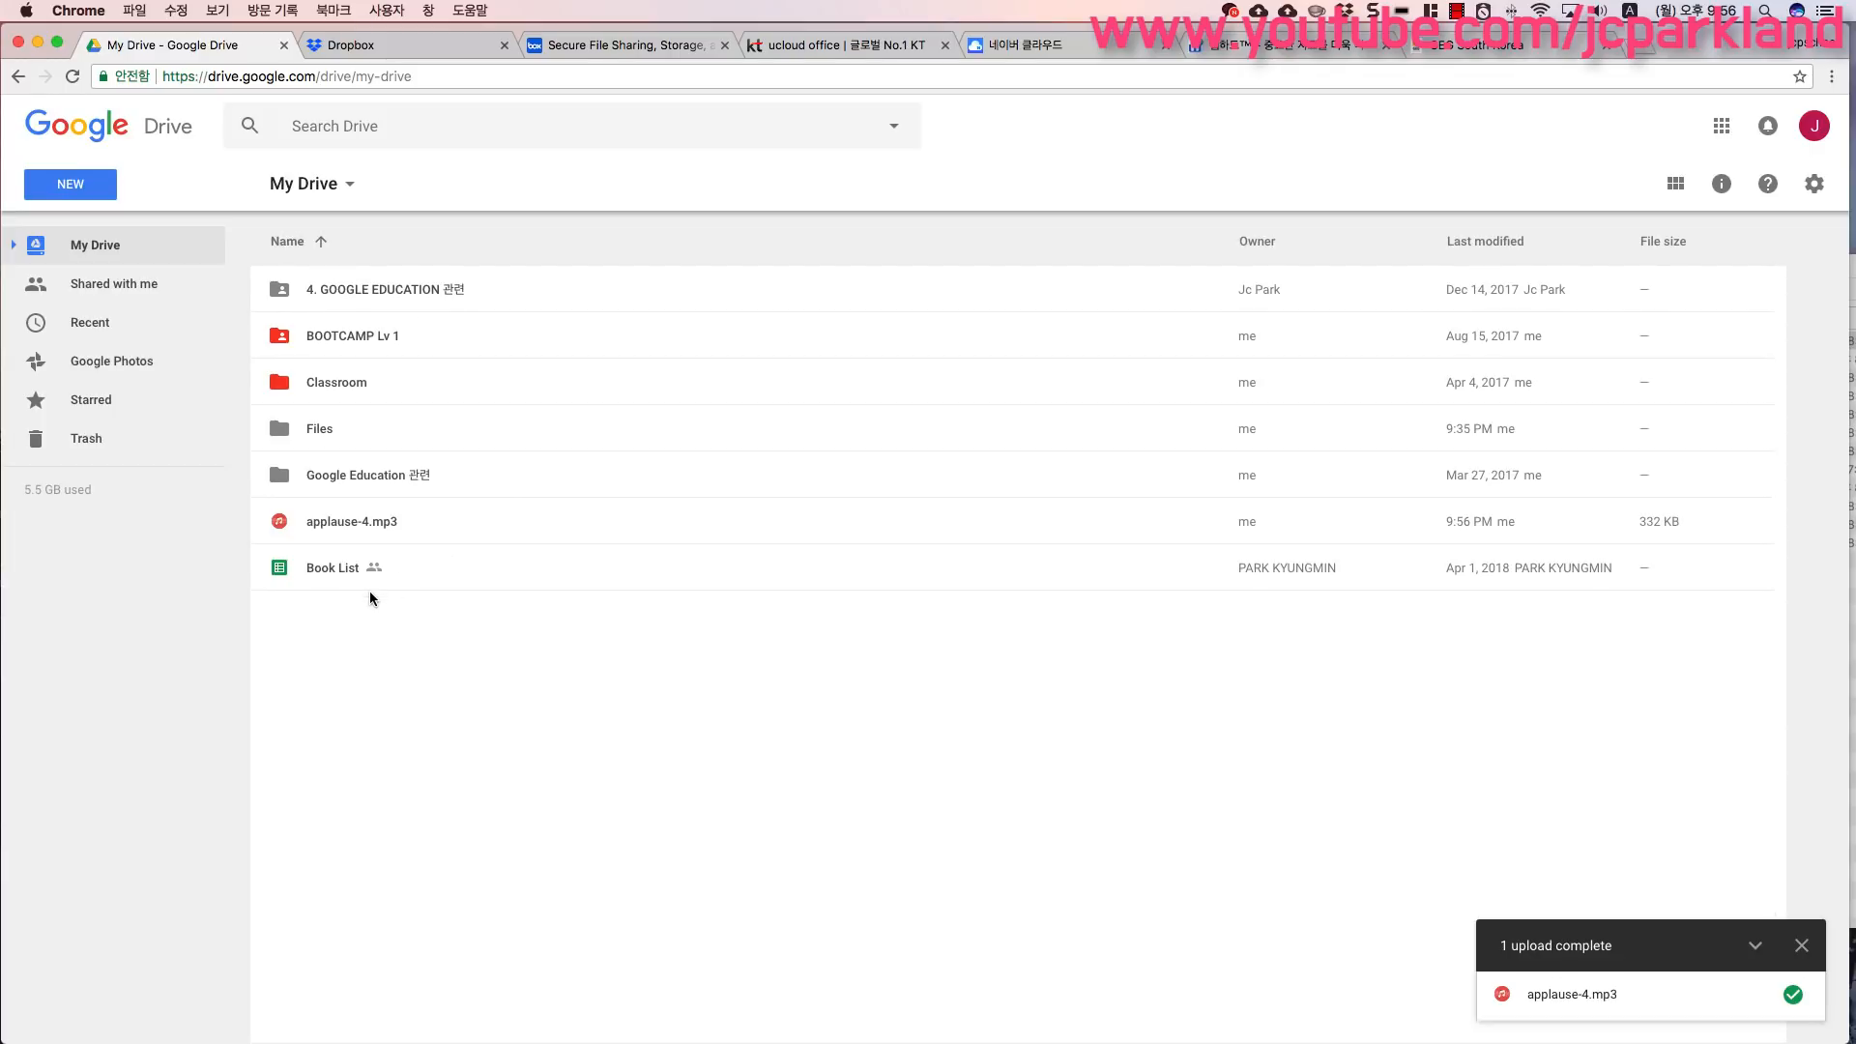
{"action": "left_click", "coordinate": [1802, 945]}
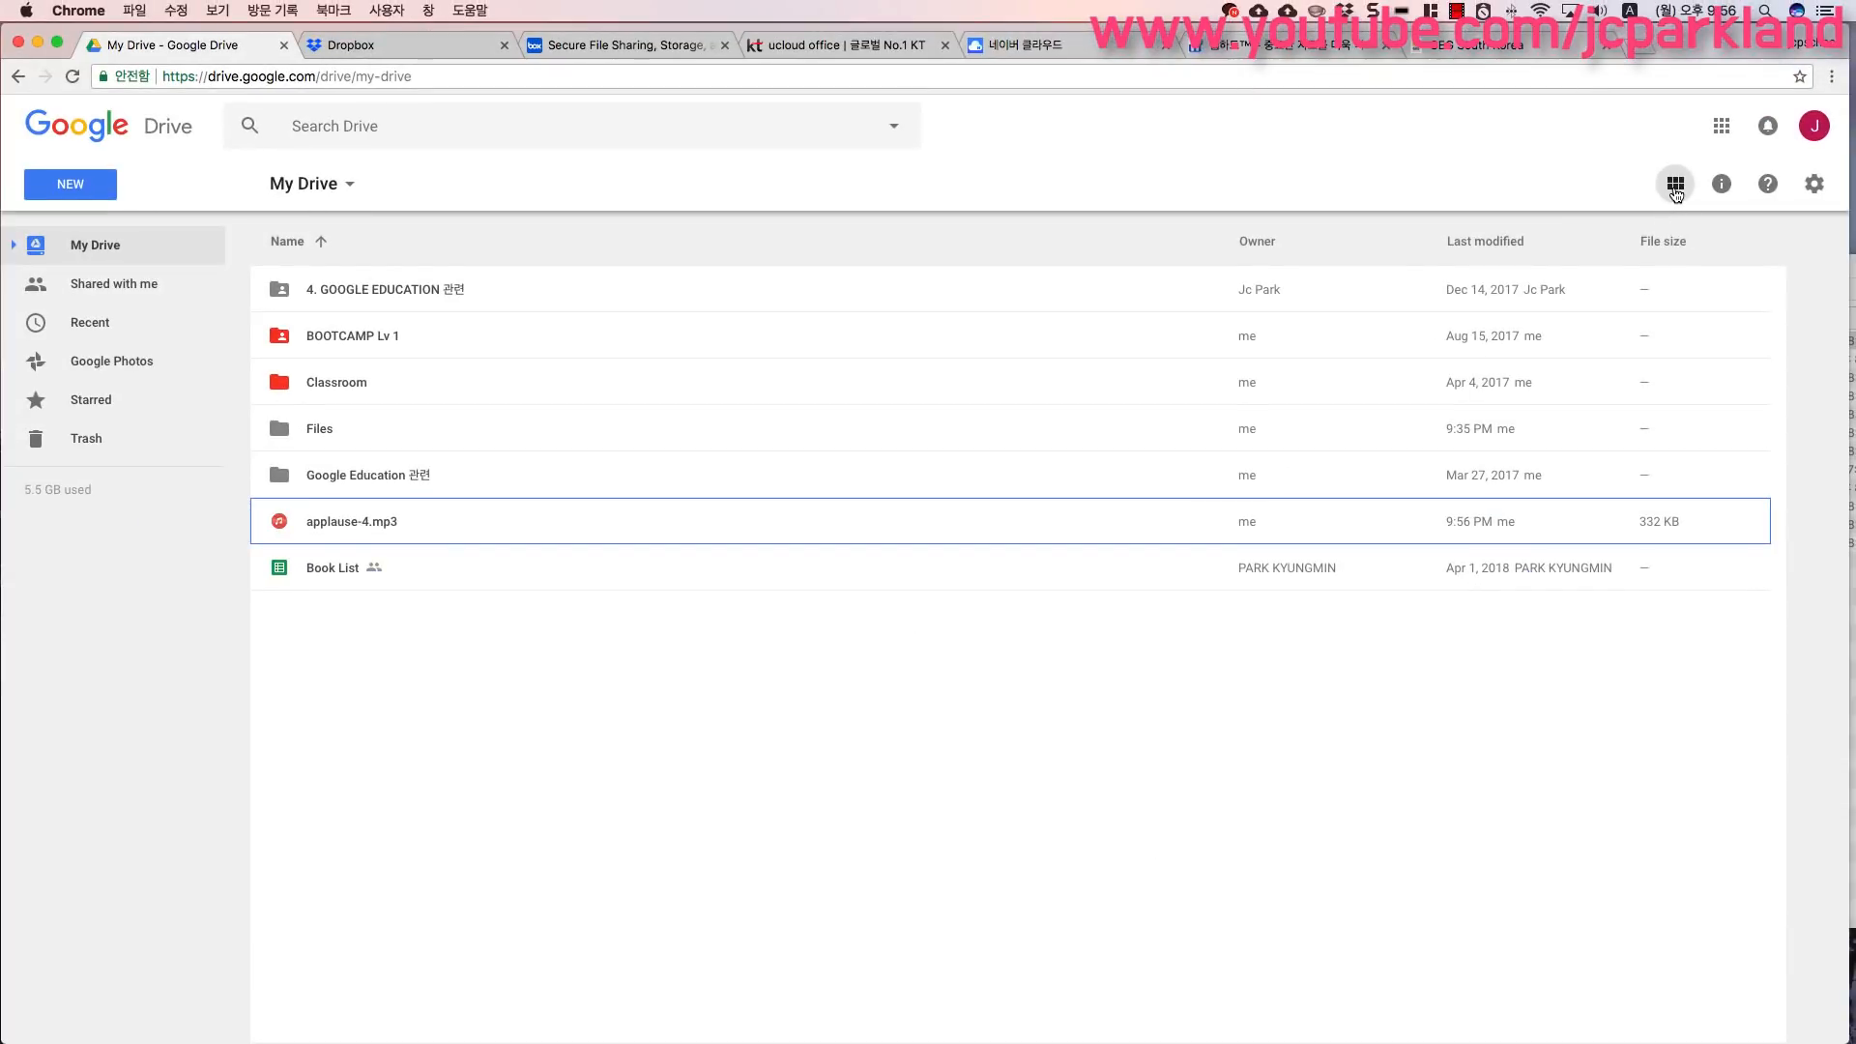
- Switch My Drive between grid and list layouts several times, finishing in list view
{"action": "left_click", "coordinate": [1673, 198]}
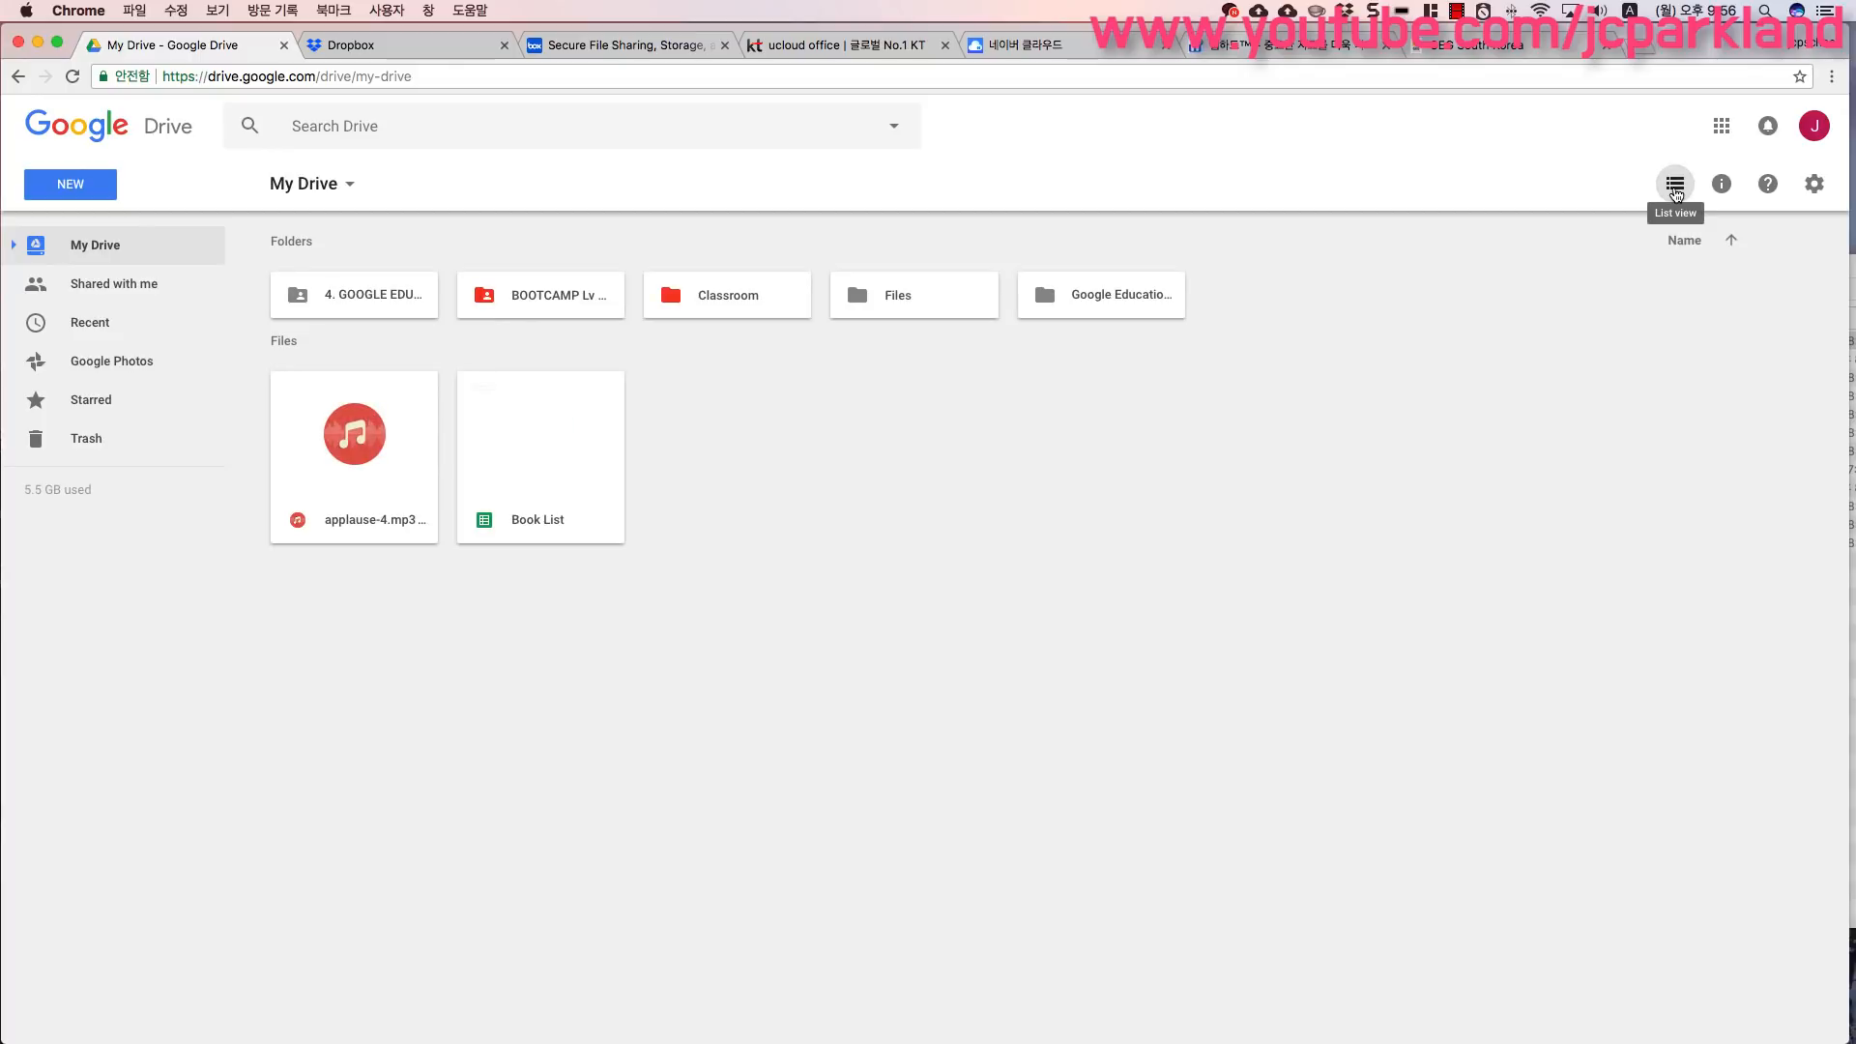
{"action": "left_click", "coordinate": [1675, 189]}
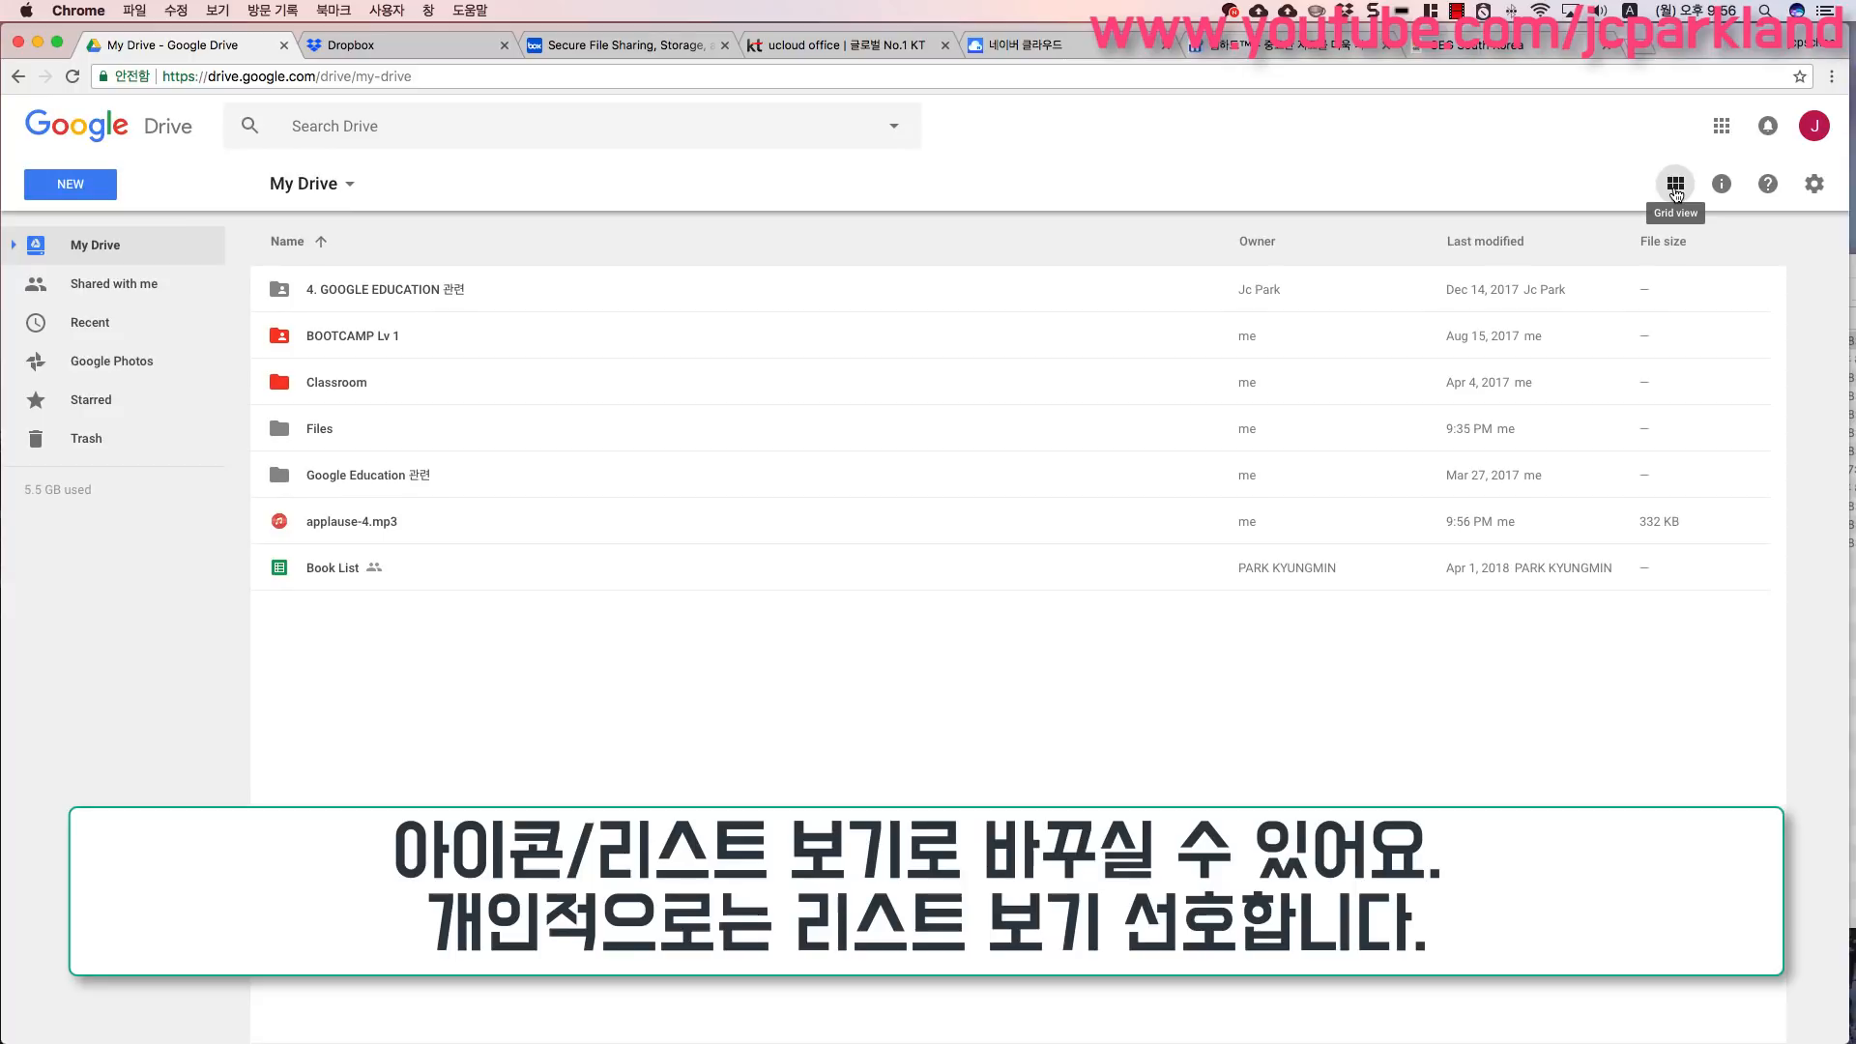
{"action": "left_click", "coordinate": [1677, 193]}
{"action": "left_click", "coordinate": [1676, 193]}
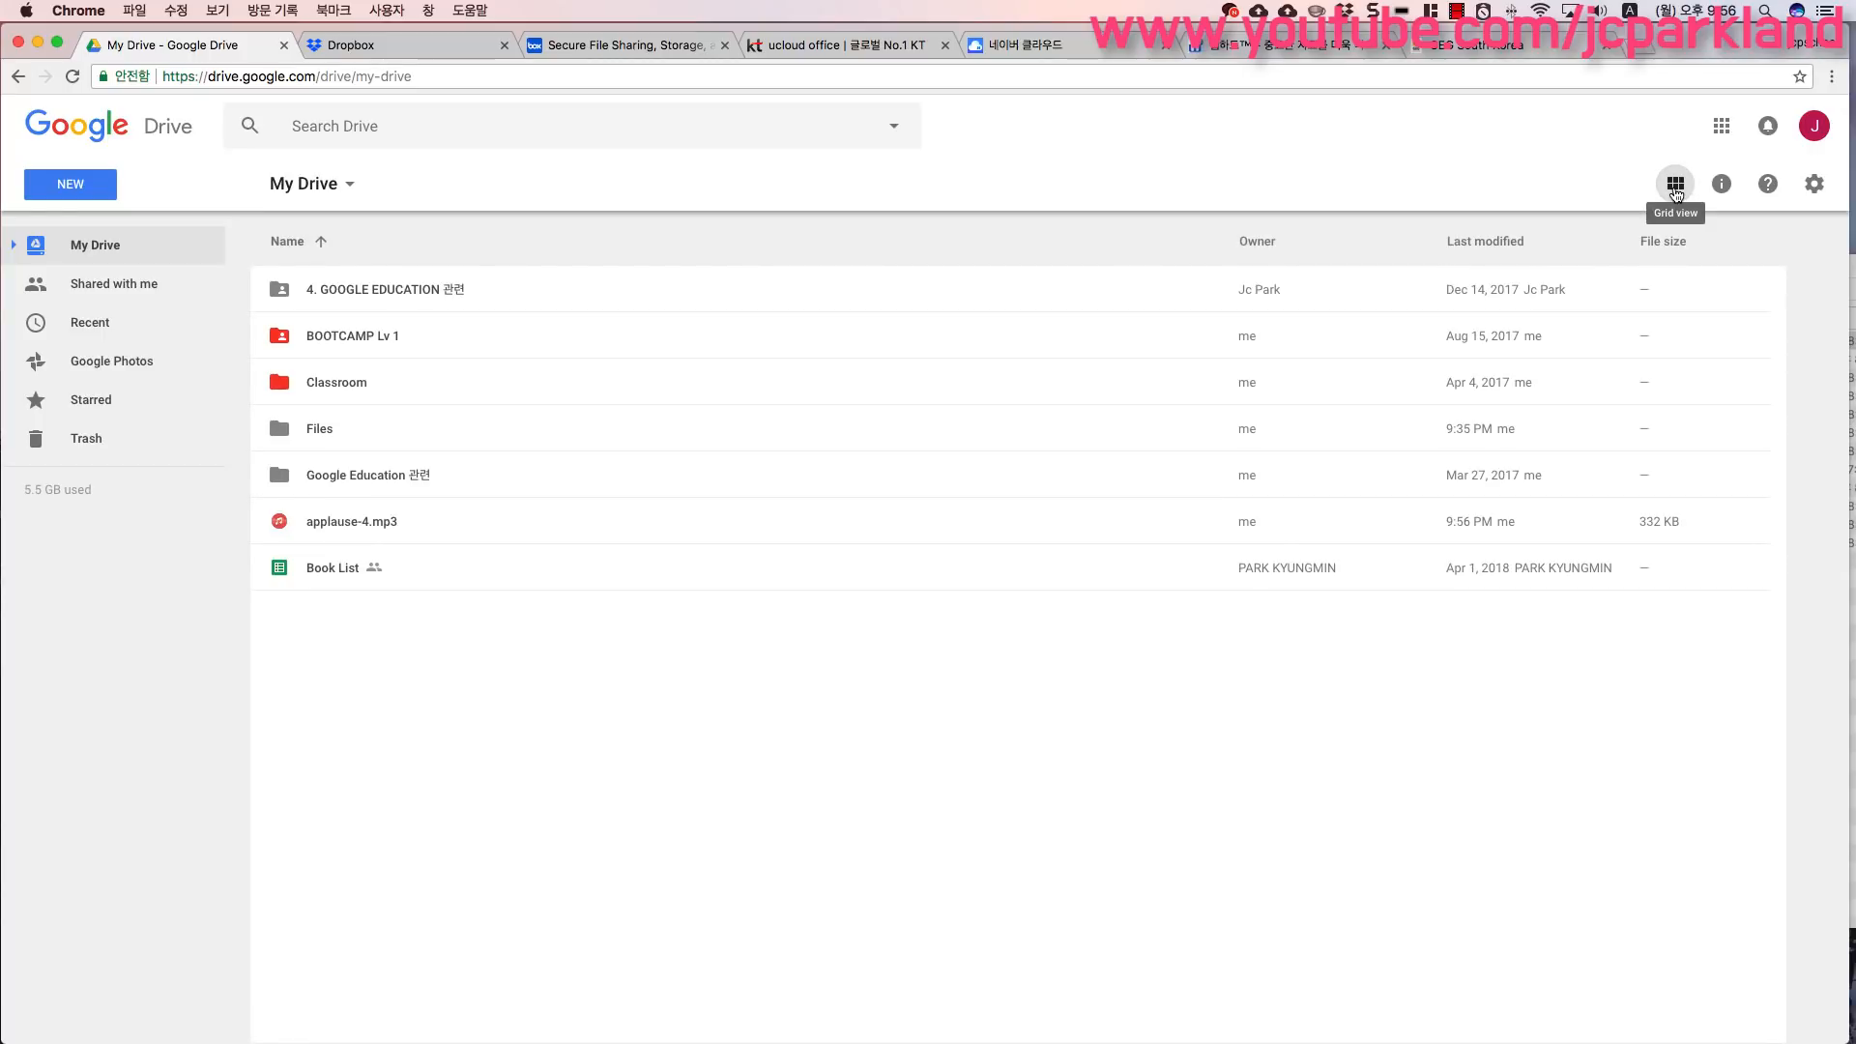
{"action": "left_click", "coordinate": [1676, 193]}
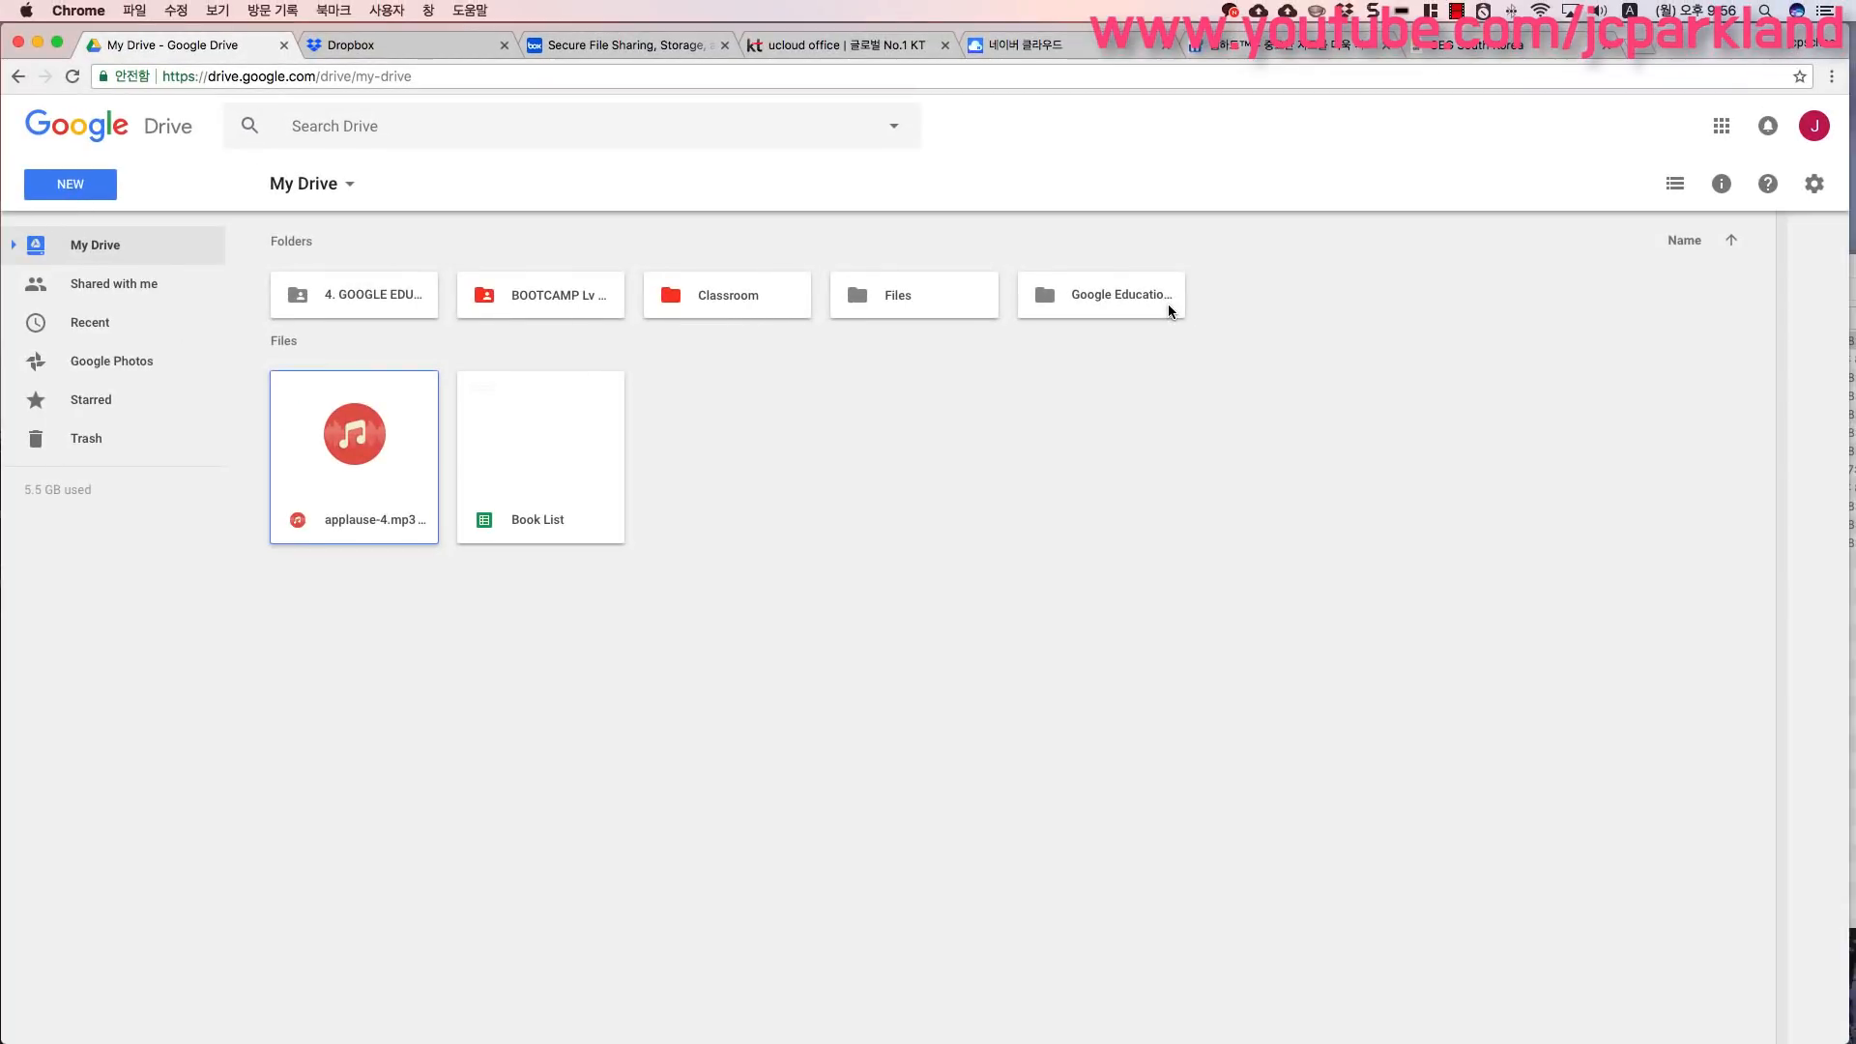
{"action": "left_click", "coordinate": [1675, 184]}
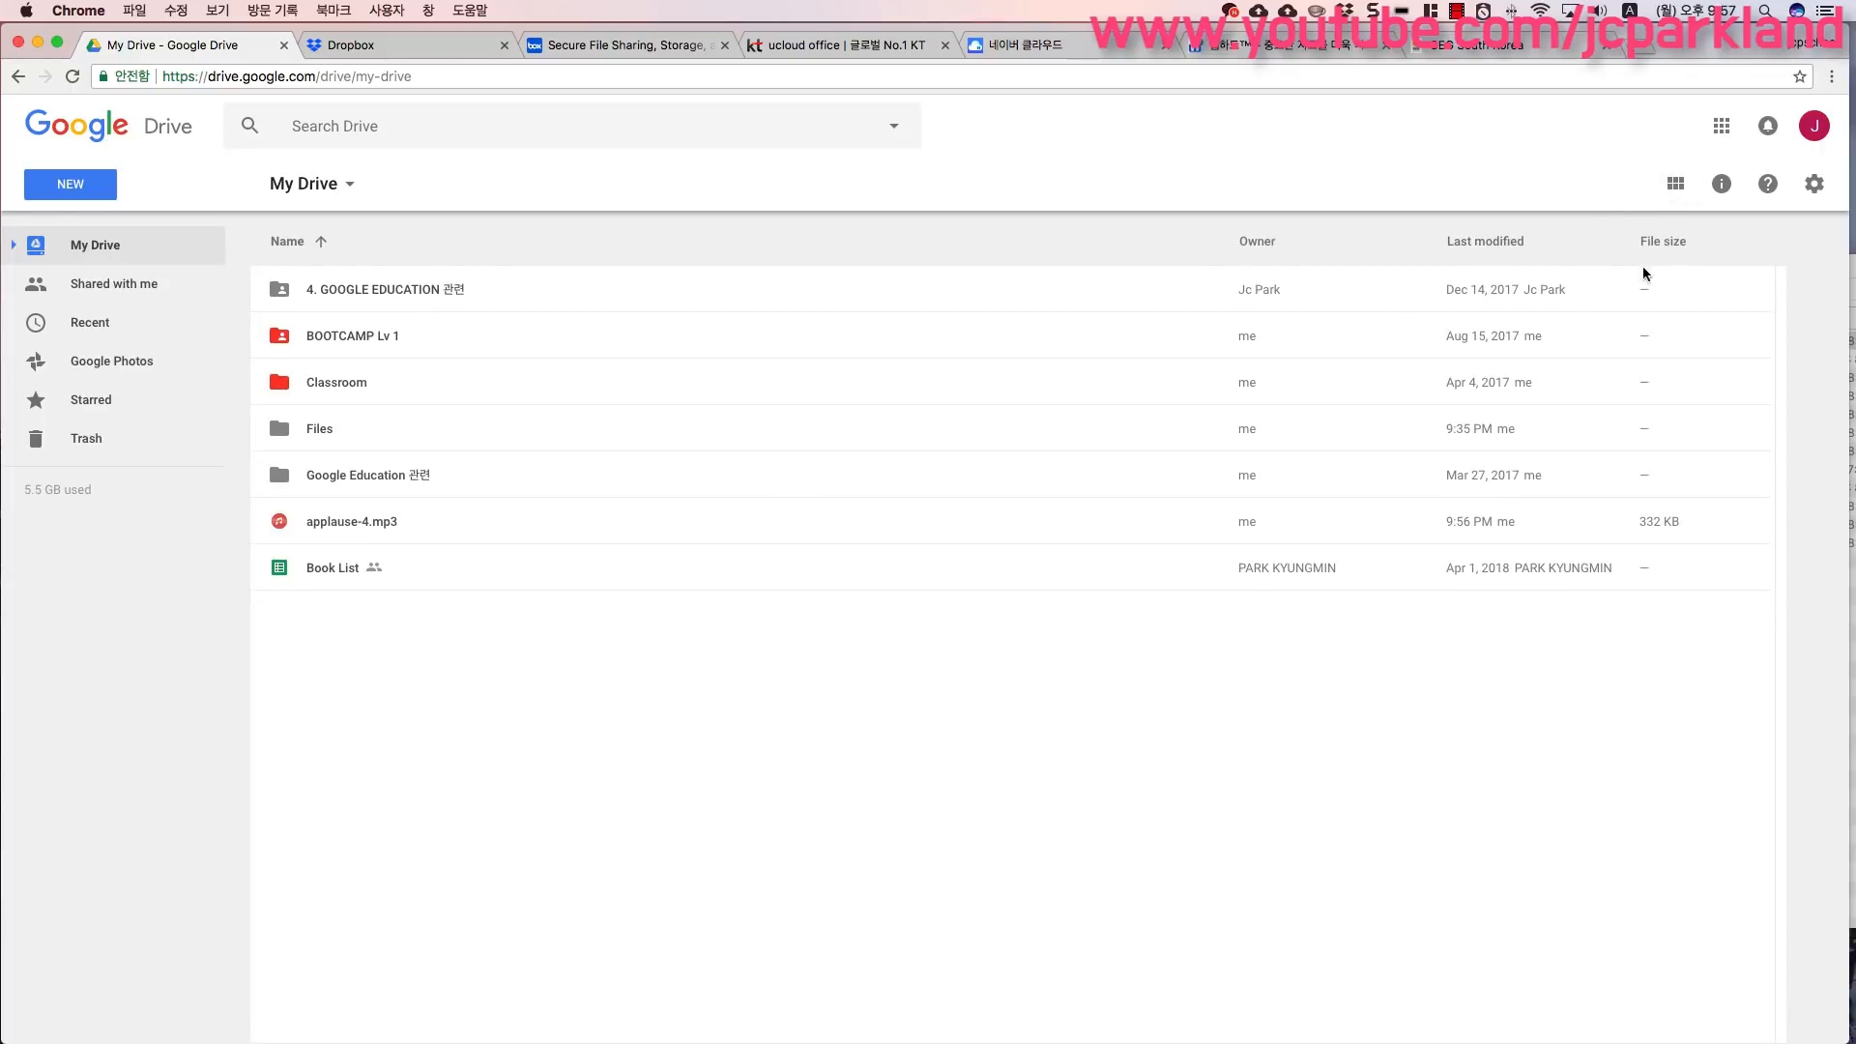
{"action": "key", "text": "ctrl"}
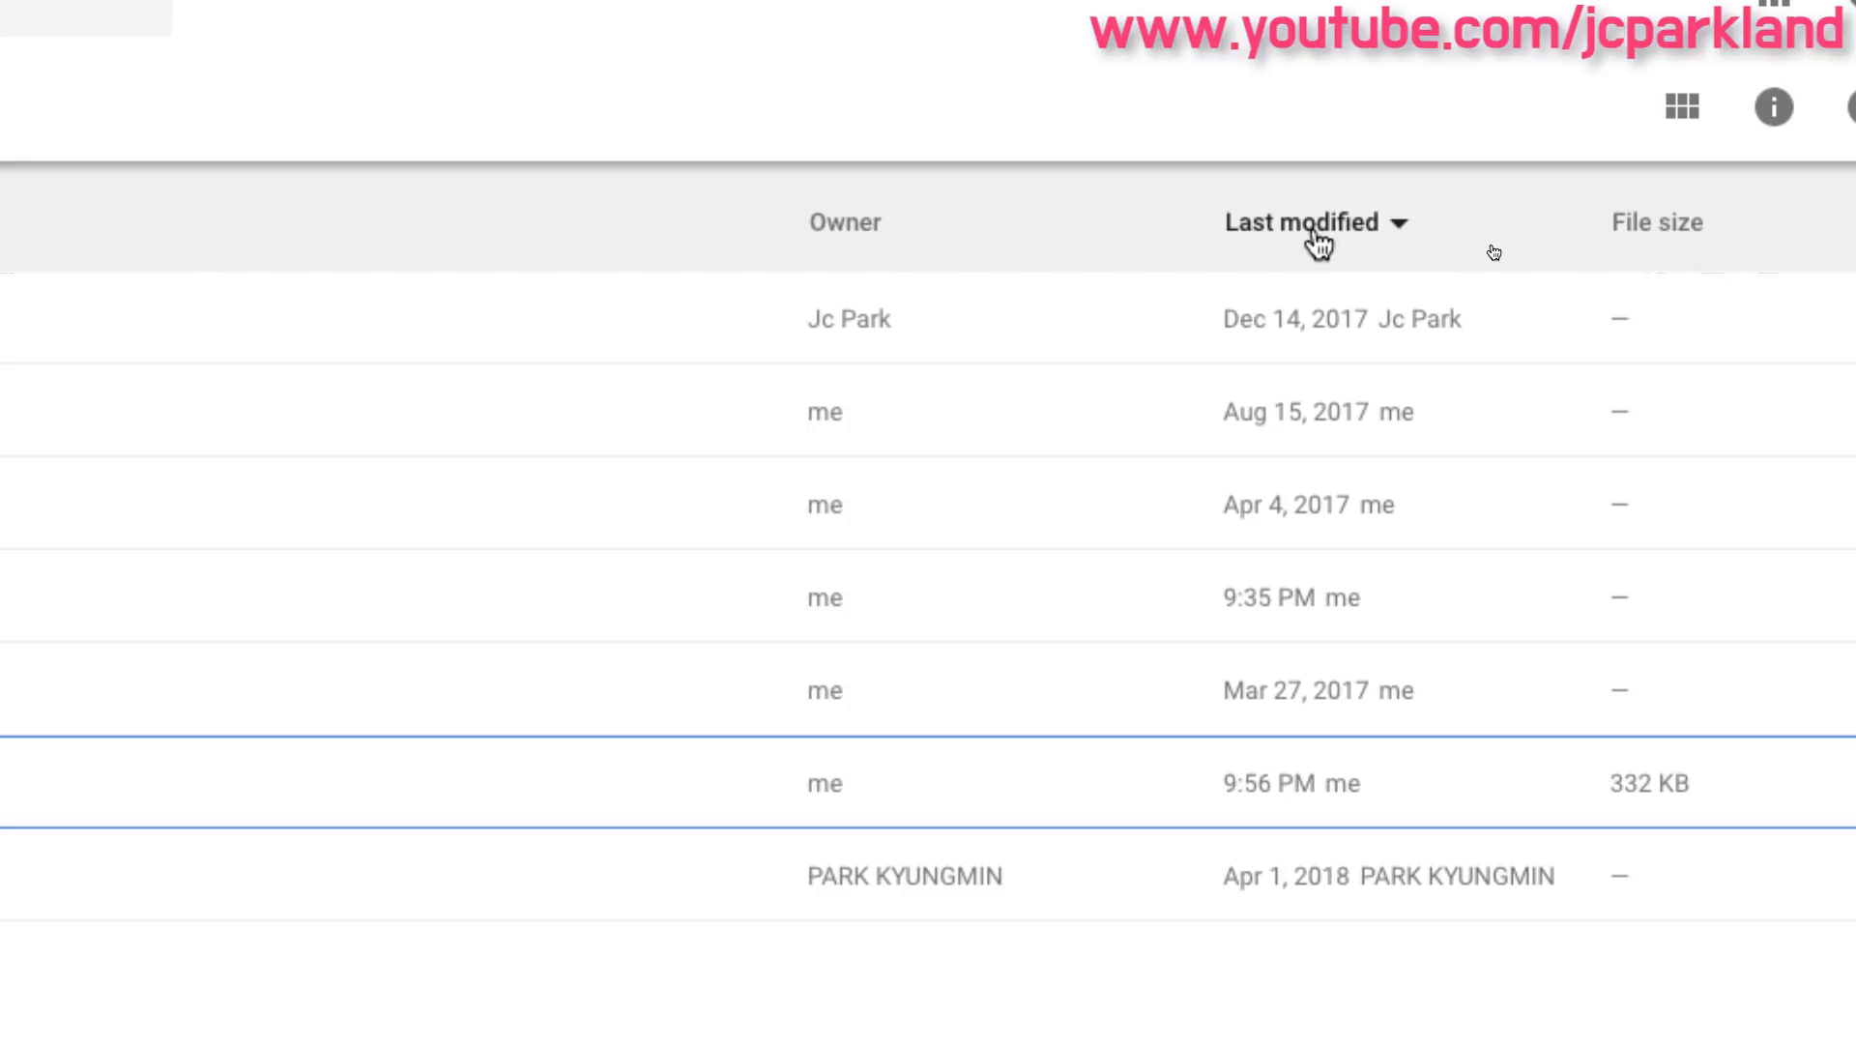
- Sort the My Drive file list by Last modified
{"action": "left_click", "coordinate": [1401, 227]}
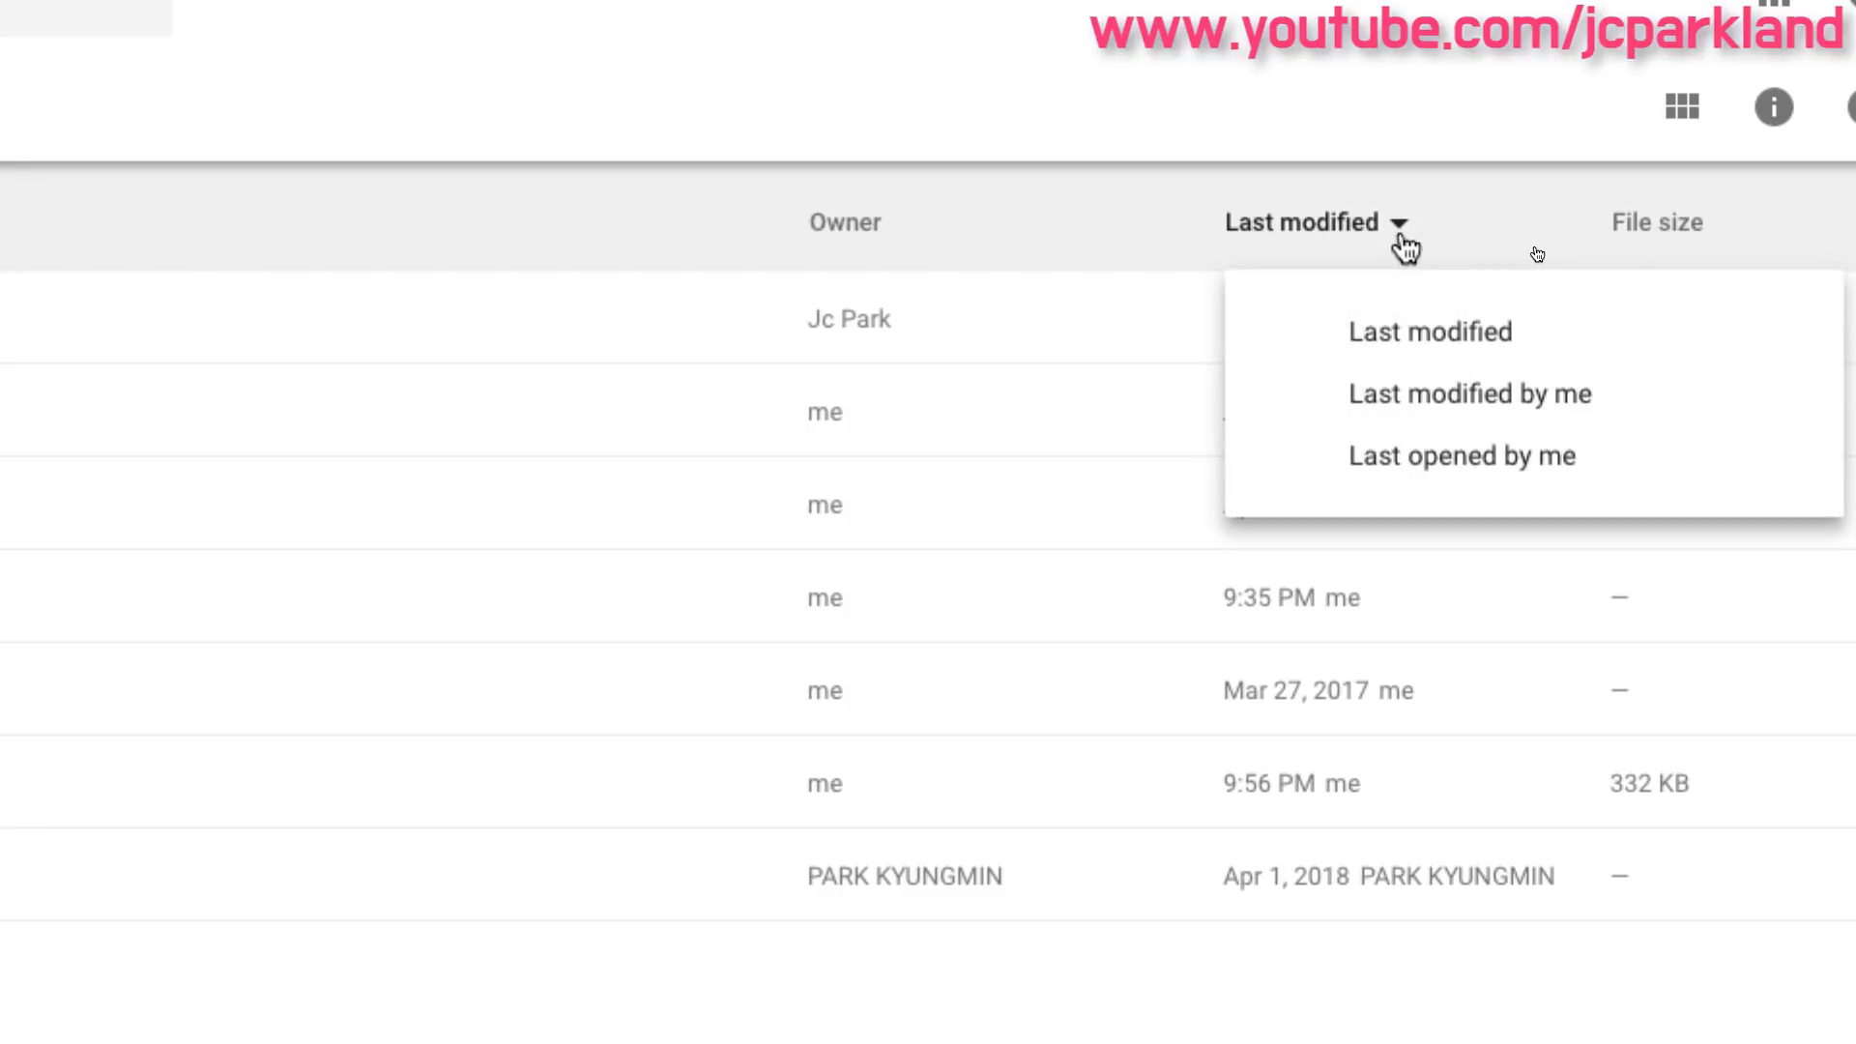
{"action": "left_click", "coordinate": [1424, 334]}
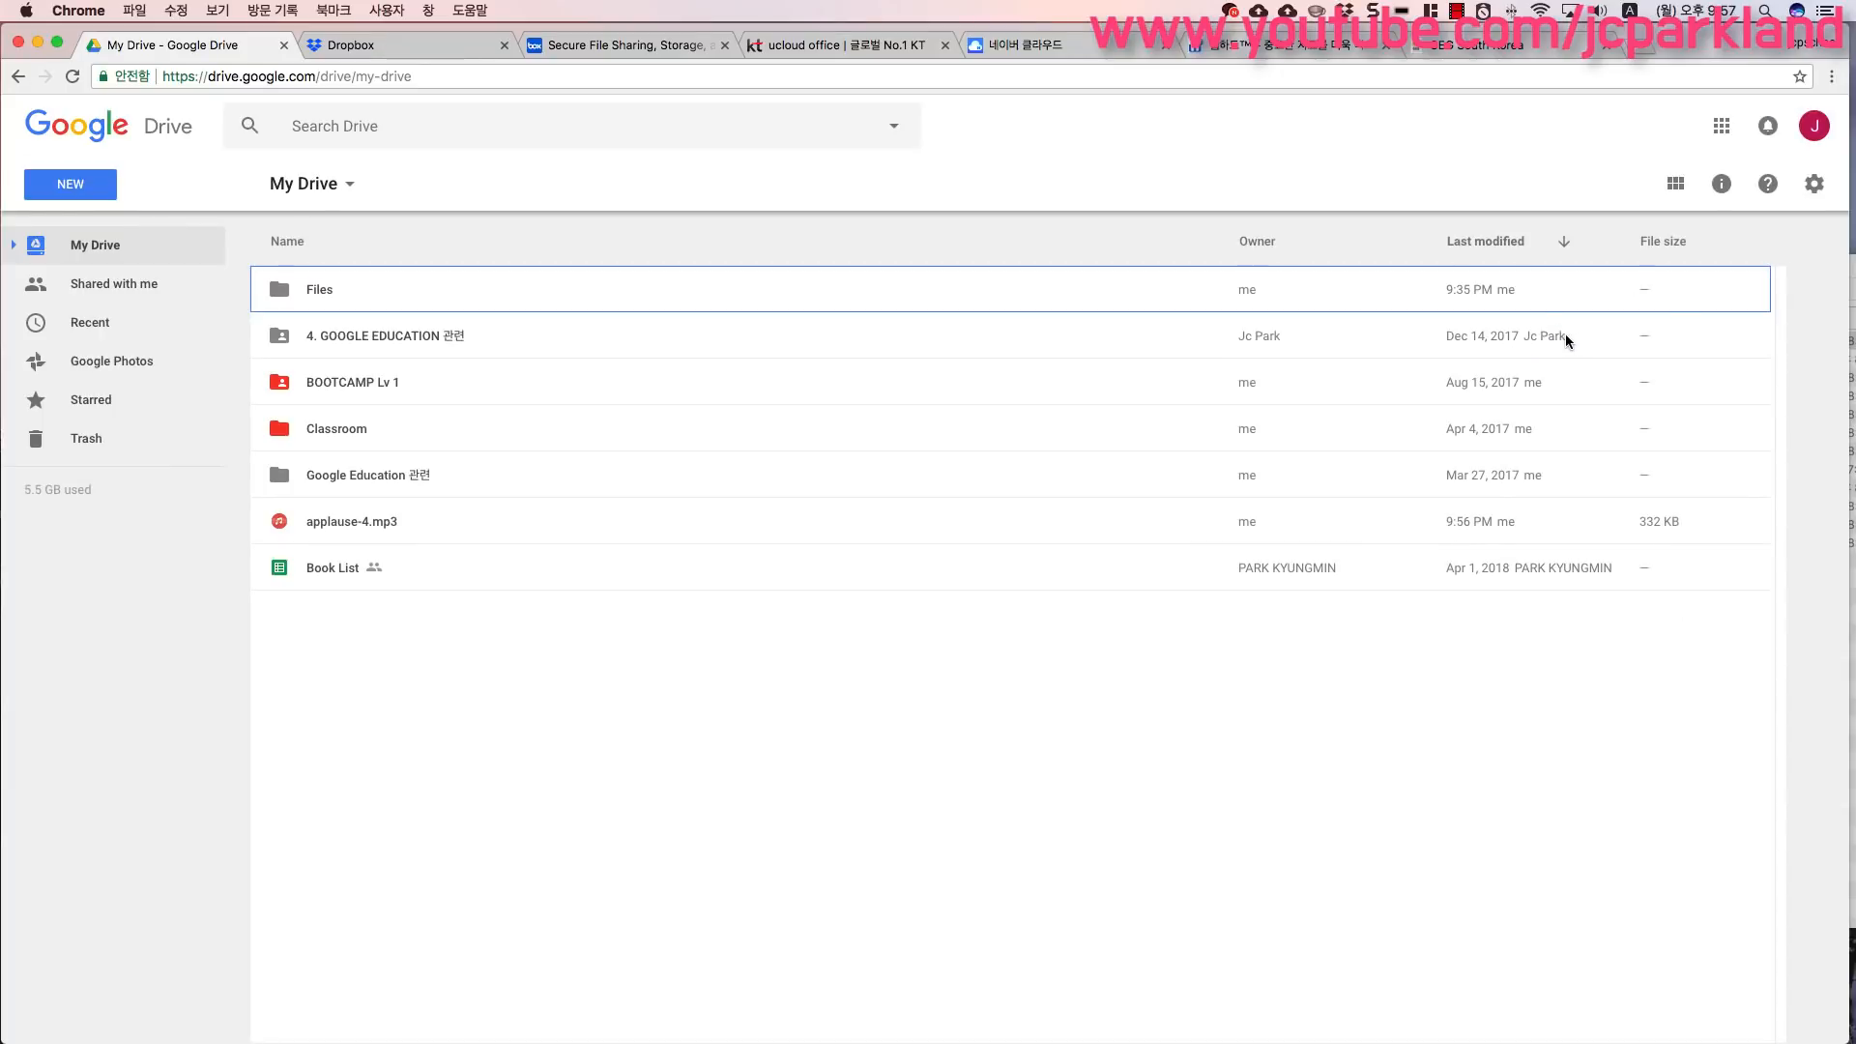
{"action": "mouse_move", "coordinate": [1650, 534]}
{"action": "mouse_move", "coordinate": [1644, 573]}
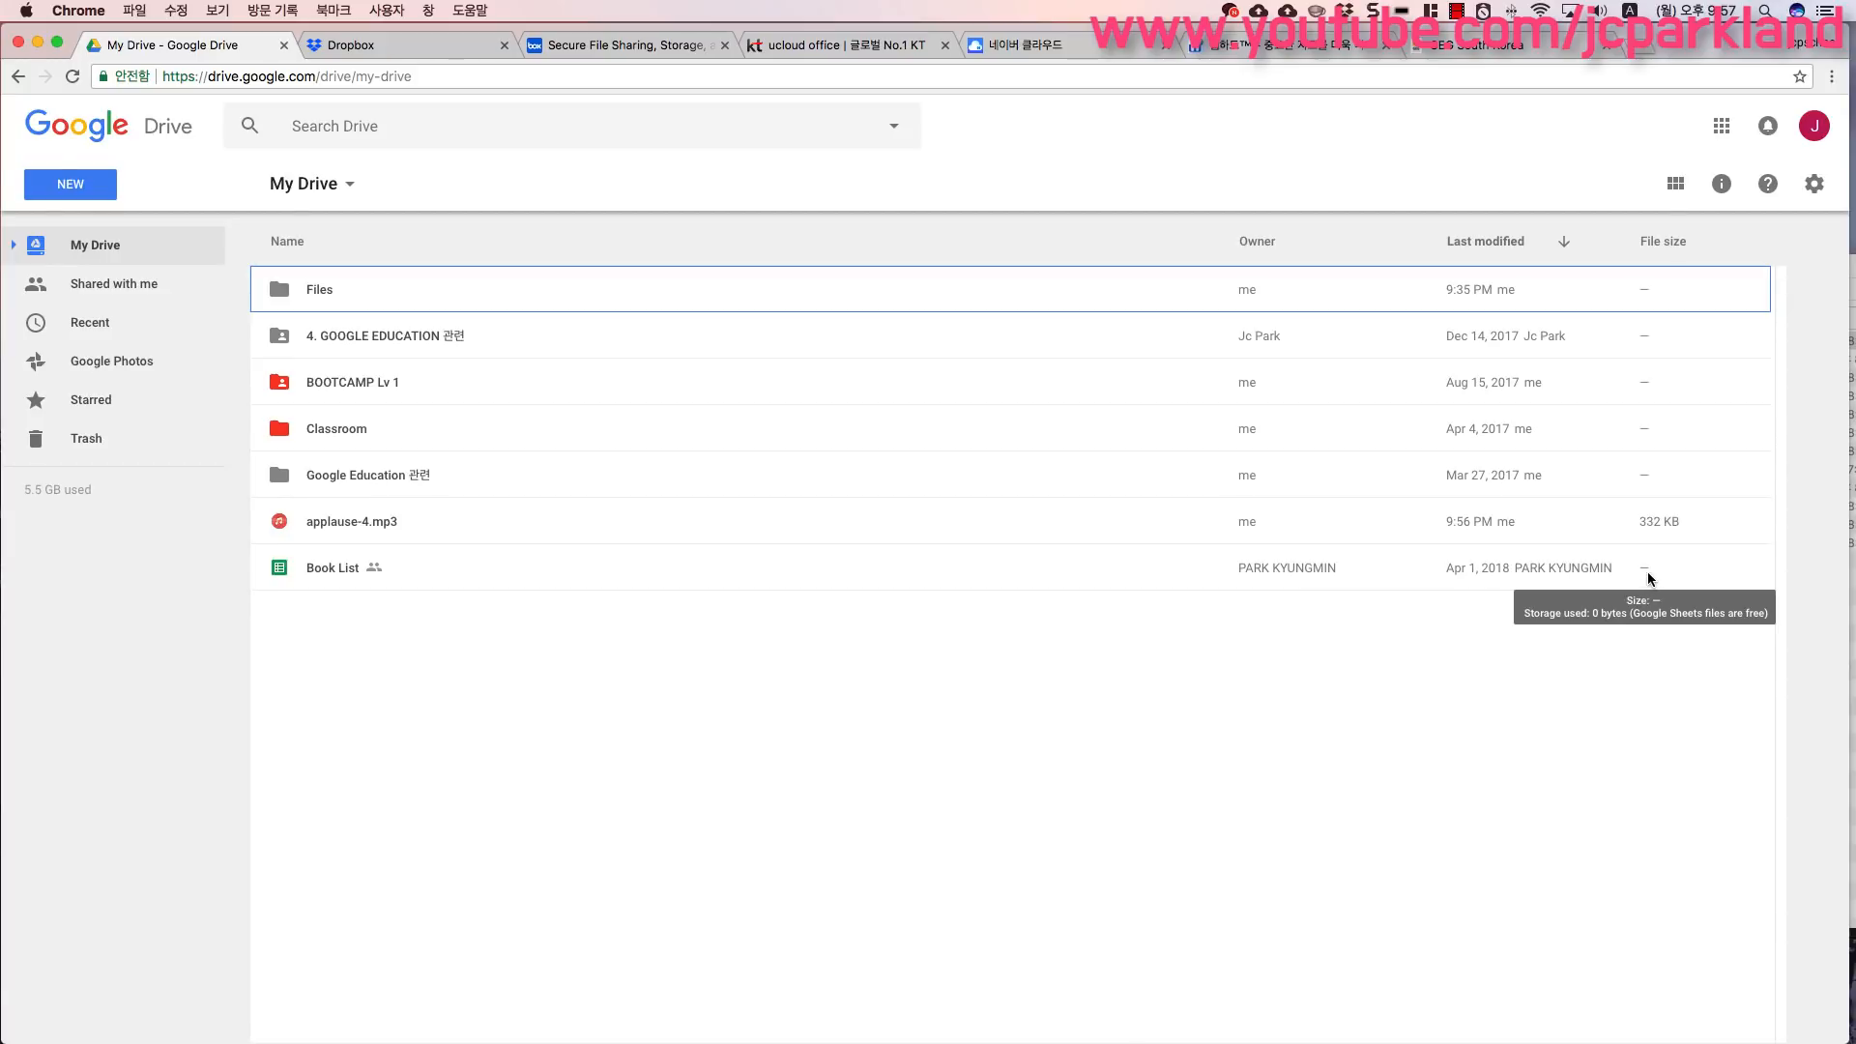
- Open the New menu, browse its More submenu, and close it
{"action": "left_click", "coordinate": [69, 184]}
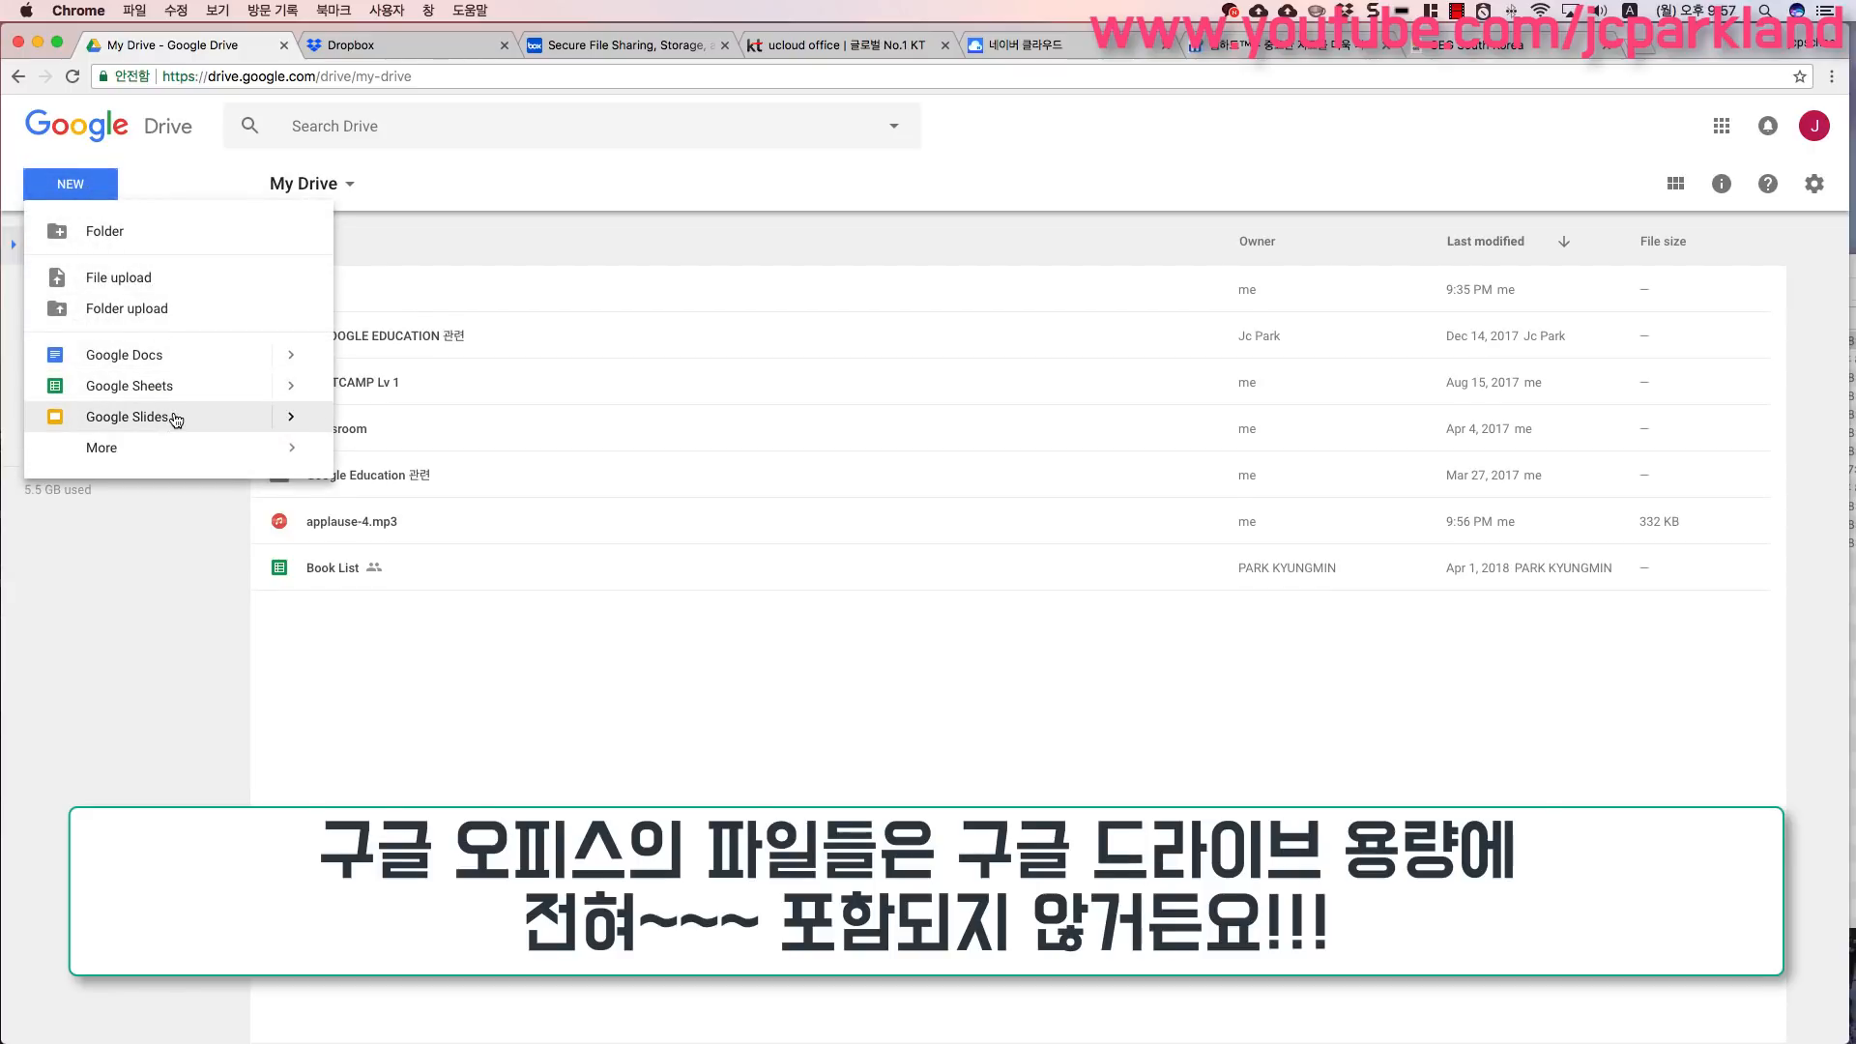
{"action": "mouse_move", "coordinate": [285, 450]}
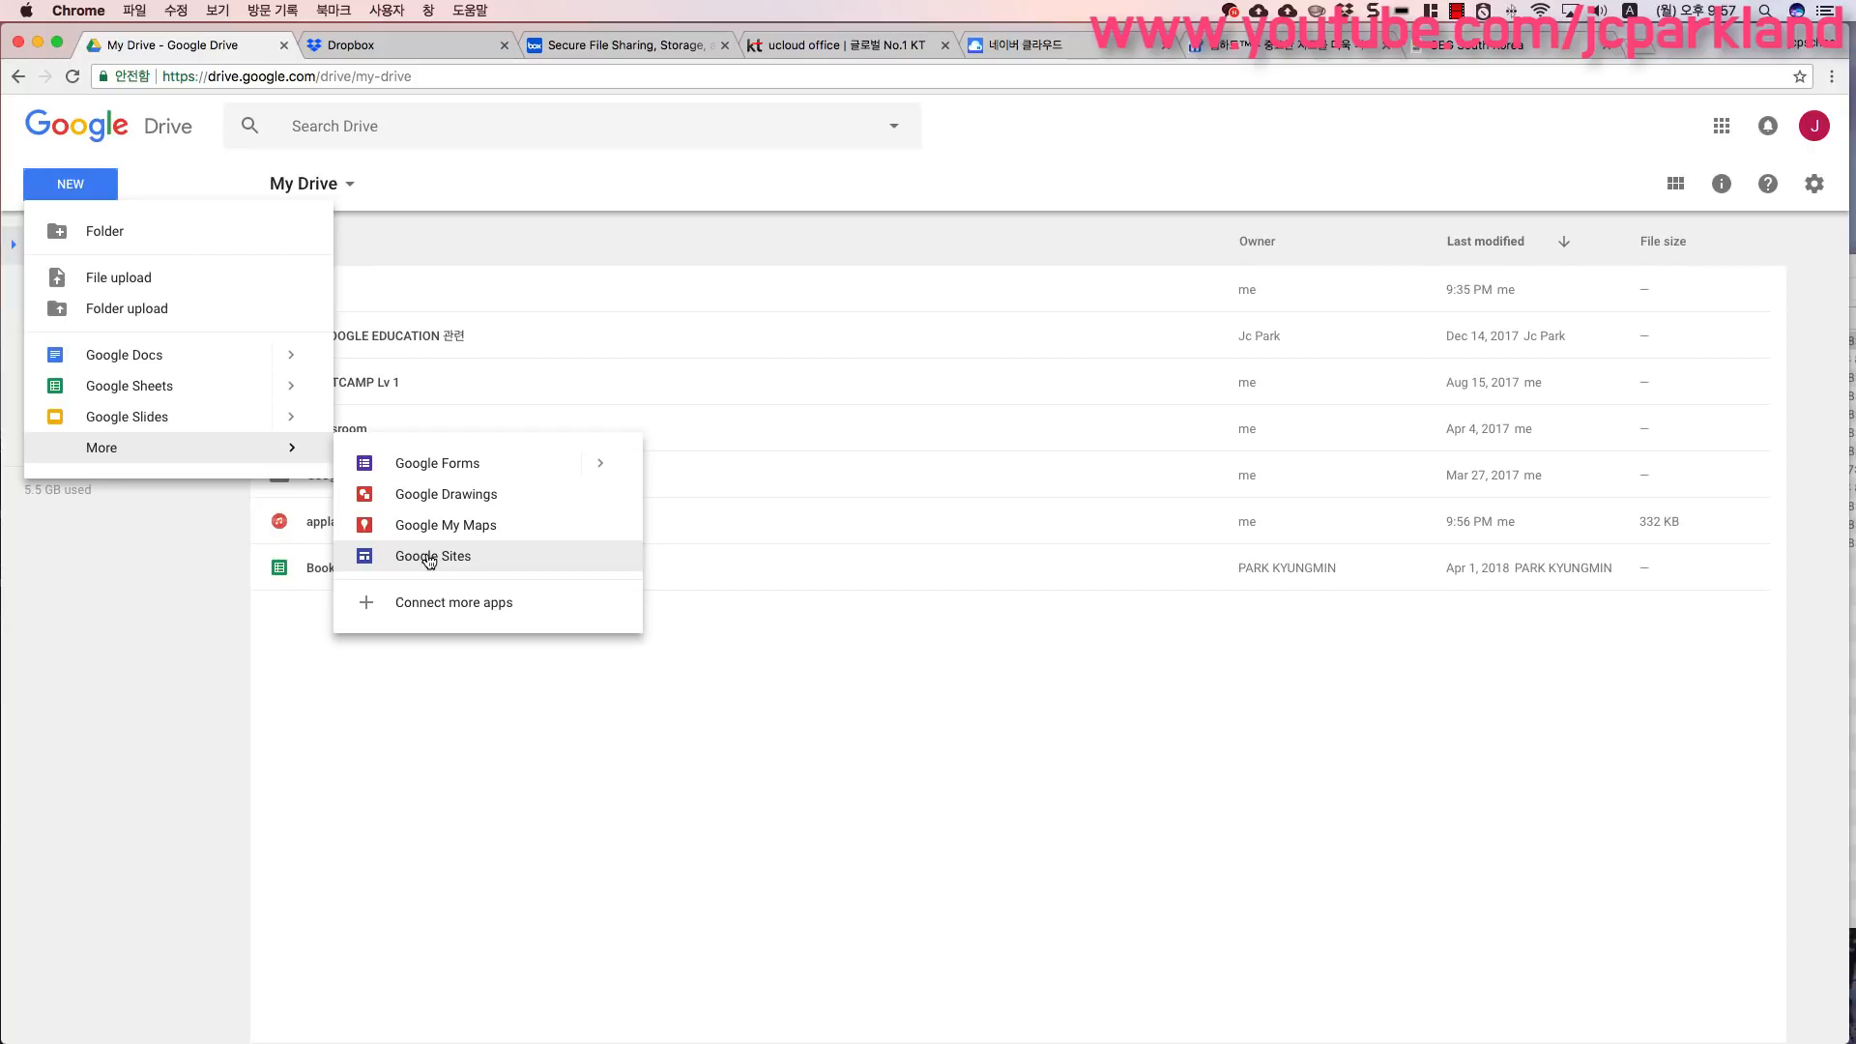
{"action": "left_click", "coordinate": [817, 743]}
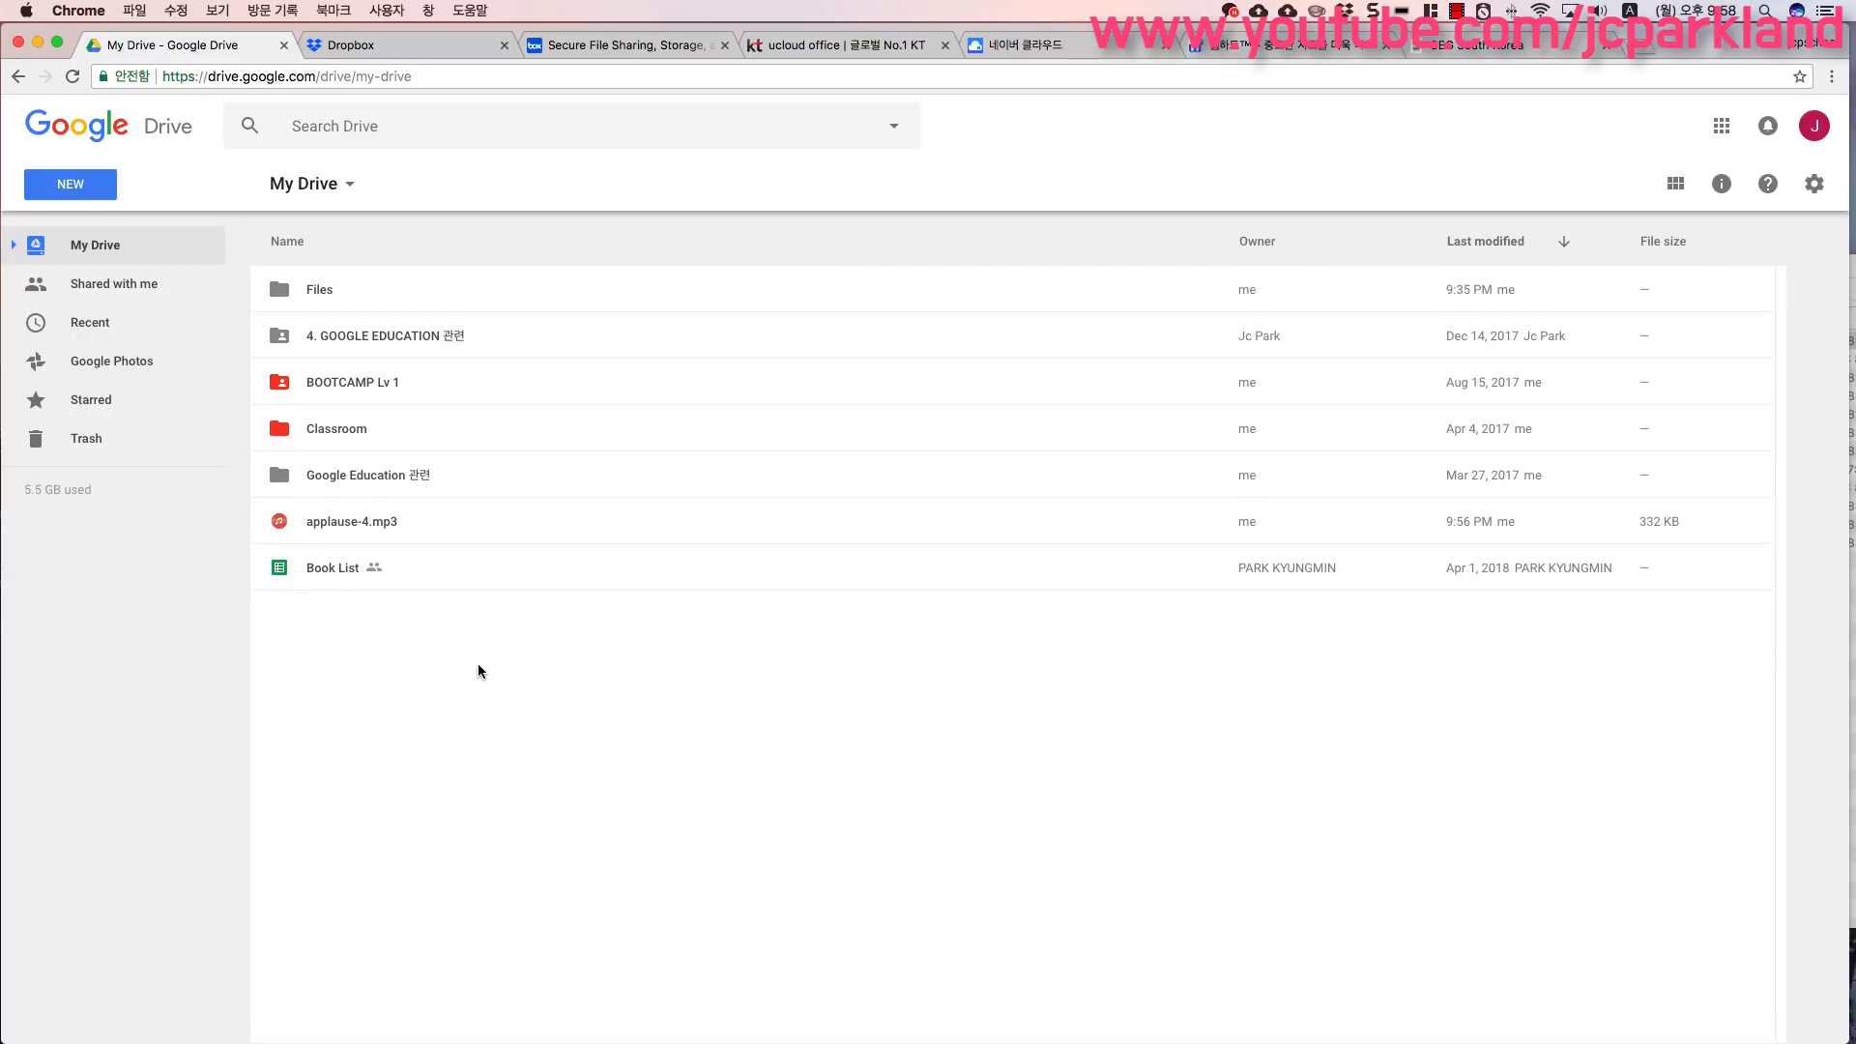
- Open the My Drive details panel, review its Activity and Details tabs, and close it
{"action": "left_click", "coordinate": [1723, 185]}
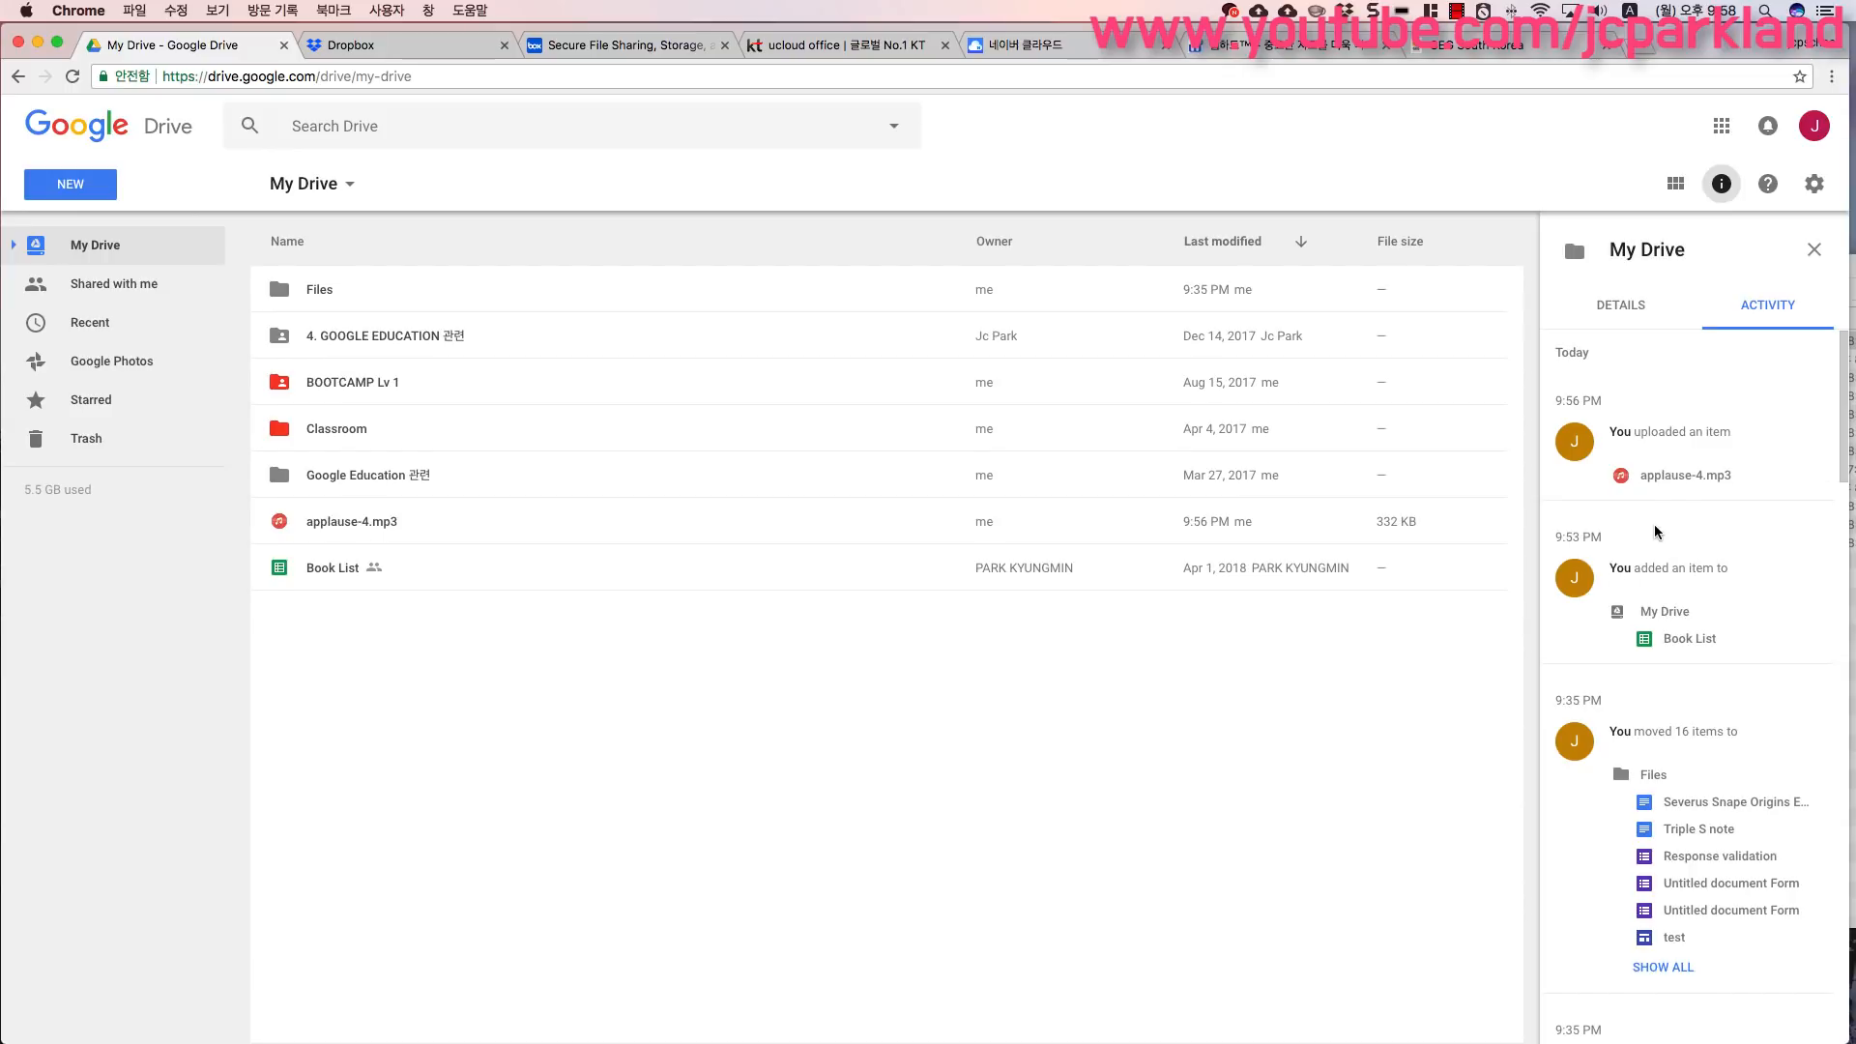
{"action": "scroll", "coordinate": [1655, 532], "scroll_direction": "down", "scroll_amount": 5}
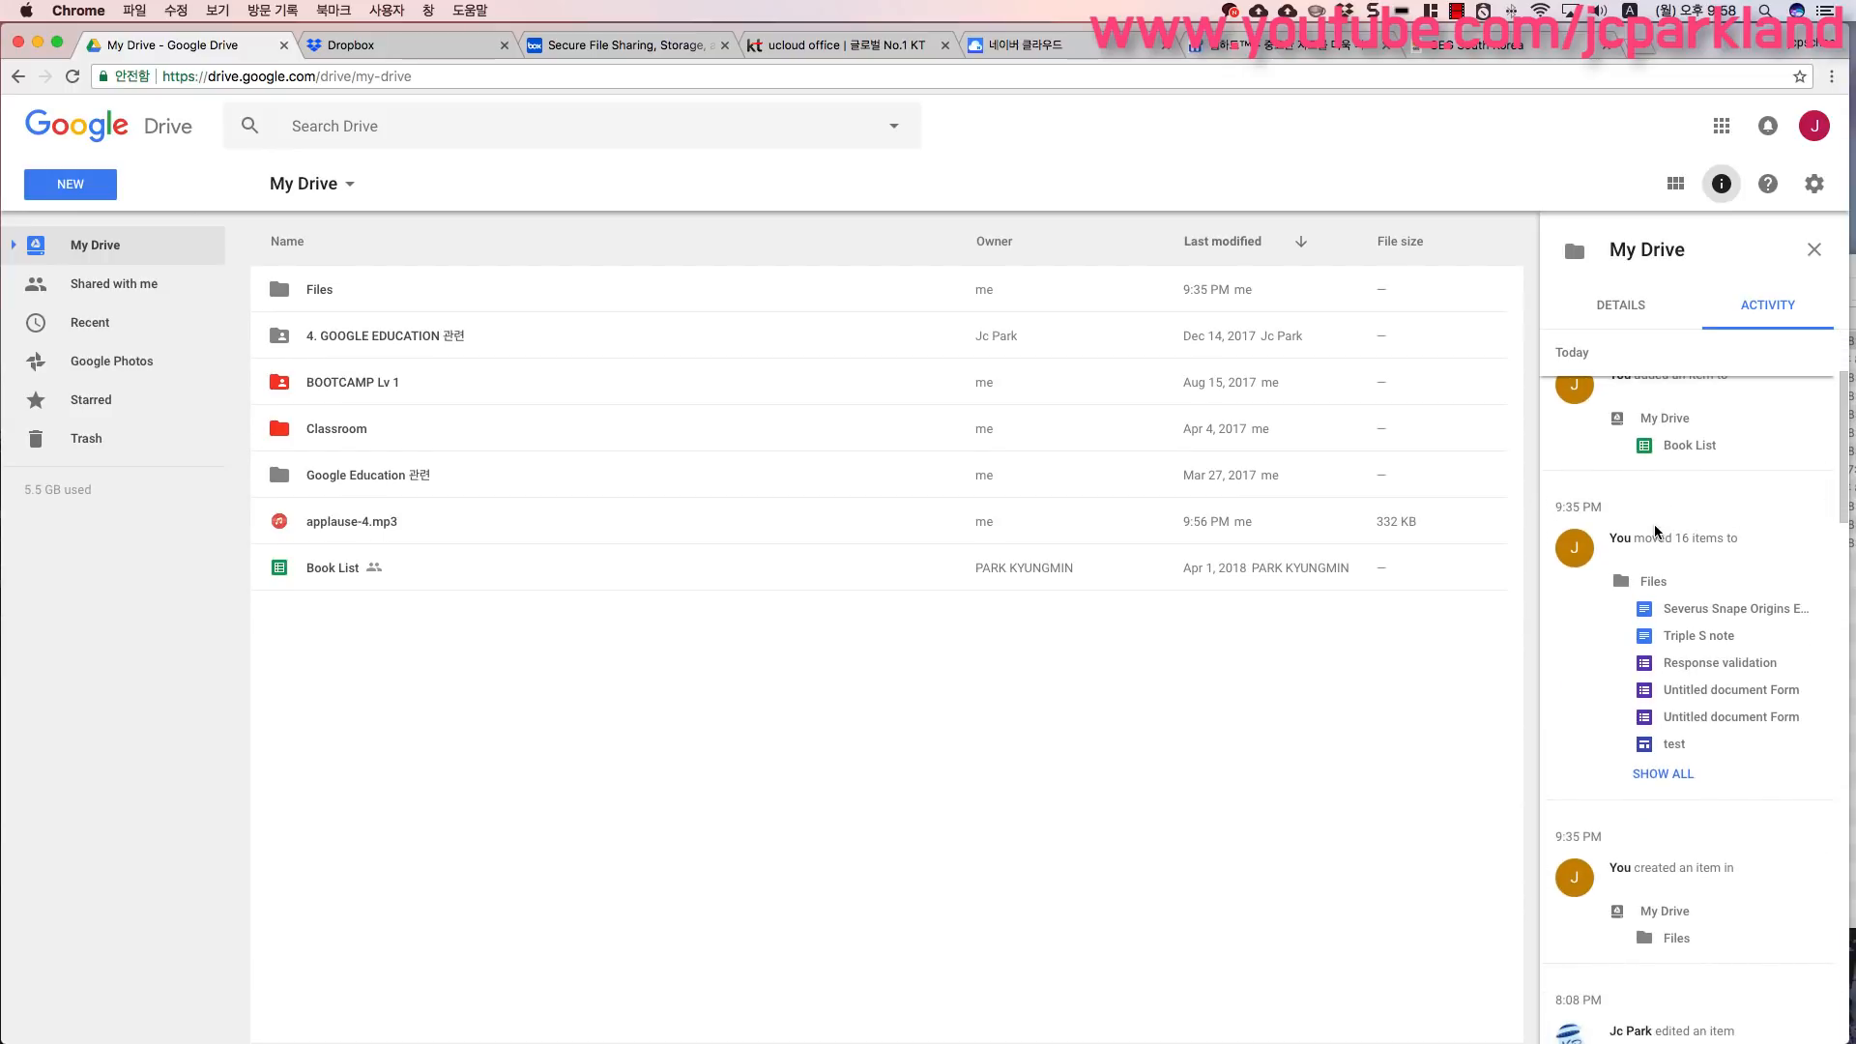
{"action": "scroll", "coordinate": [1656, 530], "scroll_direction": "up", "scroll_amount": 3}
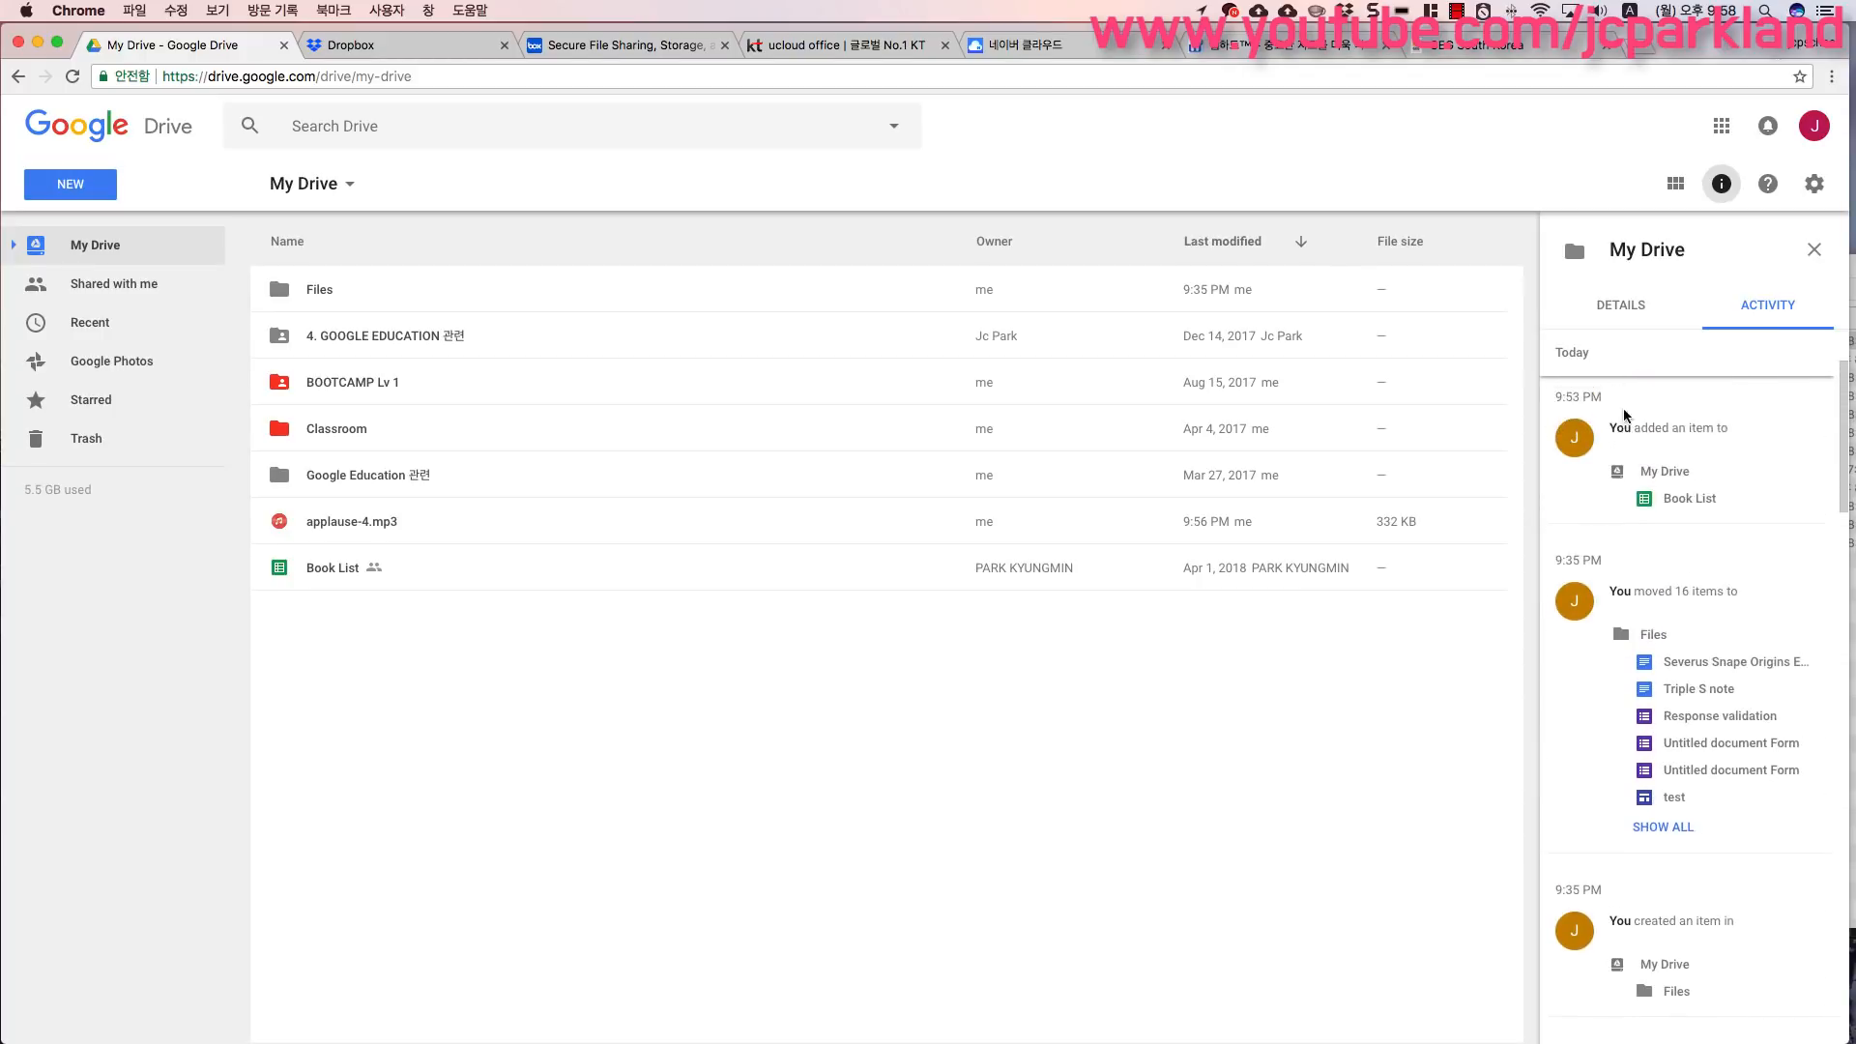
{"action": "left_click", "coordinate": [1623, 316]}
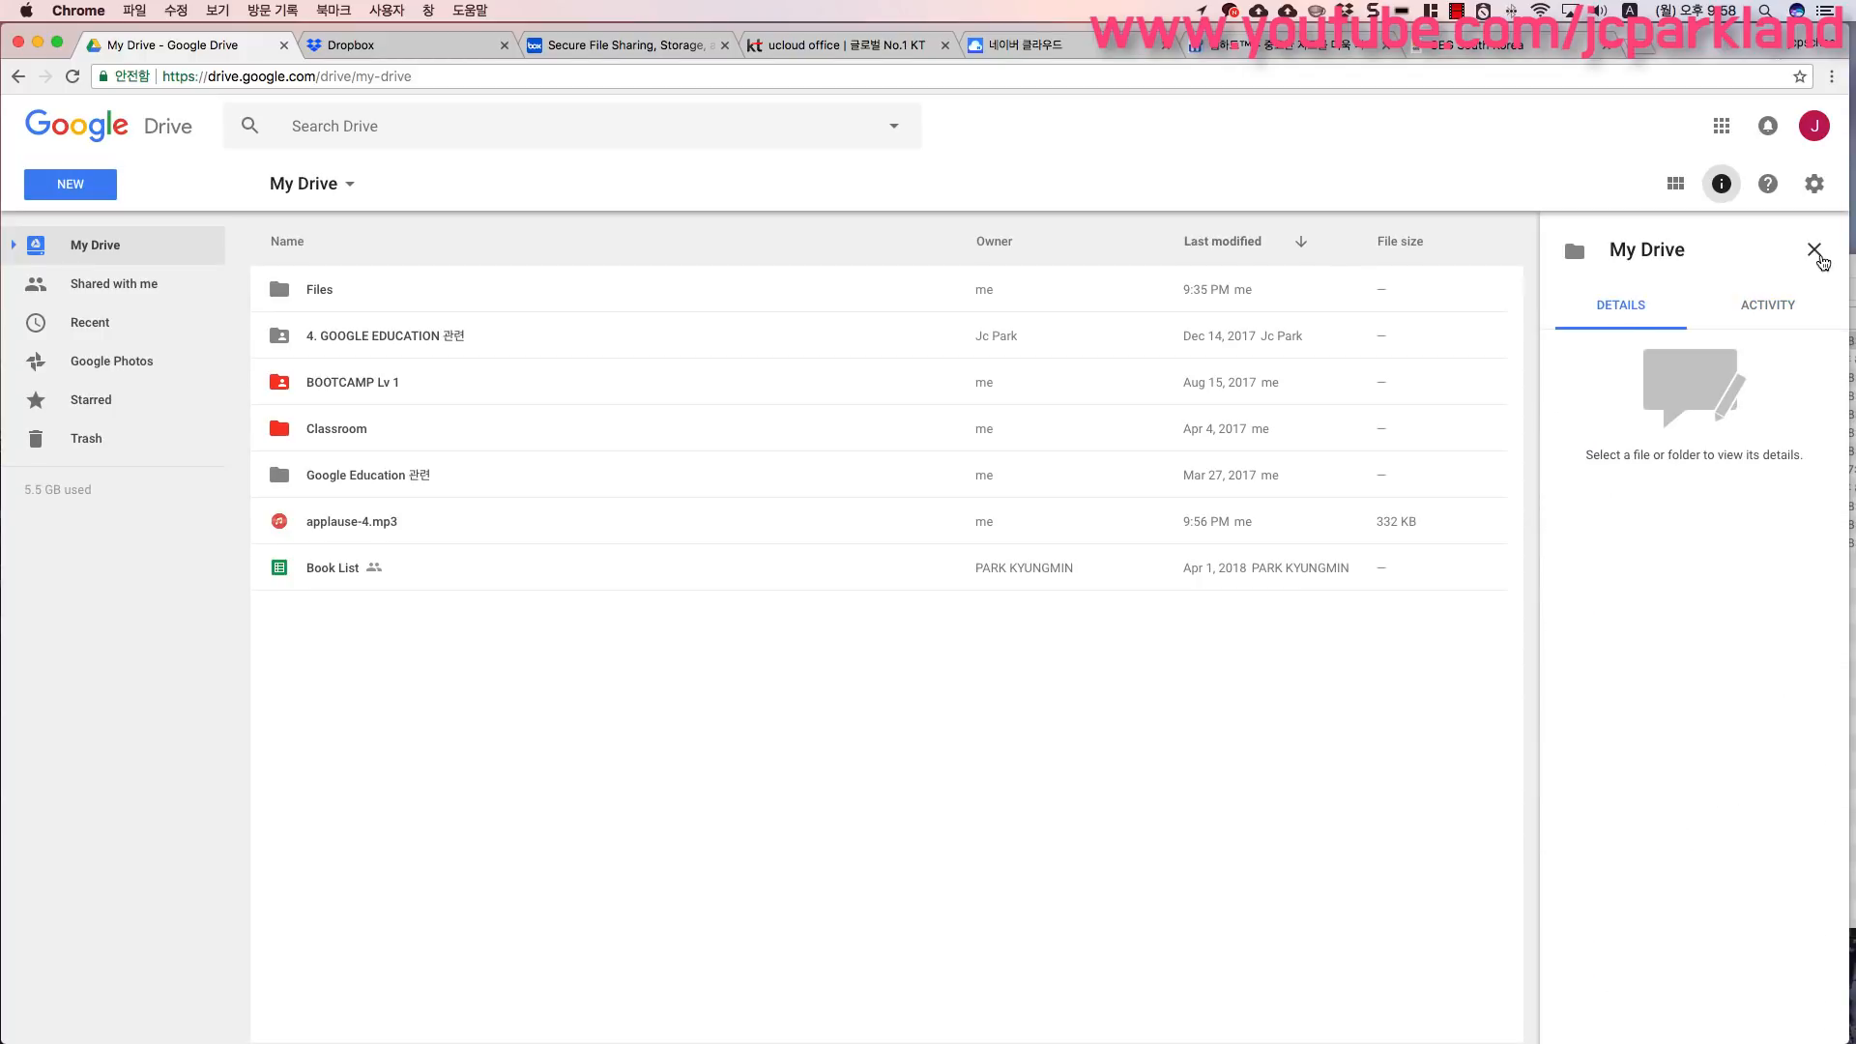
{"action": "left_click", "coordinate": [1816, 252]}
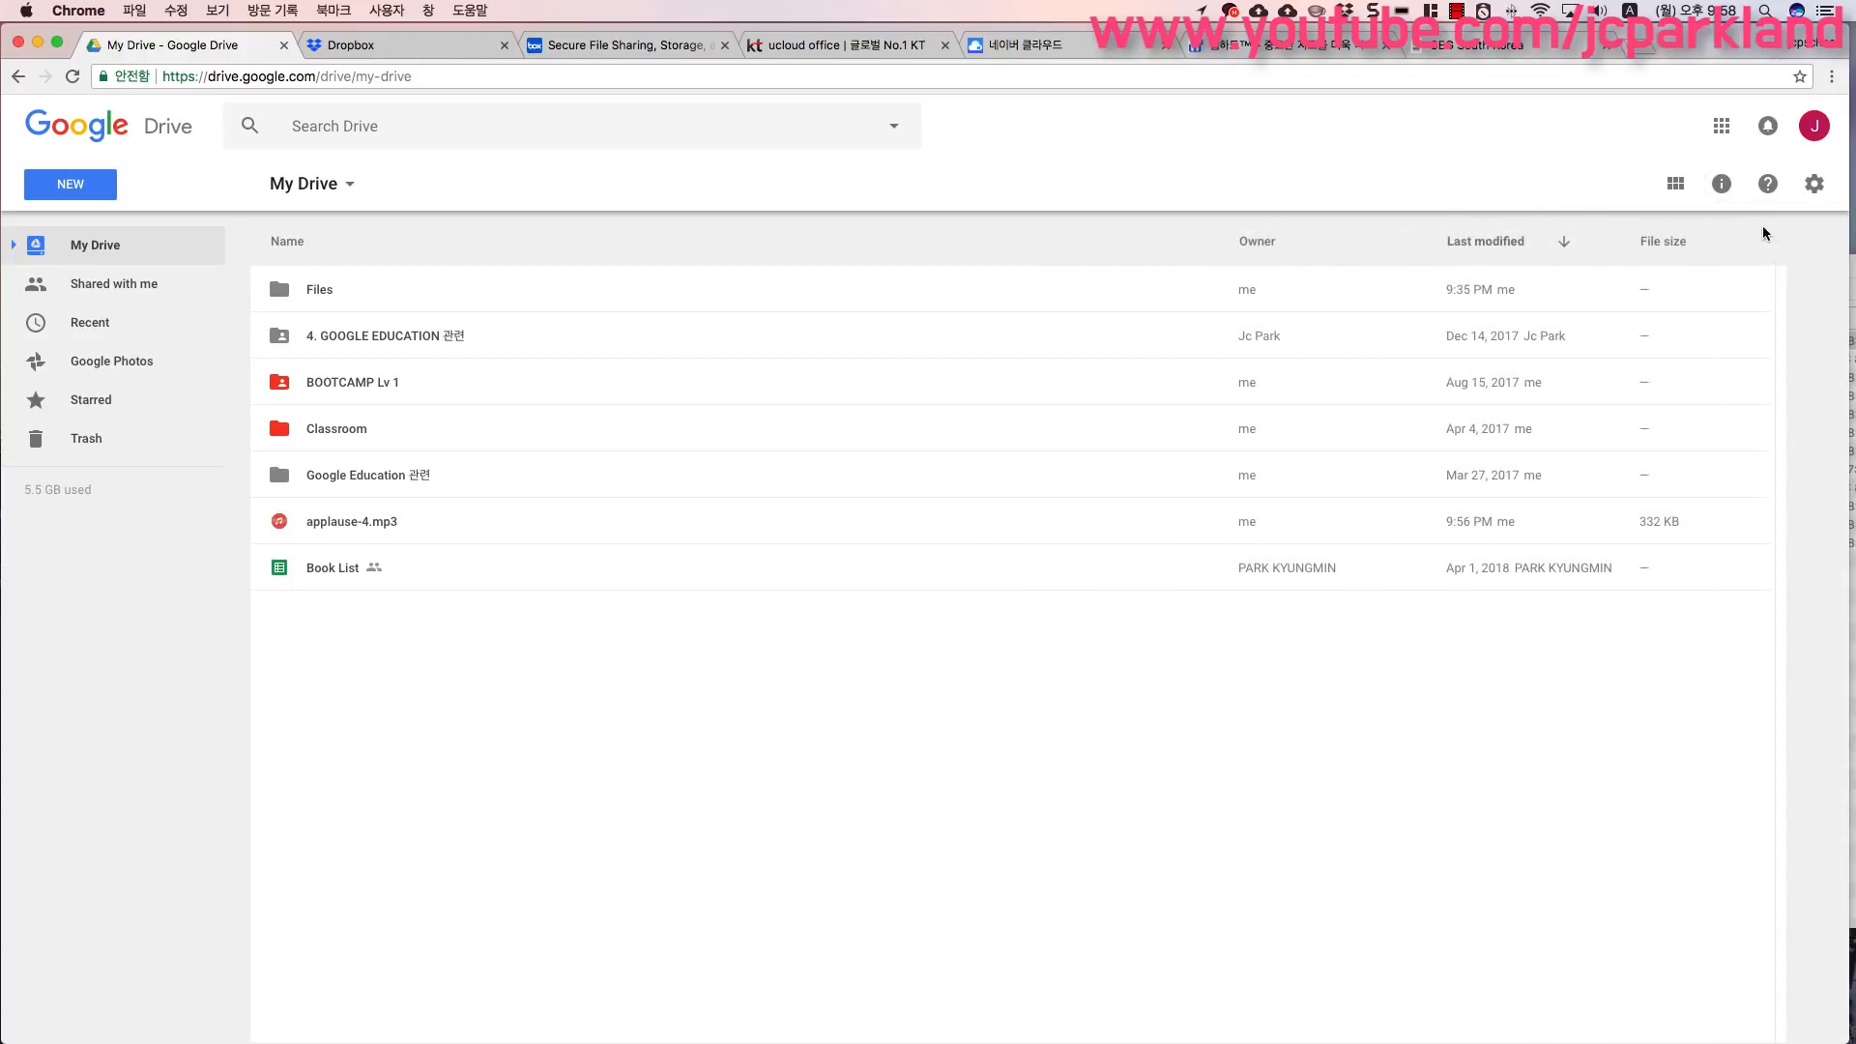
- Open the Settings menu and close it without choosing anything
{"action": "left_click", "coordinate": [1813, 185]}
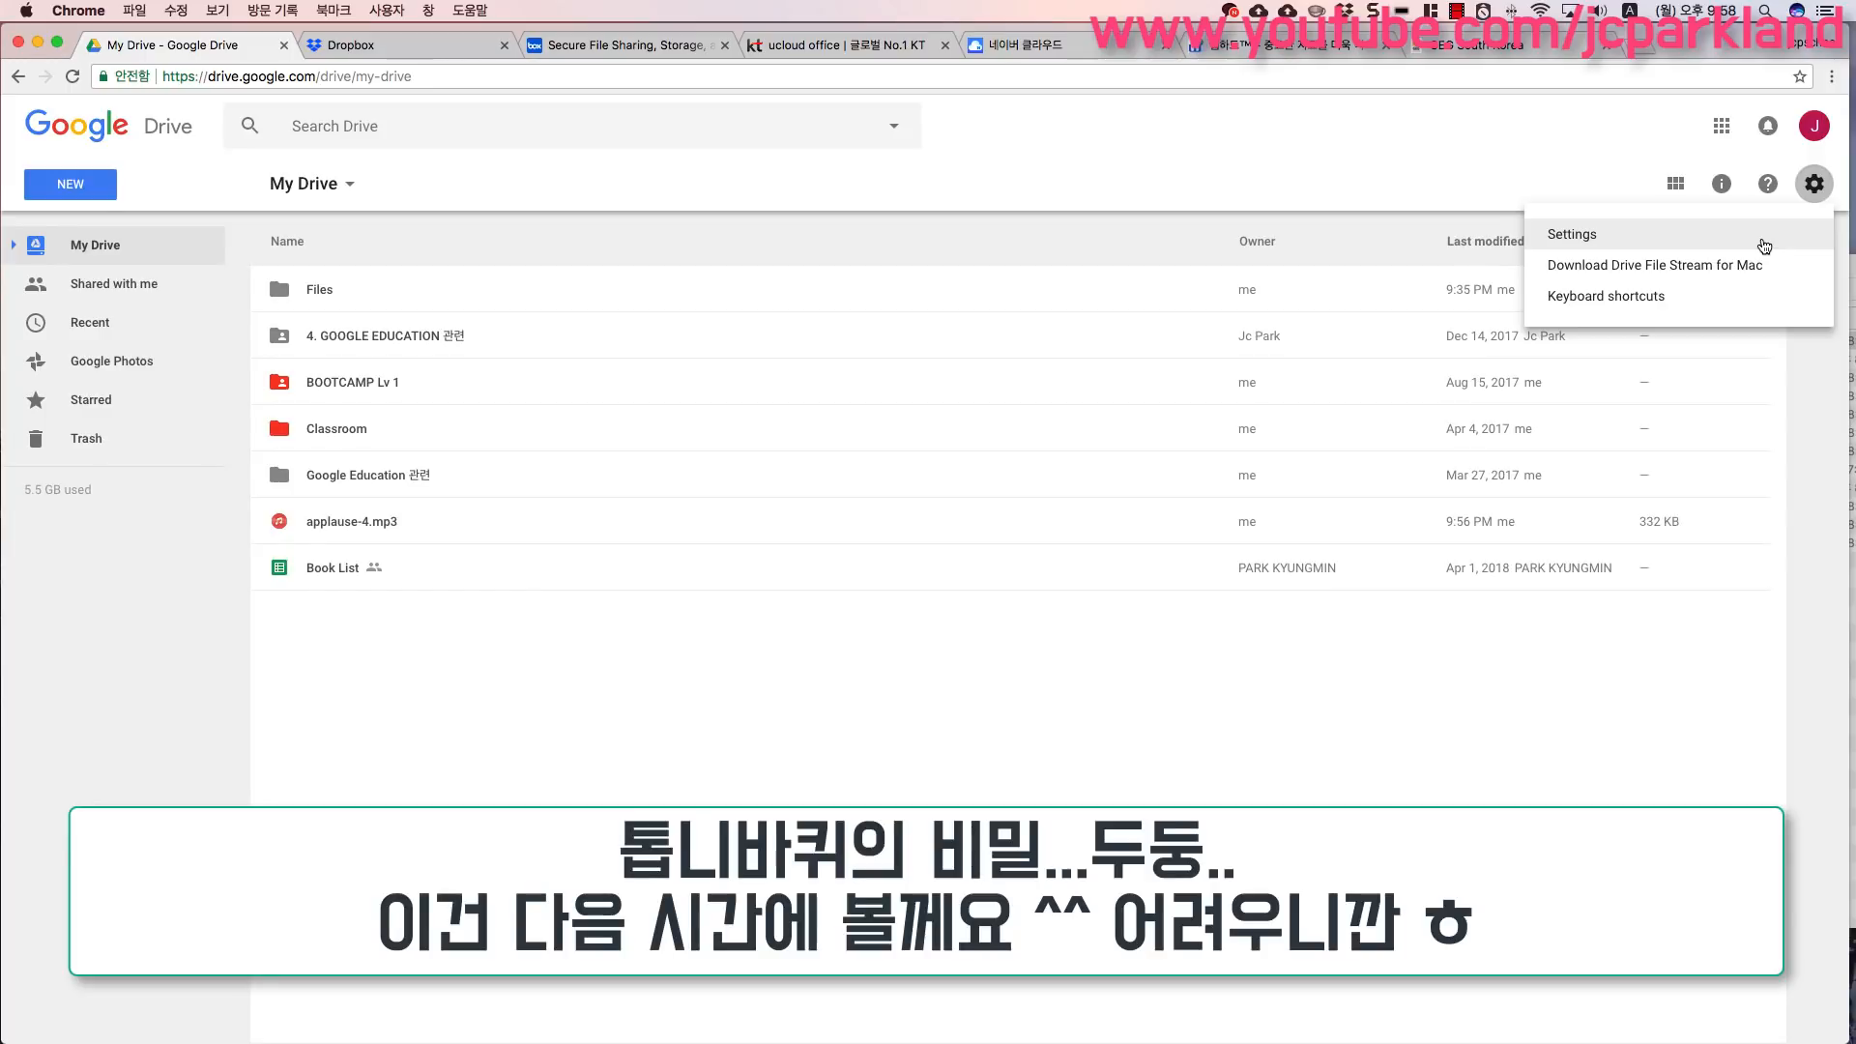
{"action": "left_click", "coordinate": [1090, 798]}
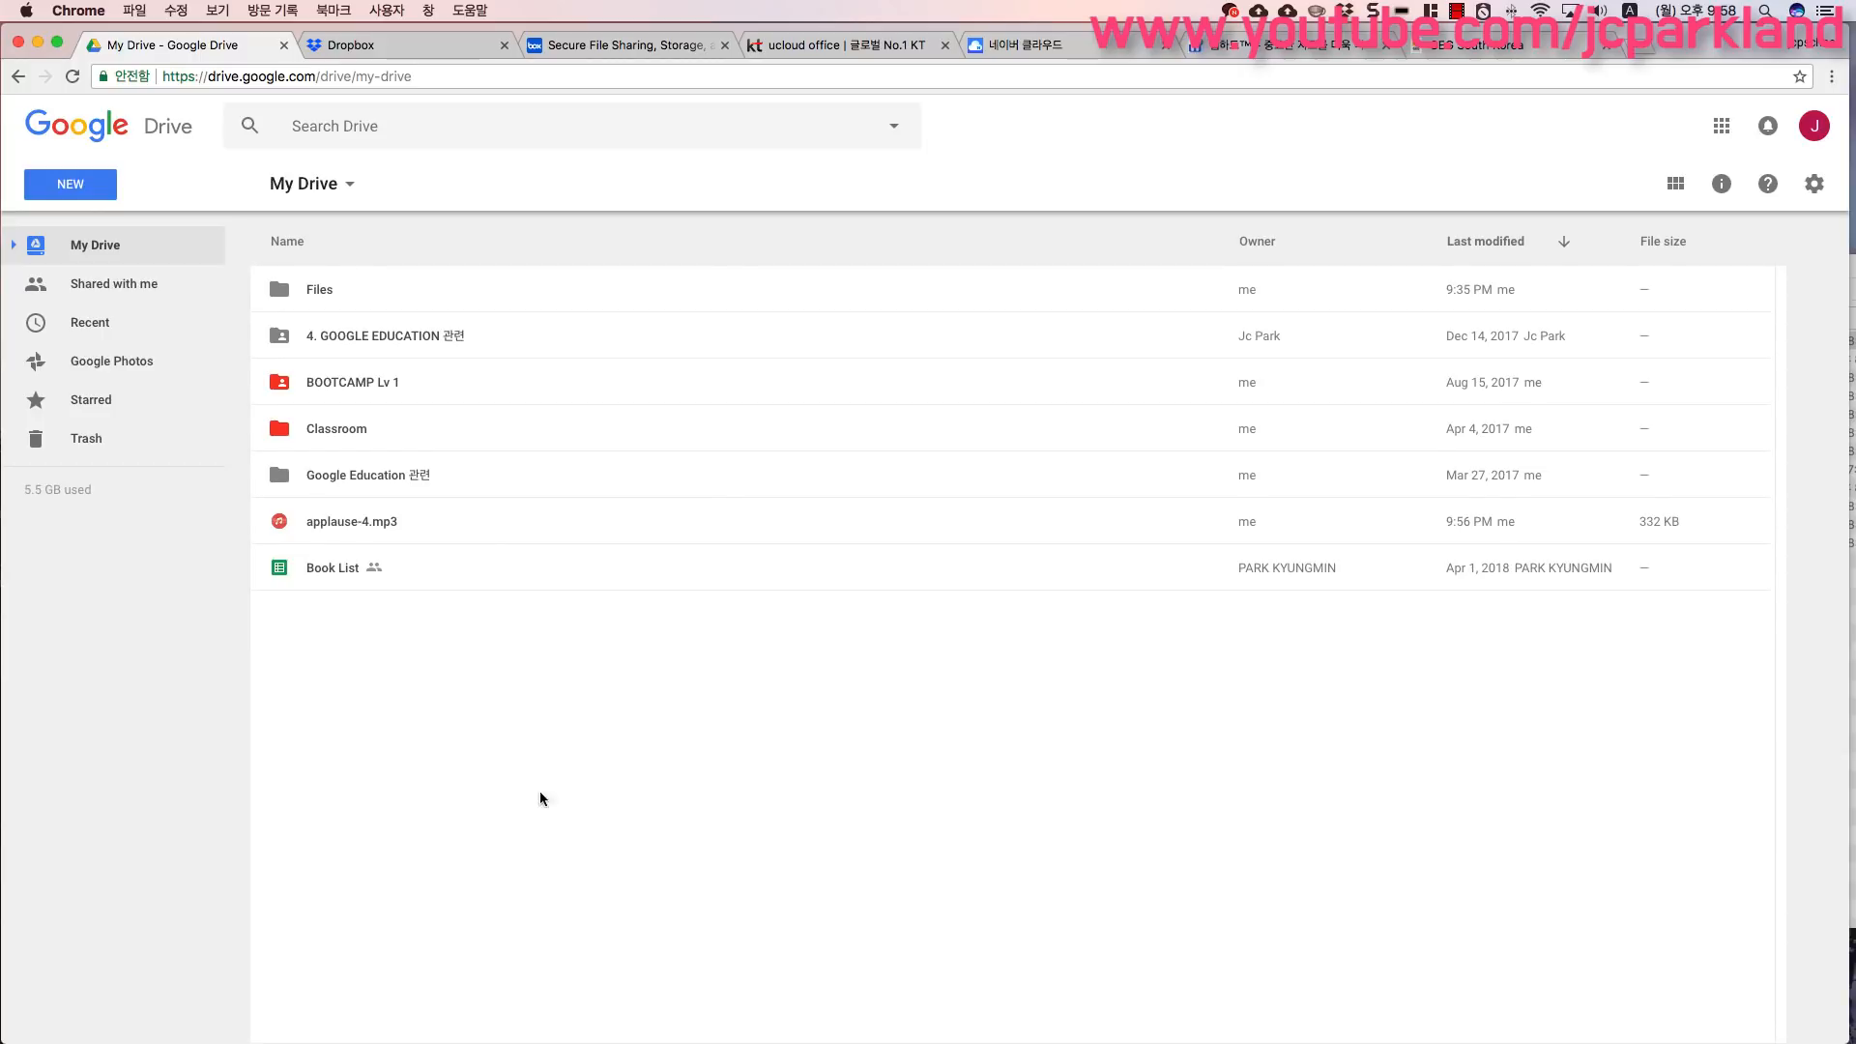
- Compare the creation menus opened from the blank file area, the New button and the My Drive title
{"action": "right_click", "coordinate": [378, 726]}
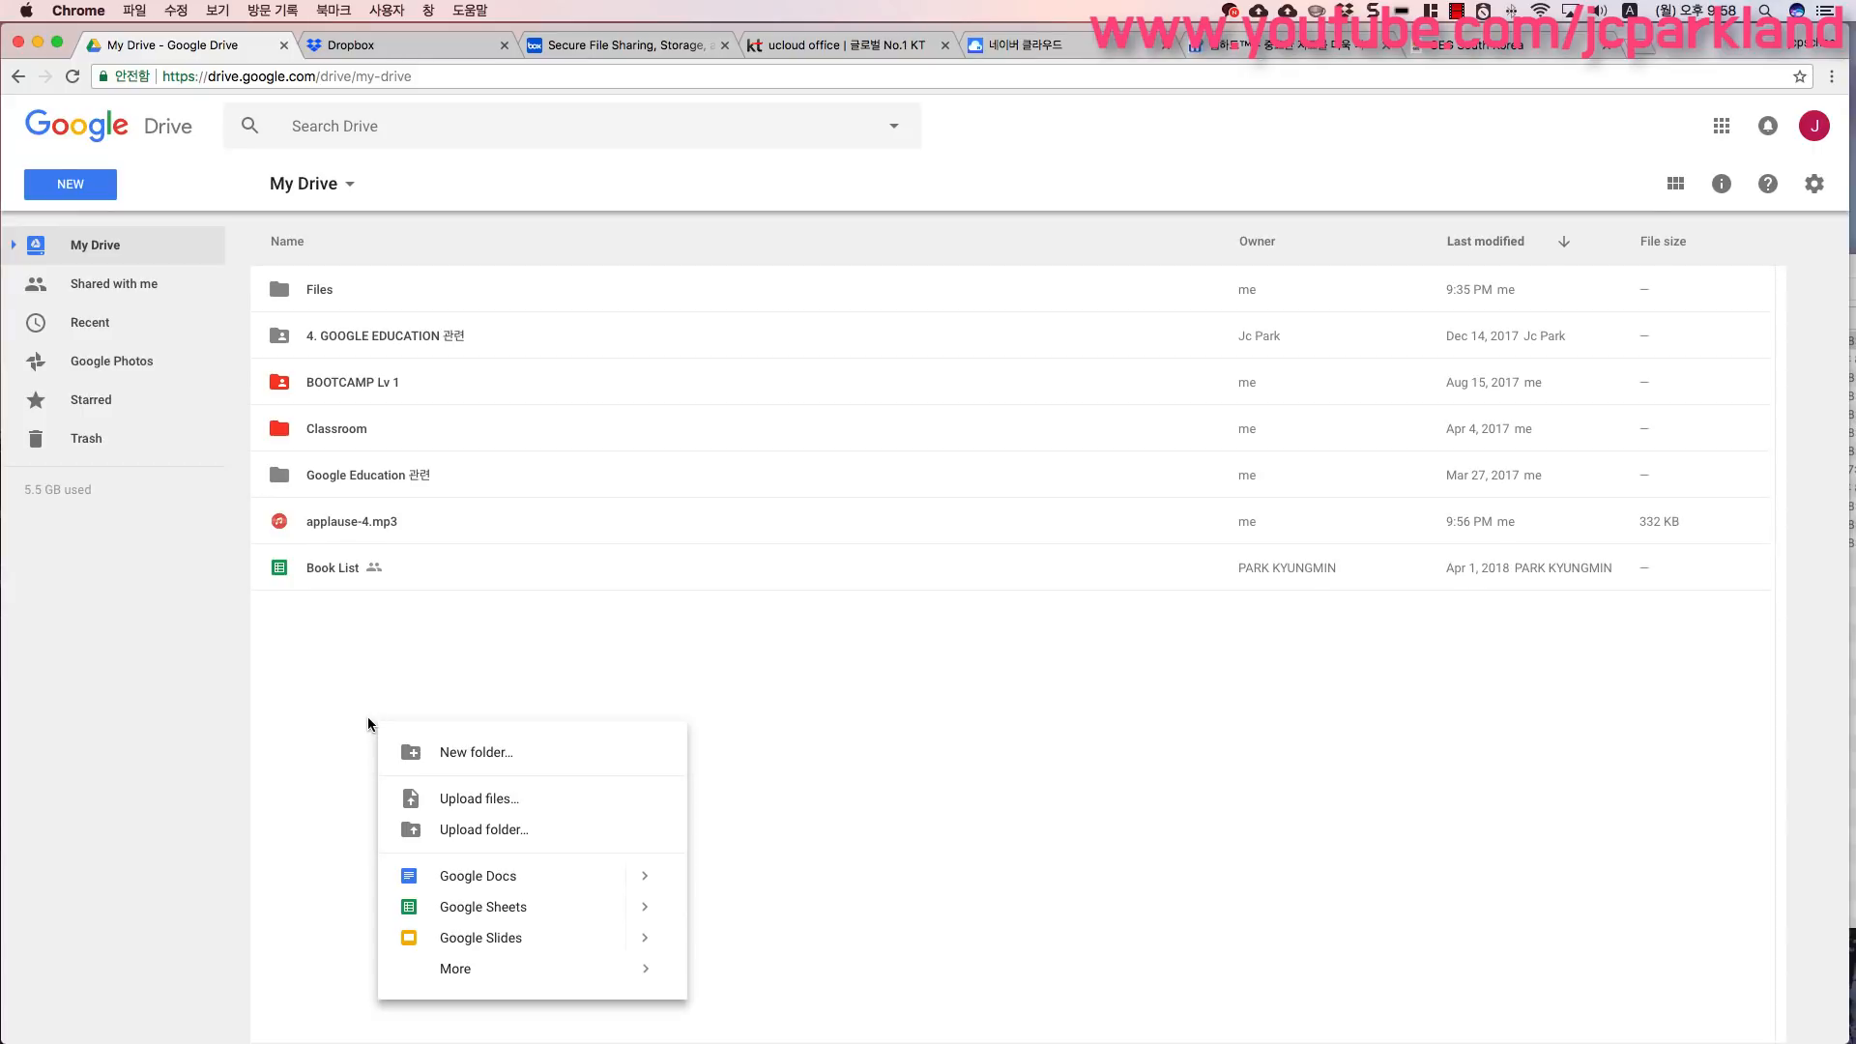
{"action": "left_click", "coordinate": [368, 715]}
{"action": "left_click", "coordinate": [88, 201]}
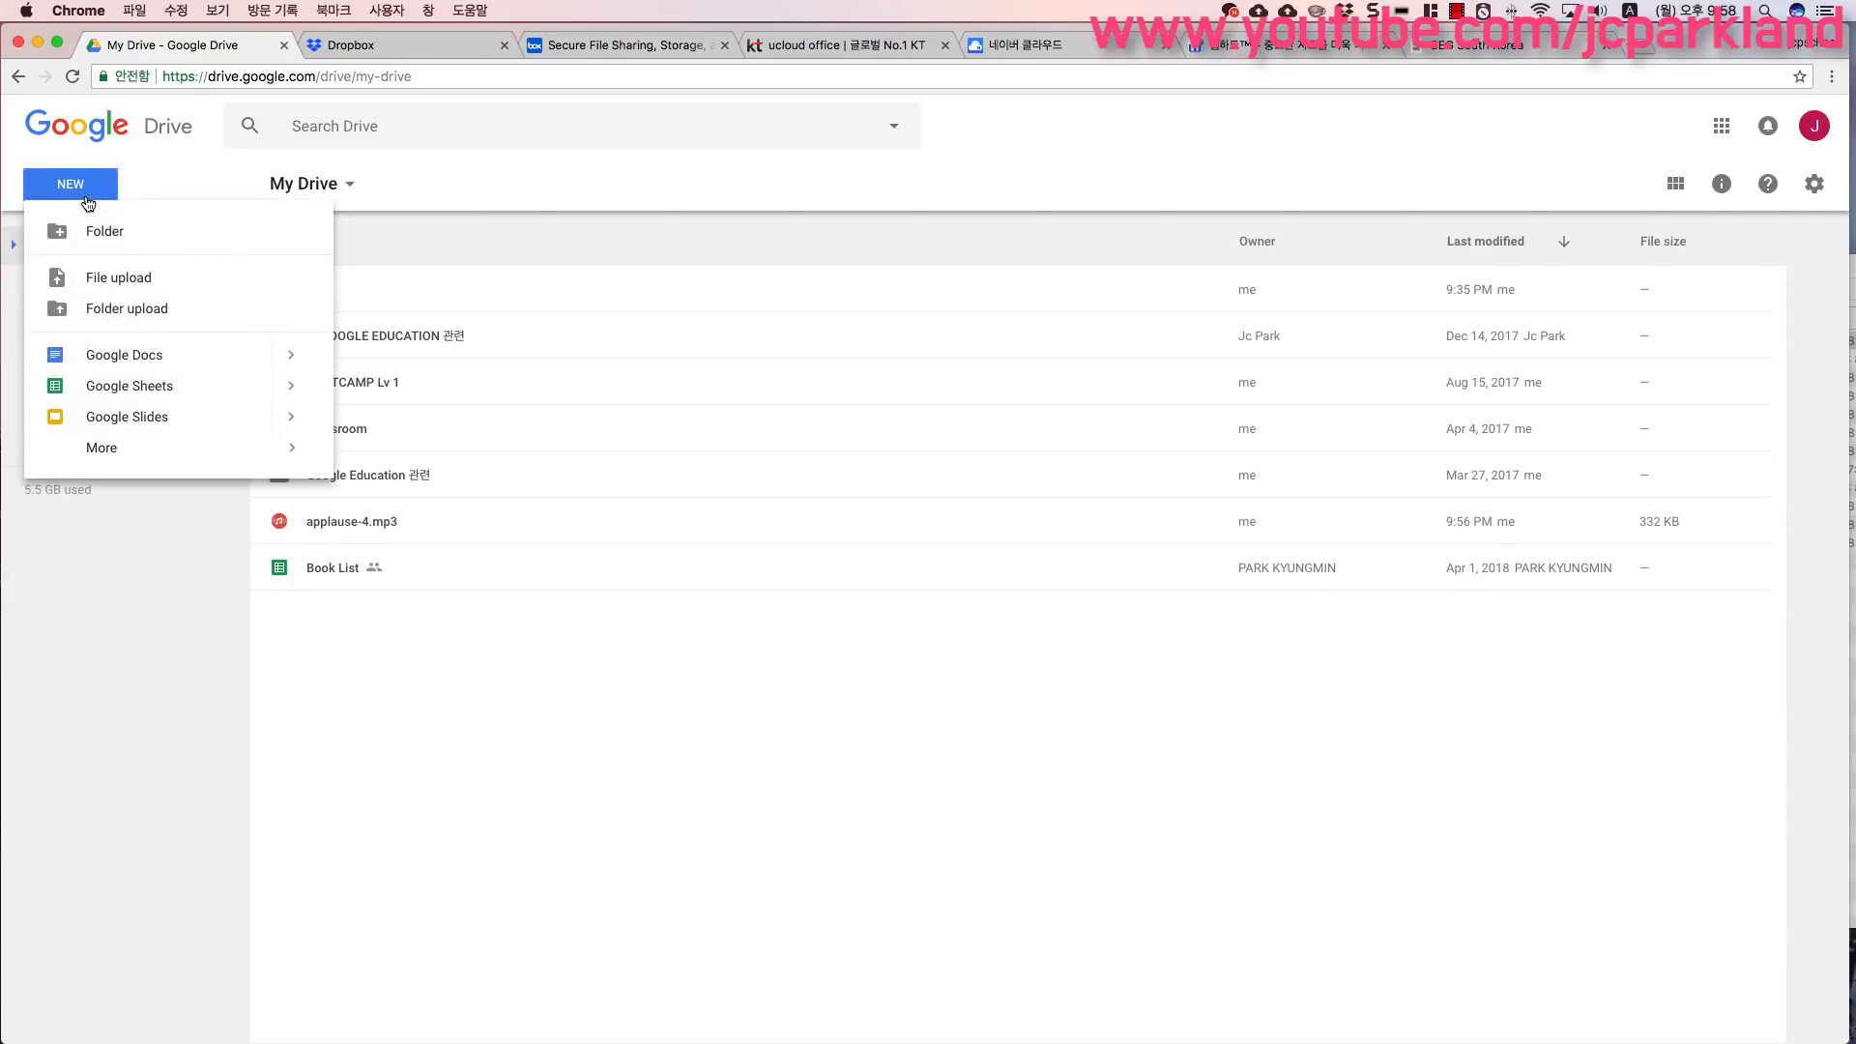
{"action": "left_click", "coordinate": [345, 723]}
{"action": "right_click", "coordinate": [400, 735]}
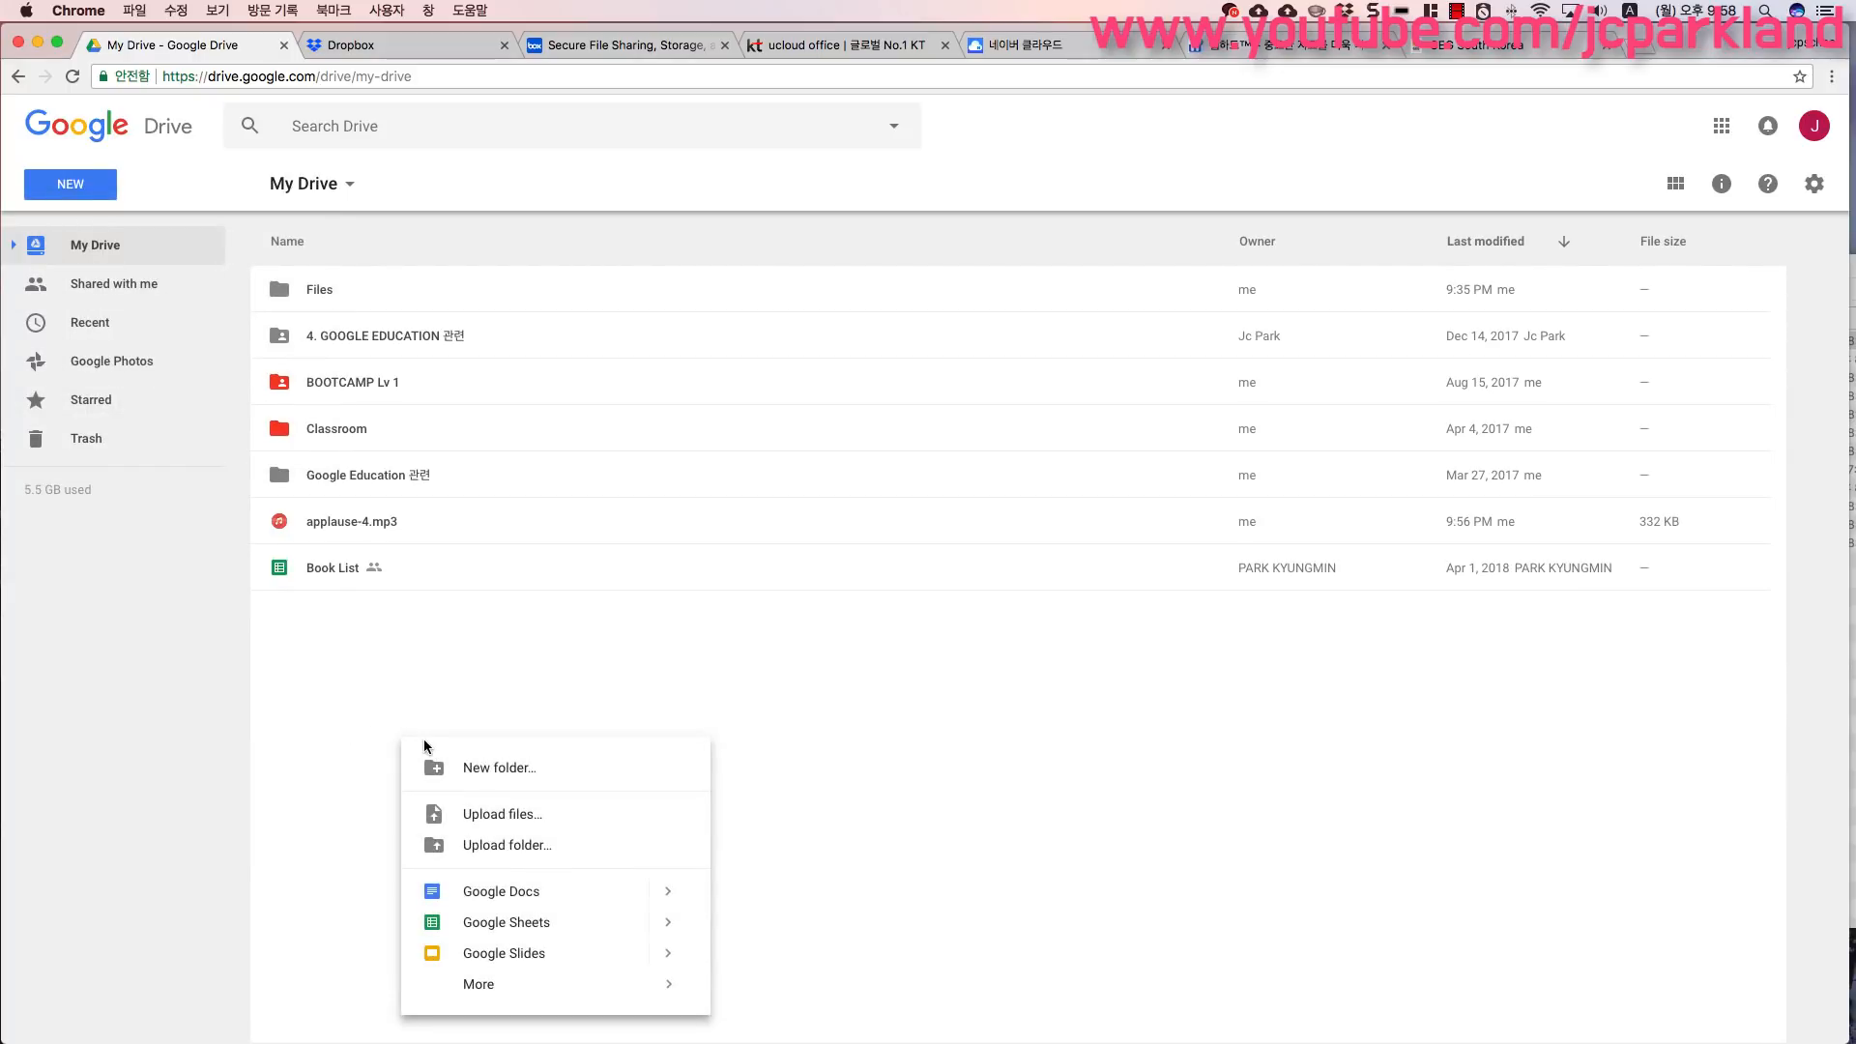
{"action": "mouse_move", "coordinate": [609, 1001]}
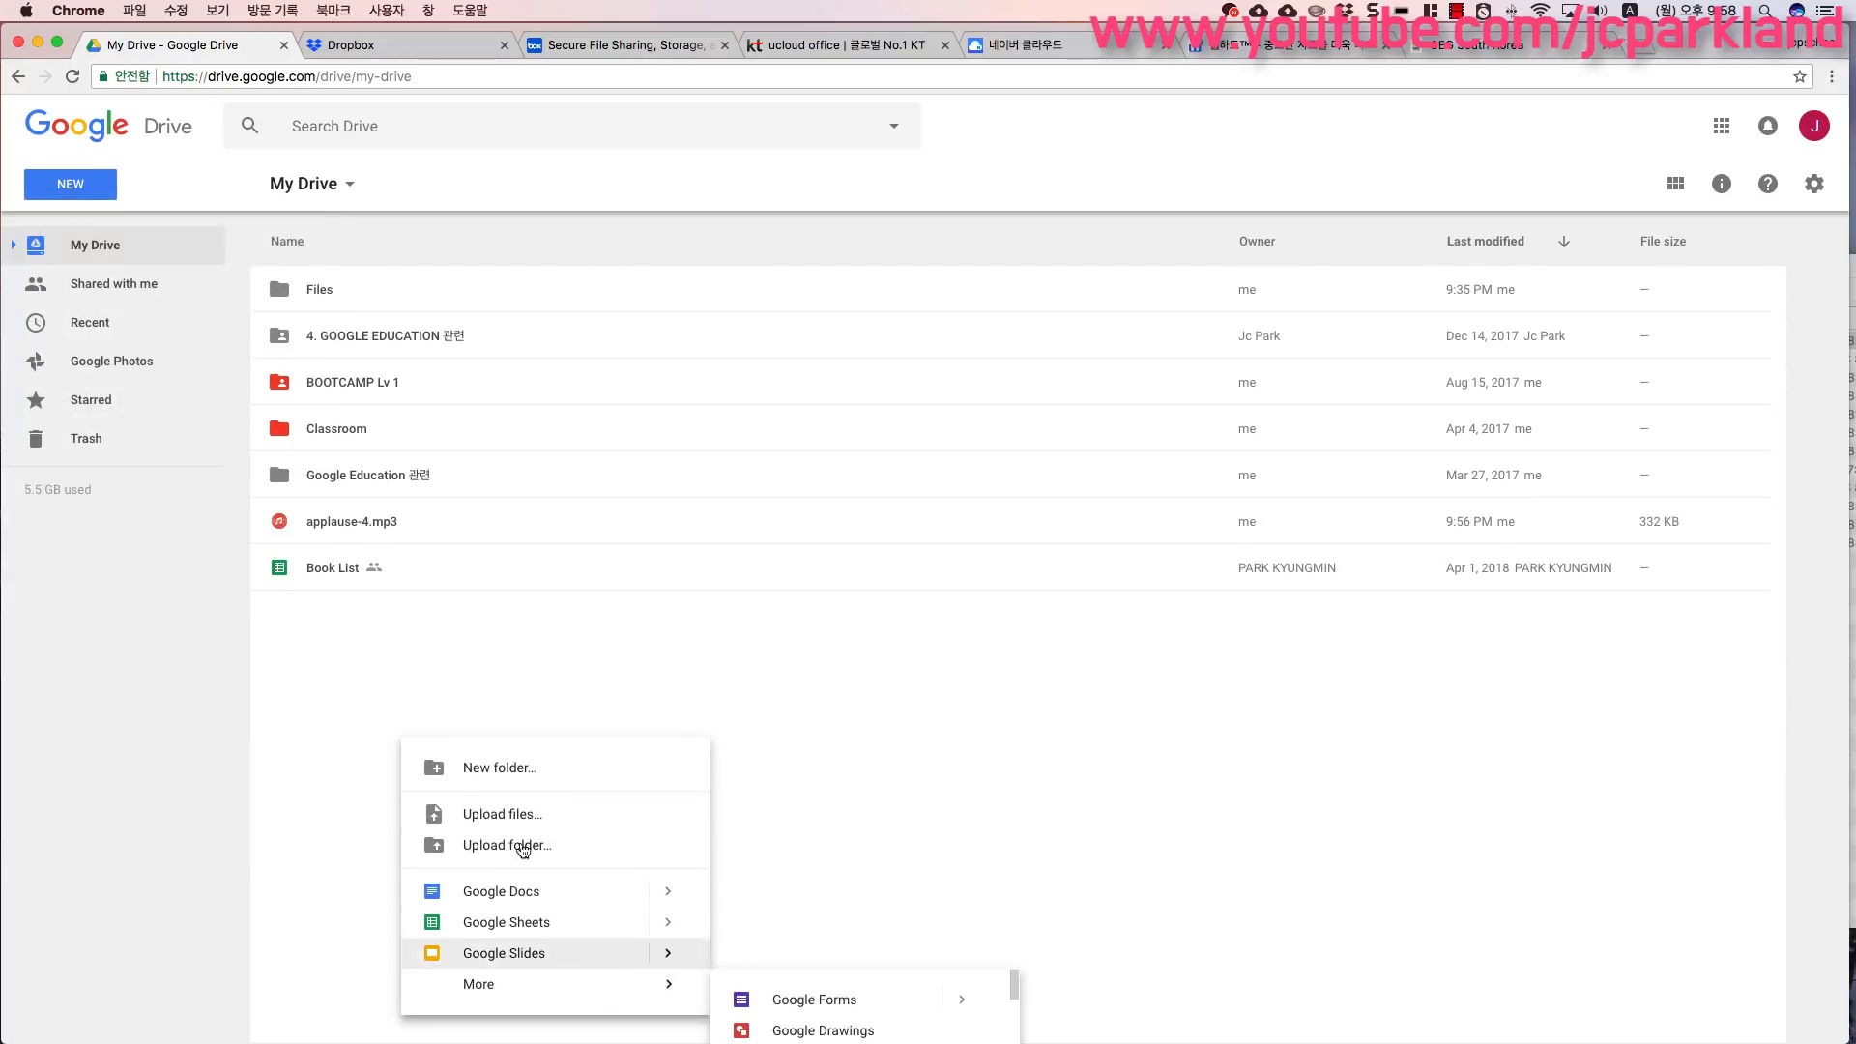
{"action": "left_click", "coordinate": [327, 669]}
{"action": "left_click", "coordinate": [349, 190]}
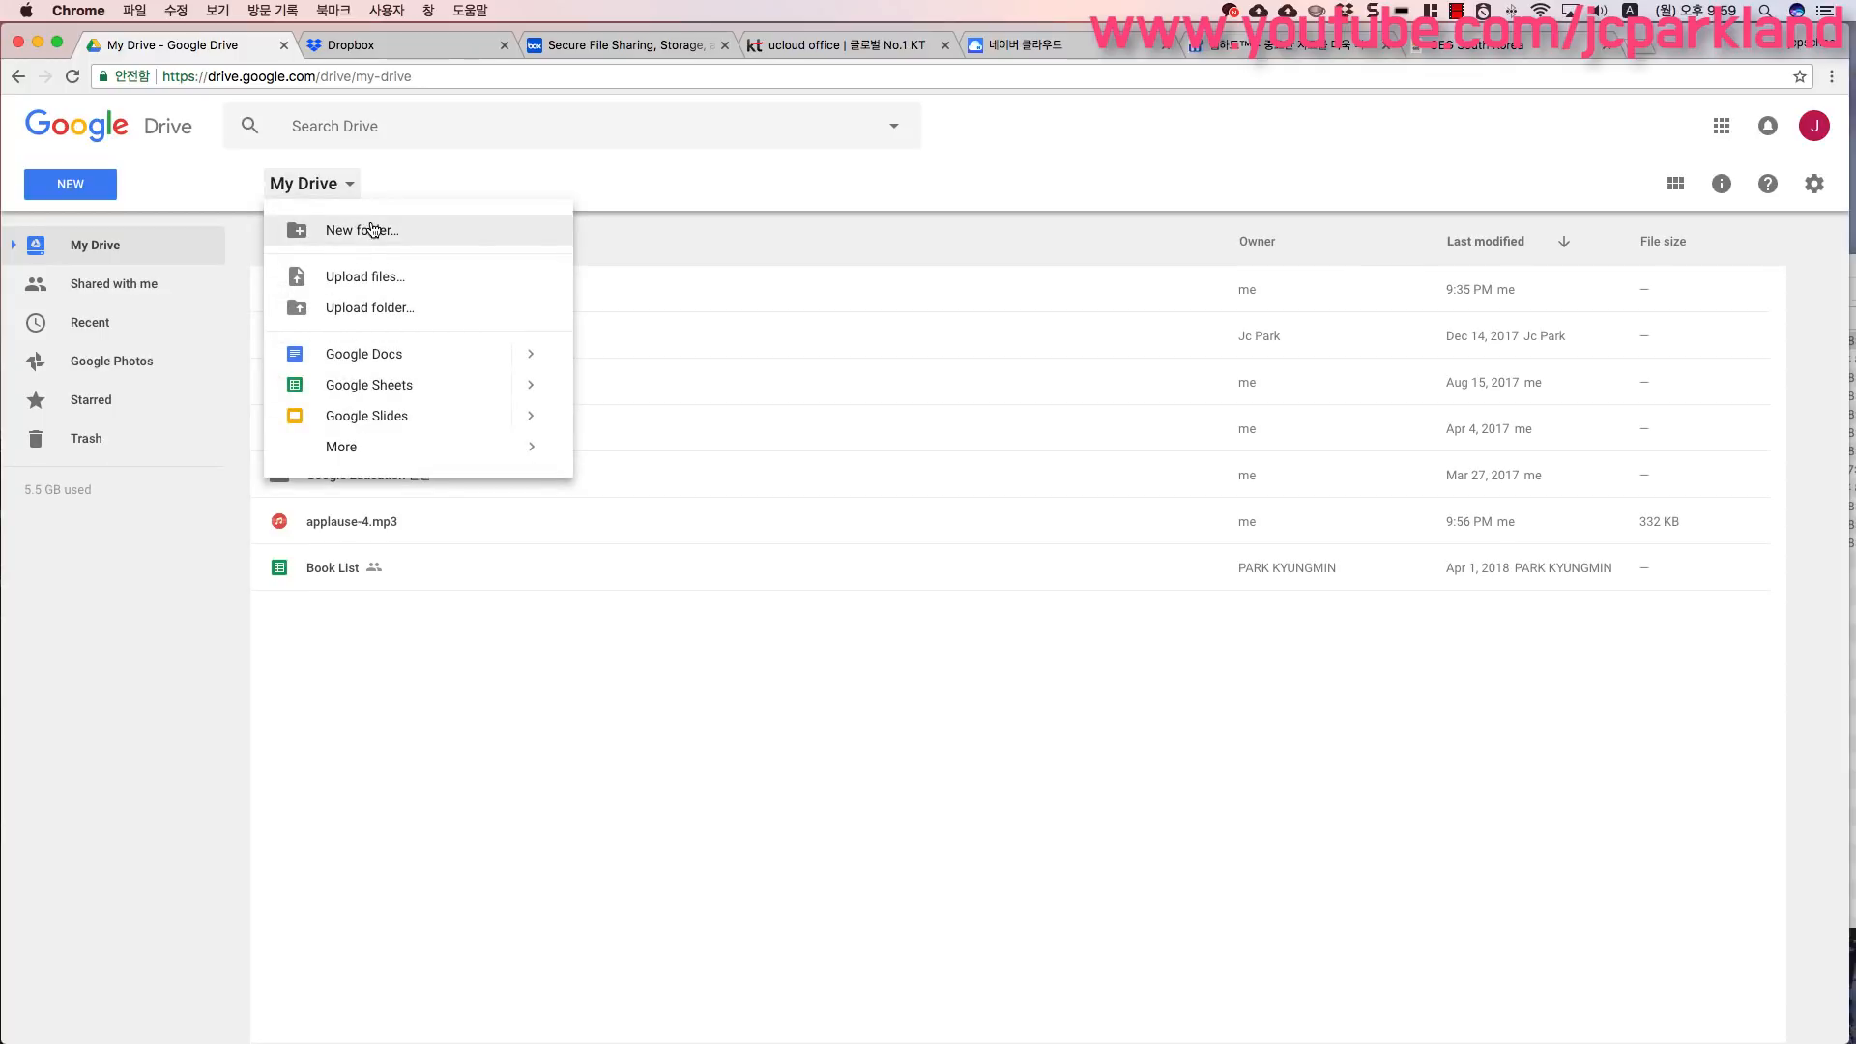
{"action": "mouse_move", "coordinate": [393, 448]}
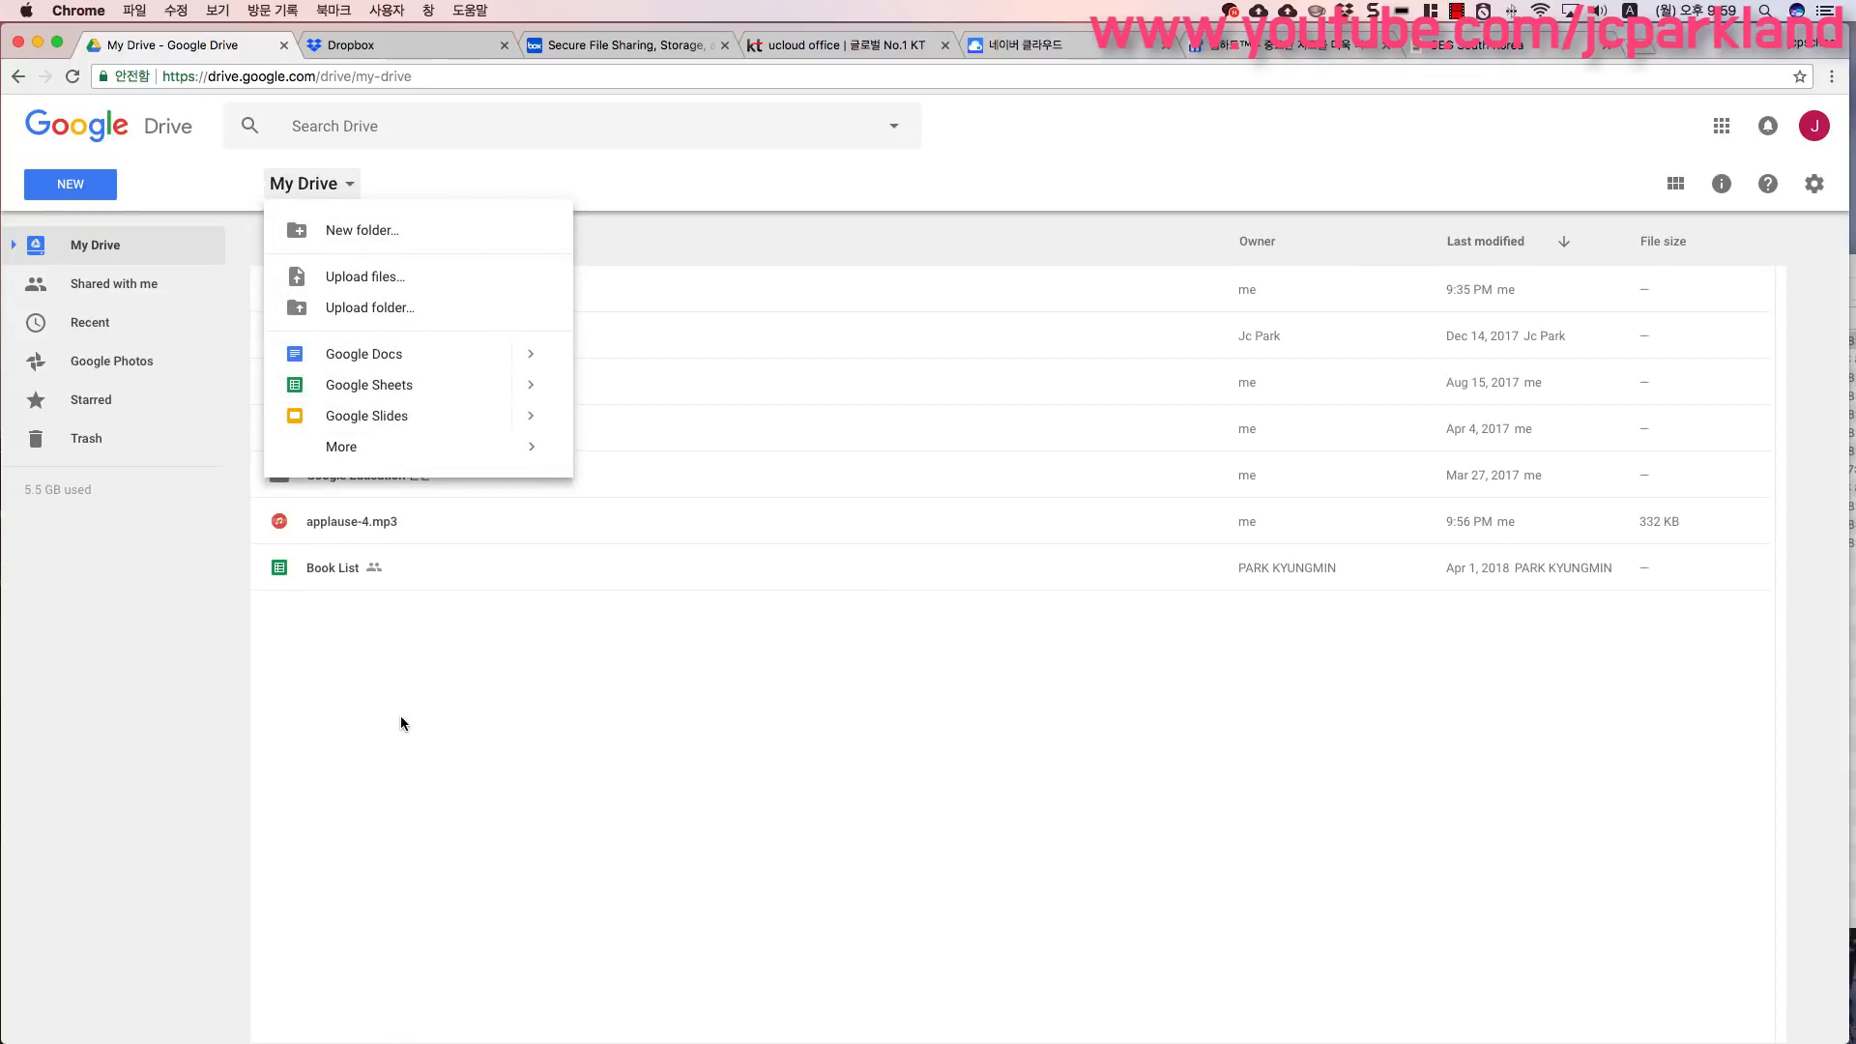
{"action": "left_click", "coordinate": [401, 716]}
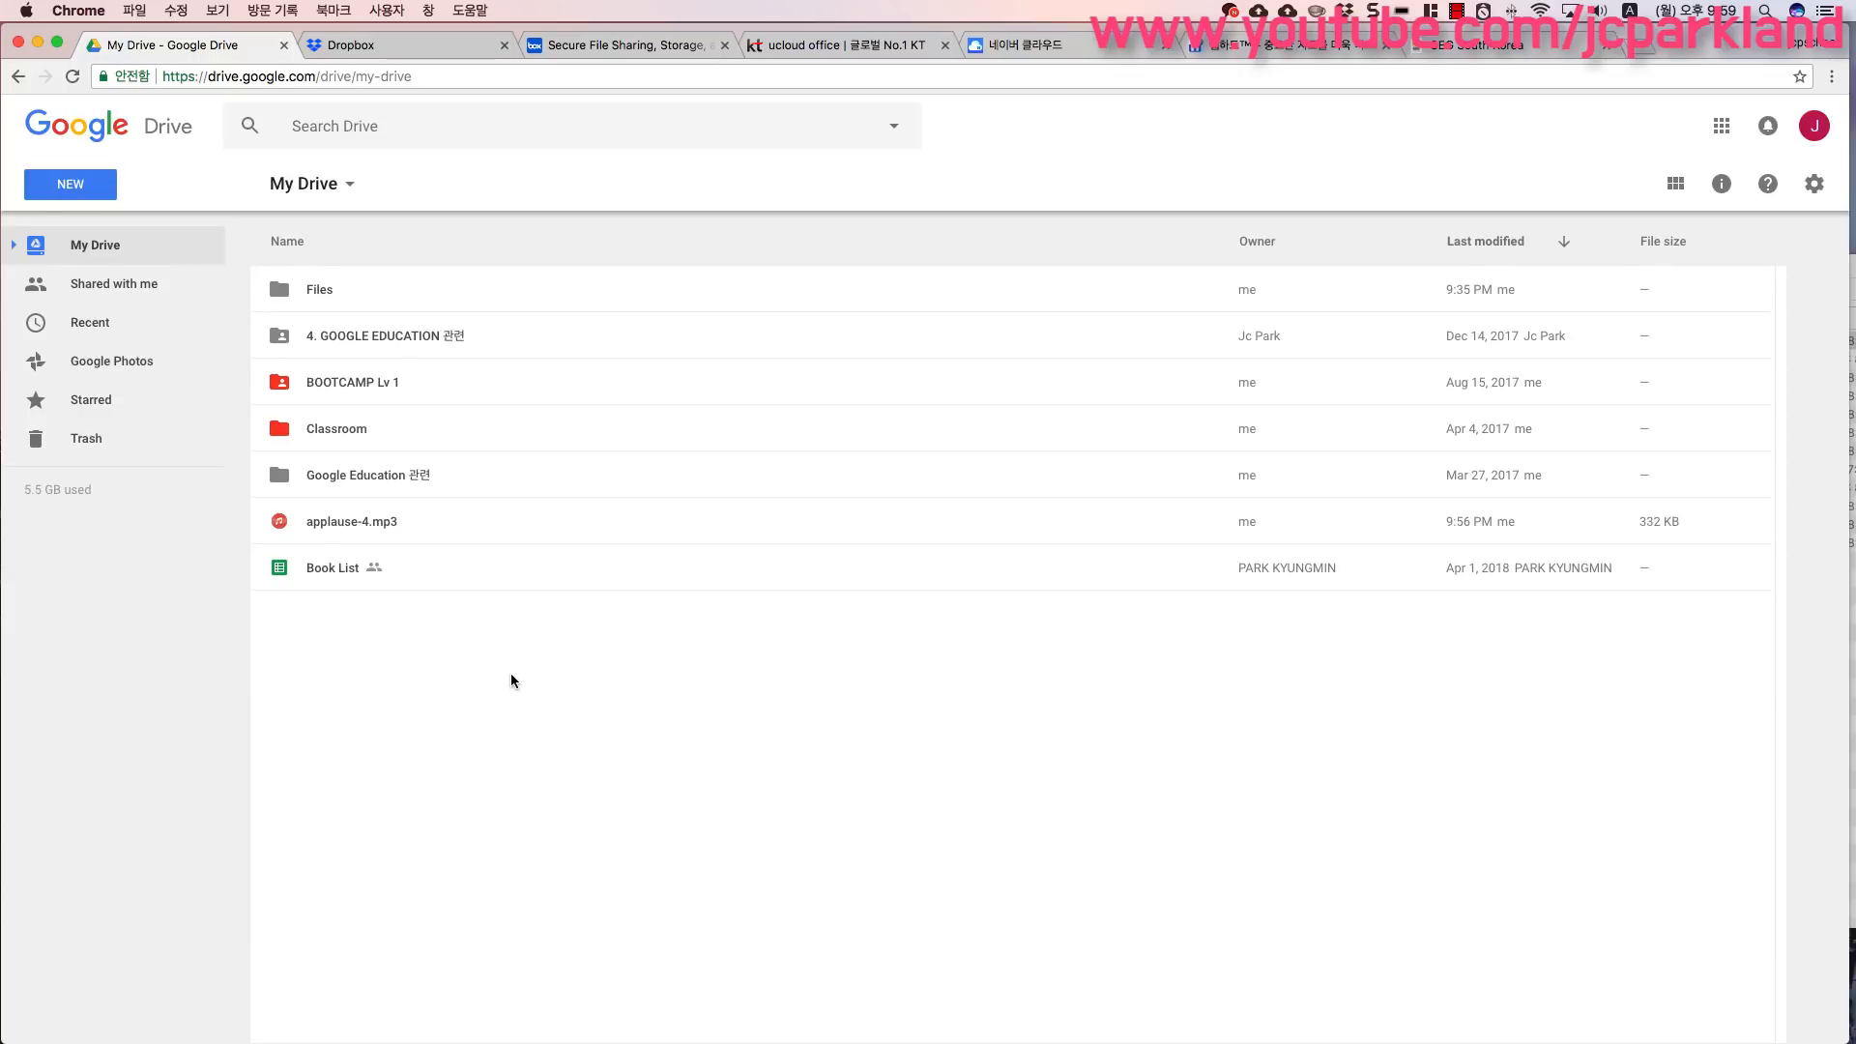
- Select the Book List spreadsheet in My Drive
{"action": "left_click", "coordinate": [312, 576]}
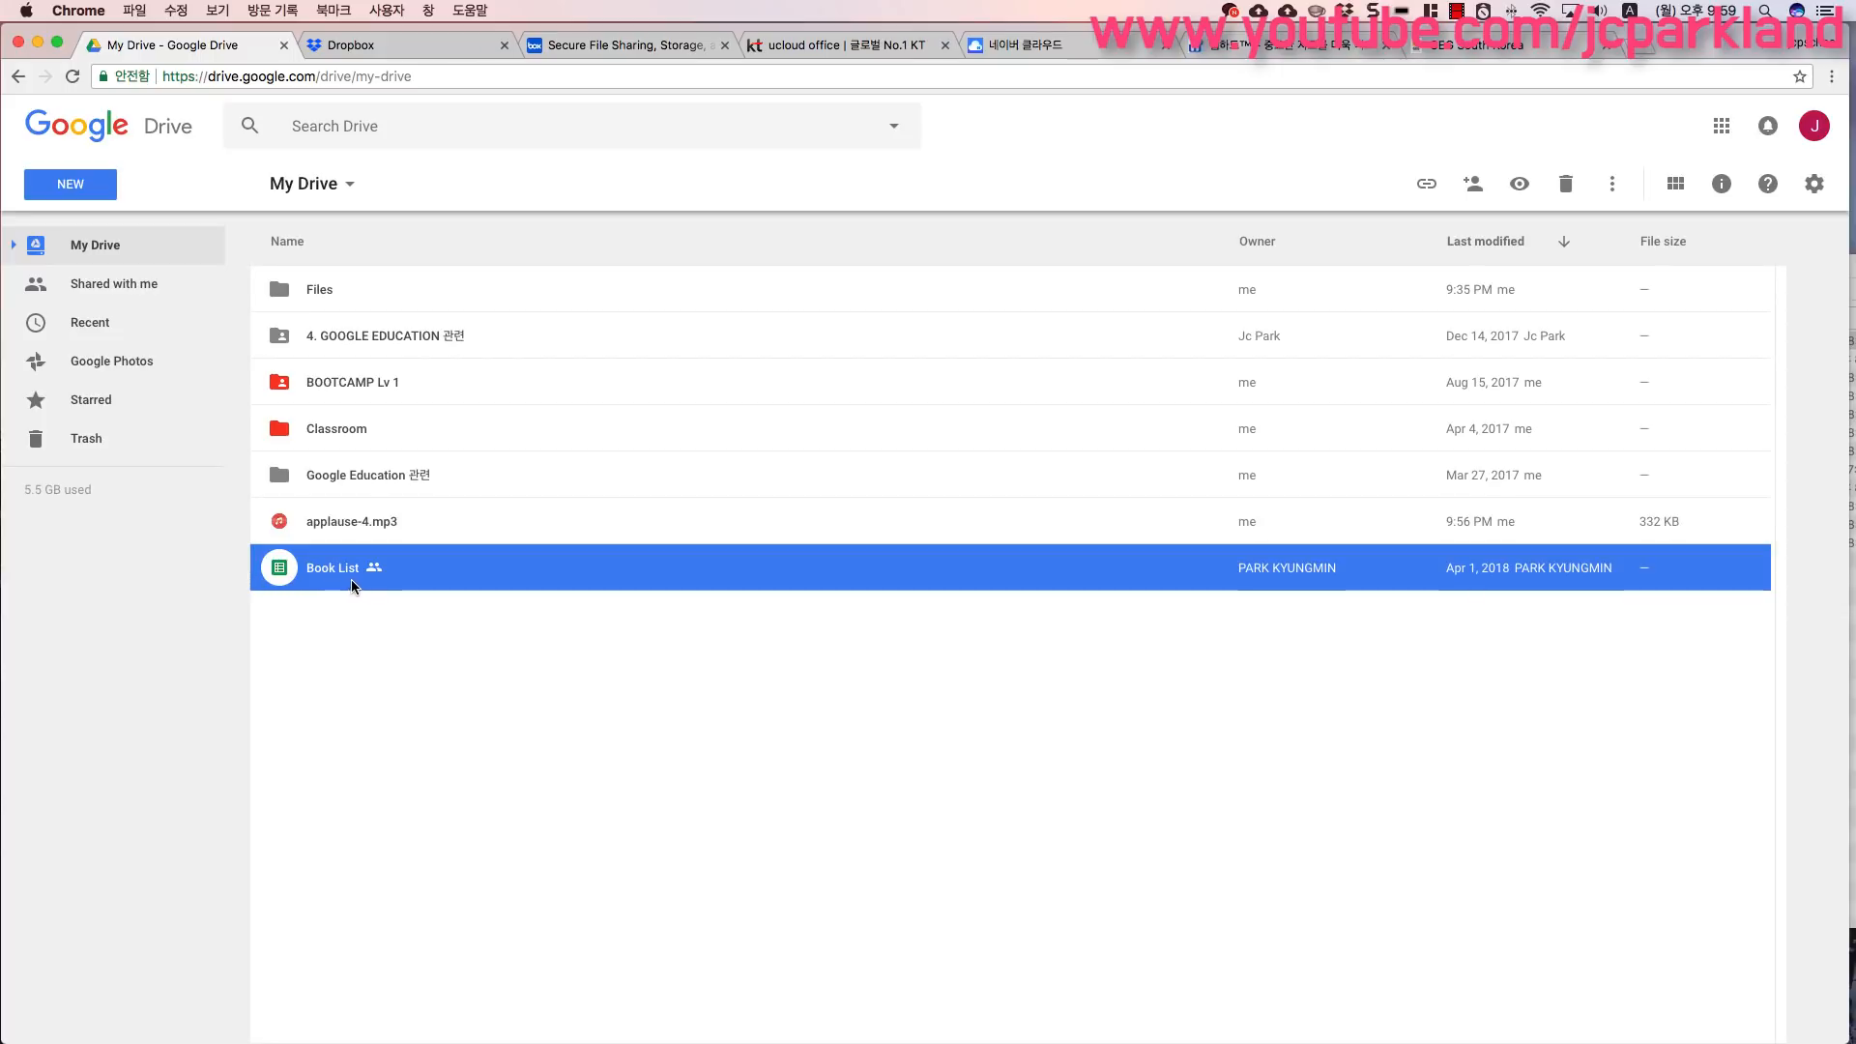
{"action": "left_click", "coordinate": [350, 650]}
{"action": "left_click", "coordinate": [350, 572]}
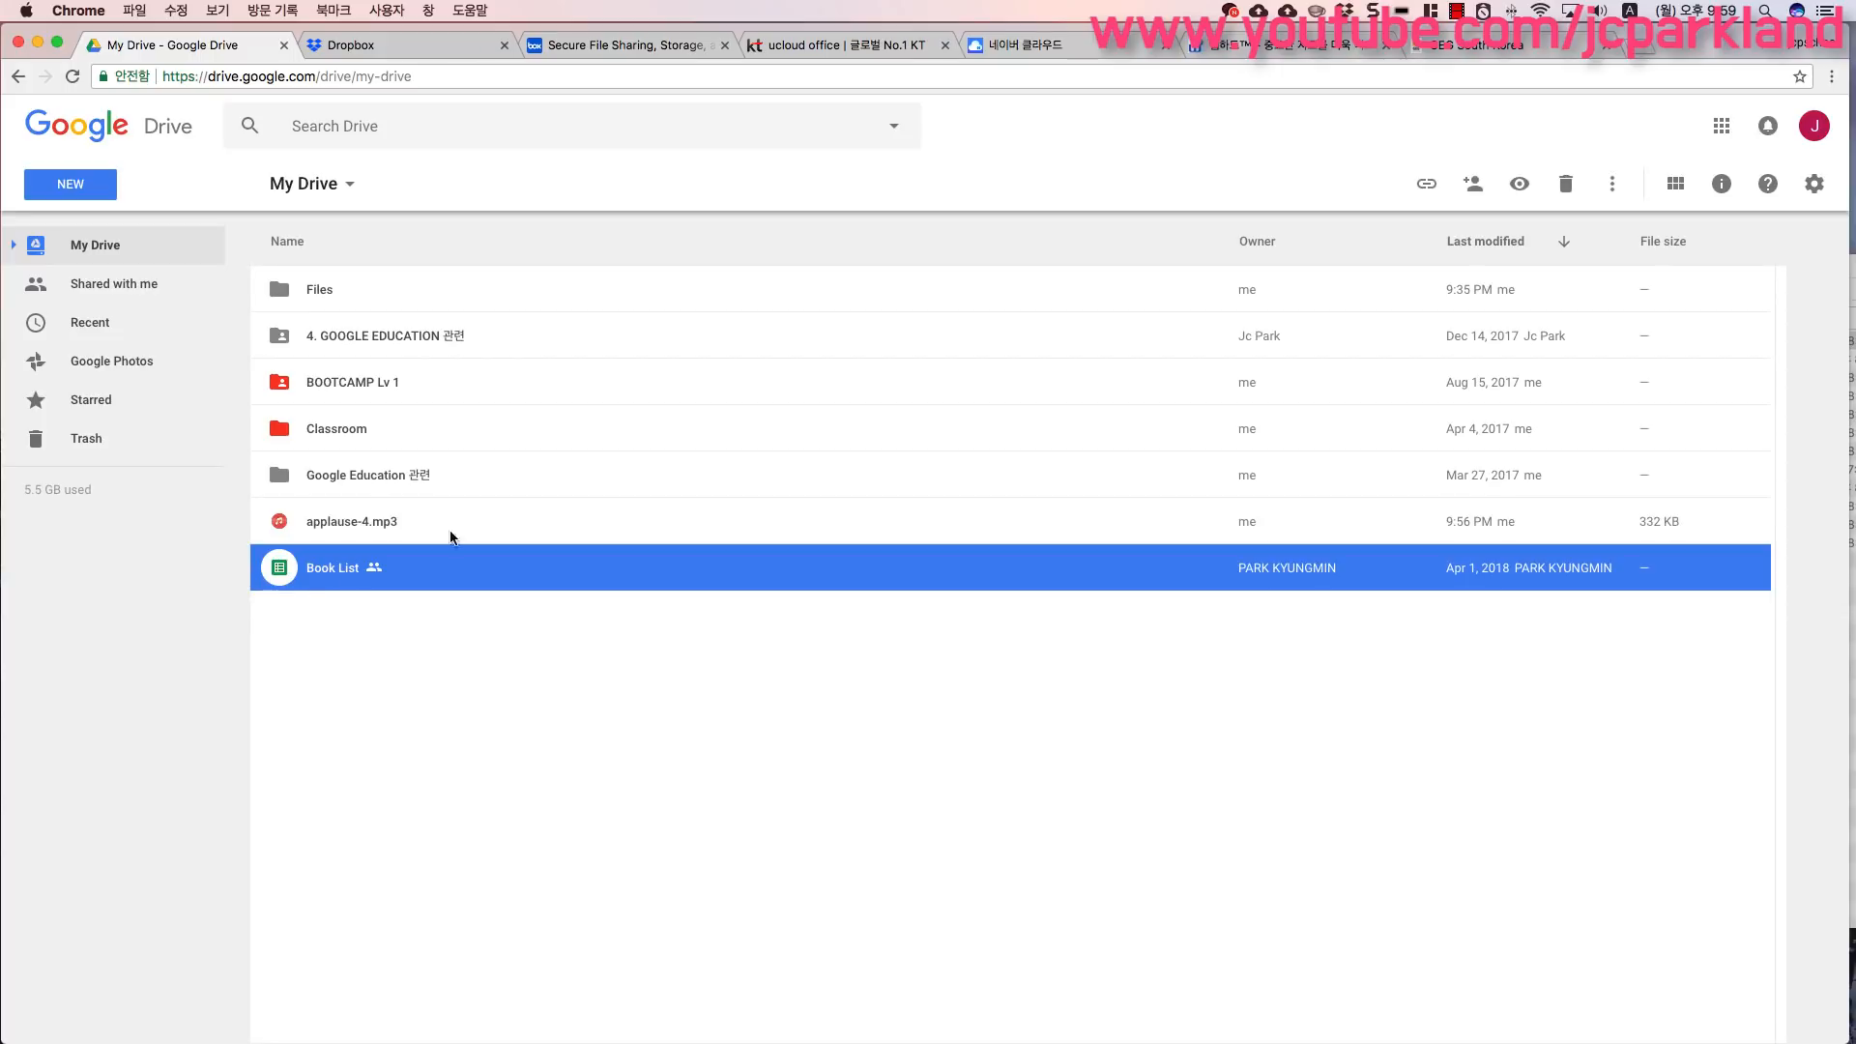
- Open sharing for the Book List spreadsheet, add a contact found by searching, and give them edit permission
{"action": "left_click", "coordinate": [1479, 198]}
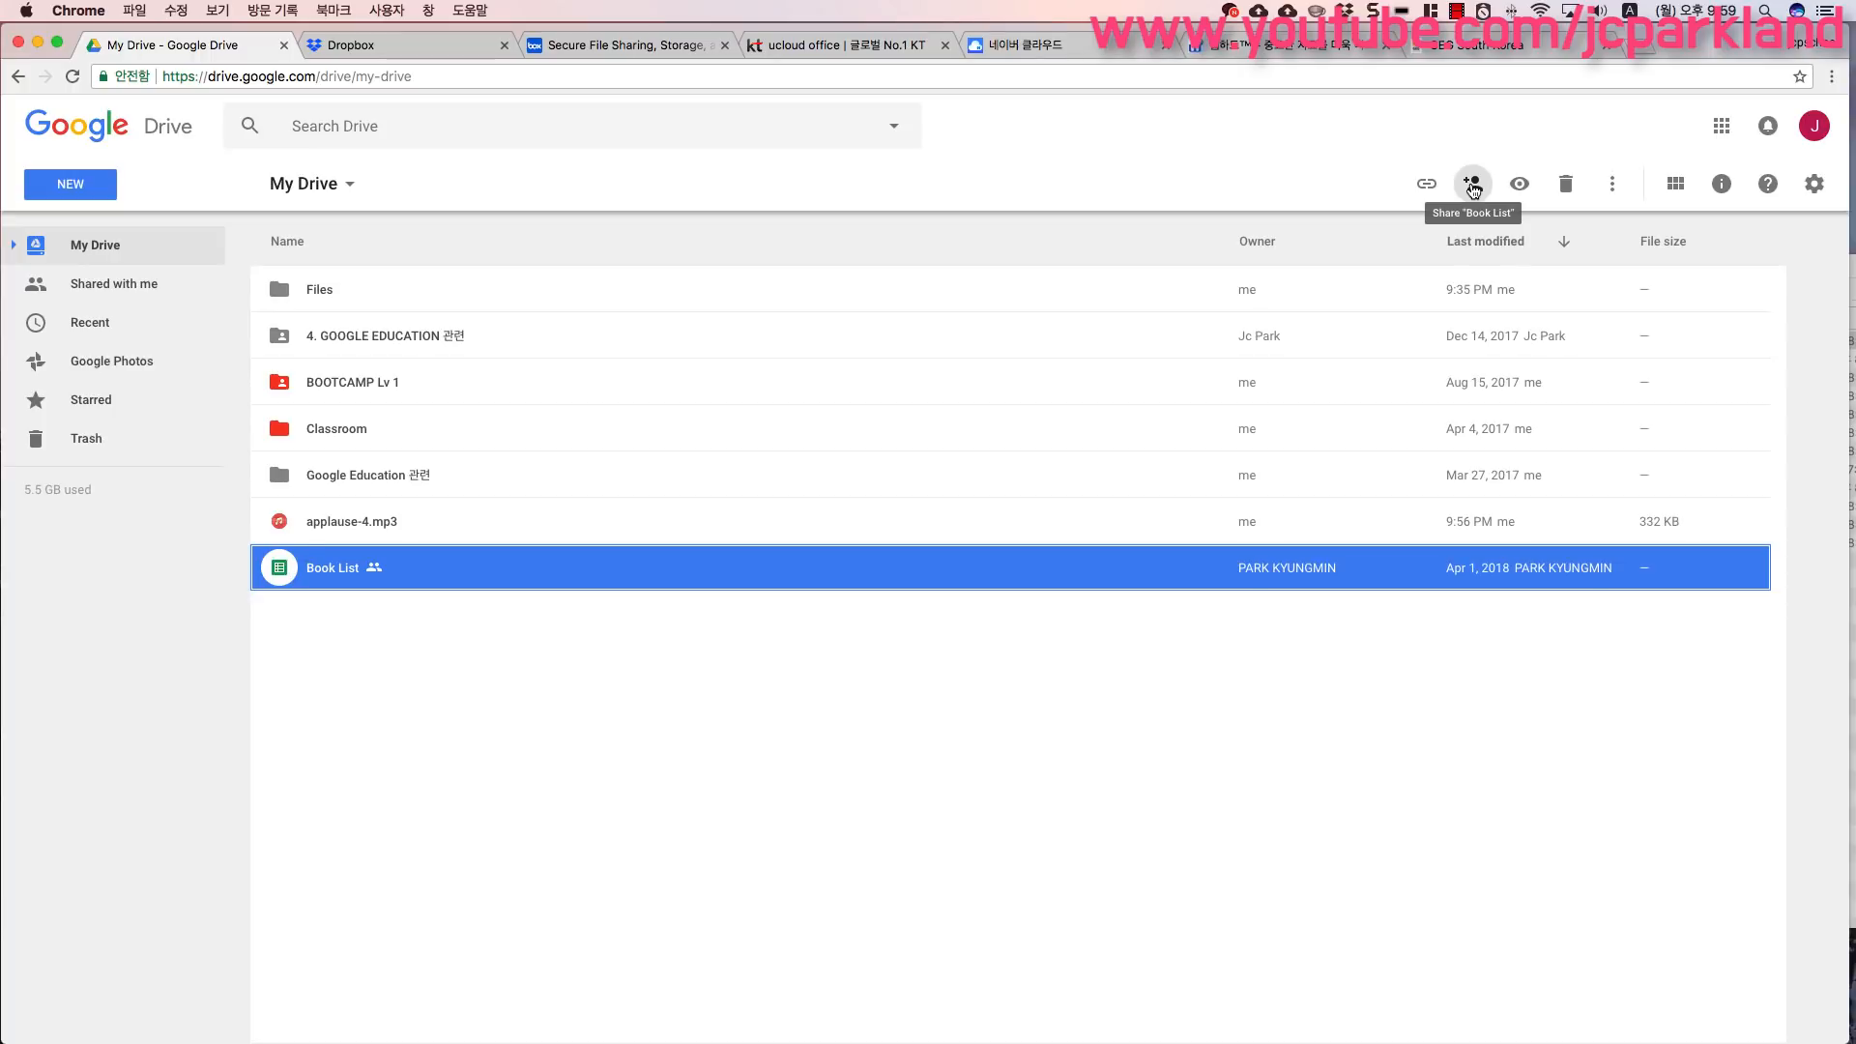
{"action": "left_click", "coordinate": [1473, 186]}
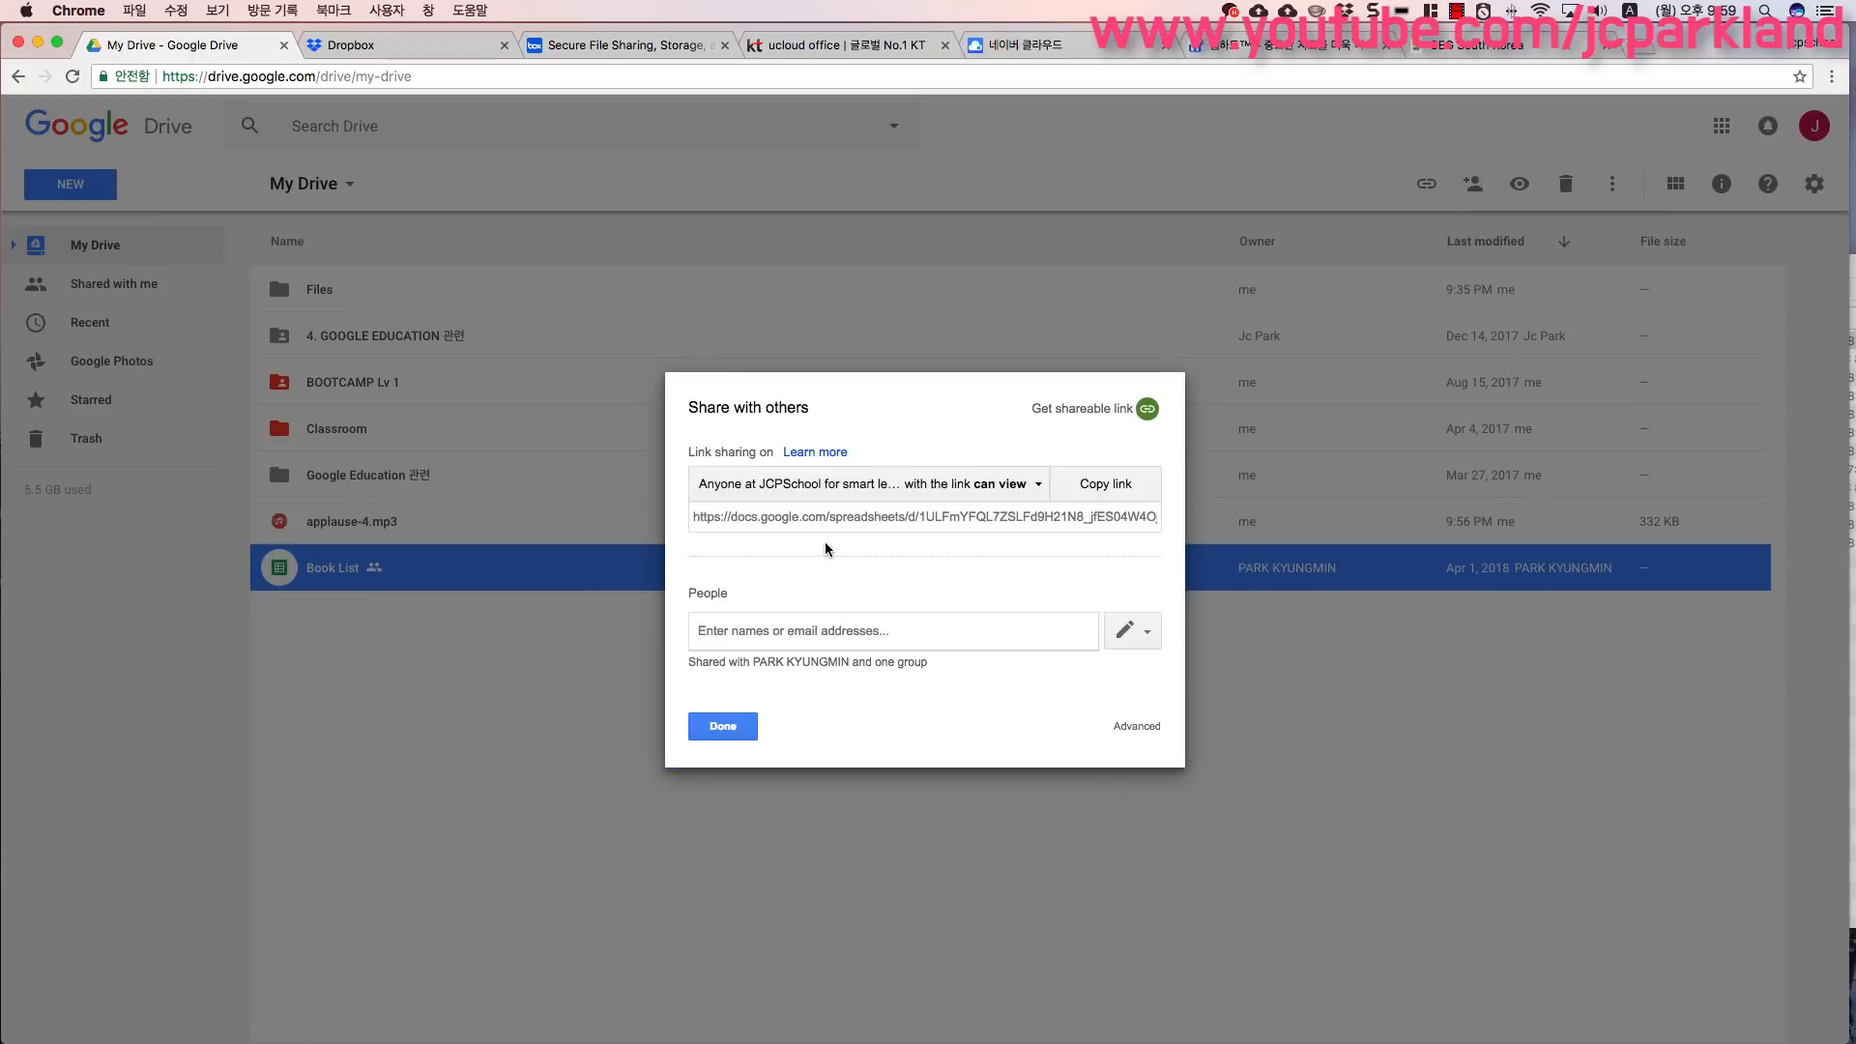
{"action": "left_click", "coordinate": [749, 631]}
{"action": "type", "text": "jcp"}
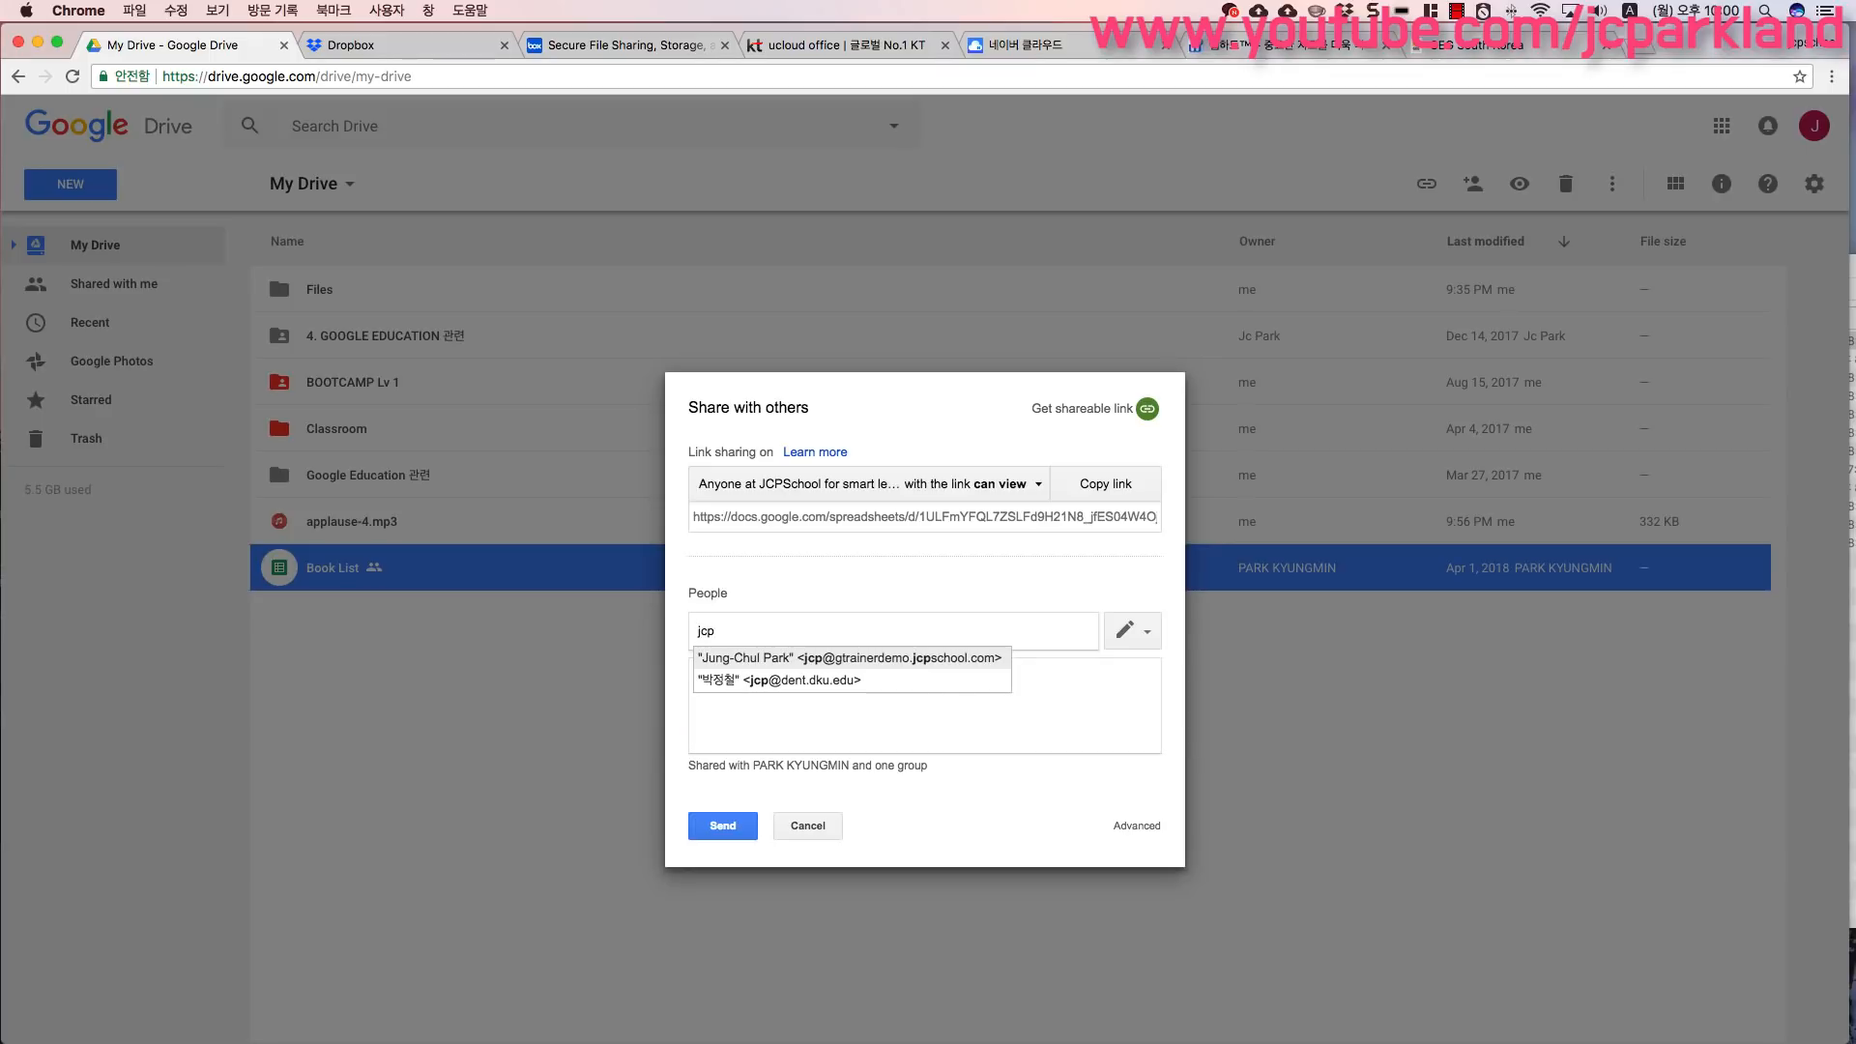
{"action": "left_click", "coordinate": [822, 682]}
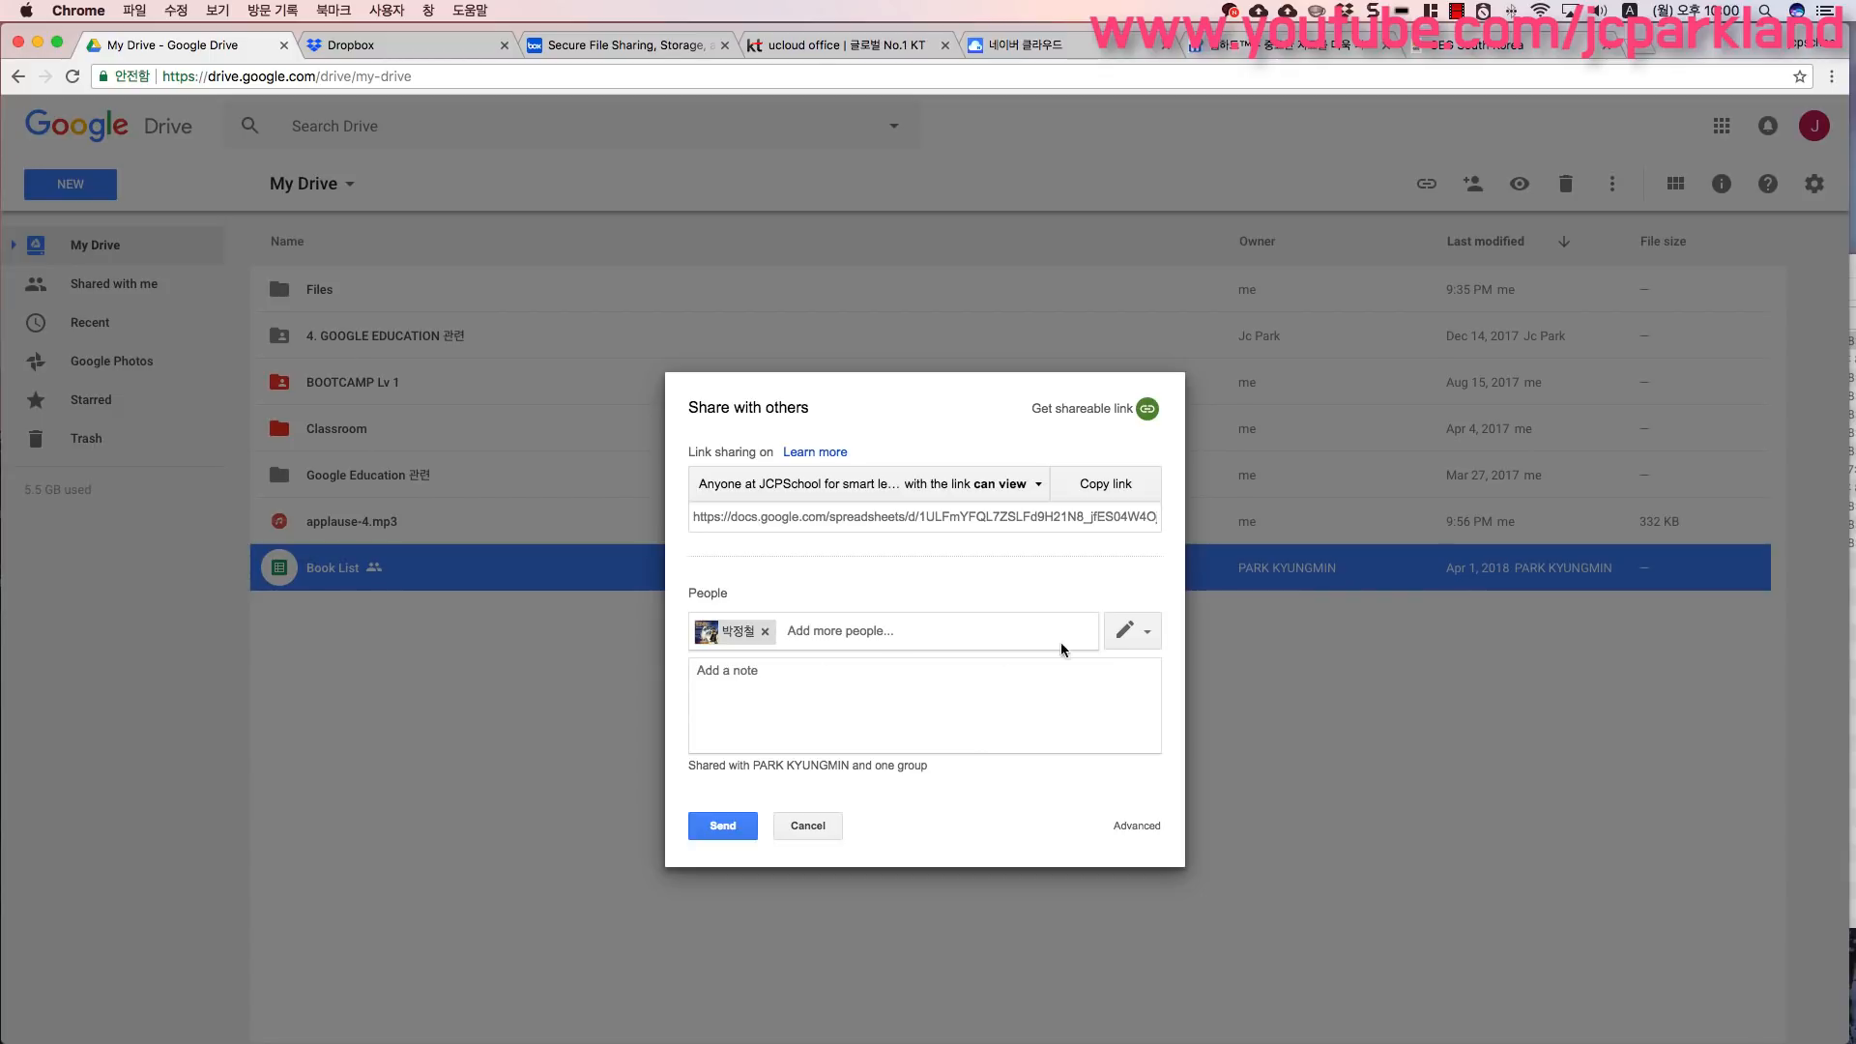
{"action": "left_click", "coordinate": [1146, 630]}
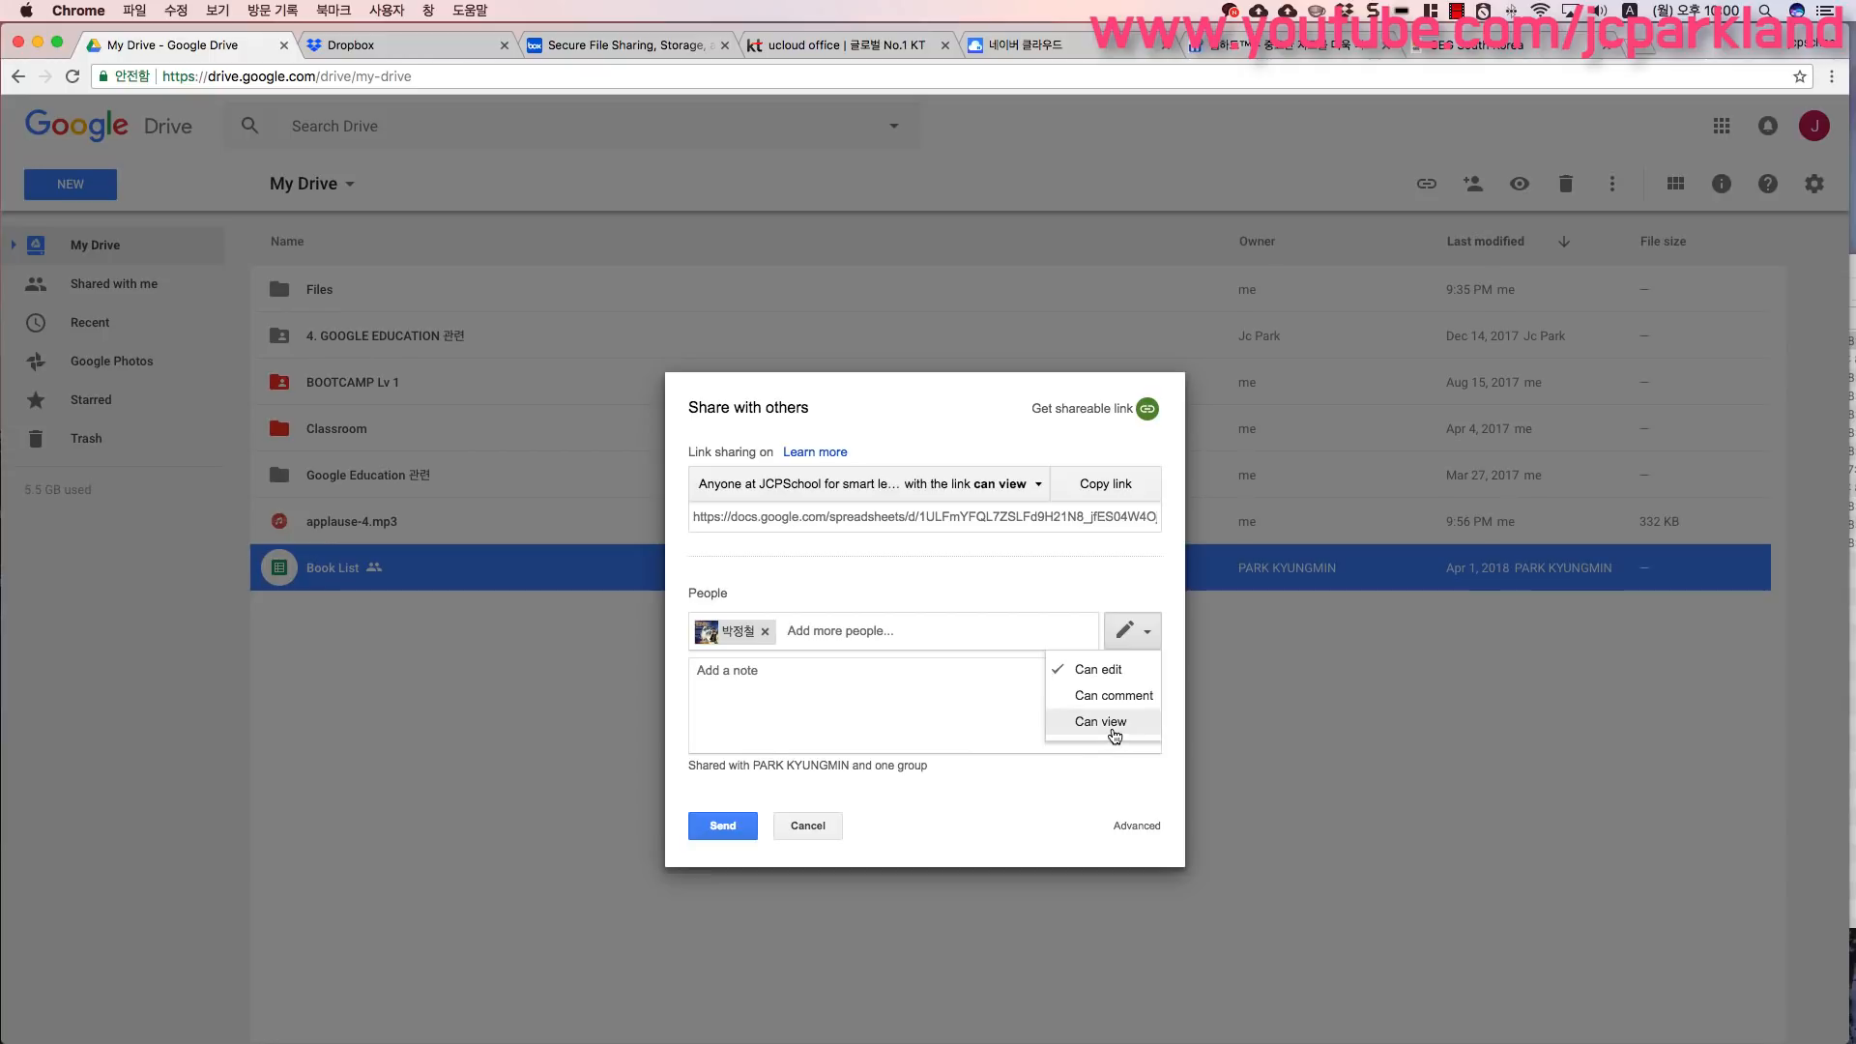
{"action": "left_click", "coordinate": [1118, 680]}
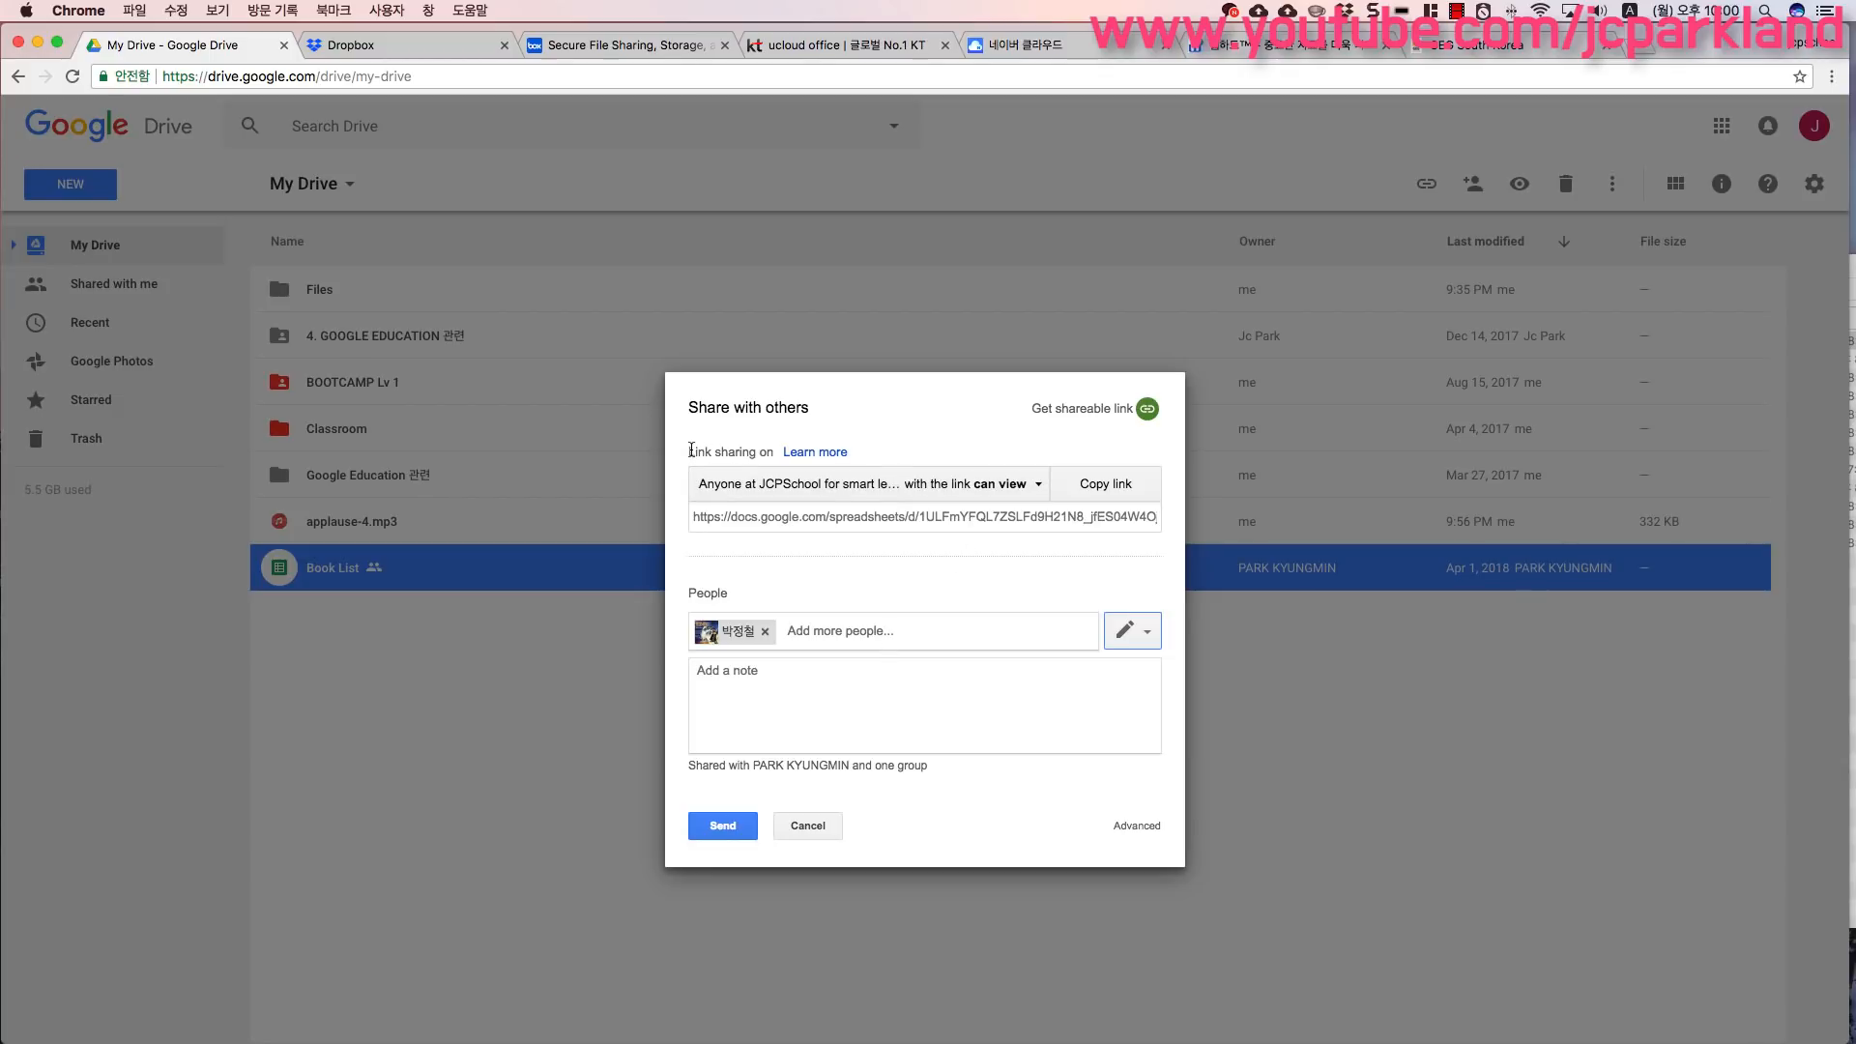
- Examine the link sharing section, the sharing link and the invitee permission options
{"action": "left_click_drag", "start_coordinate": [689, 450], "coordinate": [774, 451]}
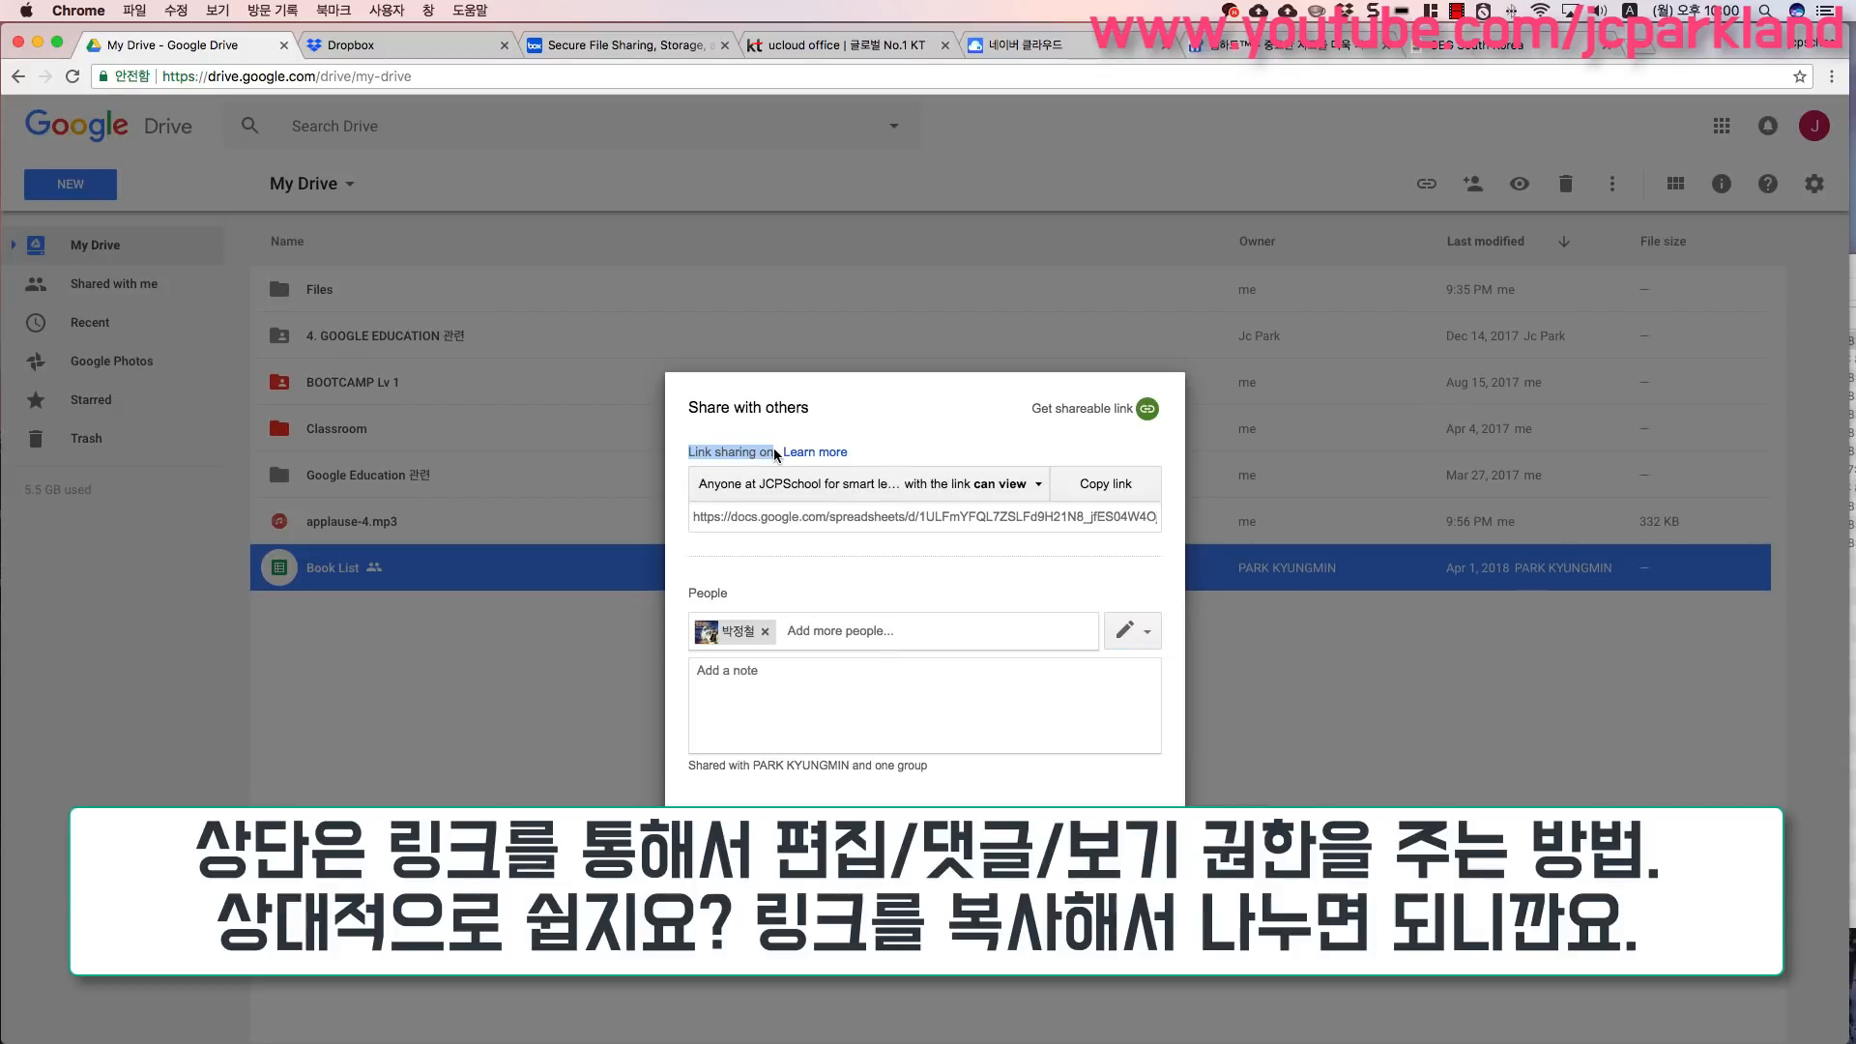
{"action": "left_click_drag", "start_coordinate": [693, 517], "coordinate": [1073, 551]}
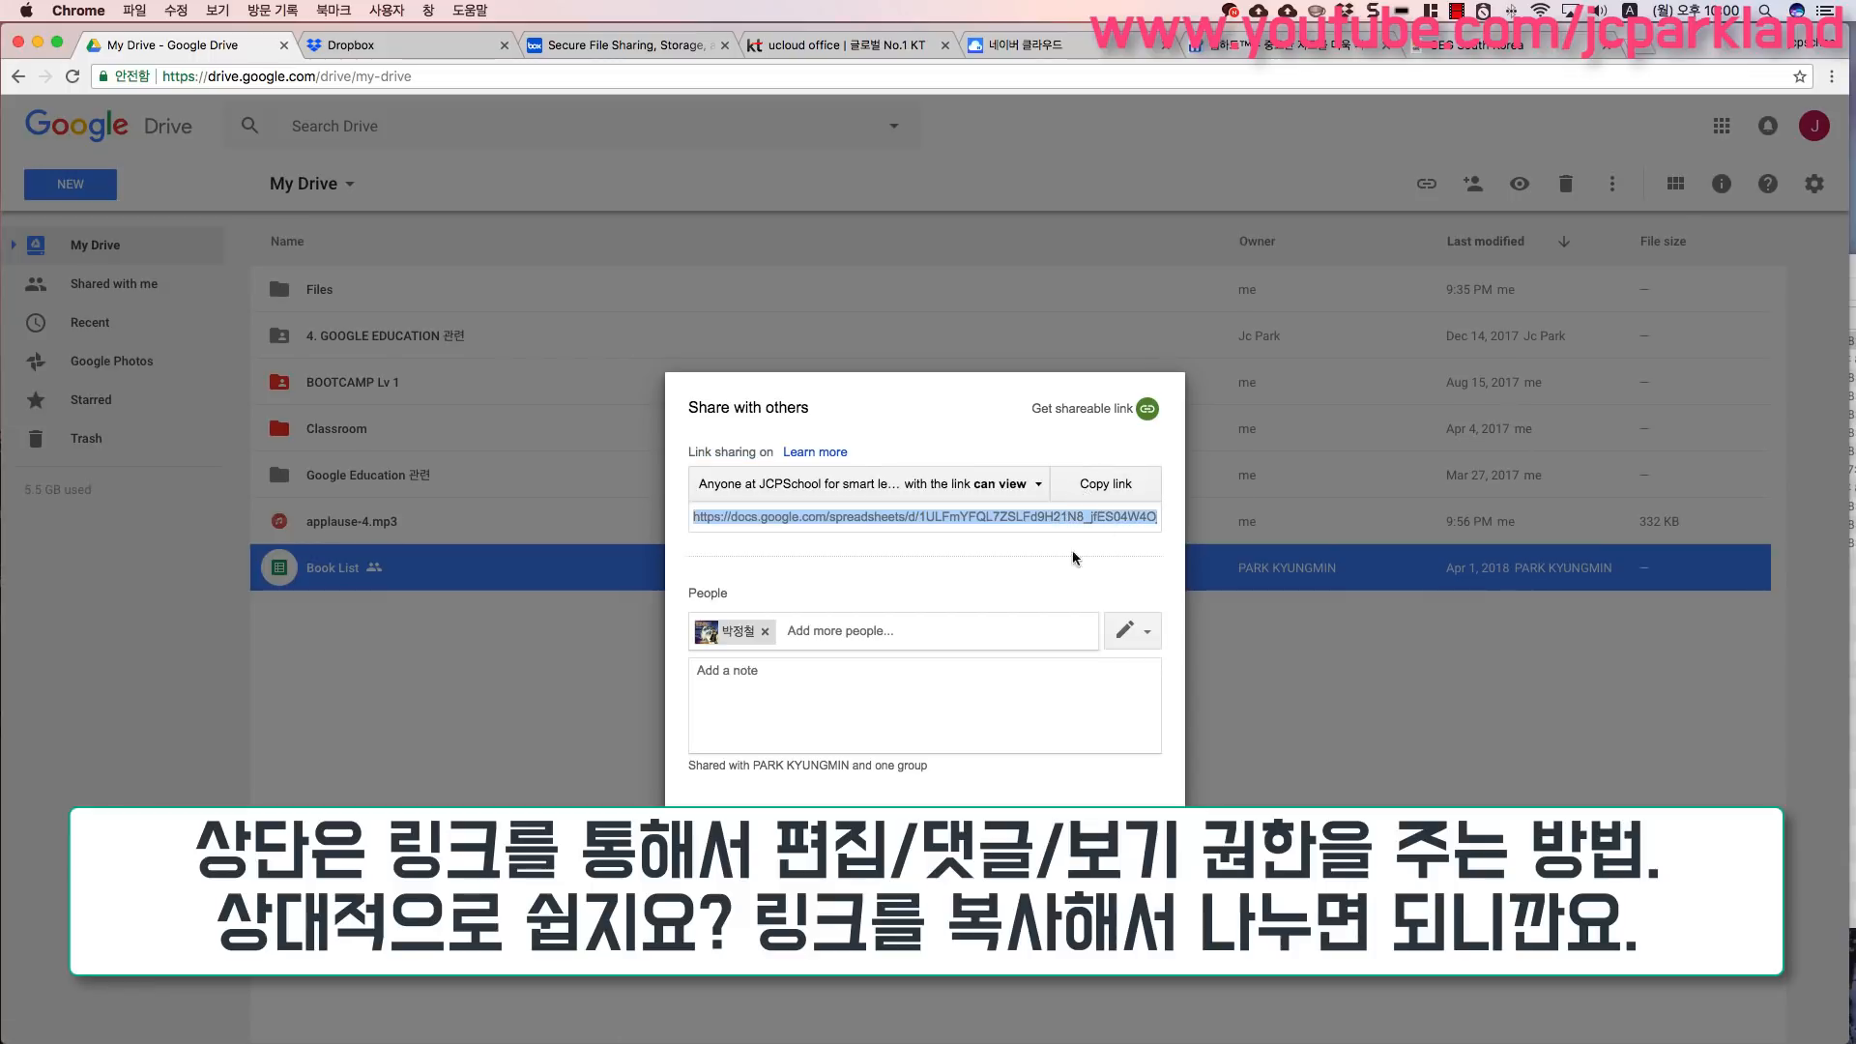
{"action": "left_click", "coordinate": [1075, 527]}
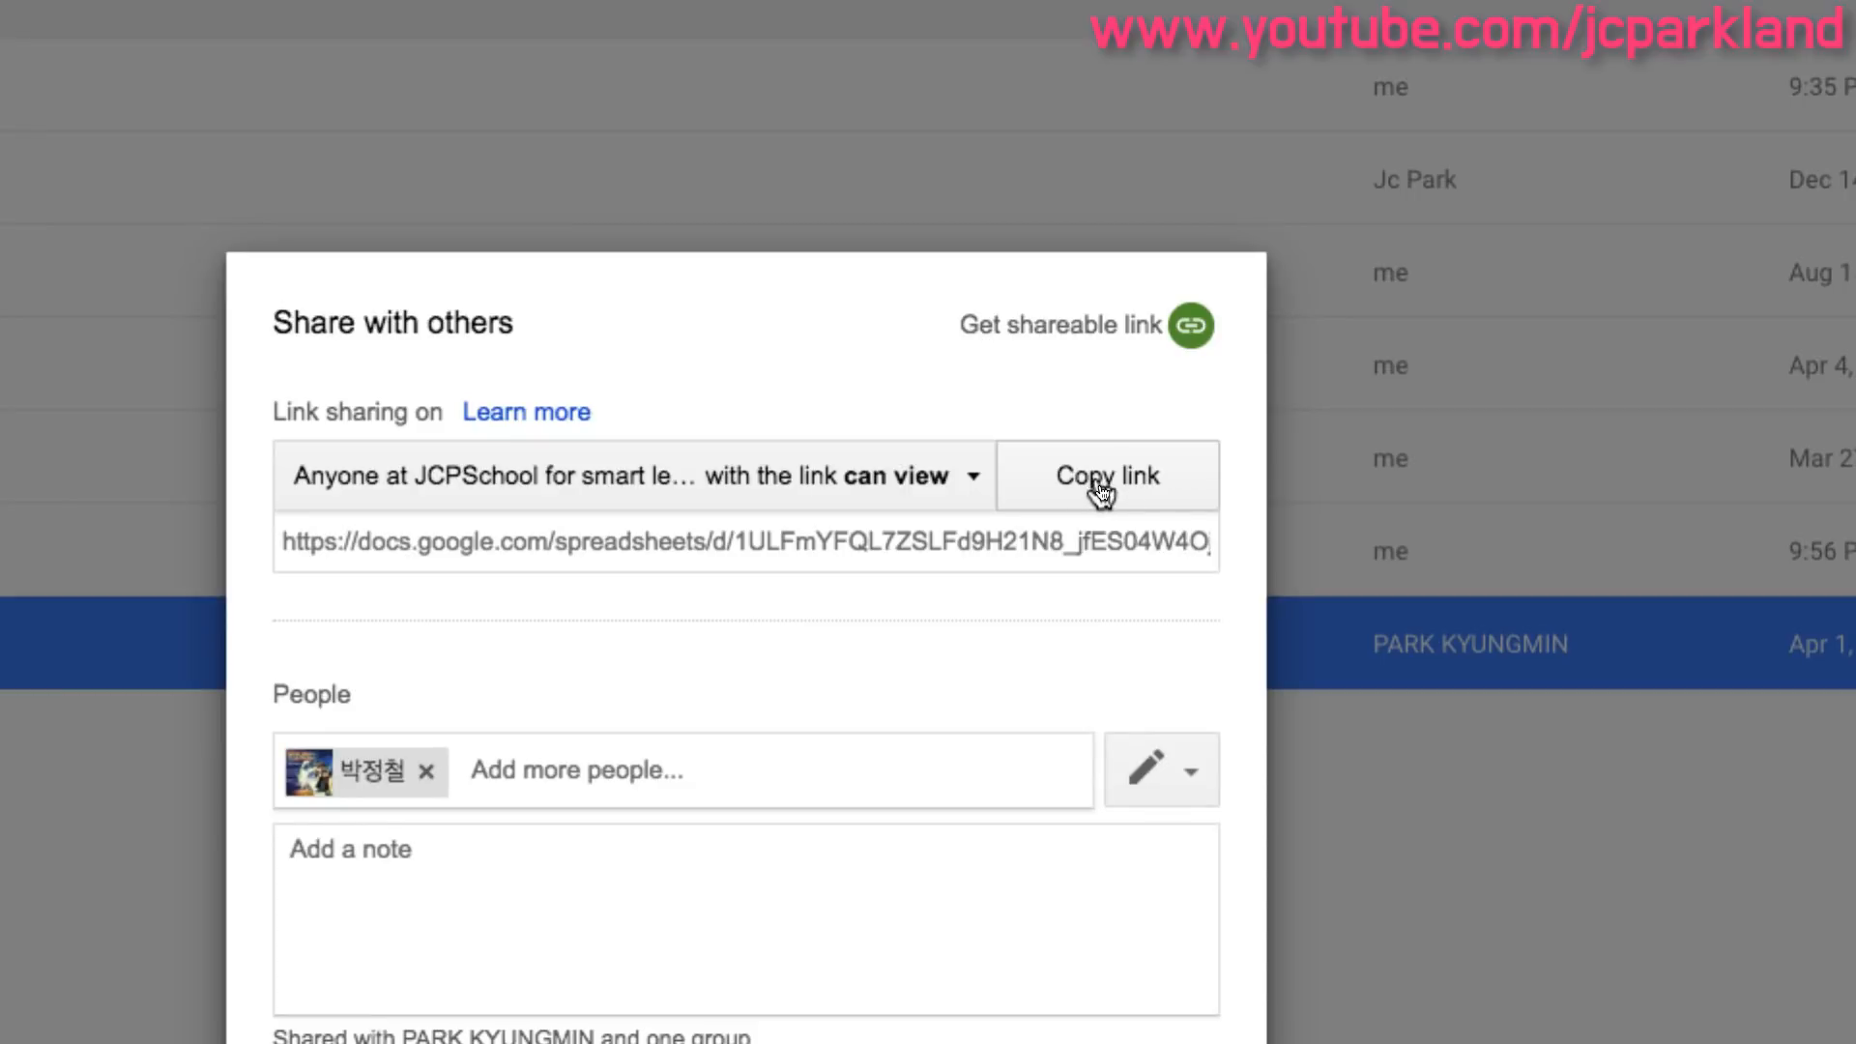
{"action": "left_click", "coordinate": [1188, 767]}
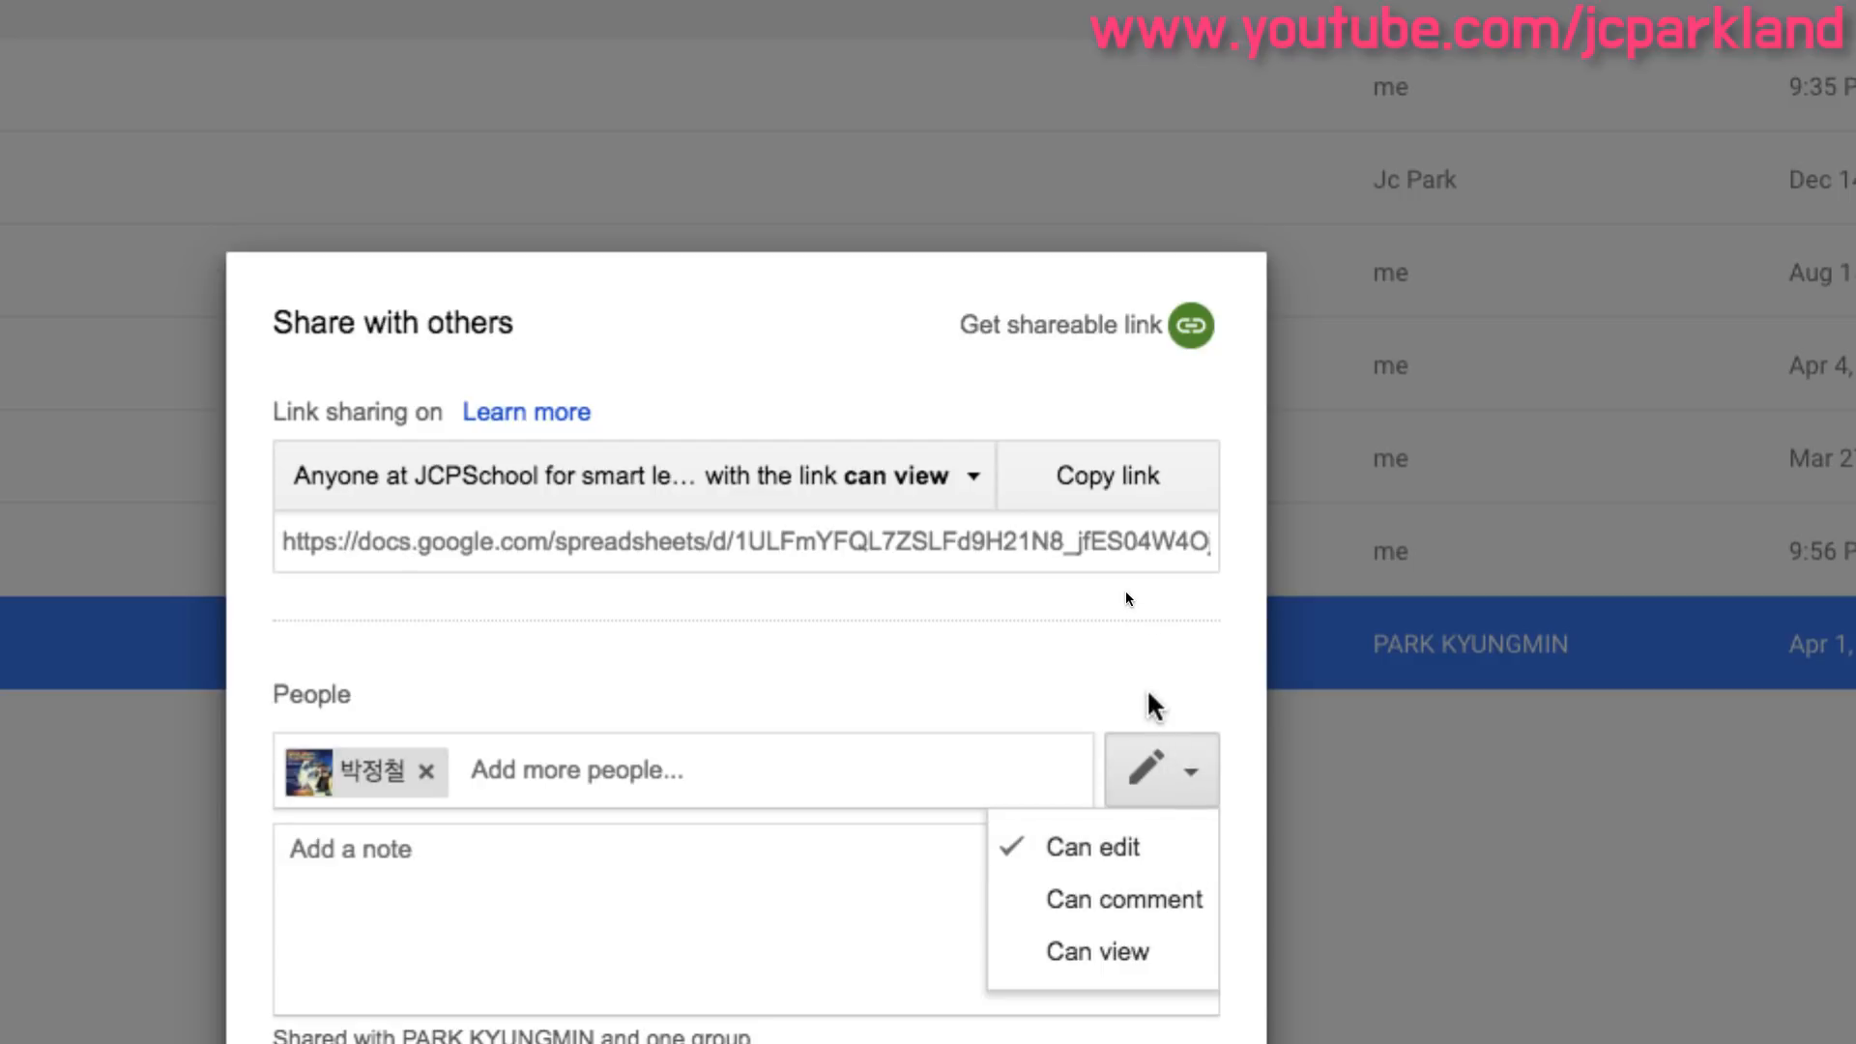
{"action": "left_click", "coordinate": [1157, 705]}
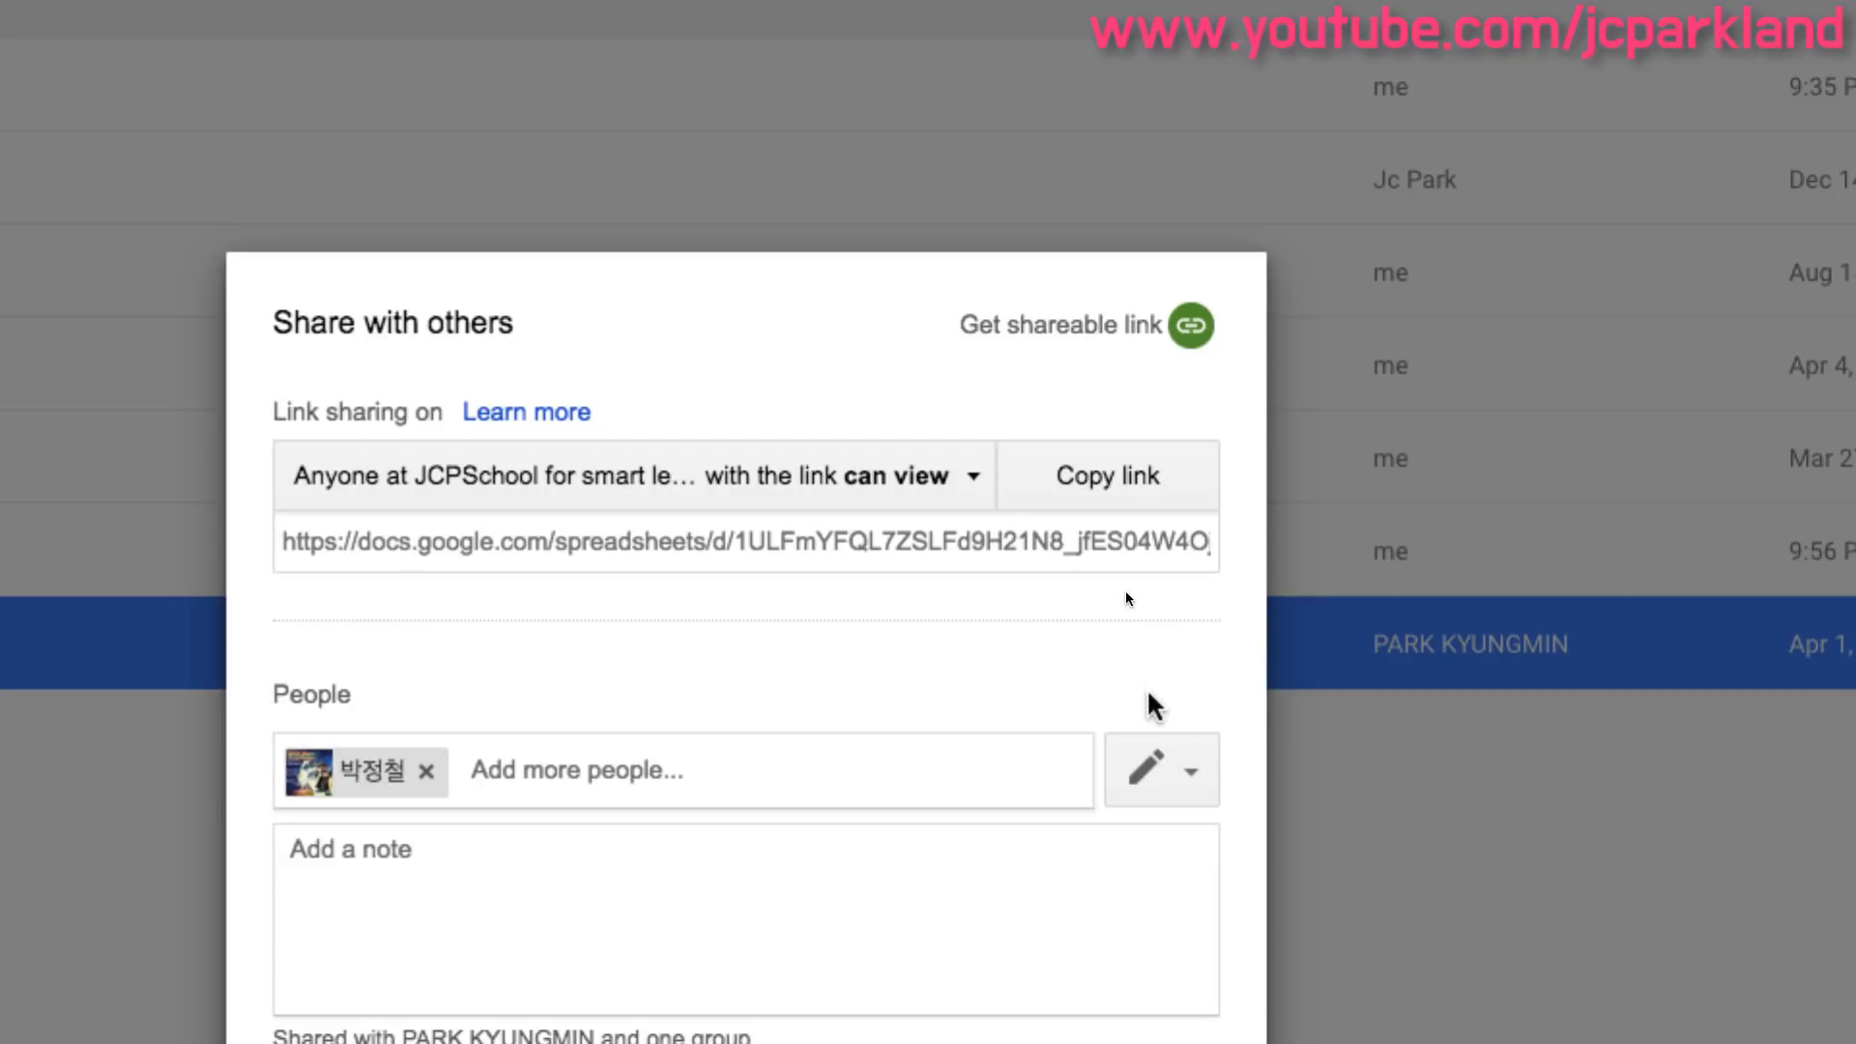
- Set link sharing to anyone at JCPSchool for smart learning with the link can edit, and copy the link
{"action": "left_click", "coordinate": [975, 493]}
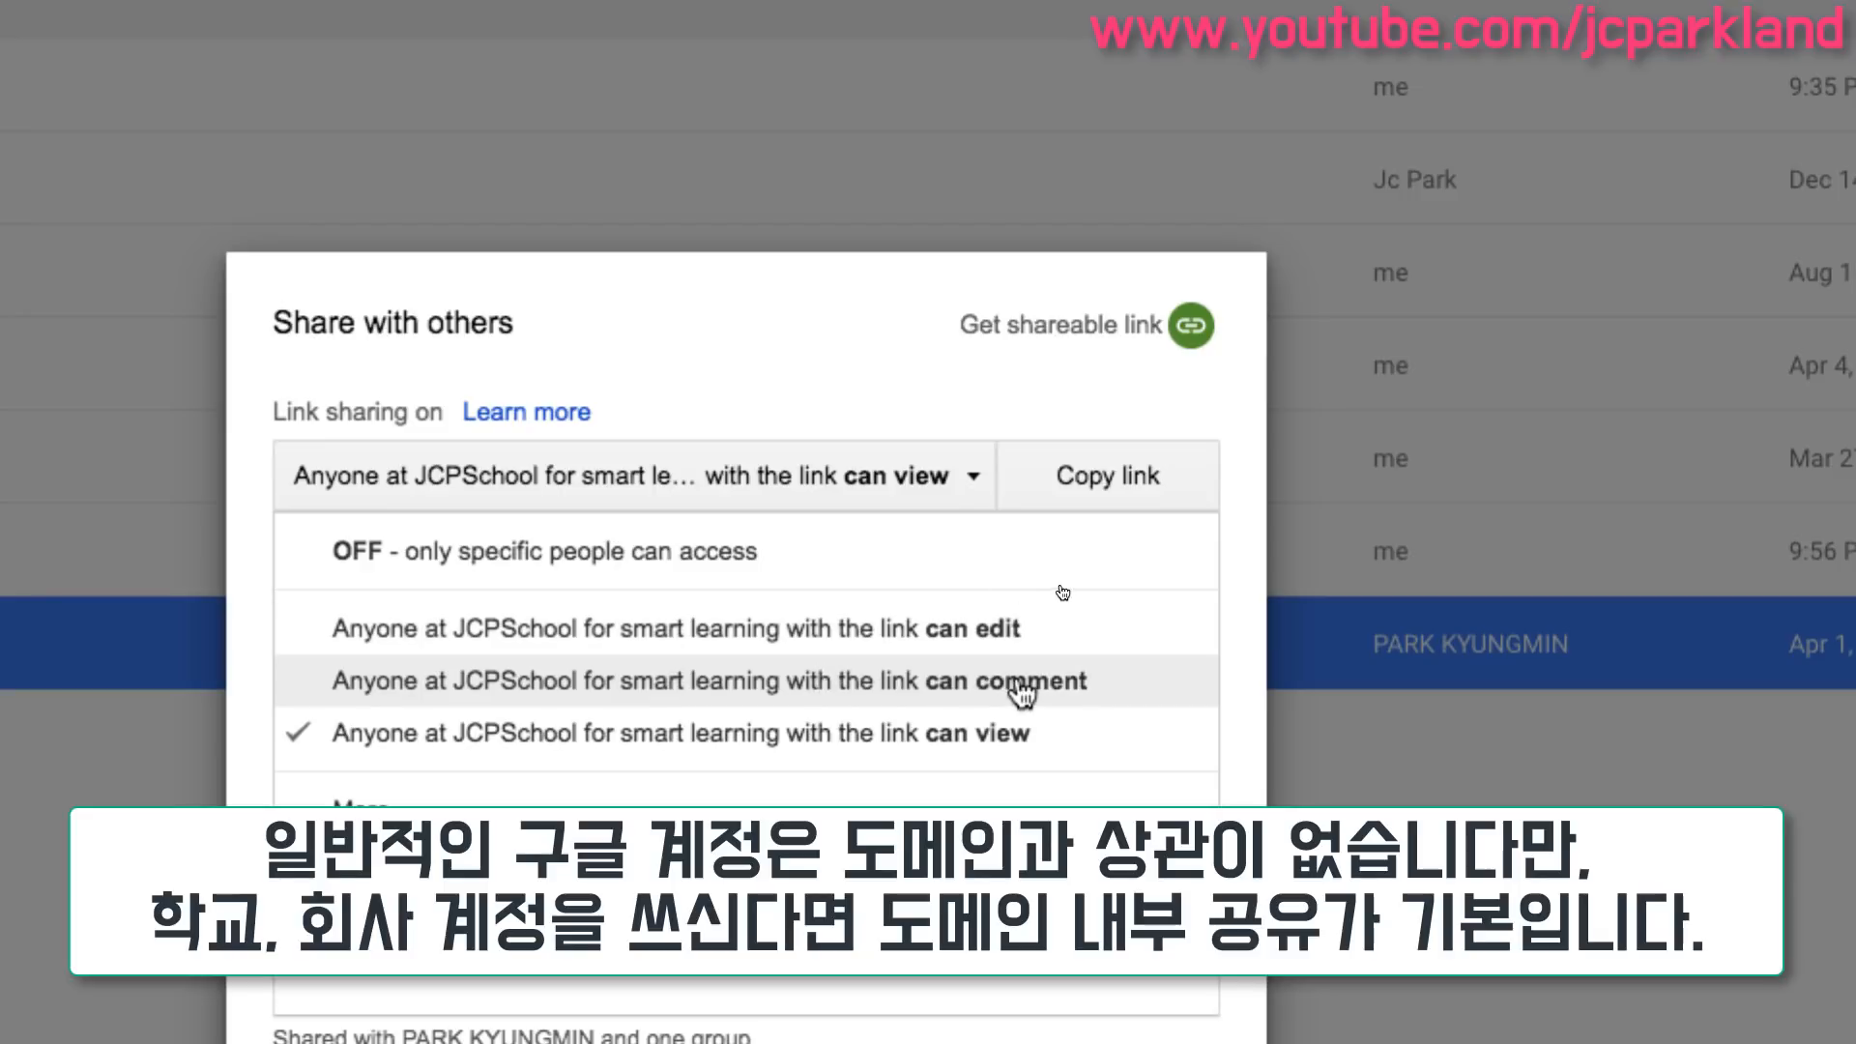
{"action": "left_click", "coordinate": [928, 646]}
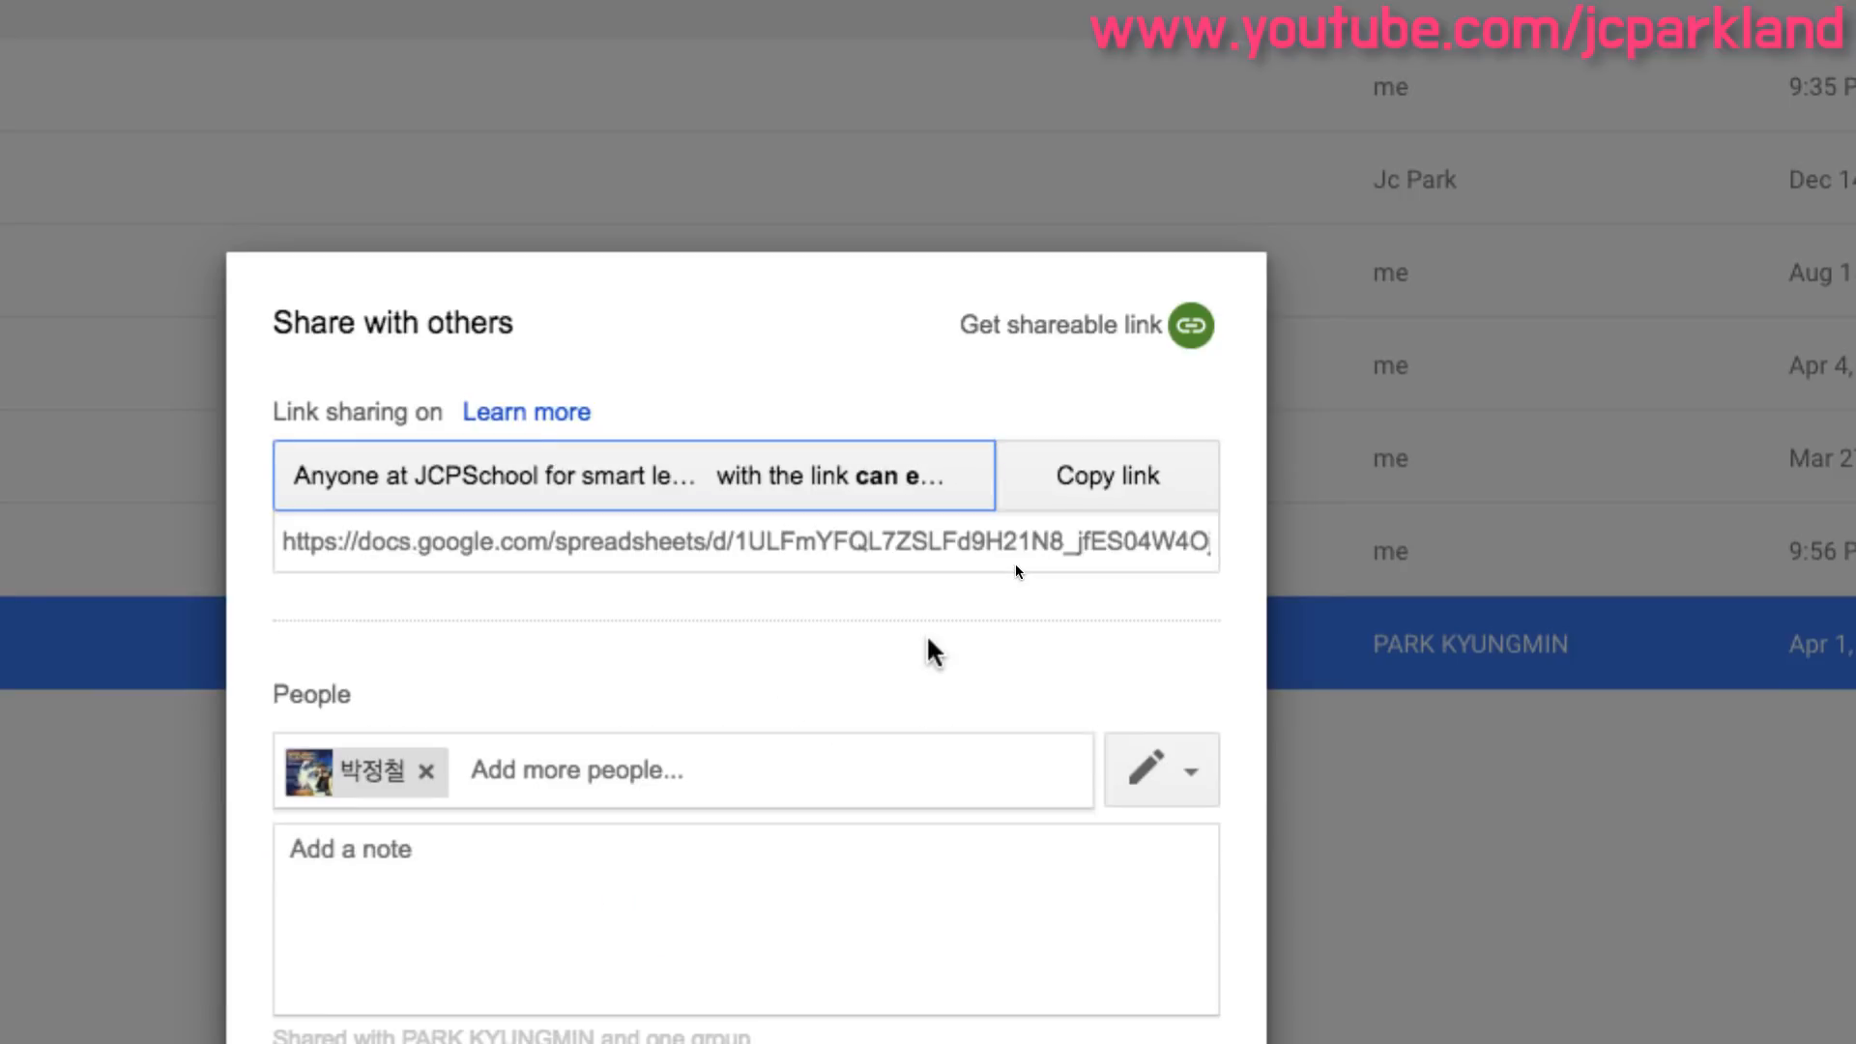
{"action": "left_click", "coordinate": [1154, 486]}
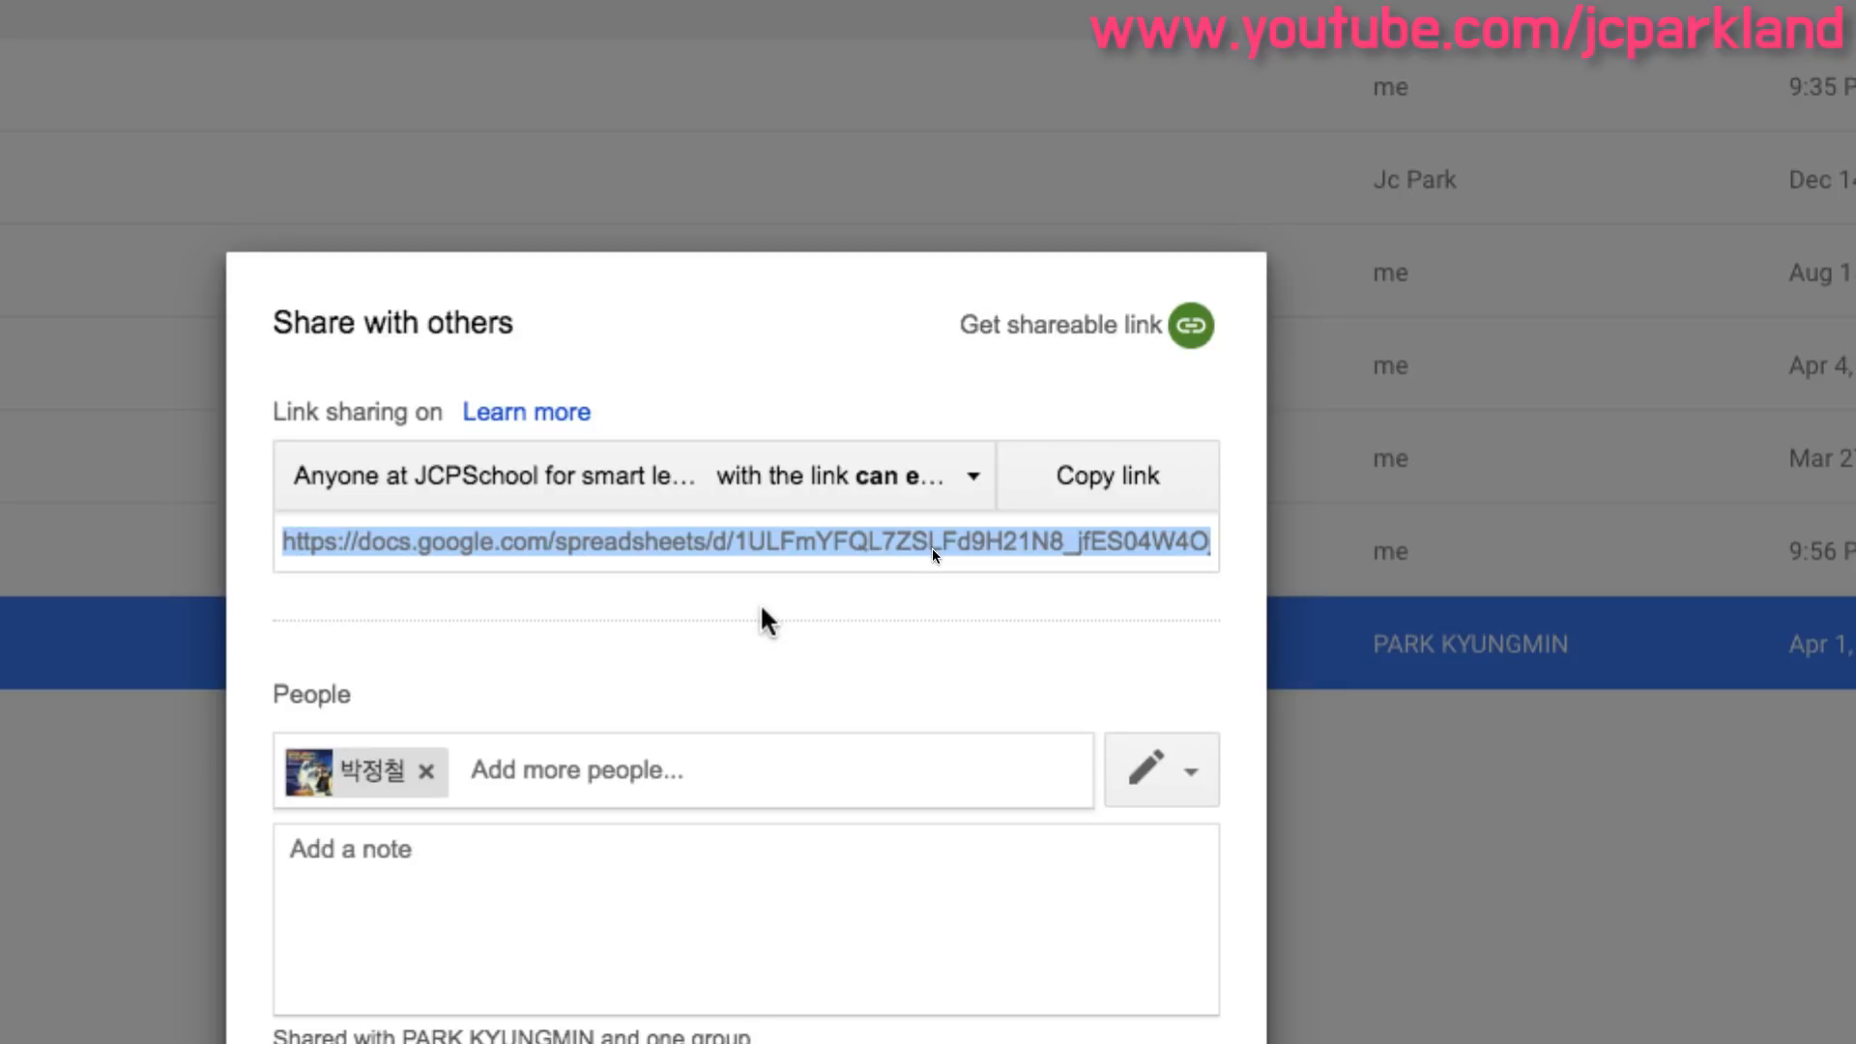
- Open the full link sharing options and compare each visibility choice
{"action": "left_click", "coordinate": [841, 503]}
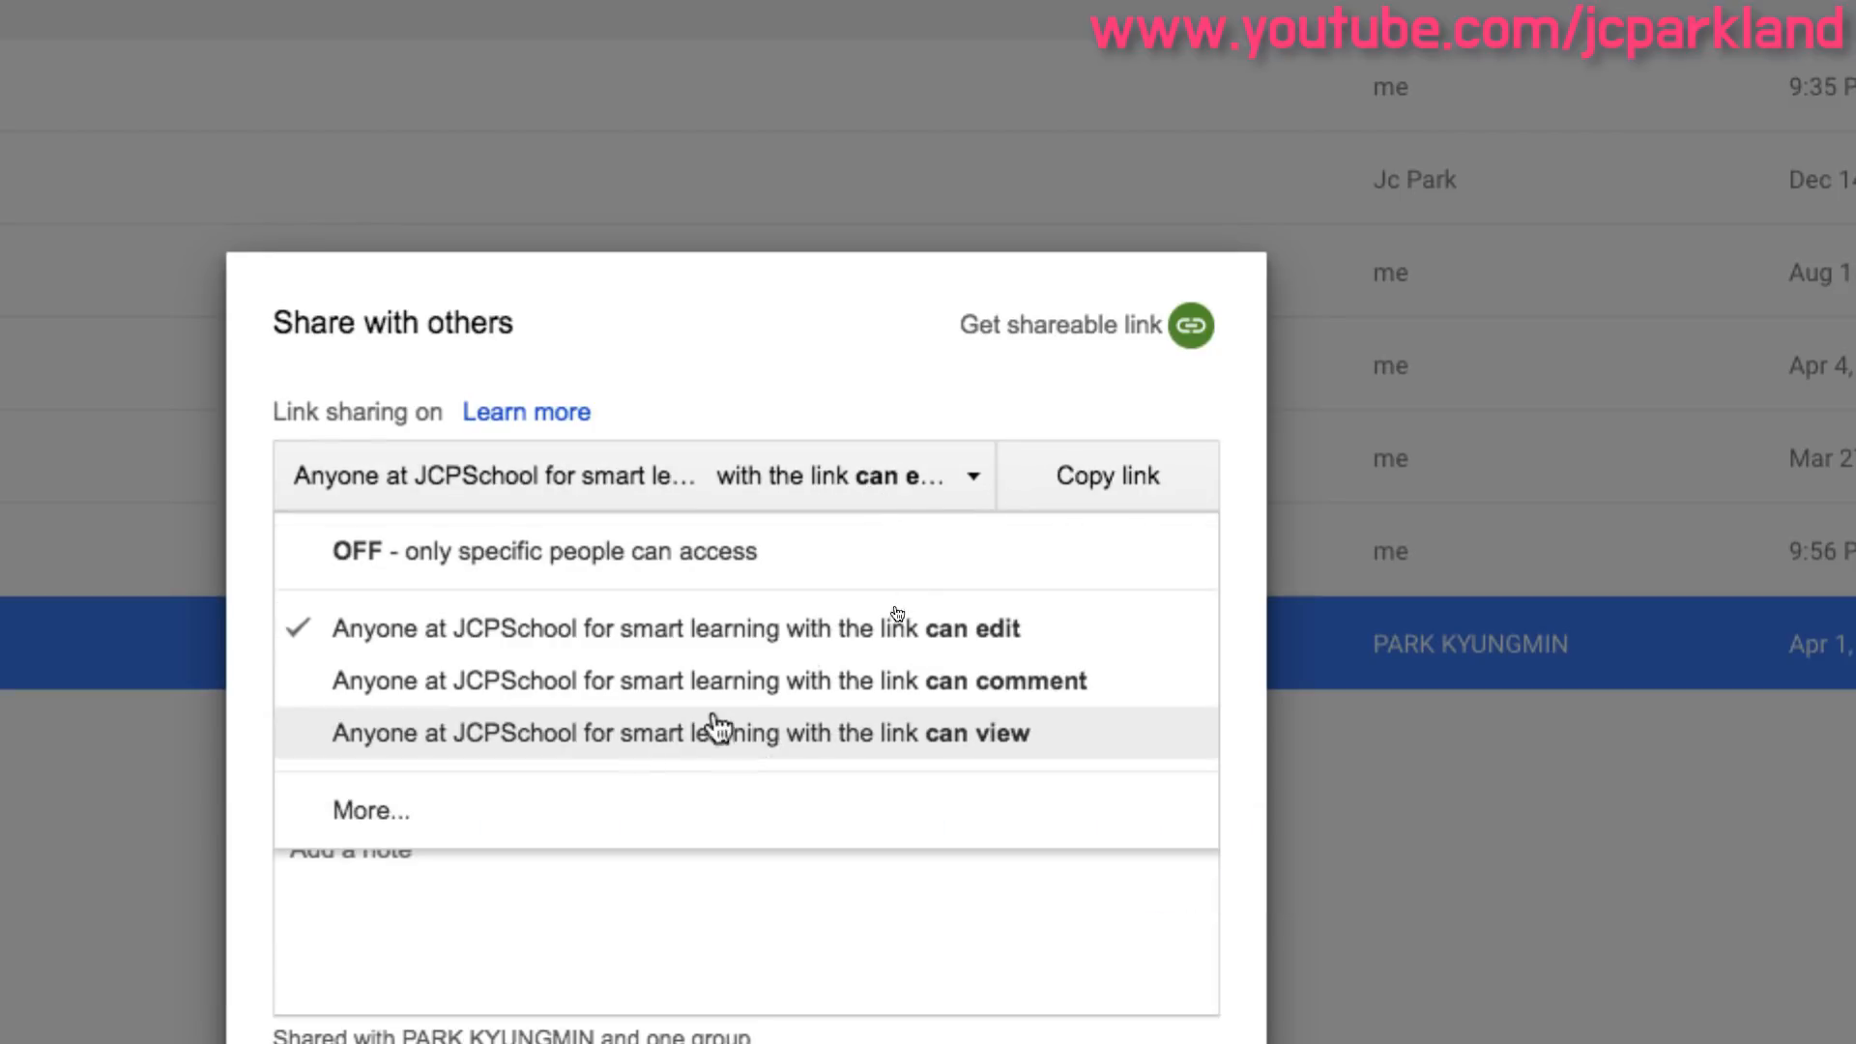
{"action": "left_click", "coordinate": [377, 813]}
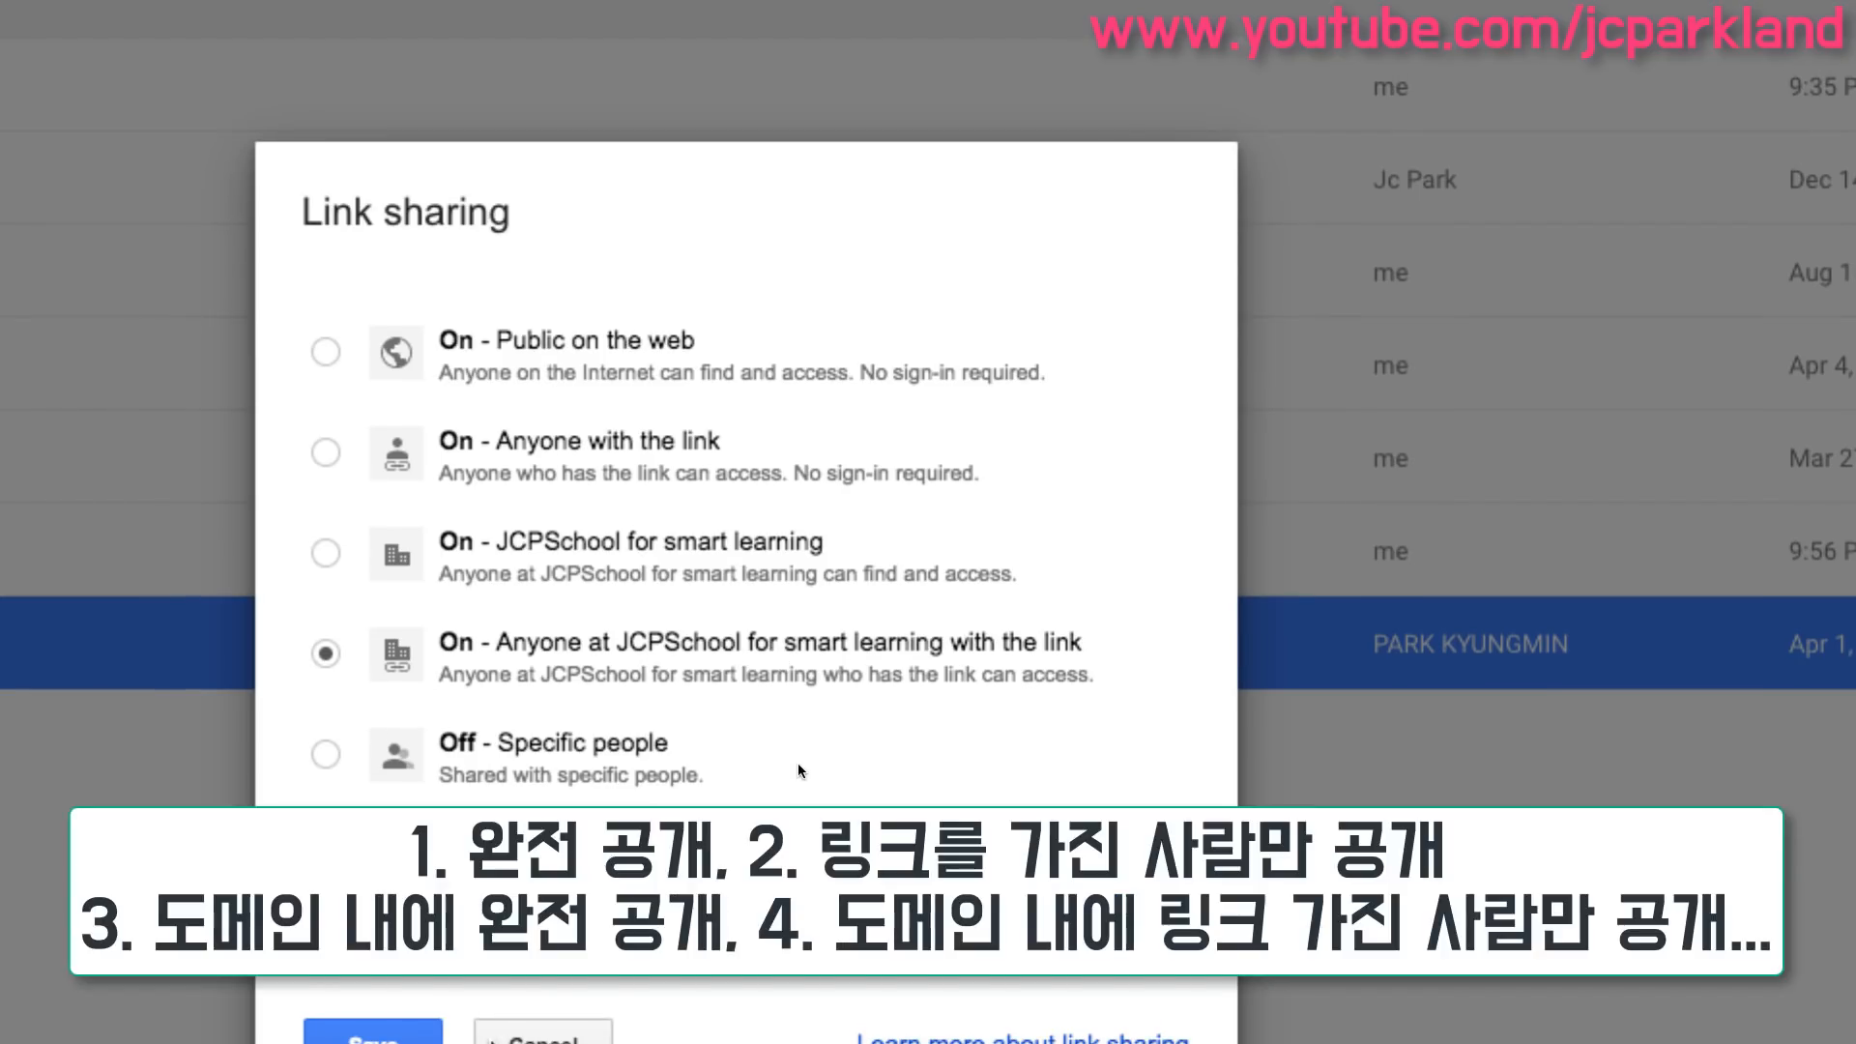
{"action": "left_click", "coordinate": [326, 352]}
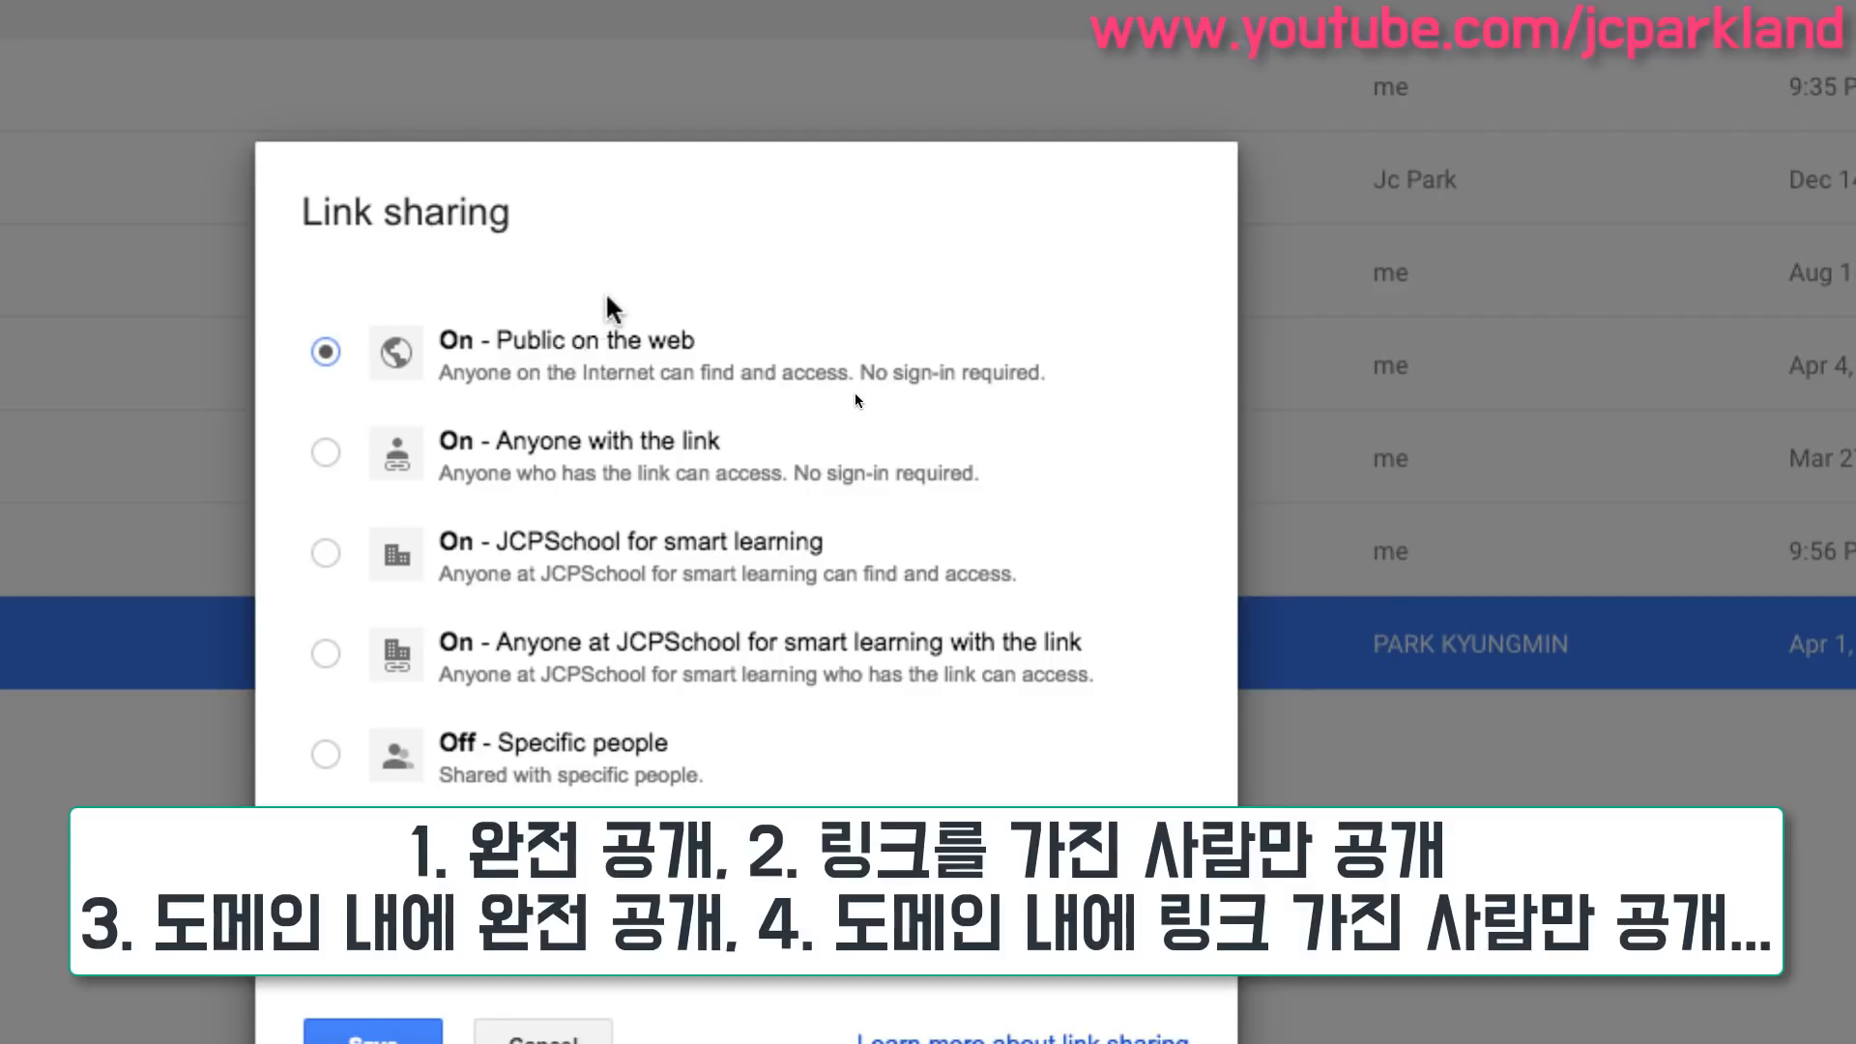
{"action": "left_click", "coordinate": [326, 453]}
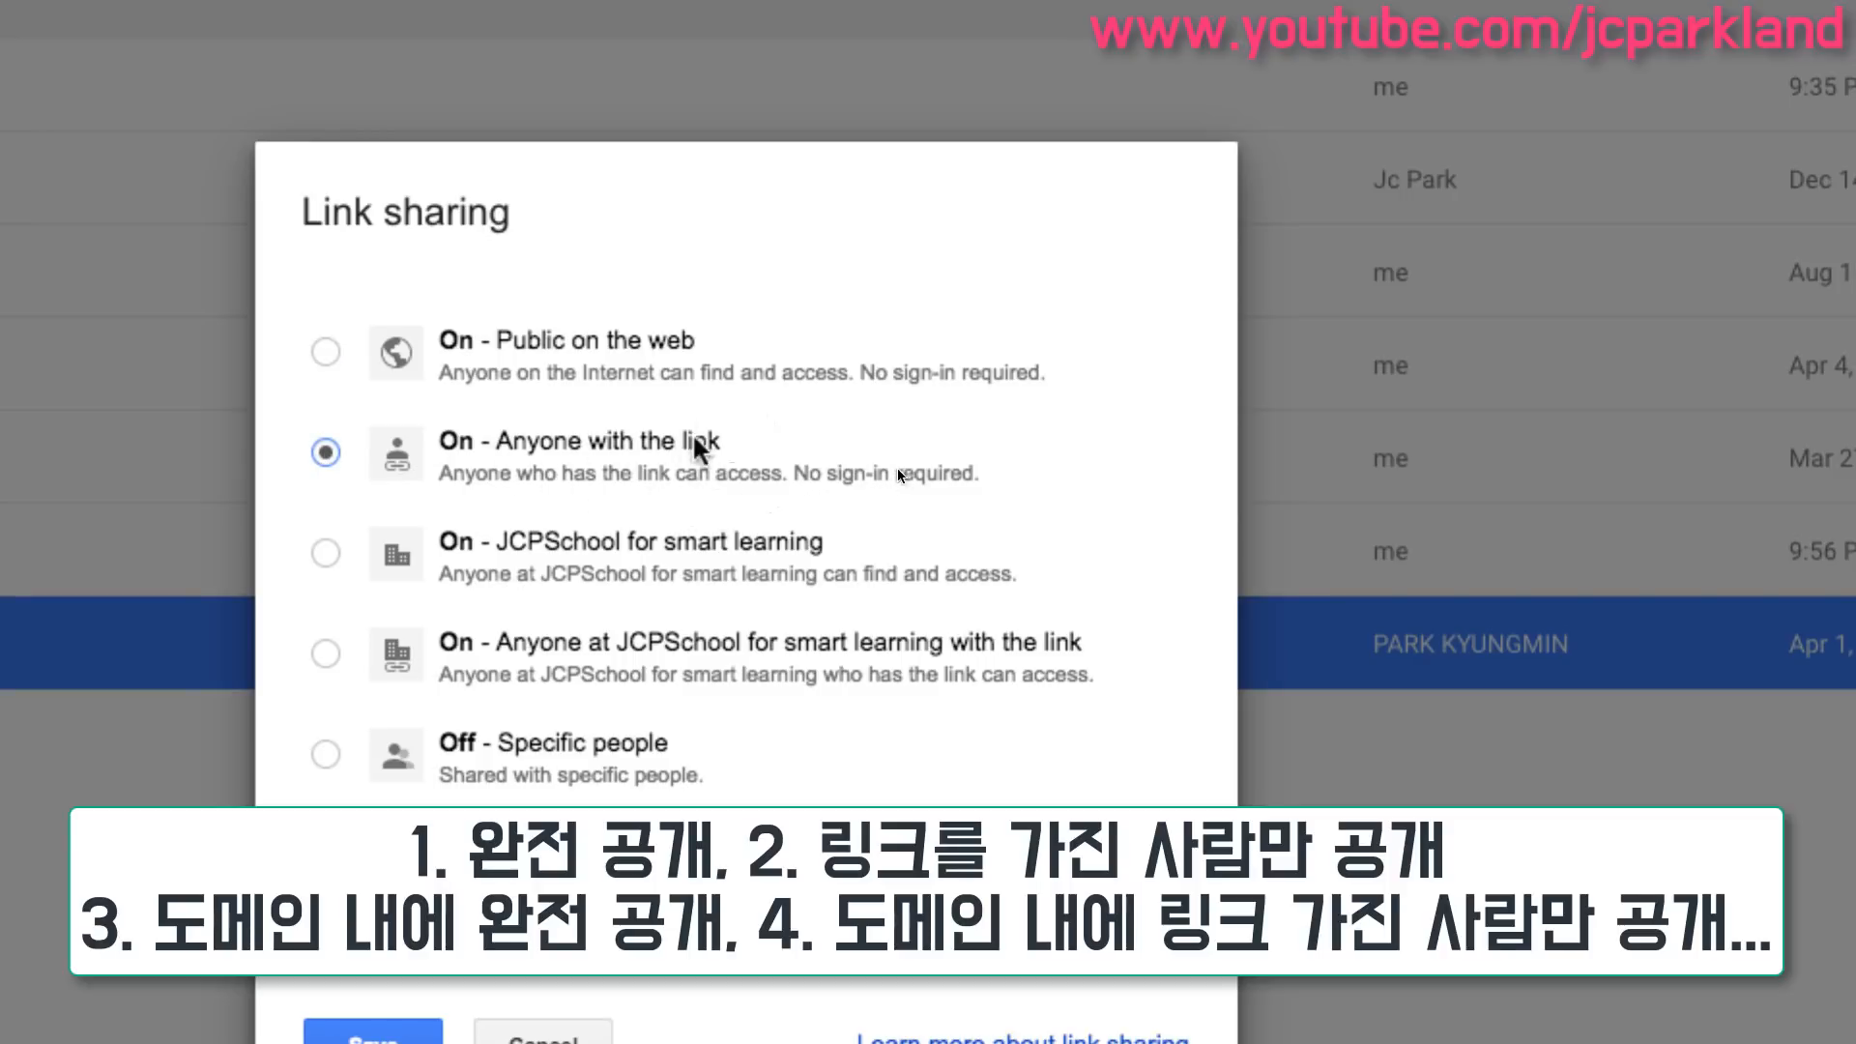
{"action": "left_click", "coordinate": [325, 555]}
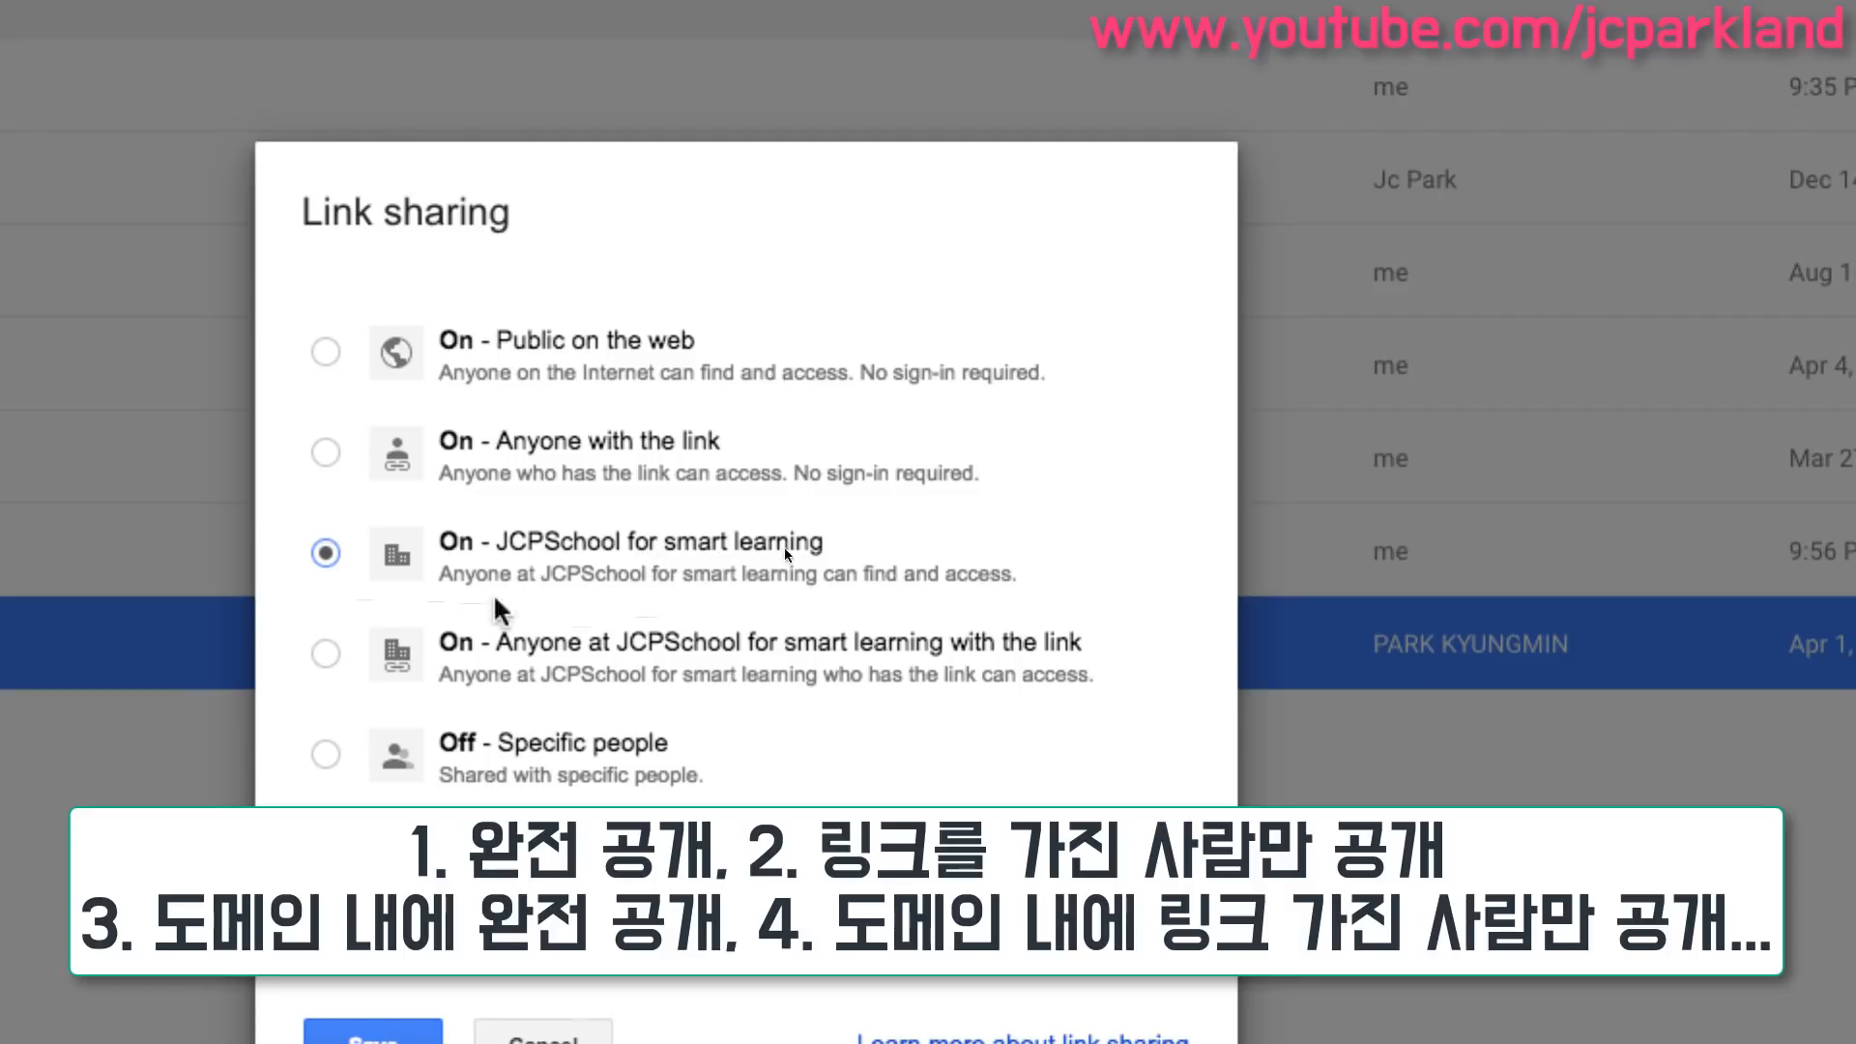
{"action": "left_click", "coordinate": [326, 655]}
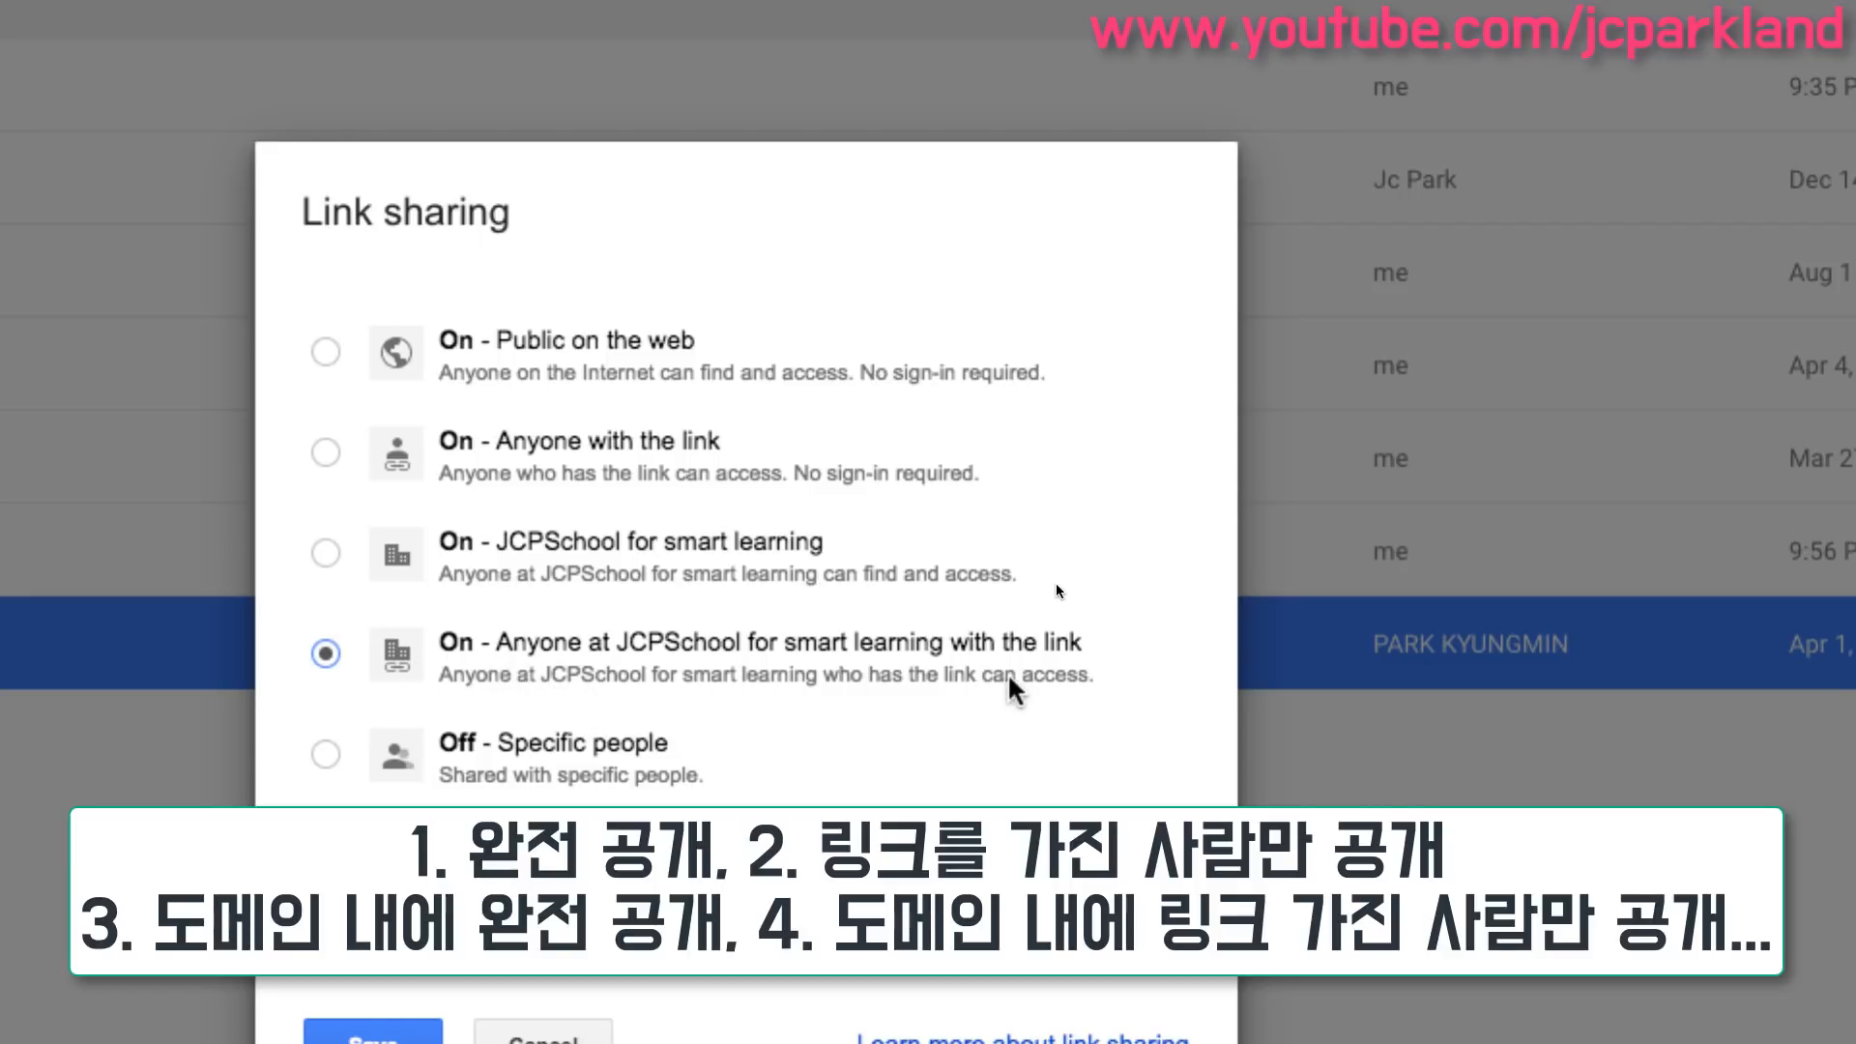
{"action": "left_click", "coordinate": [326, 754]}
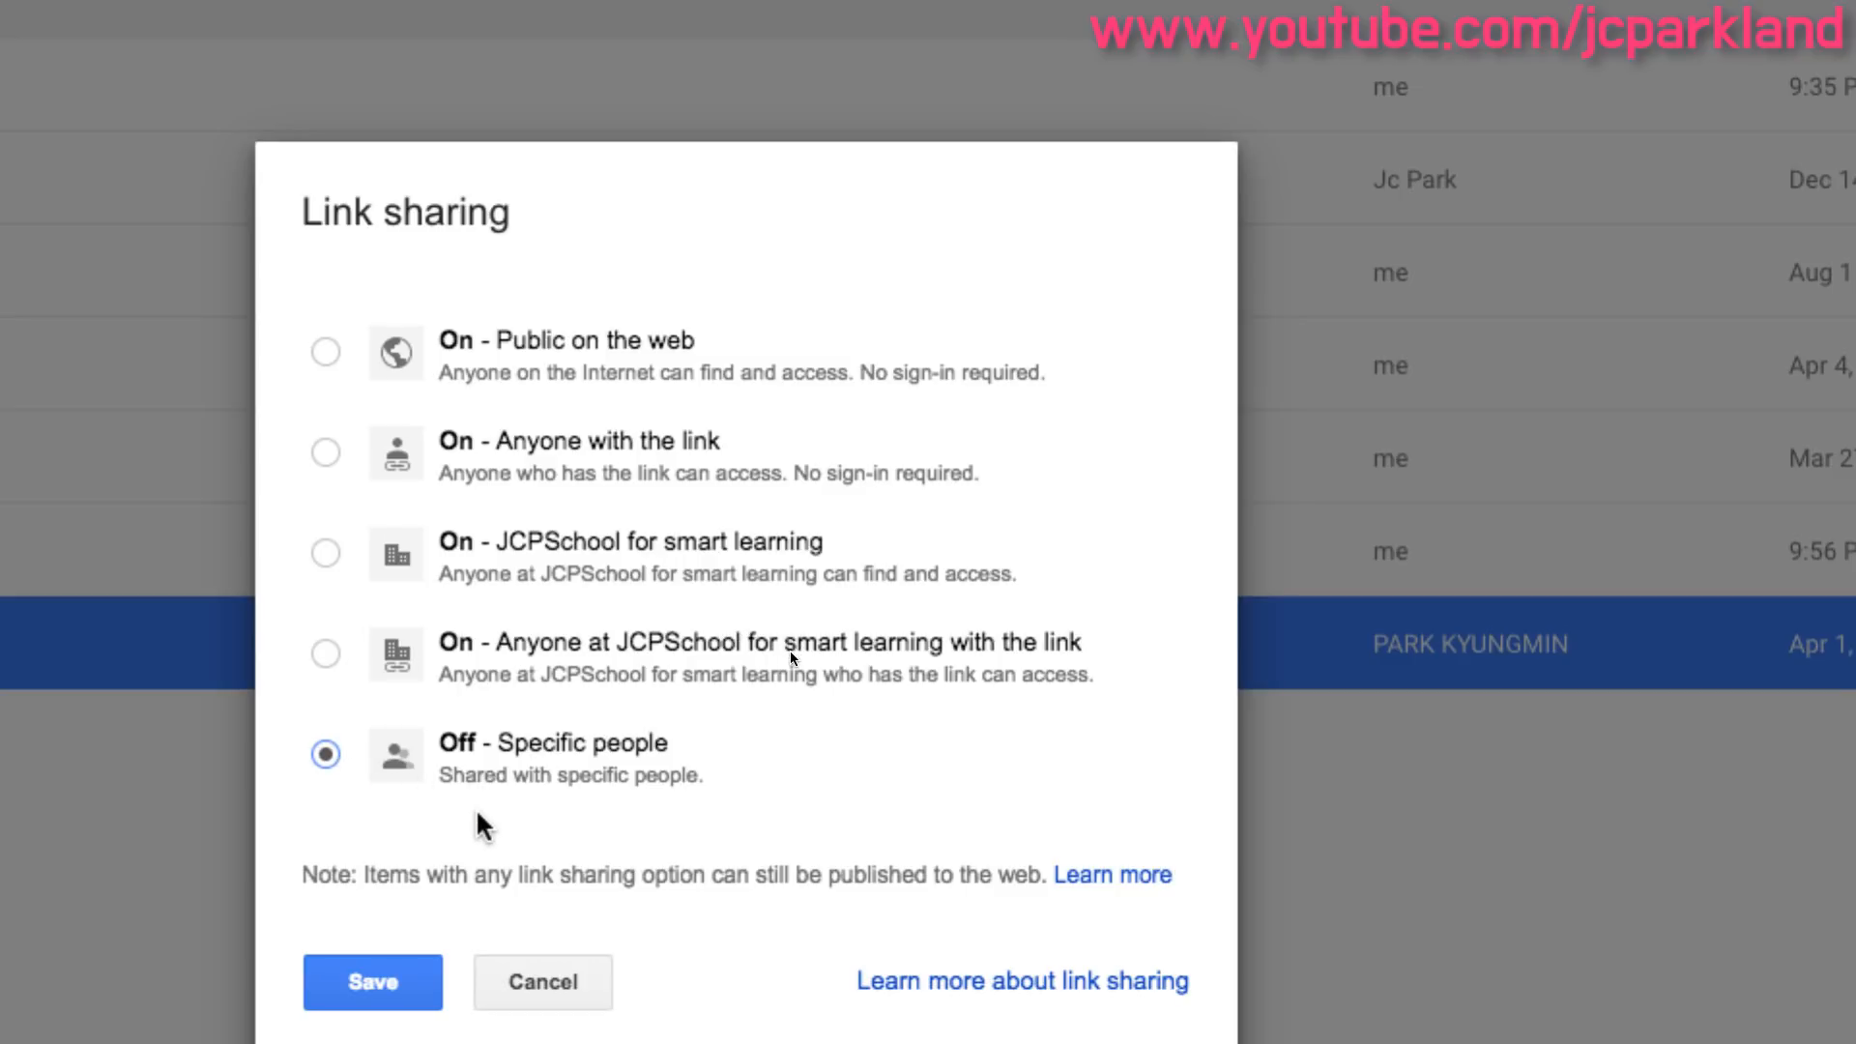
{"action": "left_click", "coordinate": [327, 354]}
{"action": "left_click", "coordinate": [325, 452]}
{"action": "left_click", "coordinate": [326, 553]}
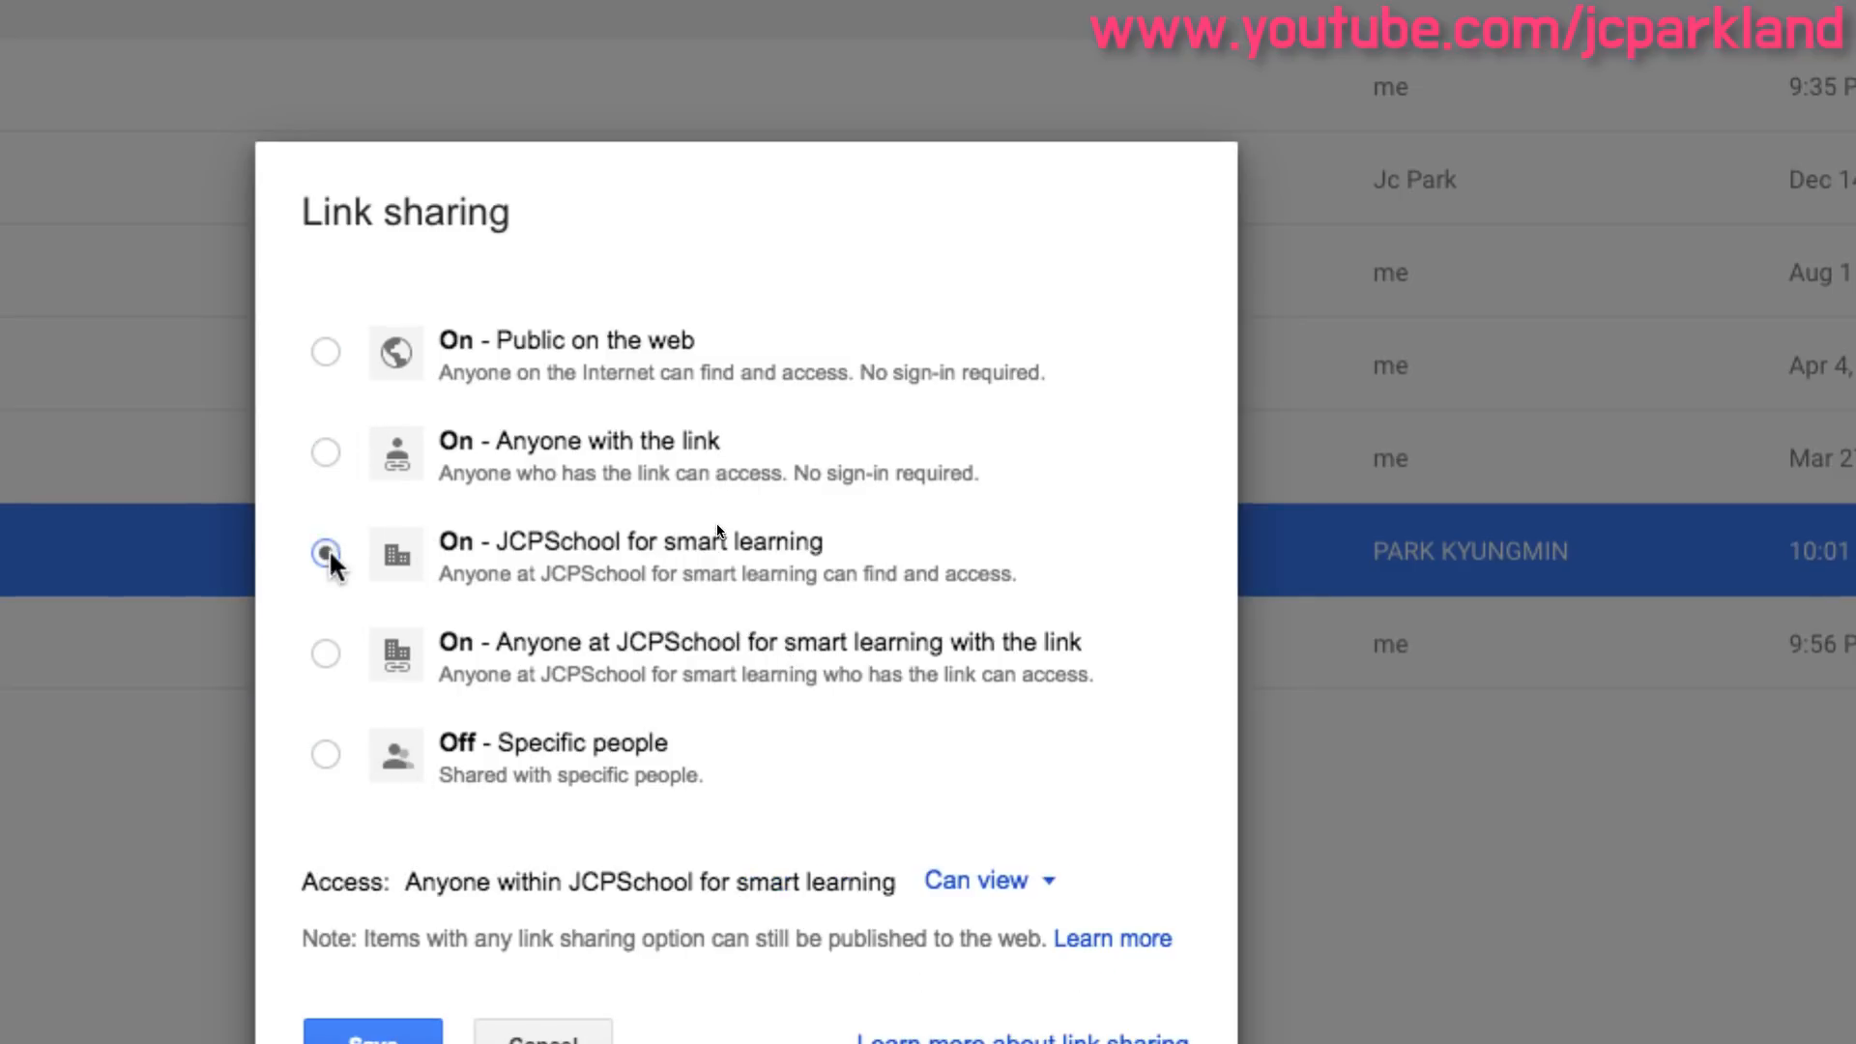
{"action": "left_click", "coordinate": [326, 653]}
{"action": "left_click", "coordinate": [326, 754]}
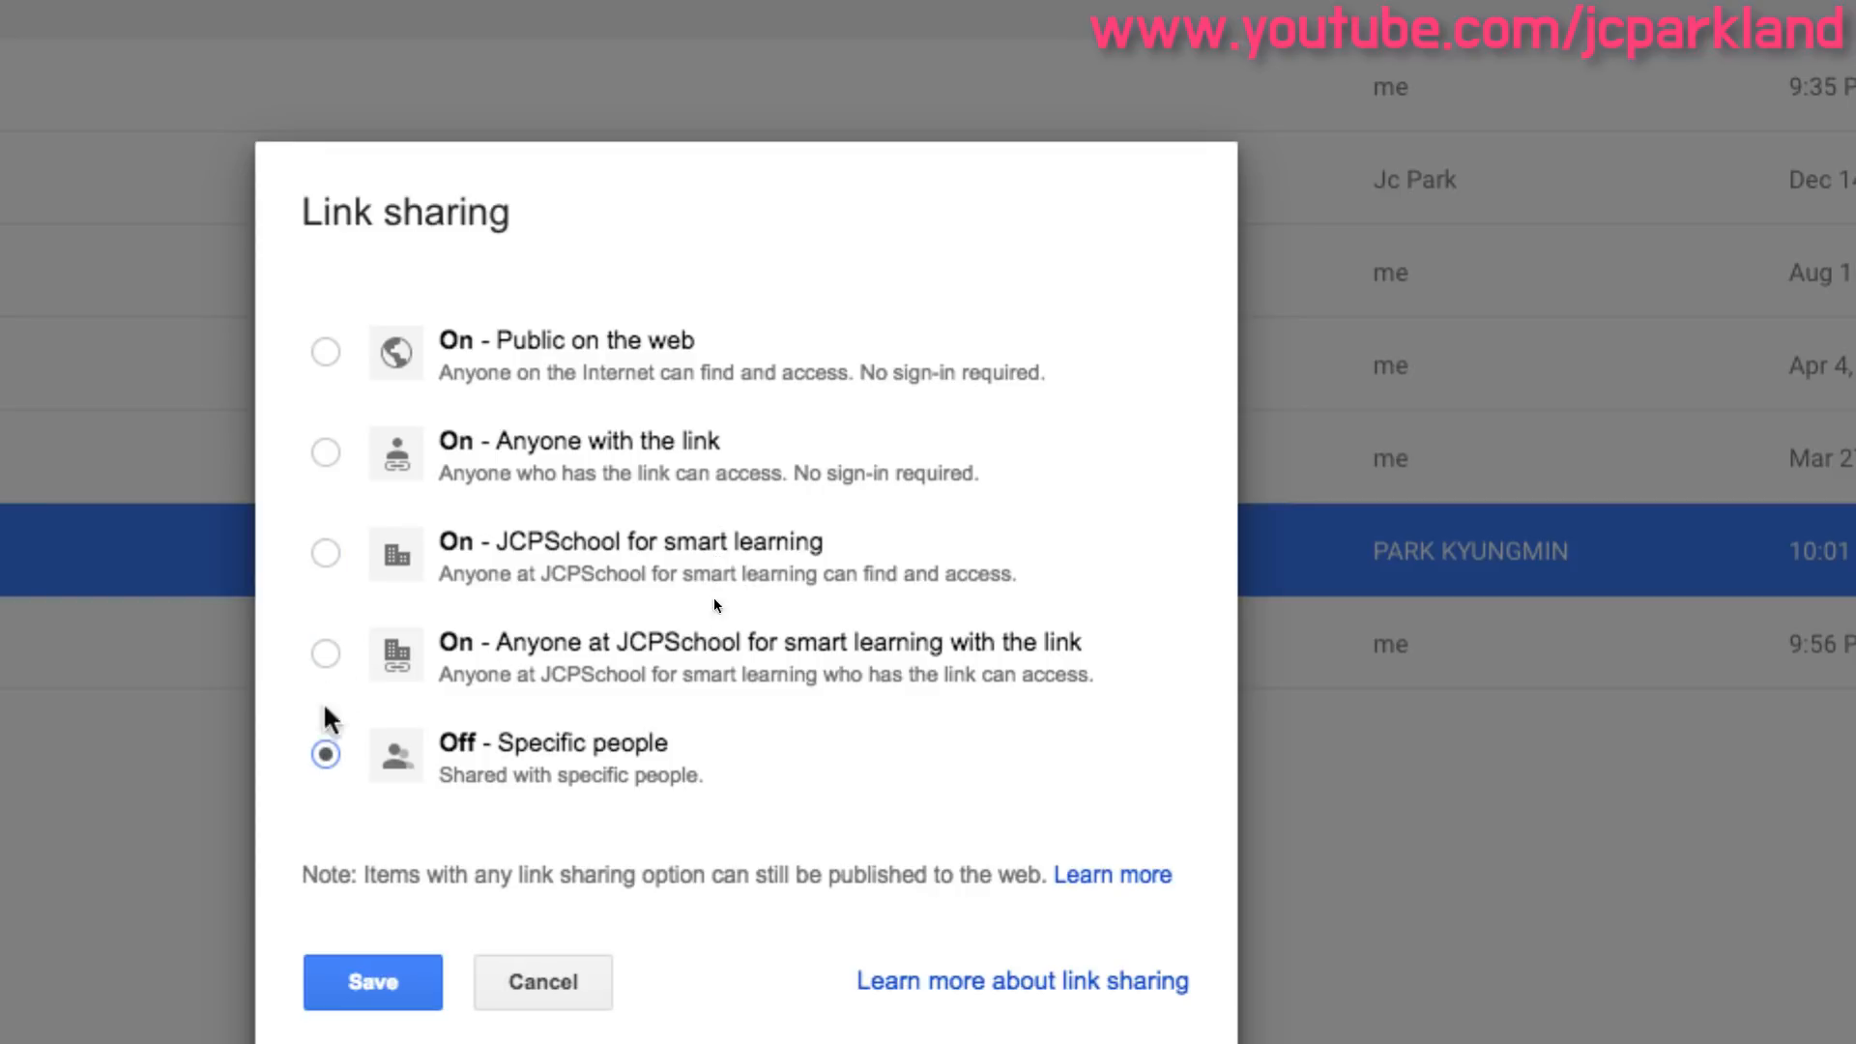
{"action": "left_click", "coordinate": [326, 553]}
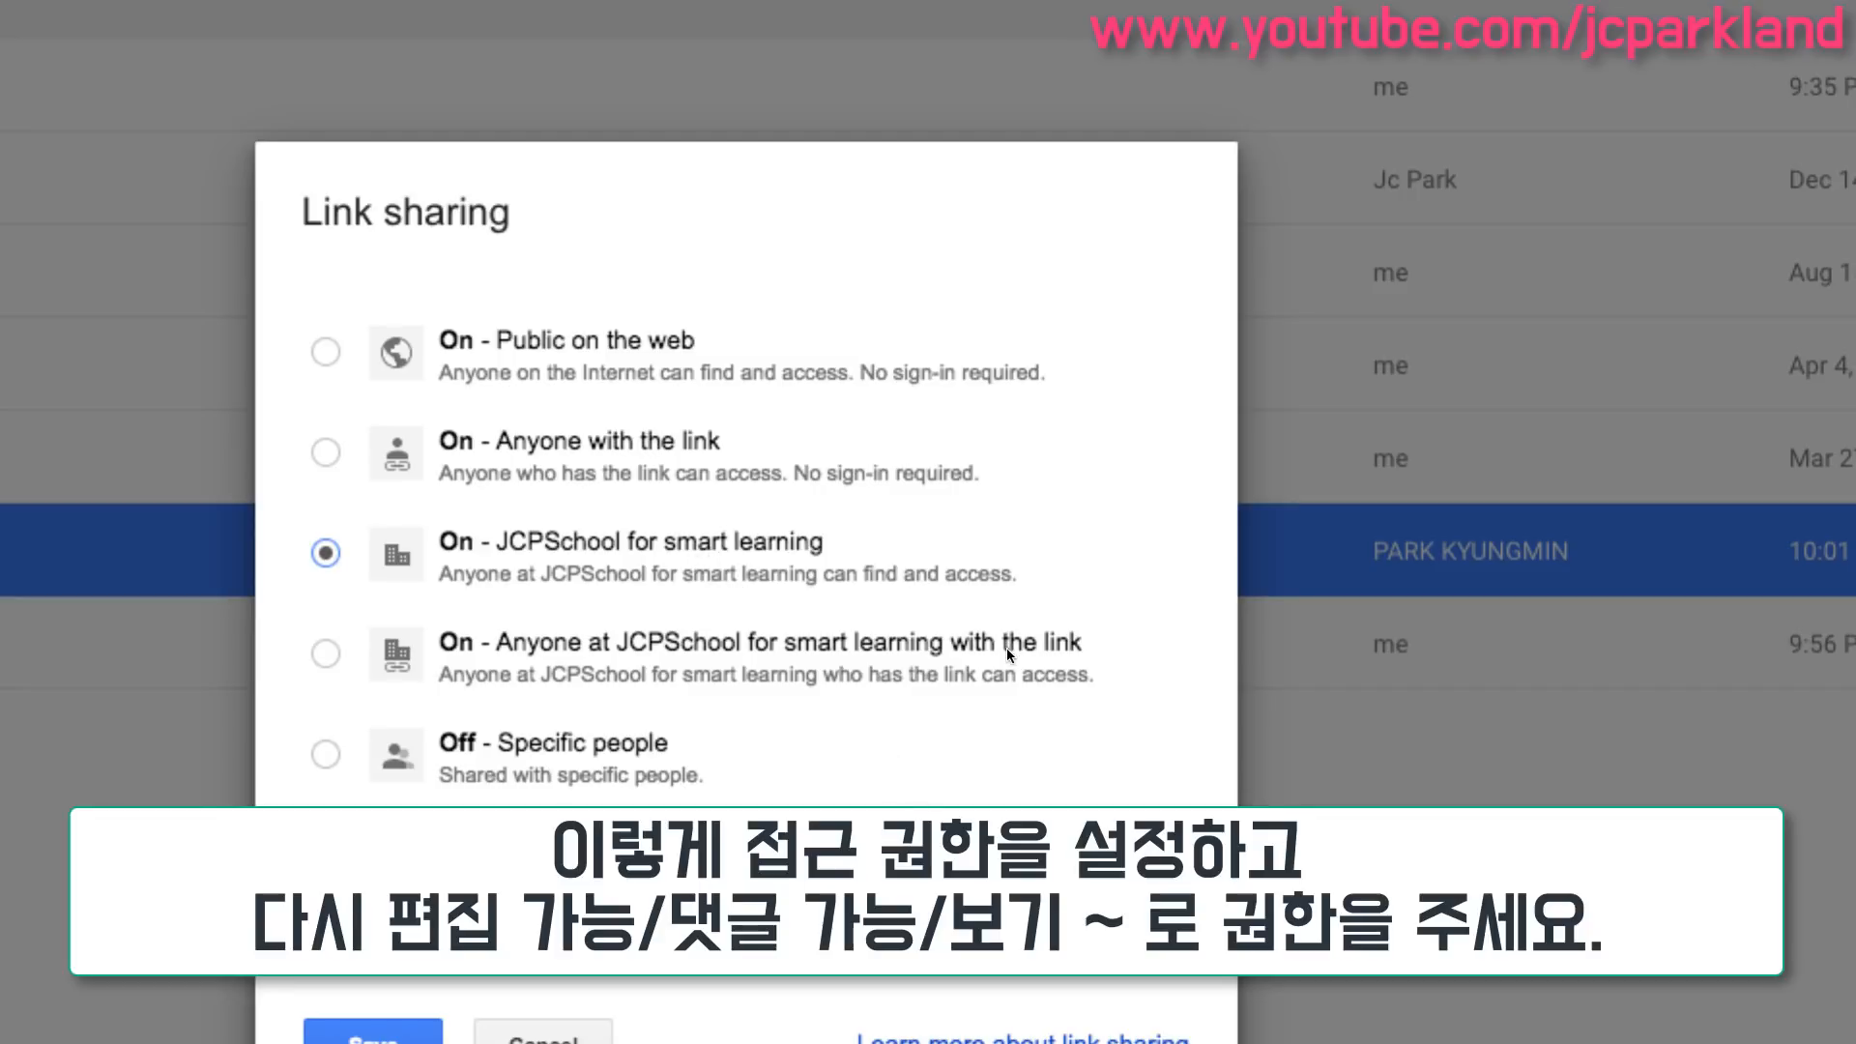
- Set the domain access level to Can edit, then cancel the link sharing options
{"action": "left_click", "coordinate": [995, 882]}
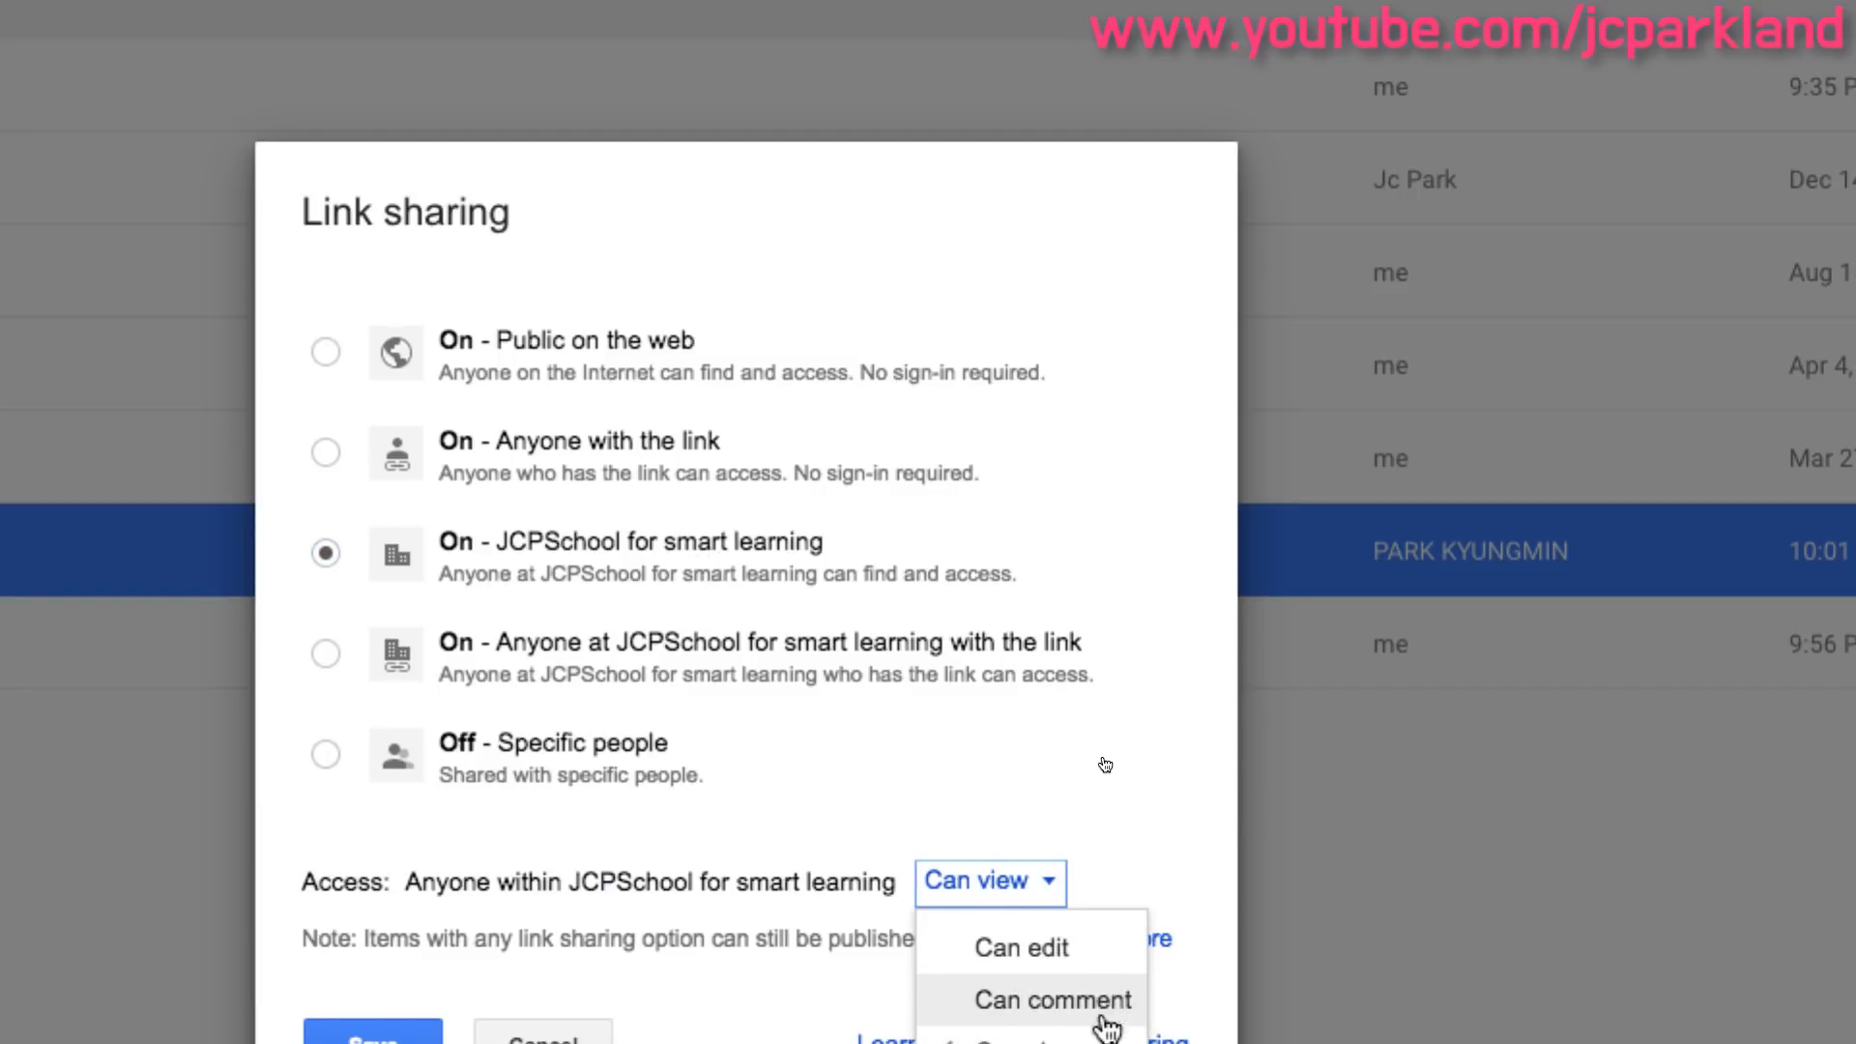
{"action": "left_click", "coordinate": [1088, 948]}
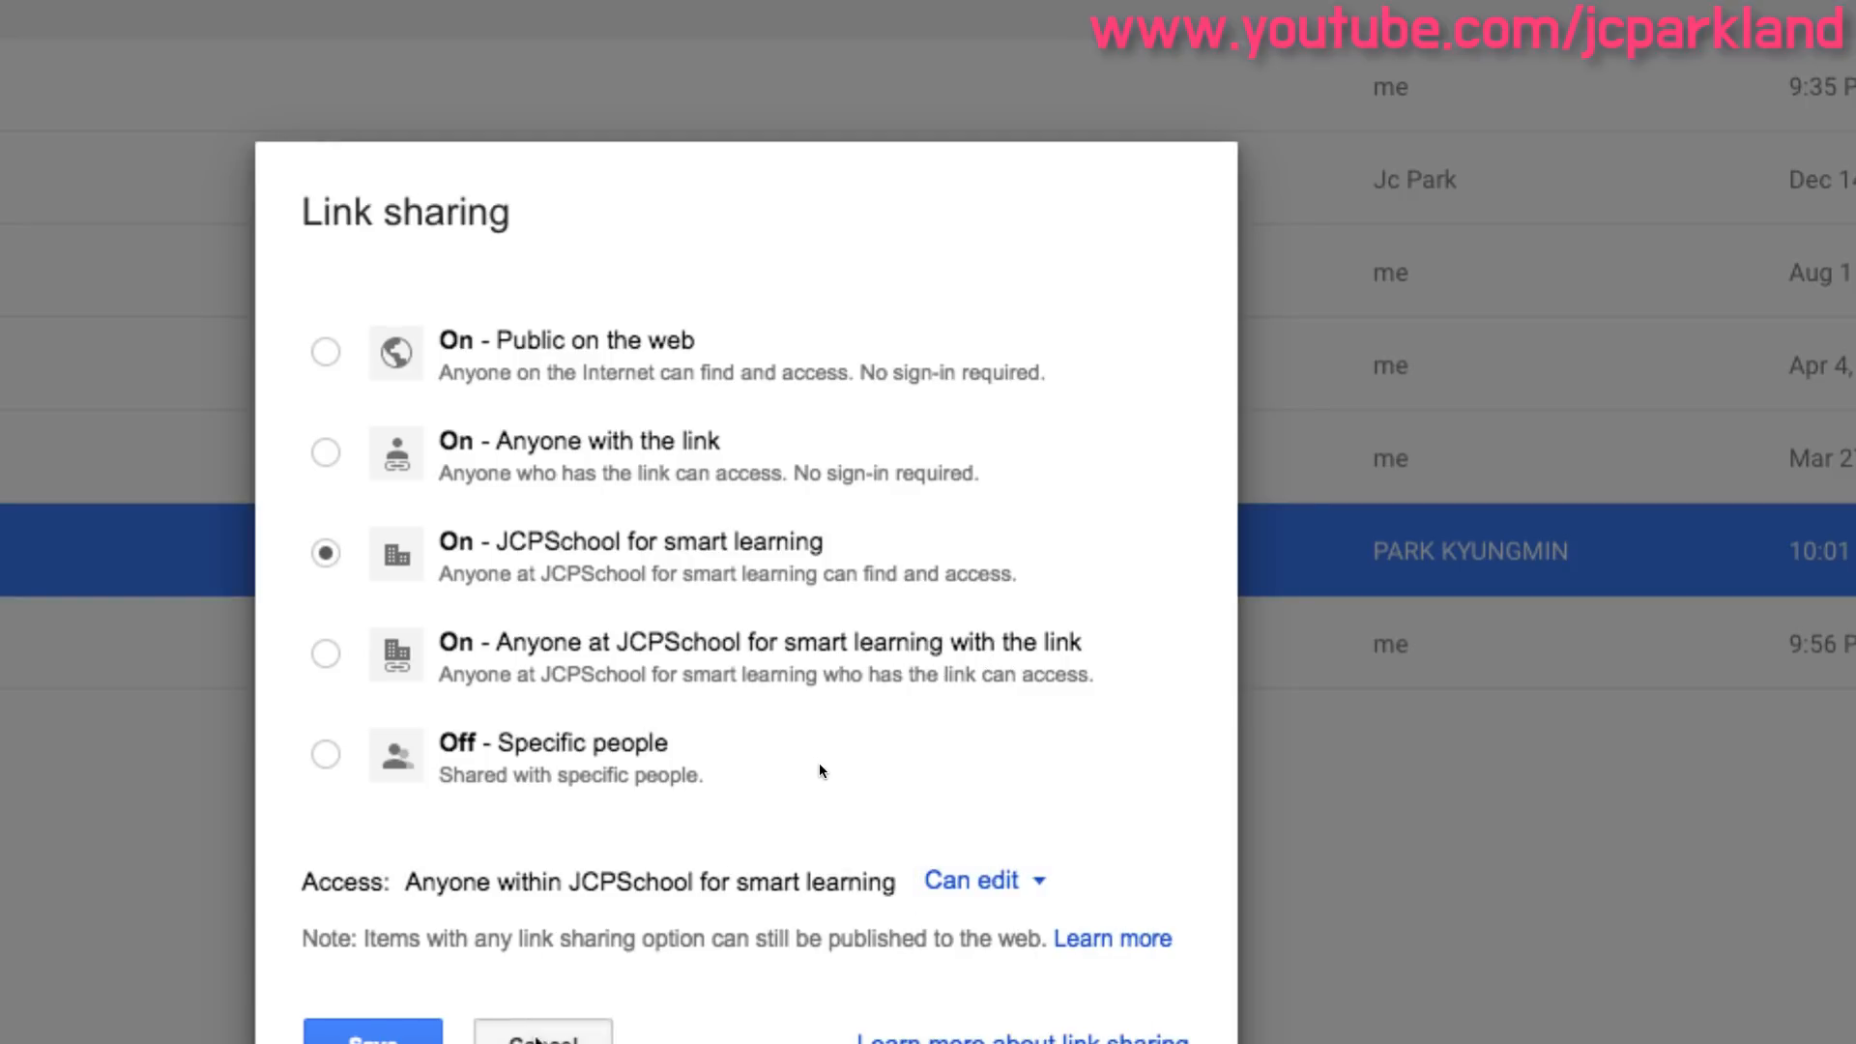
{"action": "left_click", "coordinate": [538, 1040]}
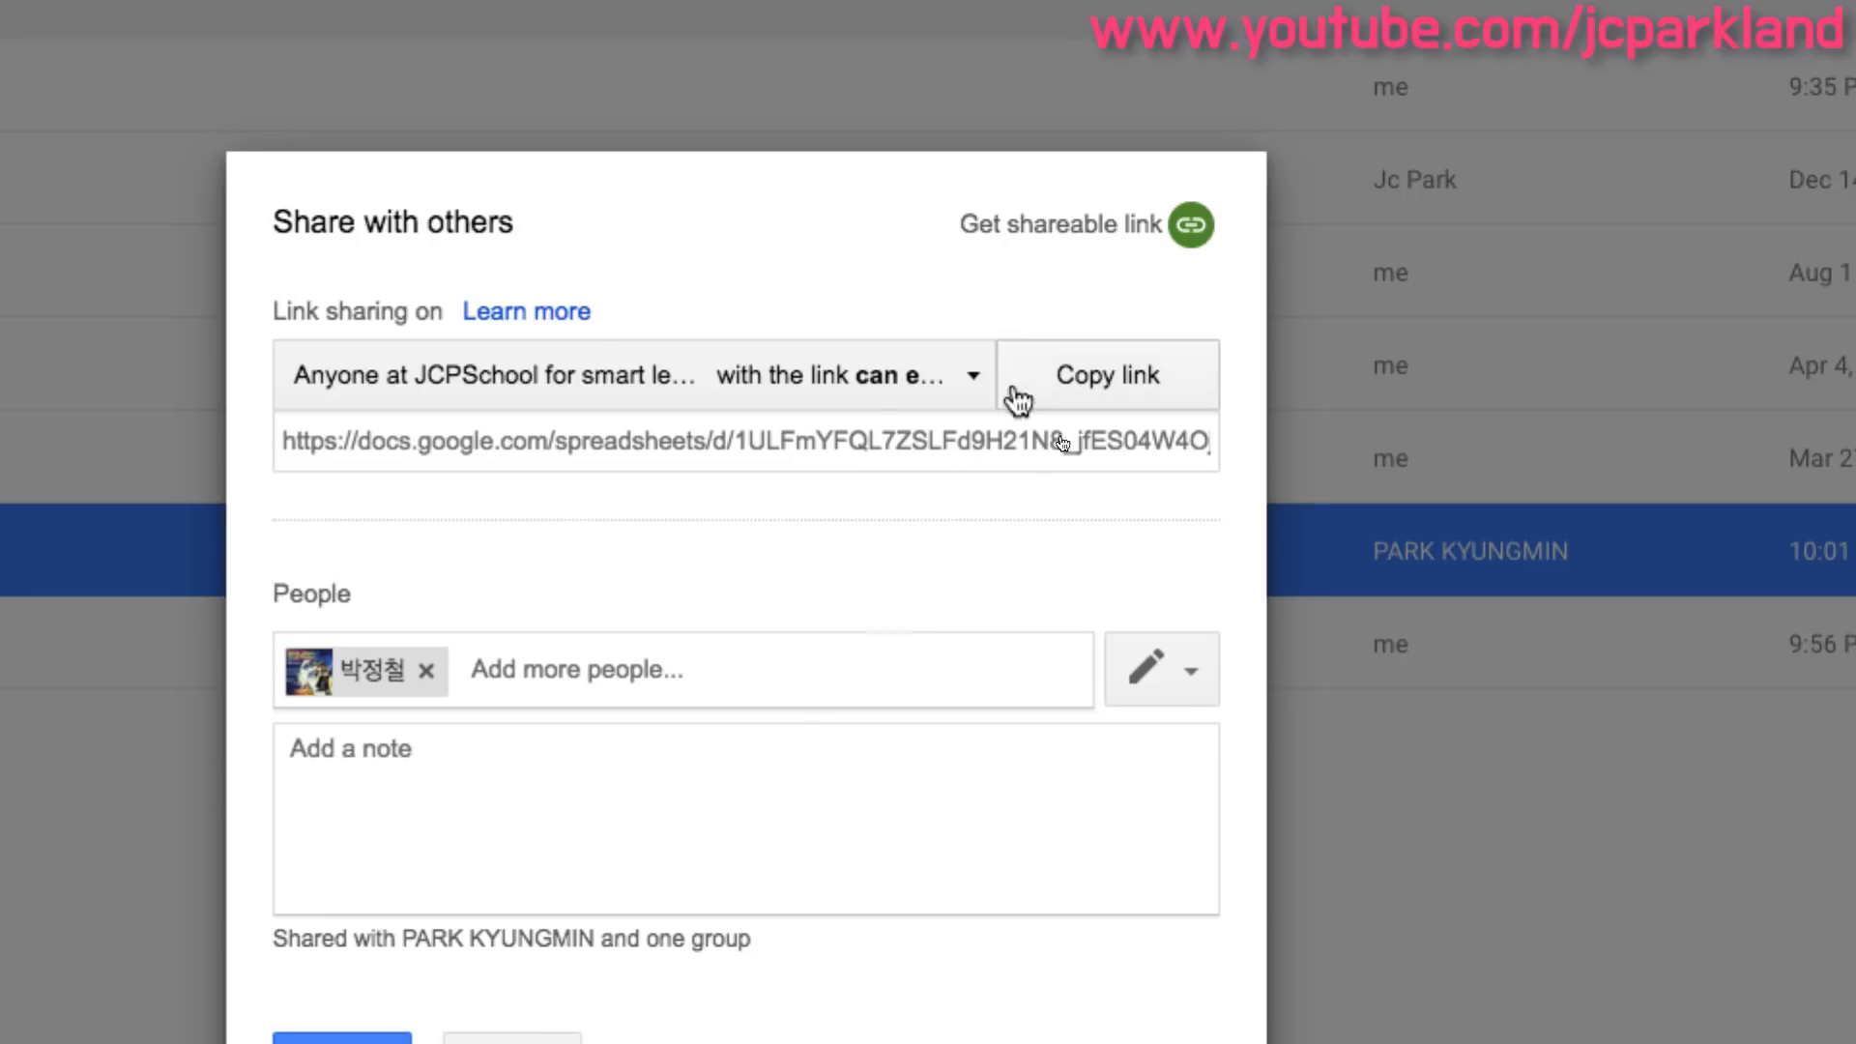
- Copy the shareable link, send the share invitation, and confirm sharing outside the organization
{"action": "left_click", "coordinate": [1129, 248]}
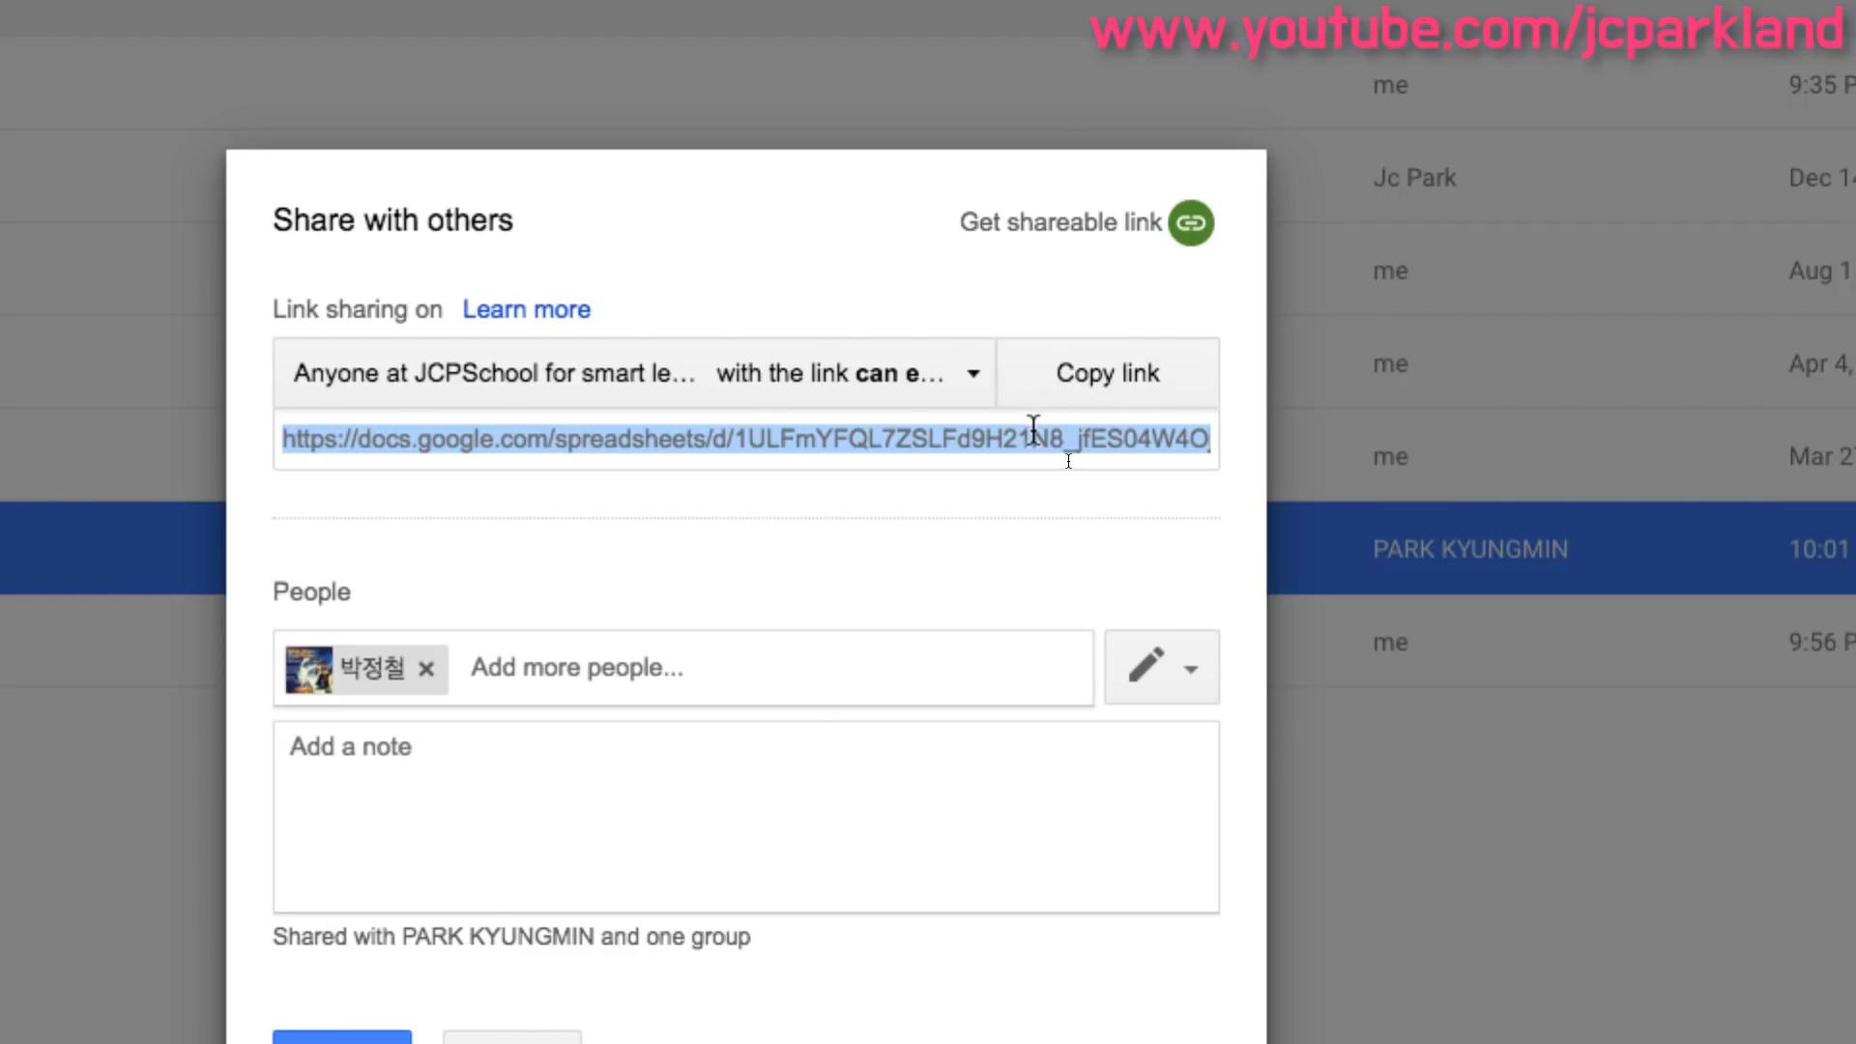
{"action": "left_click", "coordinate": [366, 1038]}
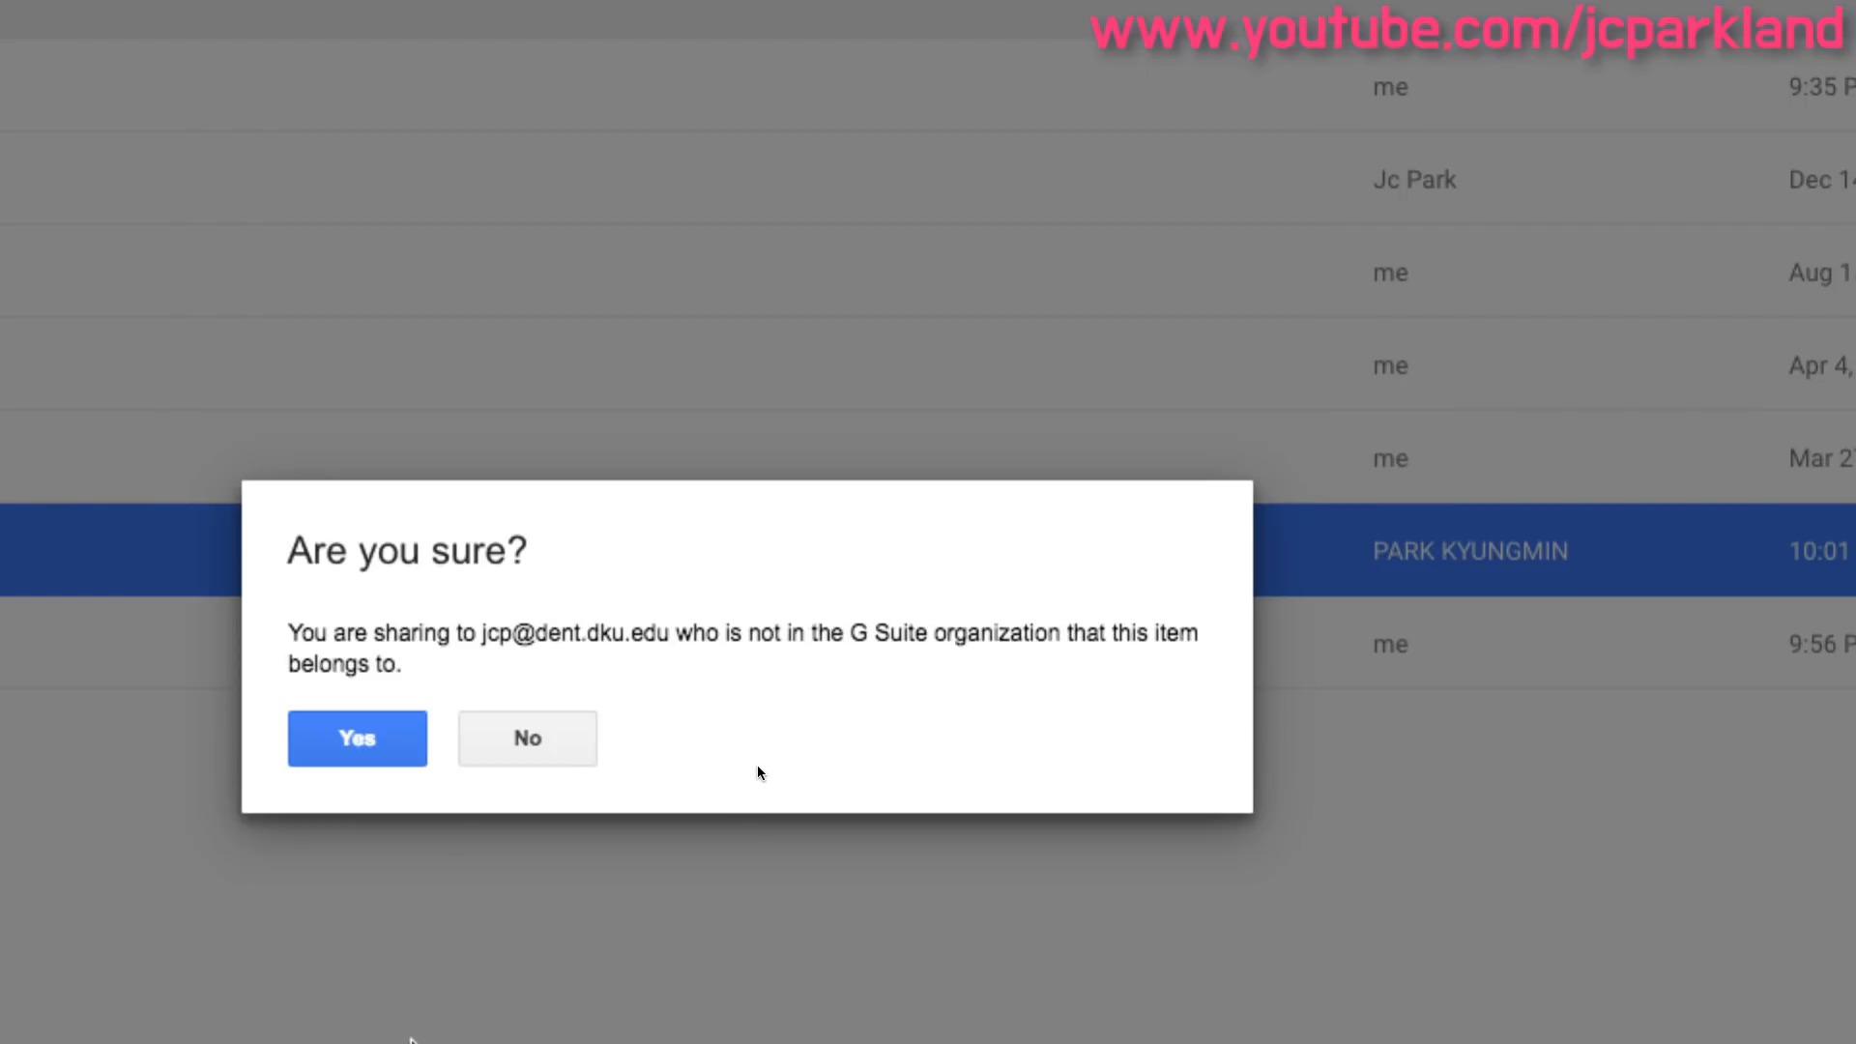
{"action": "left_click", "coordinate": [410, 742]}
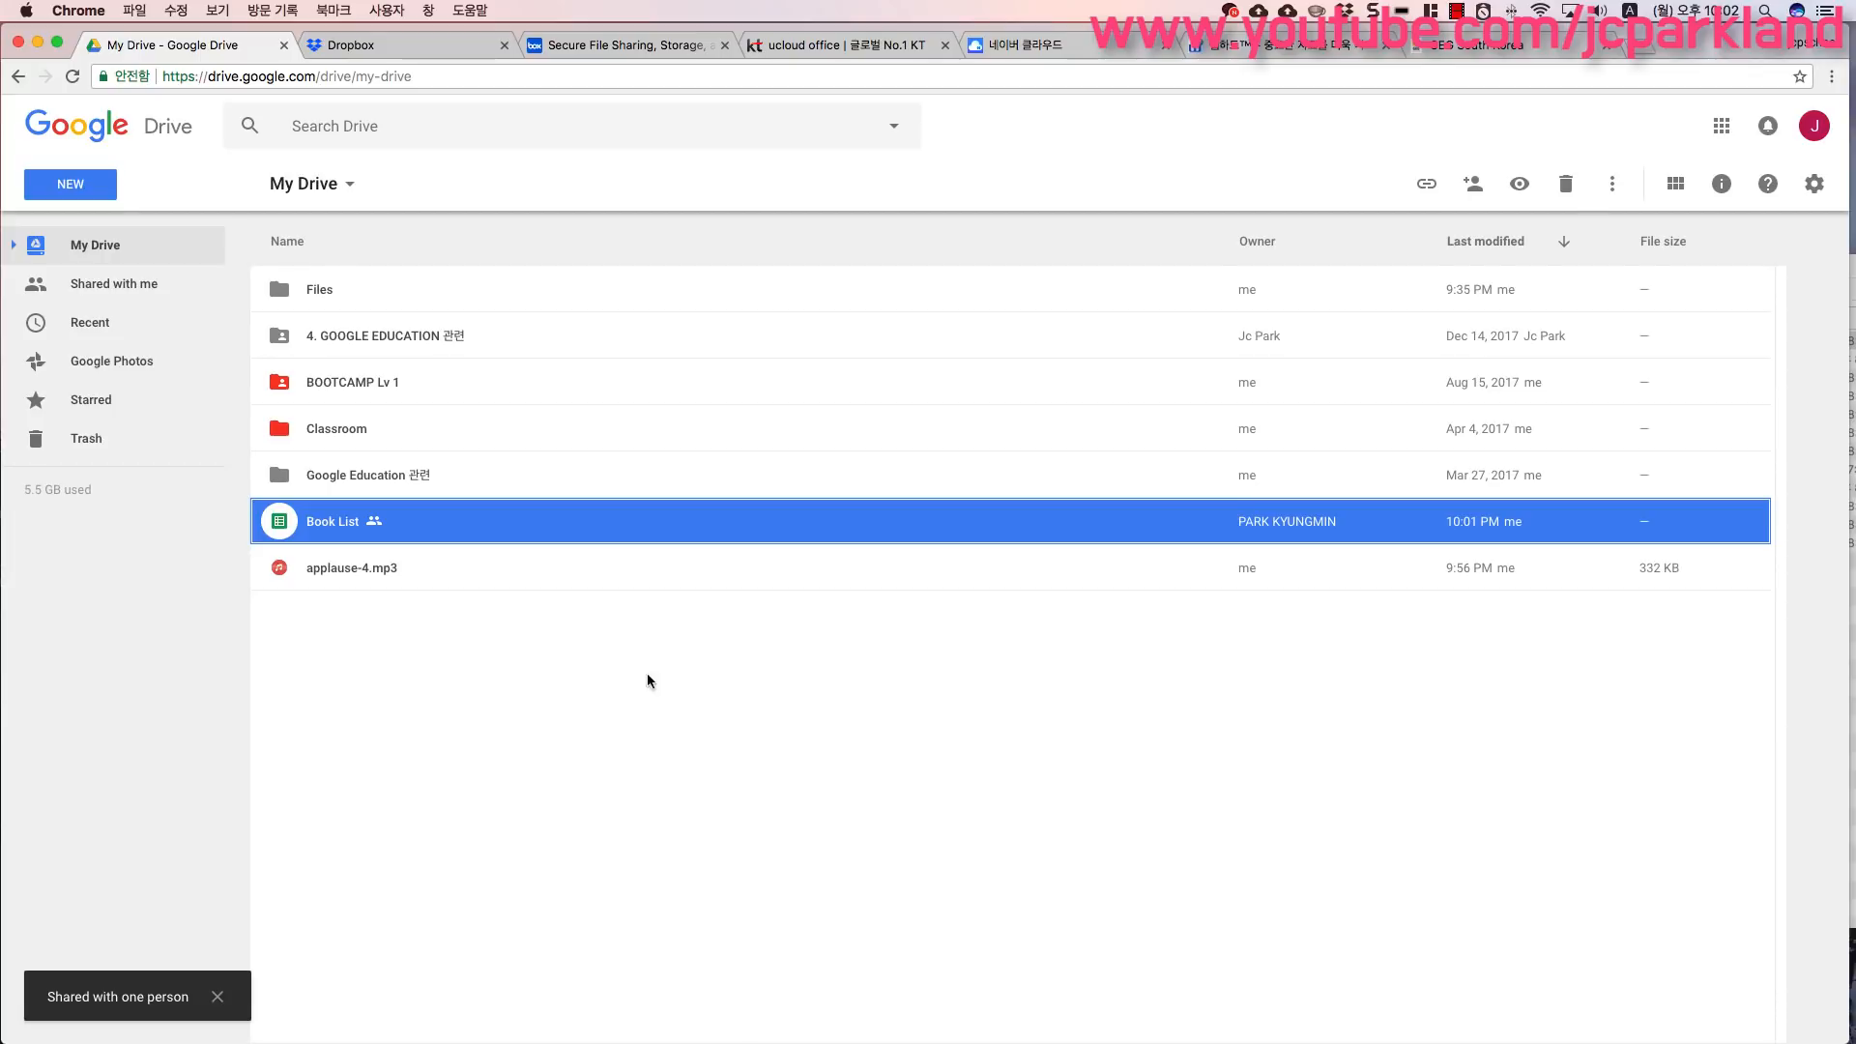
- Open Book List's shareable link popup from its context menu, go to its sharing settings, and close them
{"action": "right_click", "coordinate": [326, 531]}
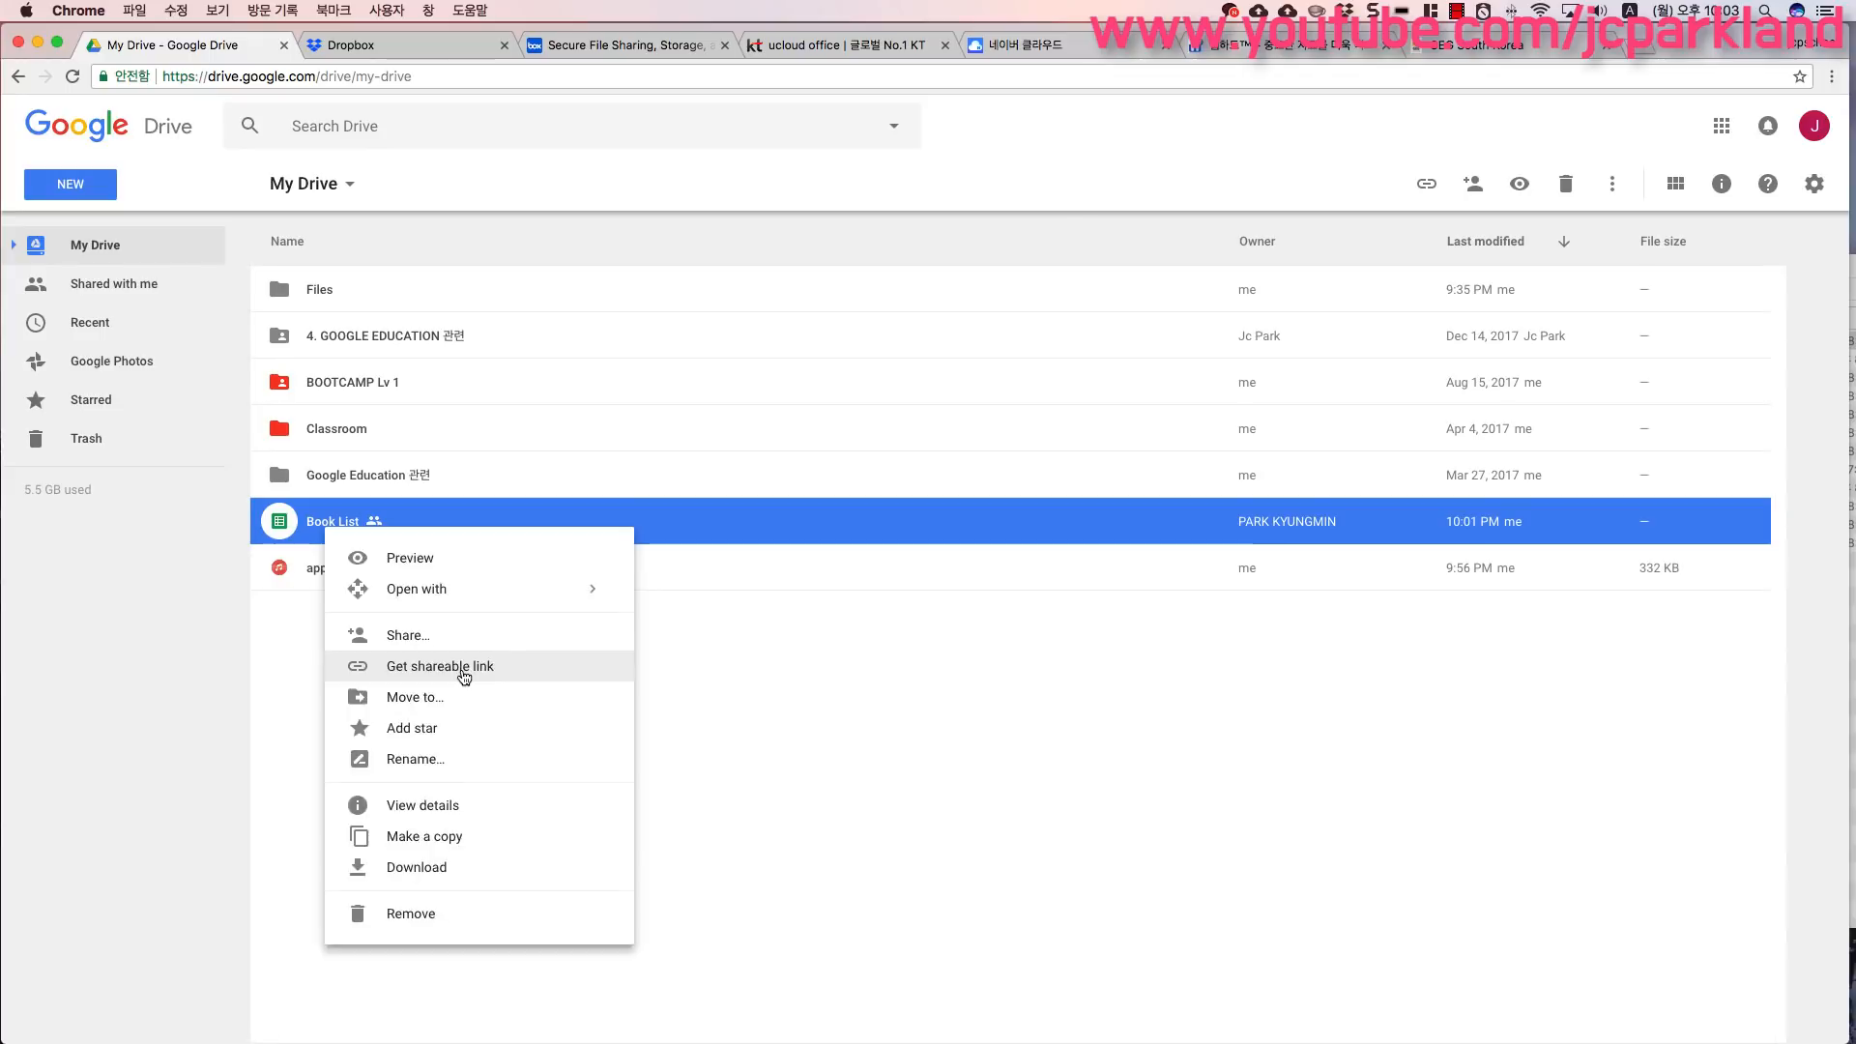
{"action": "left_click", "coordinate": [463, 670]}
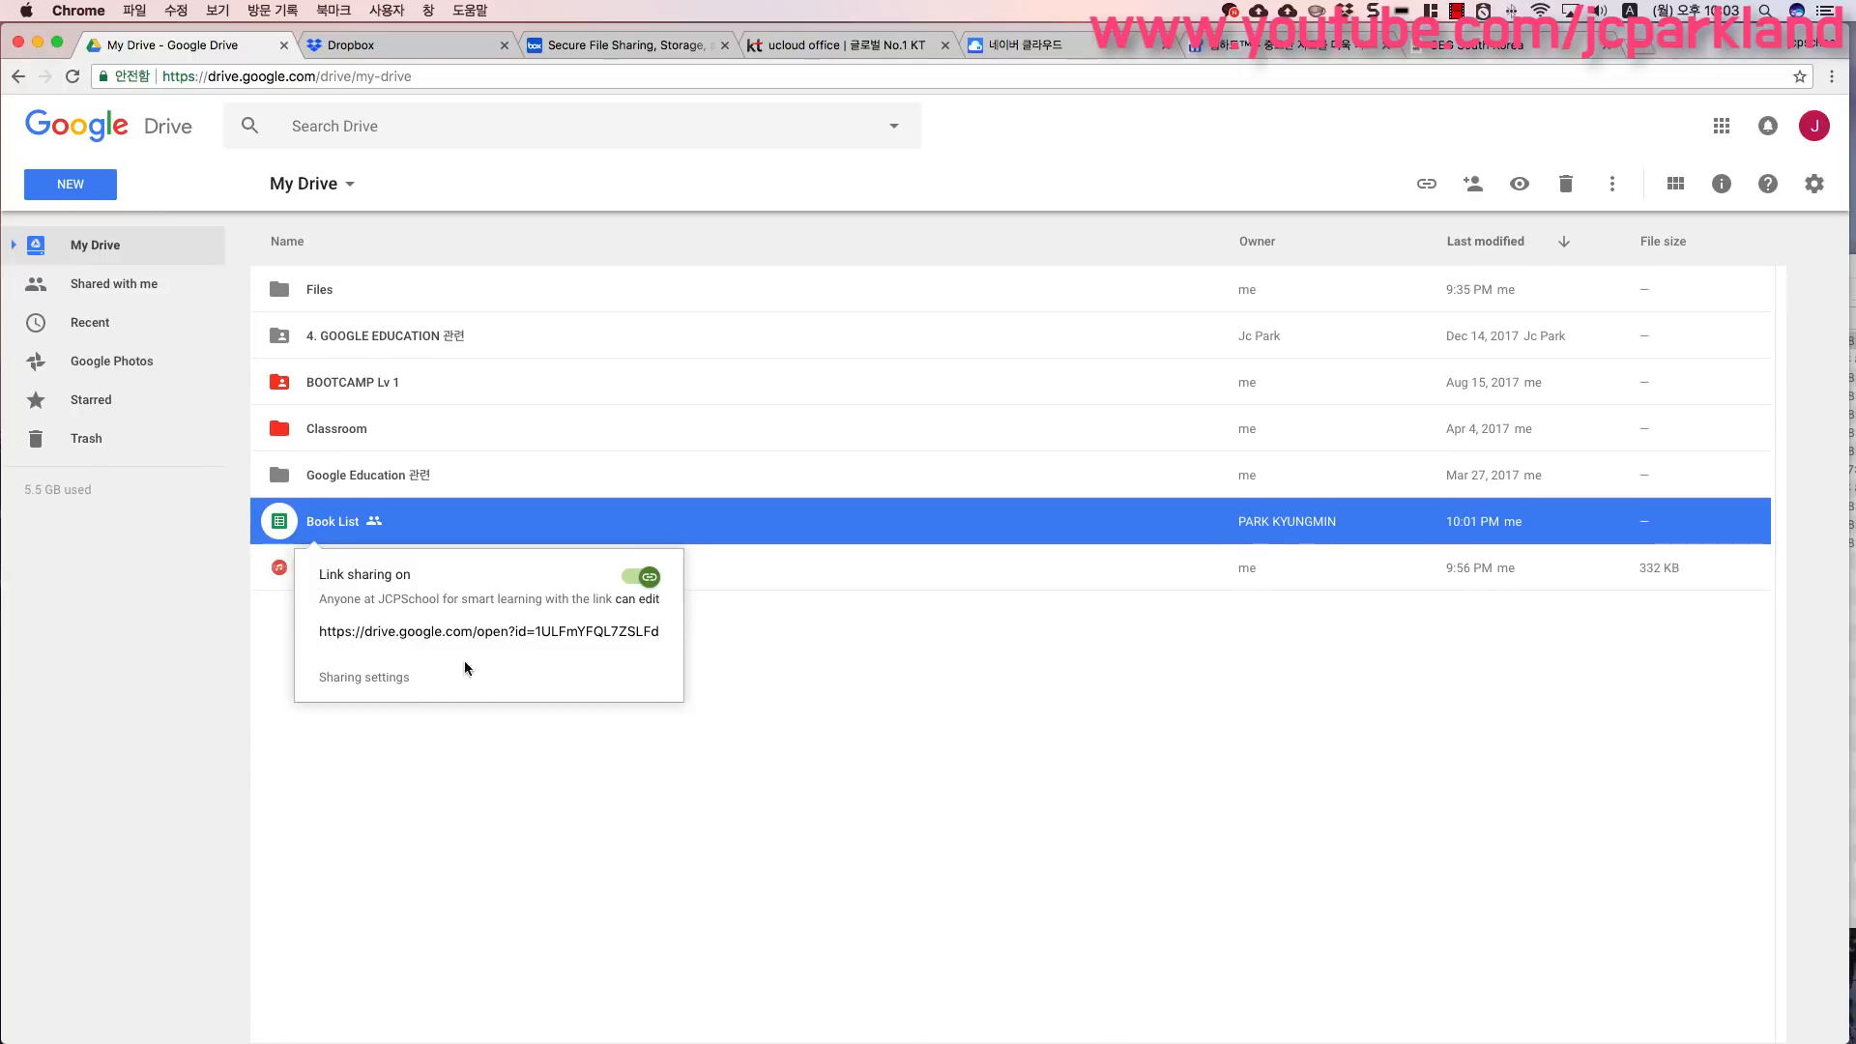
{"action": "left_click", "coordinate": [368, 678]}
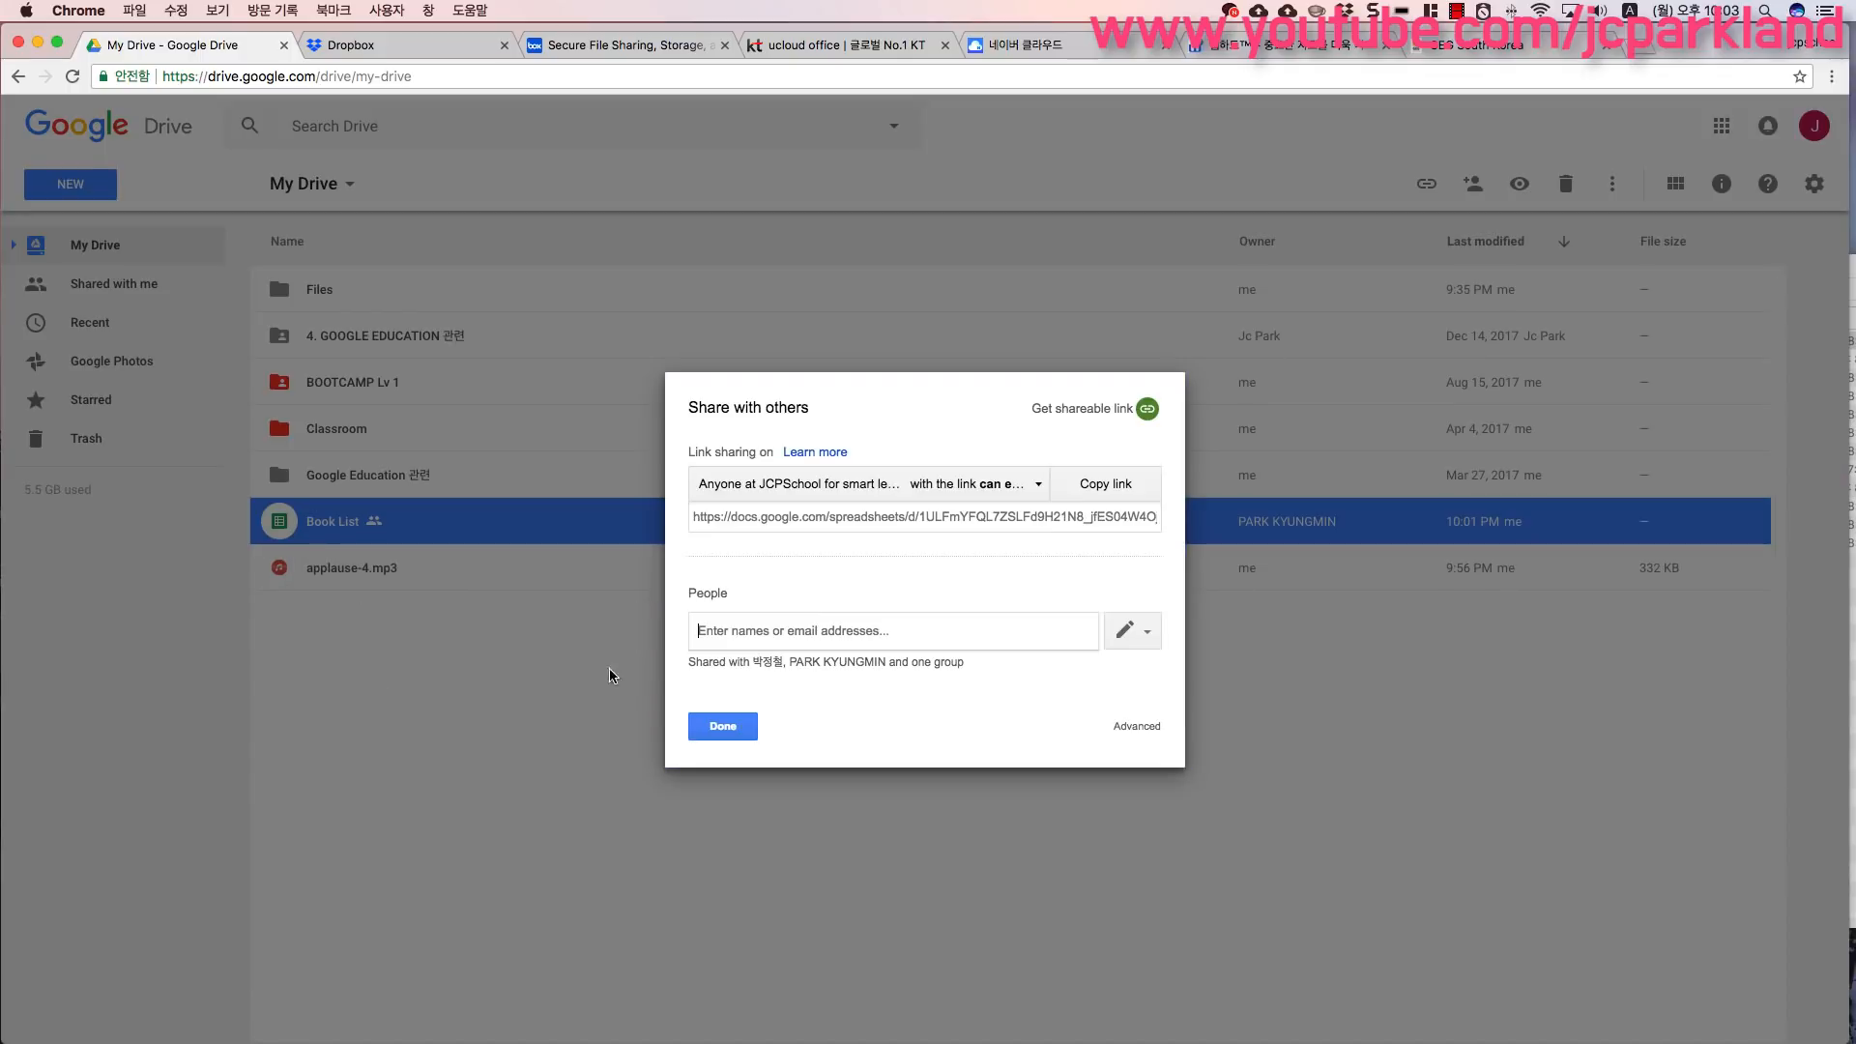
{"action": "left_click", "coordinate": [742, 735]}
- Open the Book List share dialog from its context menu and close it
{"action": "right_click", "coordinate": [339, 525]}
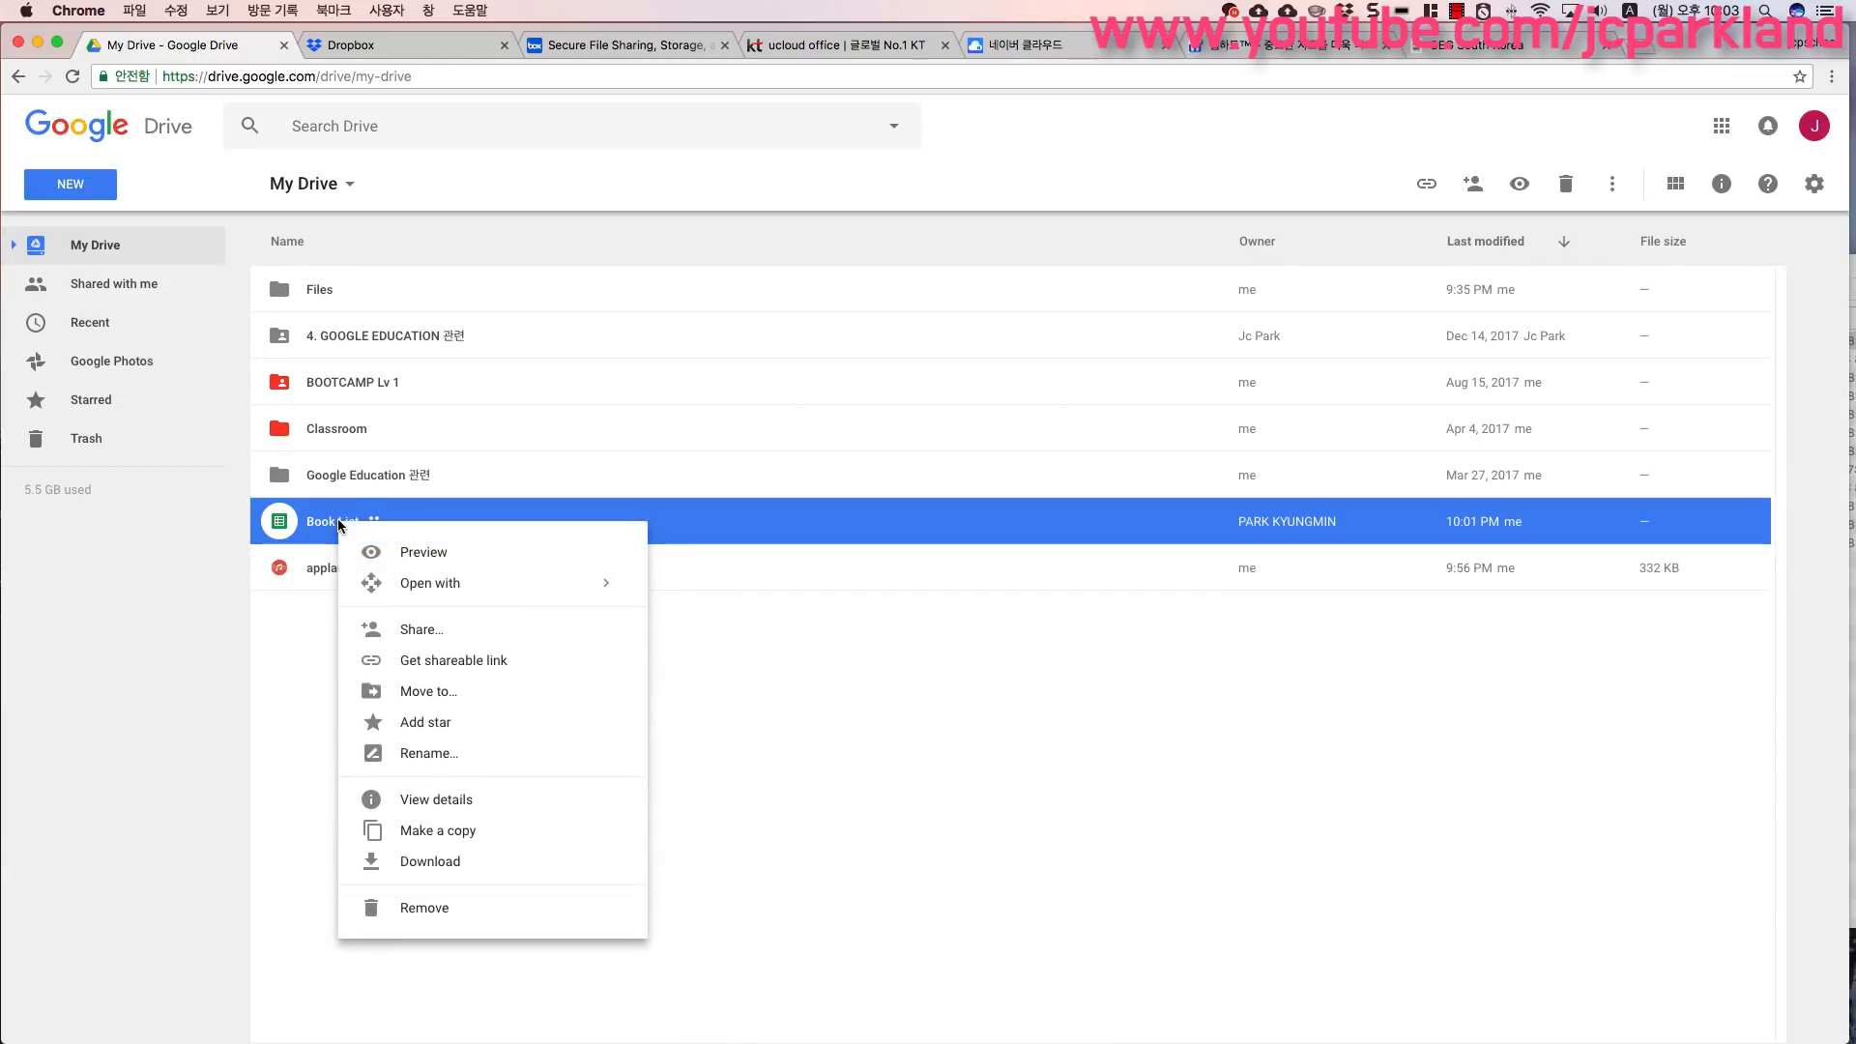
{"action": "left_click", "coordinate": [470, 640]}
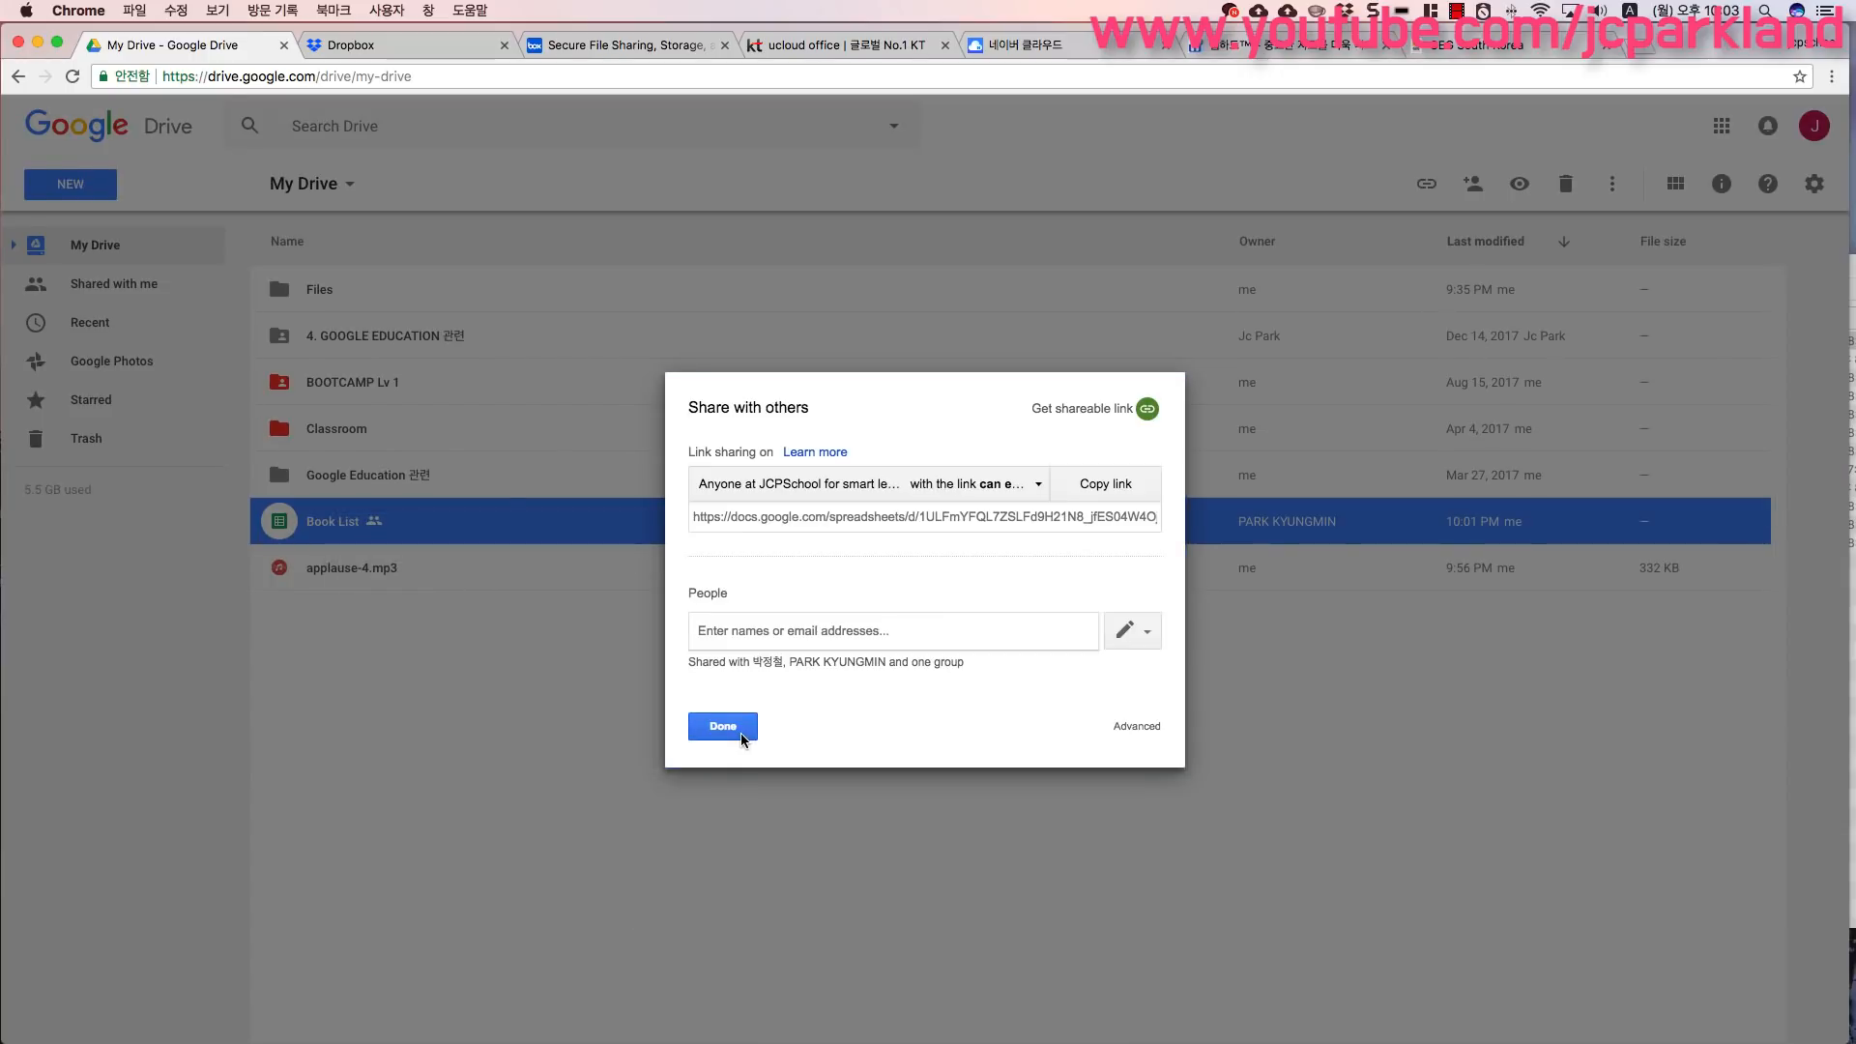
{"action": "left_click", "coordinate": [742, 735]}
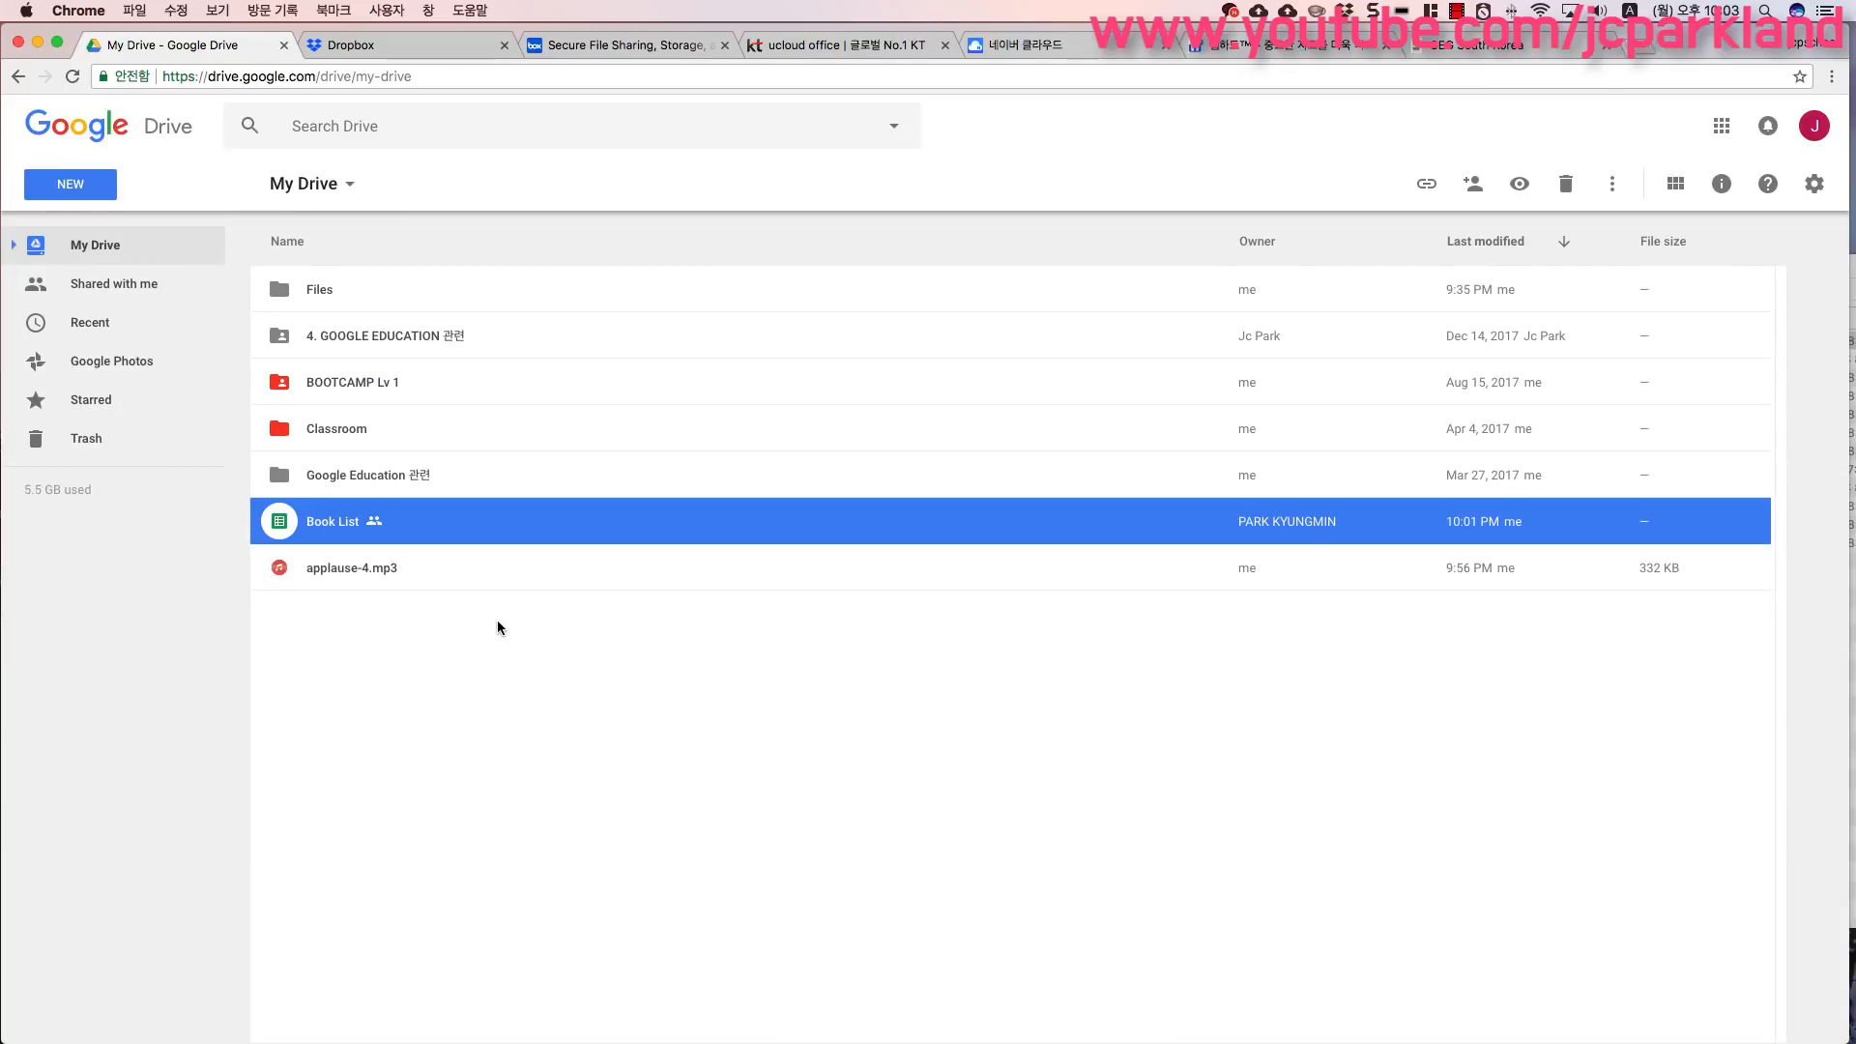
- Open the Book List spreadsheet and review its advanced sharing settings and who has access
{"action": "double_click", "coordinate": [342, 523]}
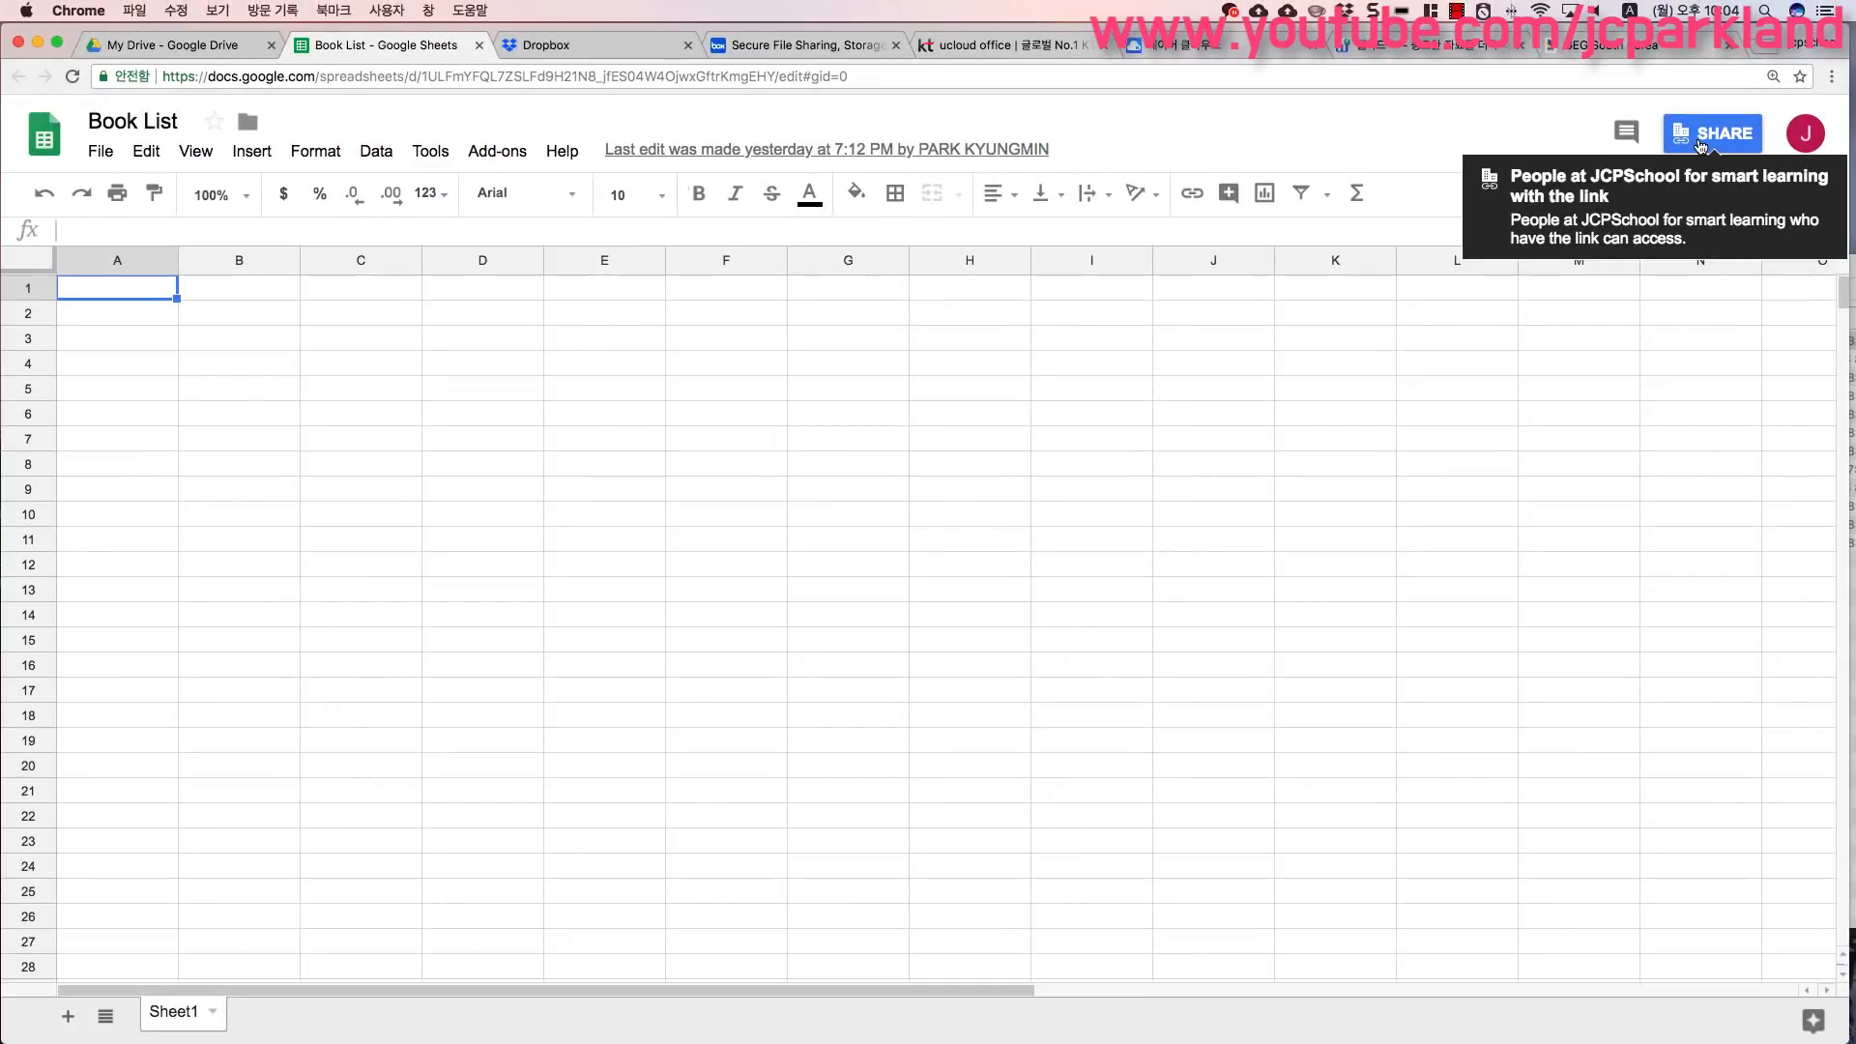
{"action": "left_click", "coordinate": [1700, 130]}
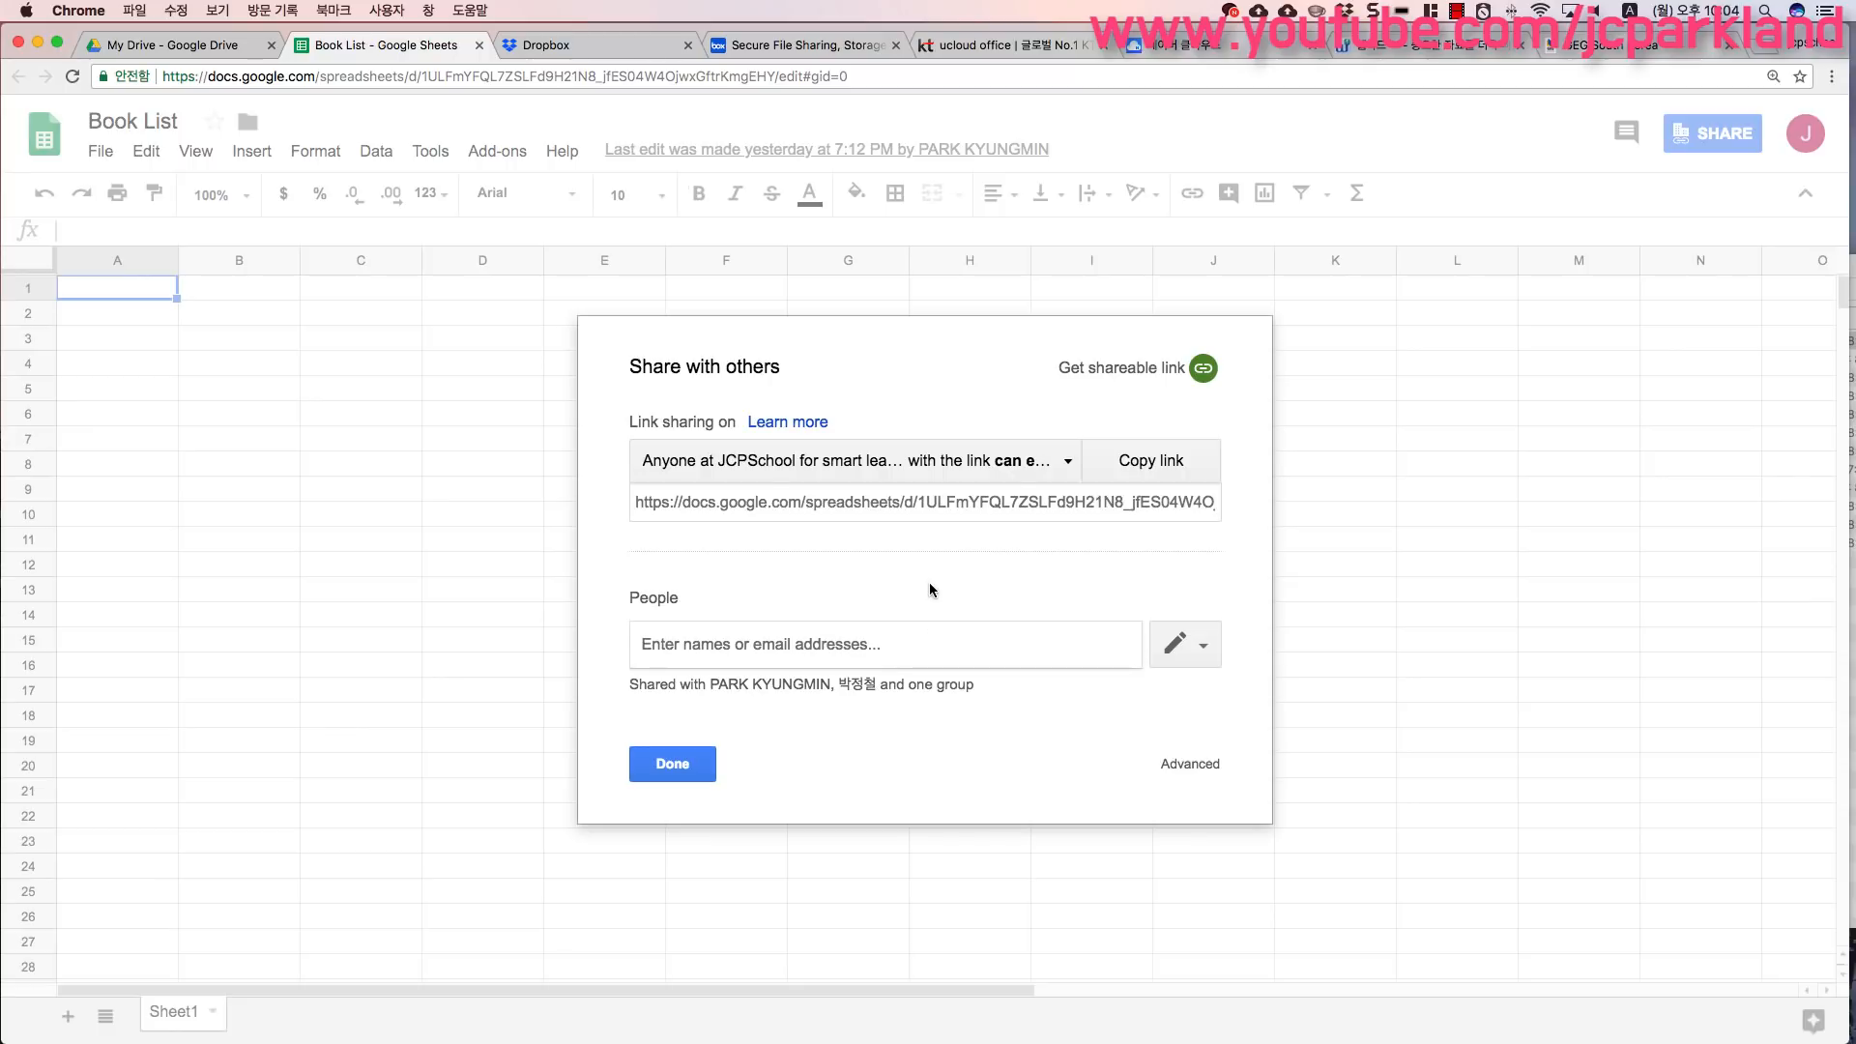
{"action": "left_click", "coordinate": [1192, 773]}
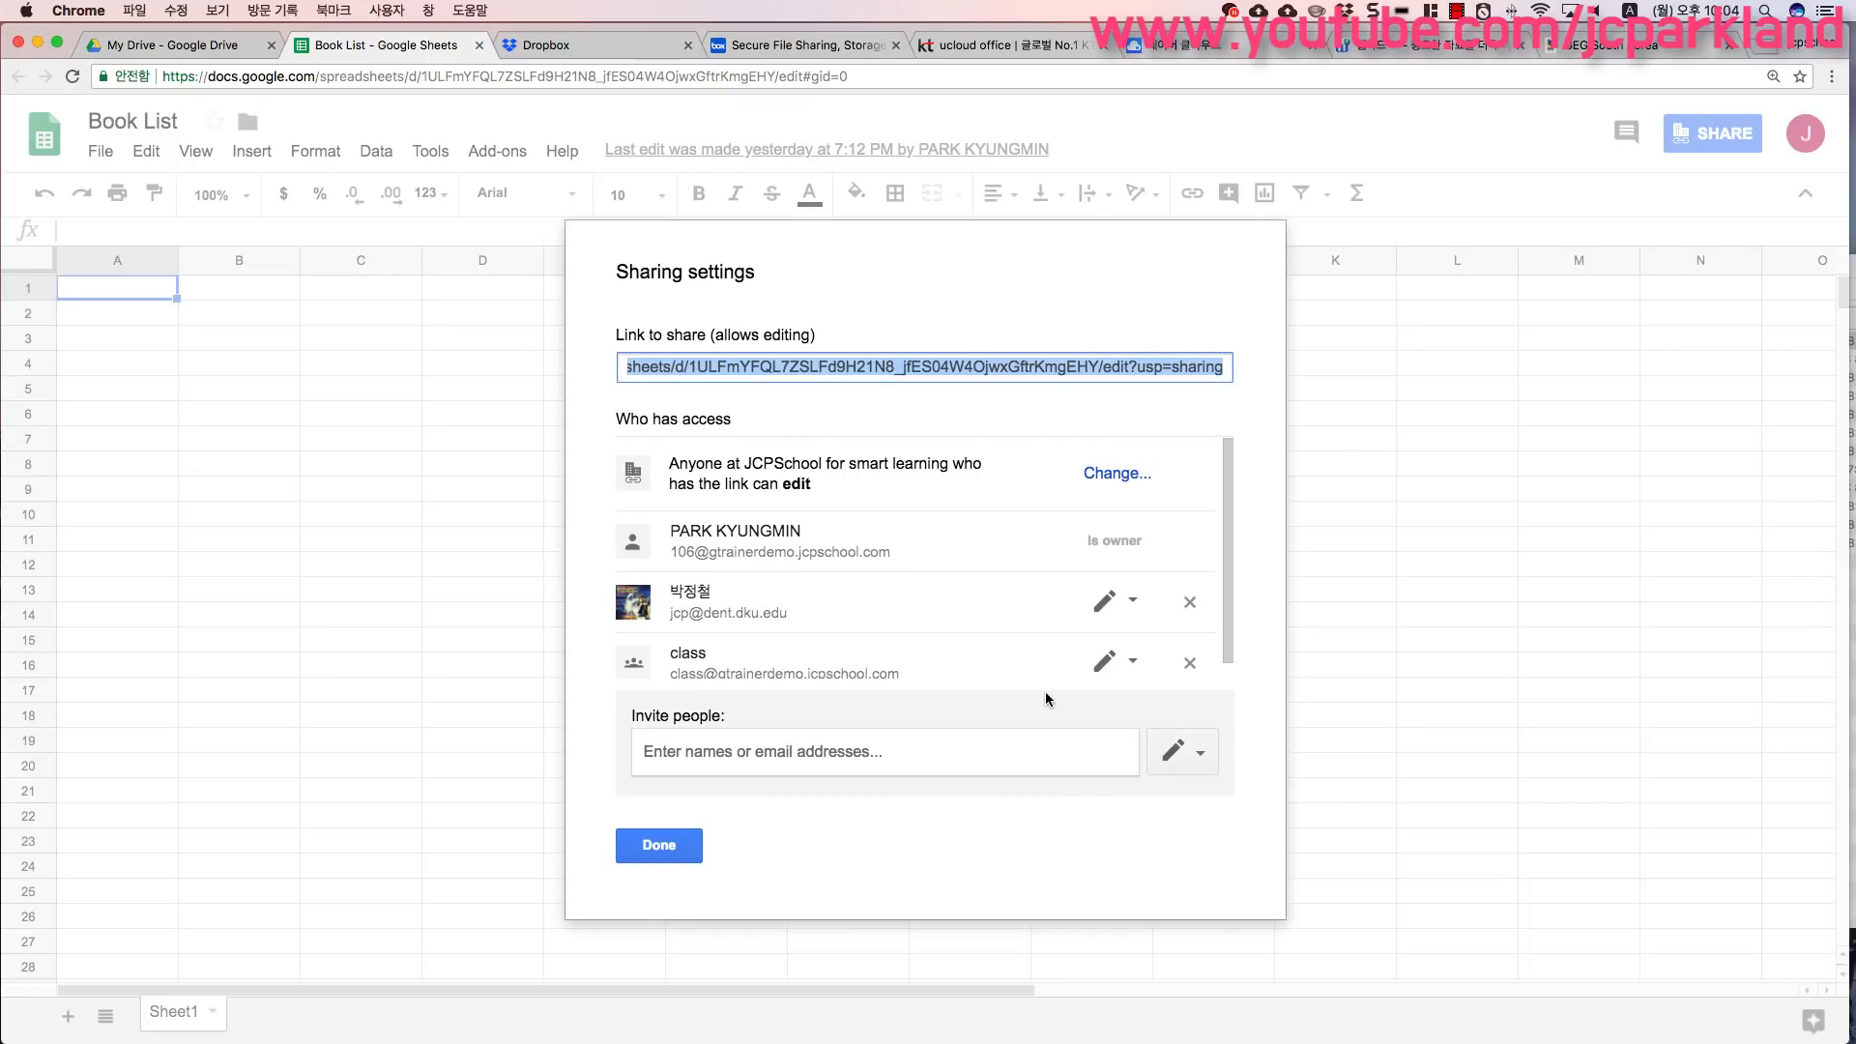
{"action": "scroll", "coordinate": [927, 629], "scroll_direction": "down", "scroll_amount": 1}
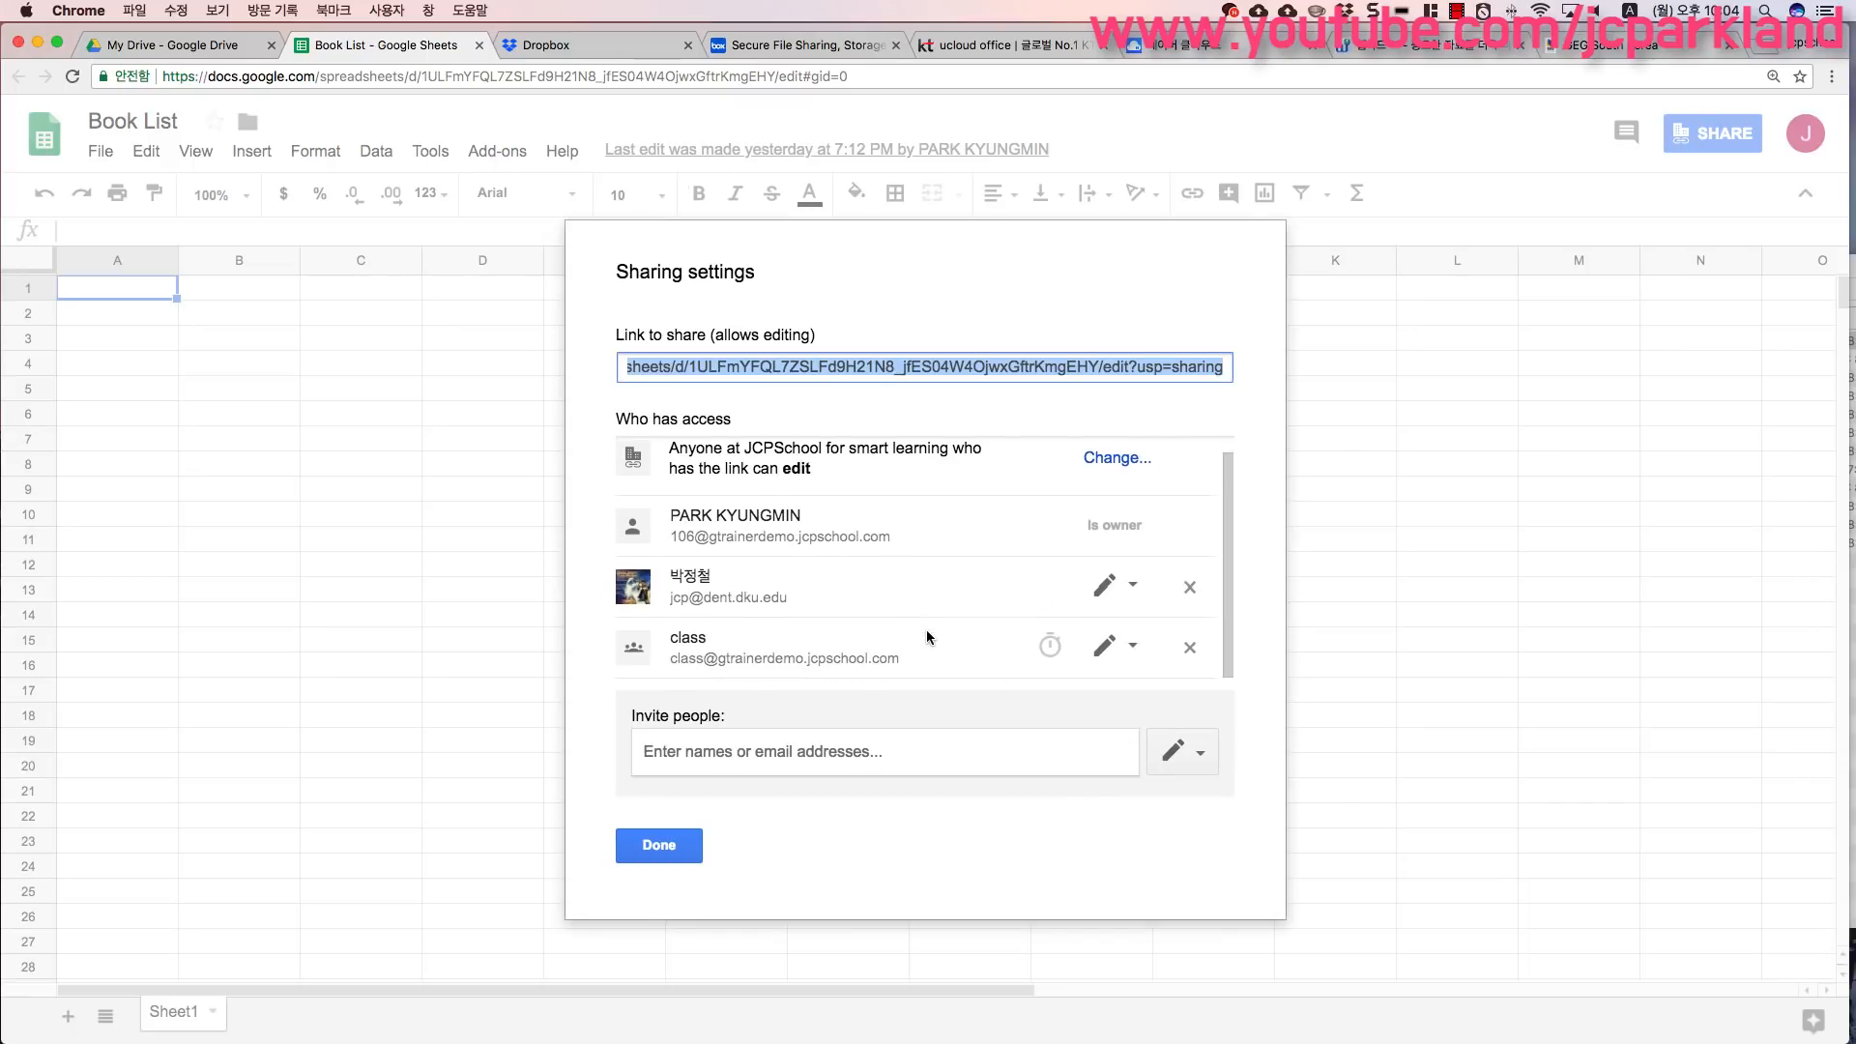